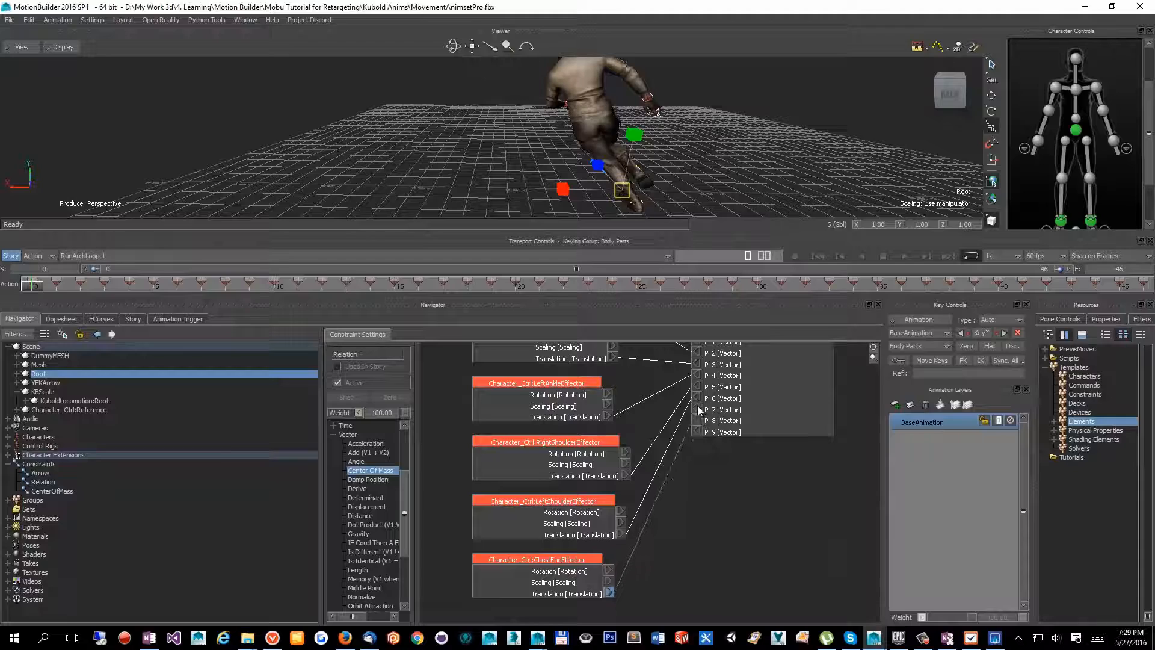
Step: Connect the Center of Mass node's Mass Center output directly to Root's Translation input and shift the Root node aside
{"action": "left_click_drag", "start_coordinate": [729, 447], "coordinate": [756, 474], "text": "shift"}
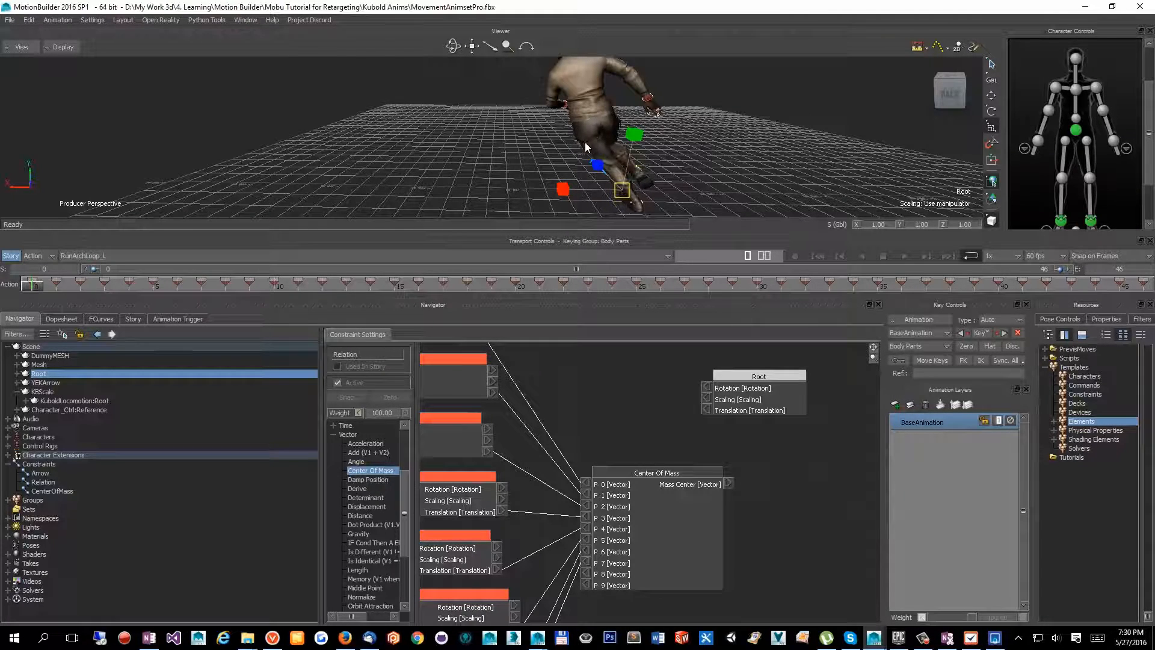
{"action": "left_click_drag", "start_coordinate": [729, 484], "coordinate": [705, 409]}
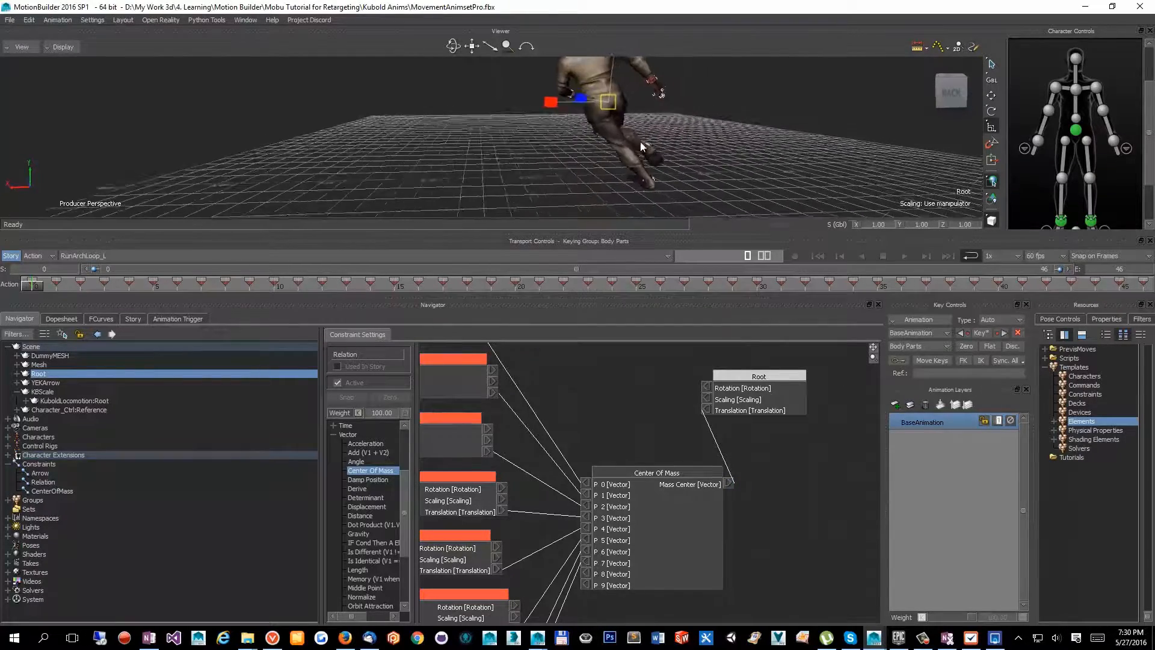
{"action": "left_click_drag", "start_coordinate": [775, 394], "coordinate": [808, 404]}
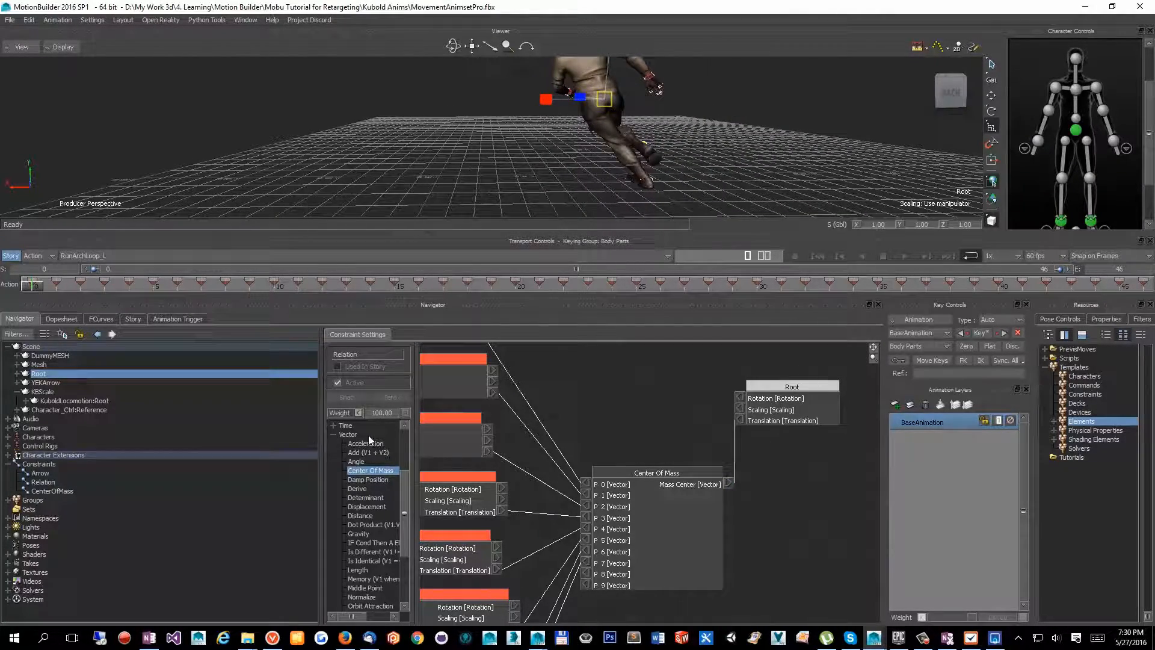
Step: Add Vector to Number and Number to Vector converters, passing only the mass center's X and Z into Root's Translation
{"action": "left_click_drag", "start_coordinate": [403, 481], "coordinate": [407, 436]}
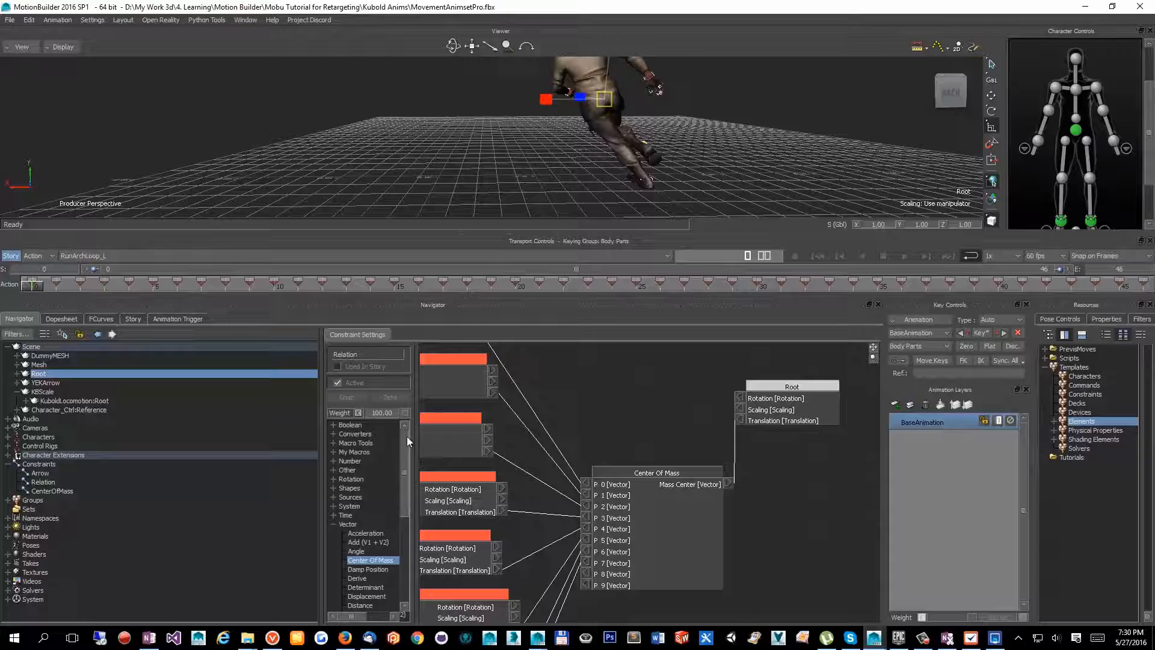
{"action": "left_click", "coordinate": [334, 433]}
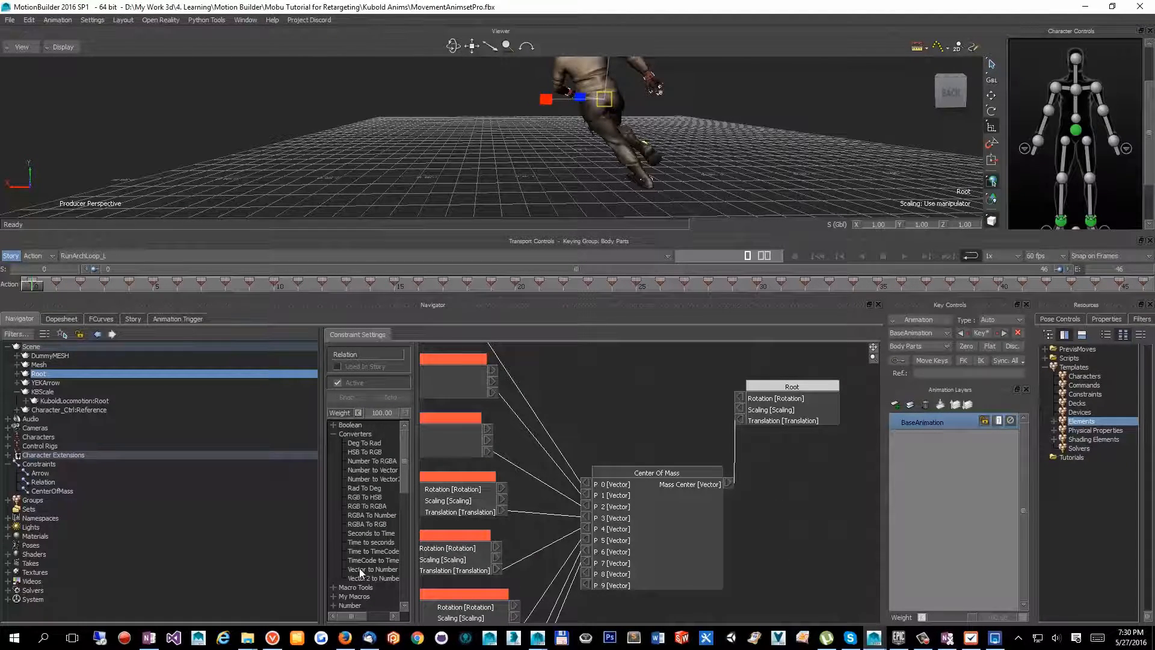
{"action": "left_click_drag", "start_coordinate": [372, 569], "coordinate": [654, 521]}
{"action": "left_click_drag", "start_coordinate": [697, 378], "coordinate": [799, 379]}
{"action": "left_click_drag", "start_coordinate": [752, 501], "coordinate": [740, 409]}
{"action": "left_click_drag", "start_coordinate": [805, 397], "coordinate": [872, 402]}
{"action": "left_click_drag", "start_coordinate": [753, 453], "coordinate": [788, 521]}
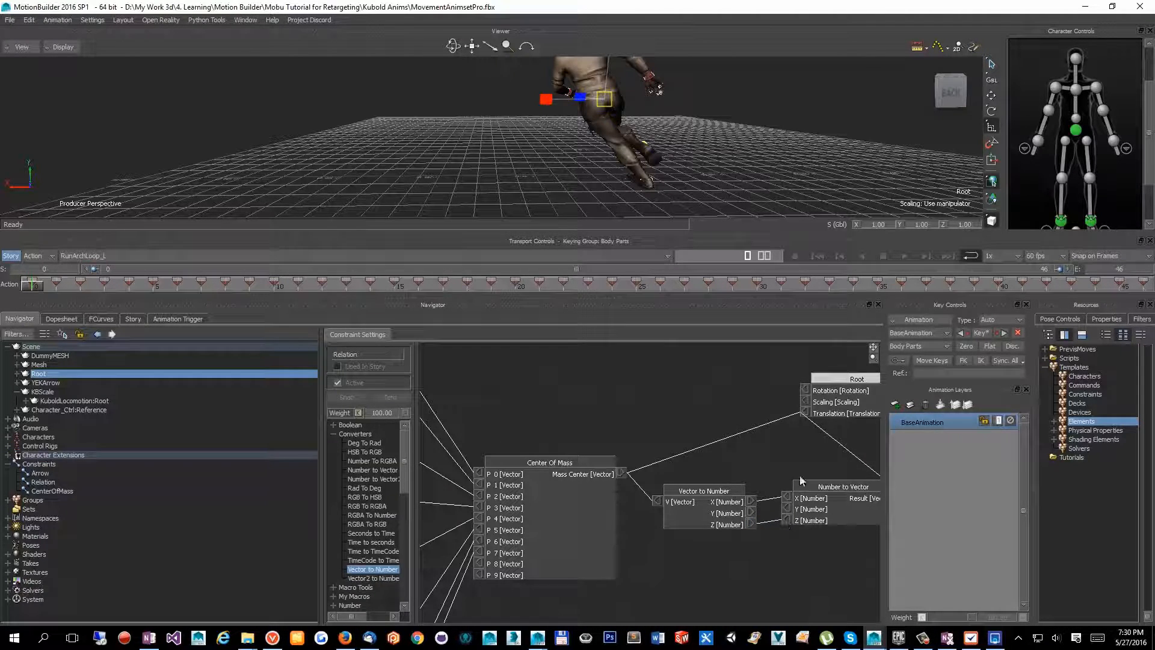
Step: Route Mass Center only into the Vector to Number input, removing its direct link to Root's Translation
{"action": "right_click", "coordinate": [626, 472]}
{"action": "left_click", "coordinate": [651, 494]}
{"action": "left_click_drag", "start_coordinate": [641, 503], "coordinate": [657, 500]}
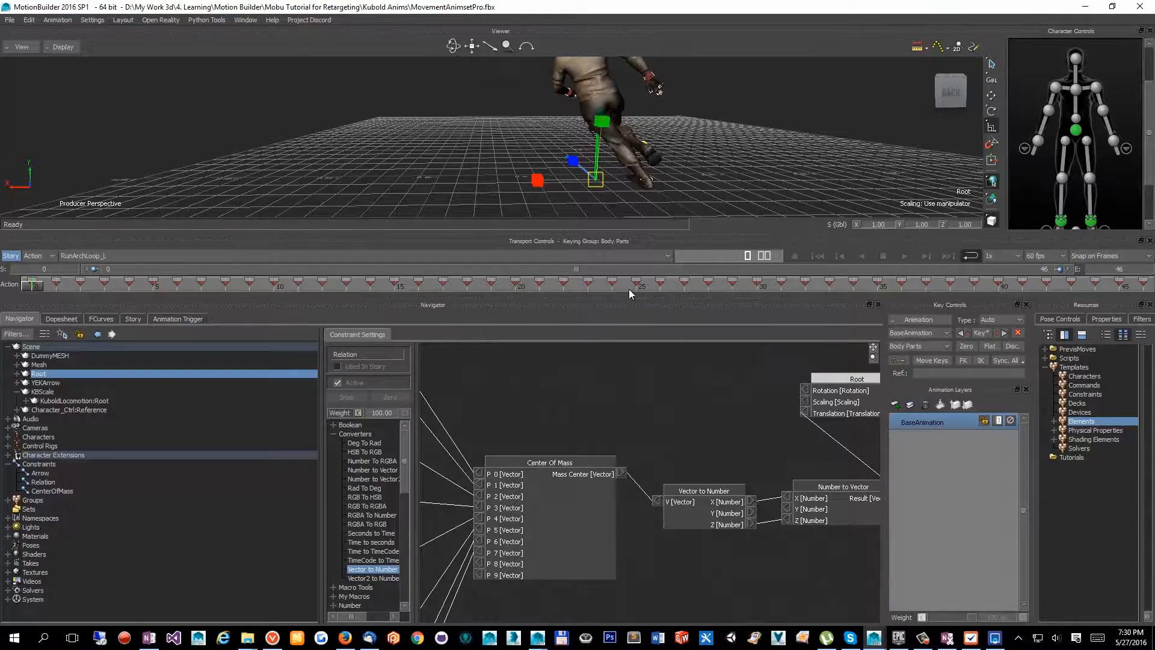
Step: Play the run loop and inspect the Y input of the Number to Vector node
{"action": "left_click_drag", "start_coordinate": [660, 182], "coordinate": [684, 161], "text": "alt"}
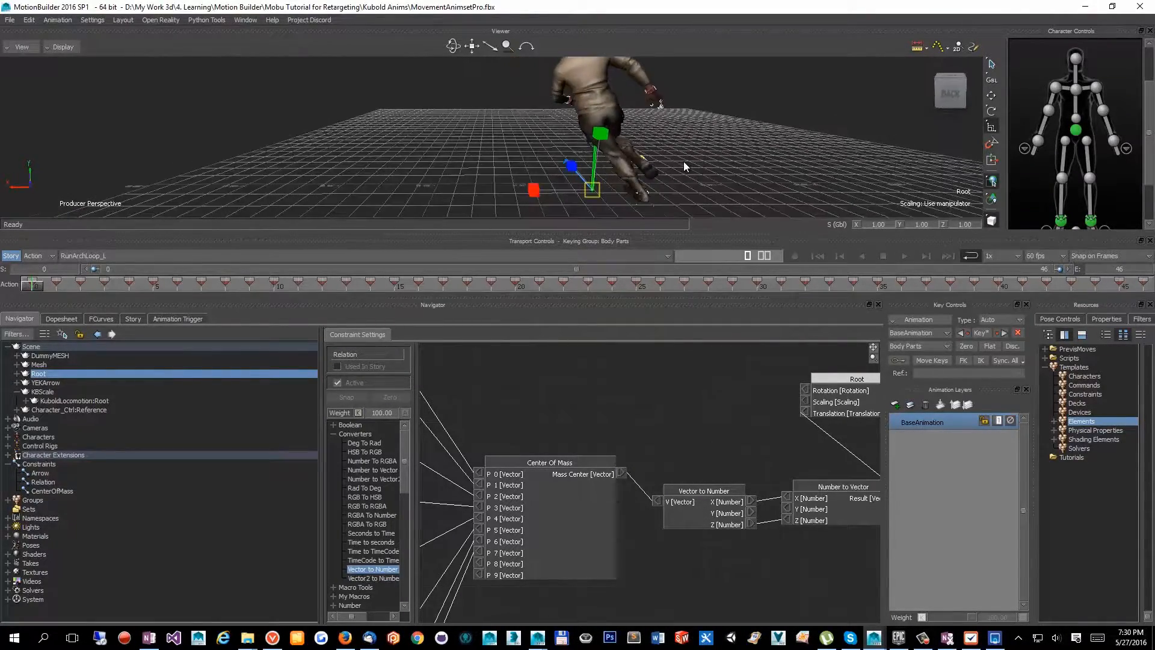
{"action": "key", "text": "ctrl+space"}
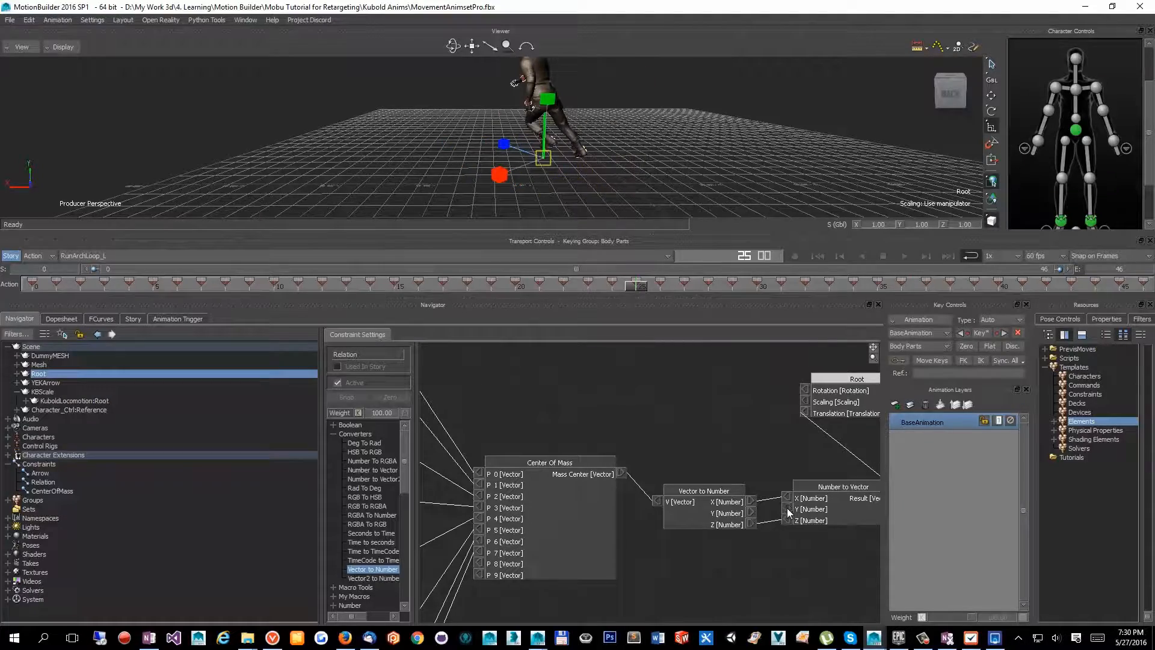
{"action": "right_click", "coordinate": [787, 509]}
{"action": "left_click", "coordinate": [794, 518]}
{"action": "right_click", "coordinate": [784, 509]}
{"action": "left_click", "coordinate": [799, 514]}
Step: Play the run loop in Models Only display with Root deselected to examine the root arrow's motion
{"action": "left_click_drag", "start_coordinate": [500, 106], "coordinate": [581, 130], "text": "alt"}
{"action": "key", "text": "ctrl+space"}
{"action": "key", "text": "ctrl+a"}
{"action": "key", "text": "ctrl+a"}
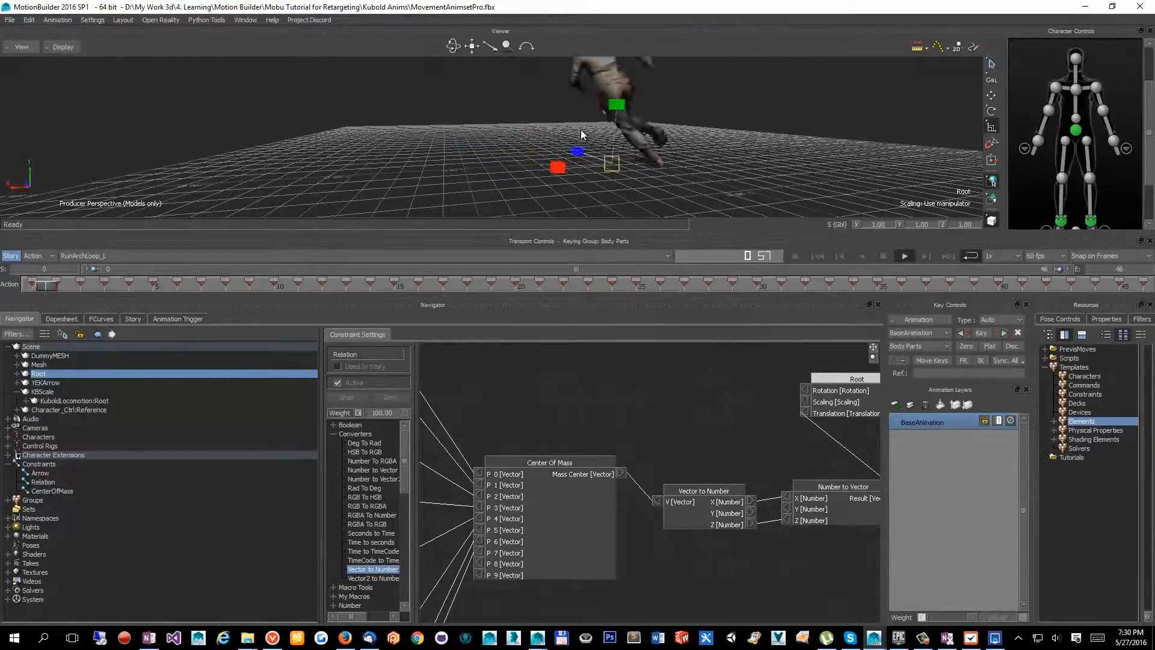
{"action": "left_click", "coordinate": [723, 107]}
{"action": "left_click_drag", "start_coordinate": [711, 119], "coordinate": [577, 155], "text": "alt"}
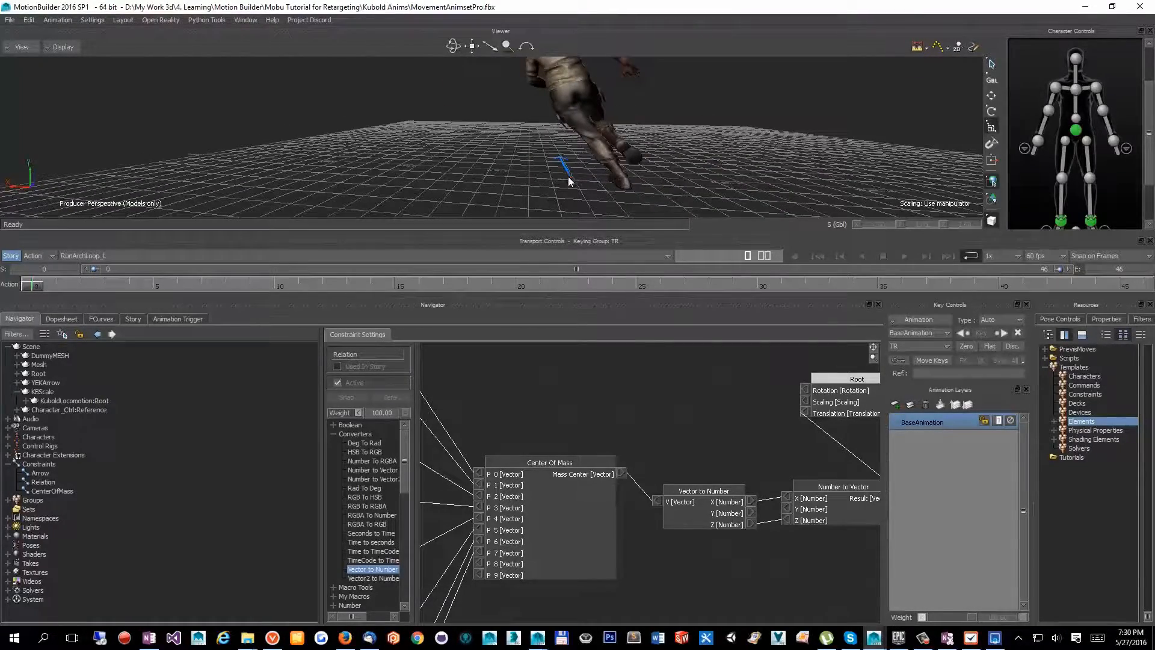
Step: Enlarge the viewer, play the run loop from a wider view and return the take to frame 0
{"action": "left_click", "coordinate": [341, 384]}
{"action": "left_click_drag", "start_coordinate": [497, 159], "coordinate": [542, 308], "text": "alt"}
{"action": "scroll", "coordinate": [511, 161], "scroll_direction": "down", "scroll_amount": 5}
{"action": "key", "text": "space"}
{"action": "scroll", "coordinate": [525, 161], "scroll_direction": "up", "scroll_amount": 3}
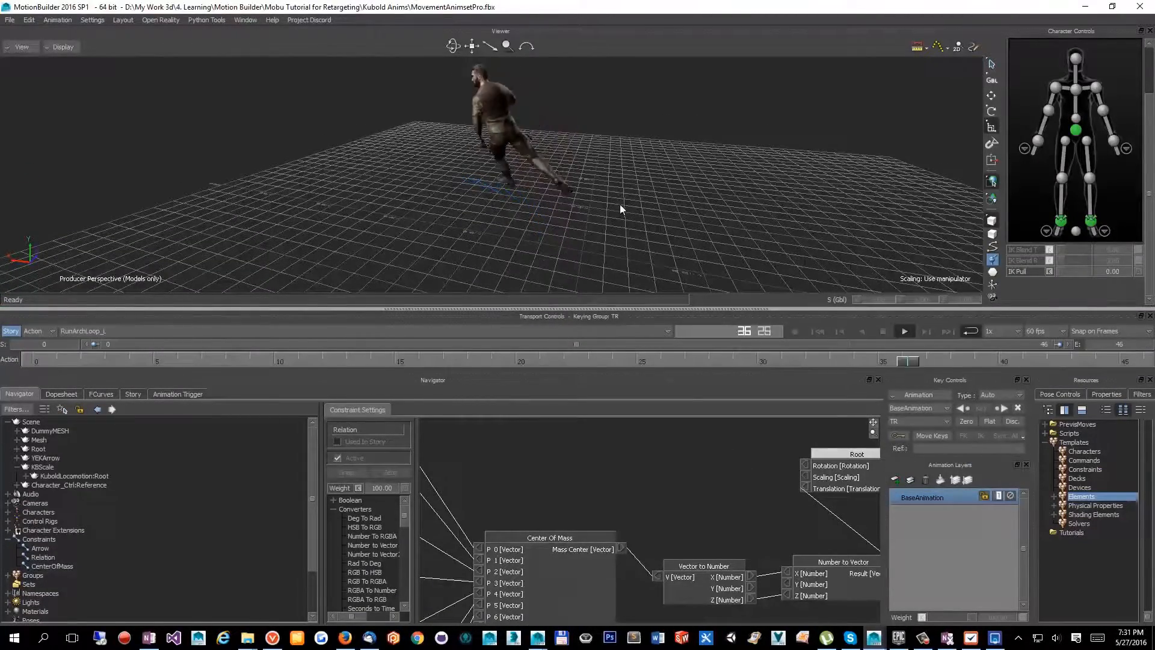
{"action": "left_click_drag", "start_coordinate": [552, 232], "coordinate": [696, 146], "text": "alt"}
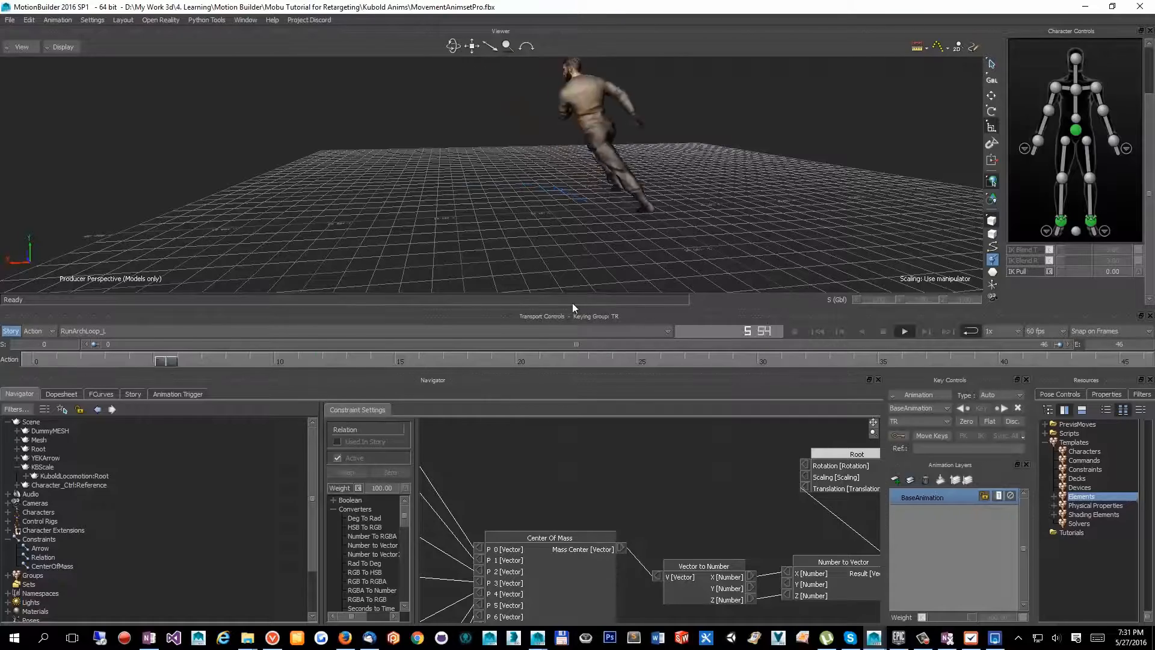
{"action": "key", "text": "super"}
{"action": "key", "text": "Escape"}
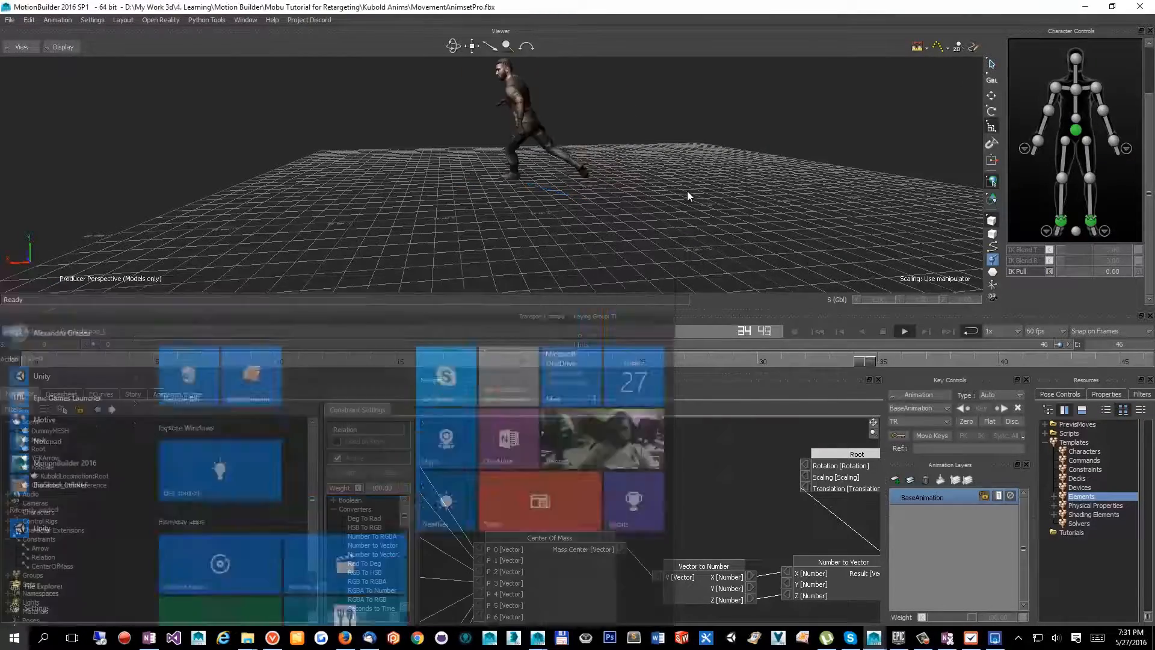
{"action": "left_click", "coordinate": [299, 361]}
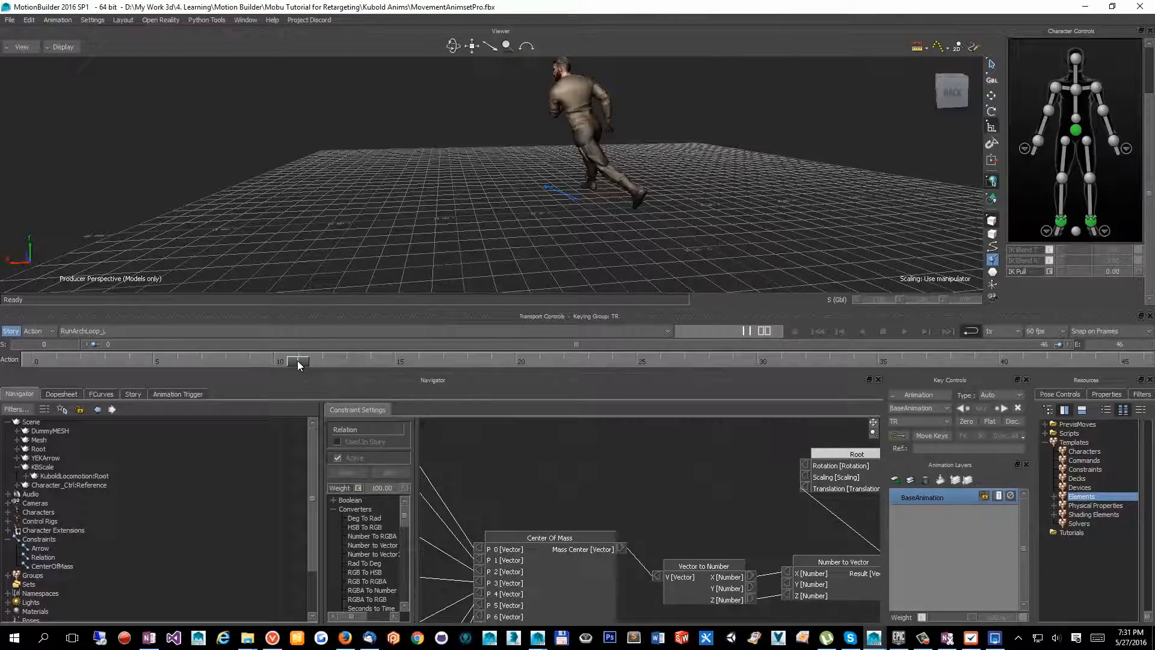
{"action": "left_click_drag", "start_coordinate": [299, 362], "coordinate": [28, 364]}
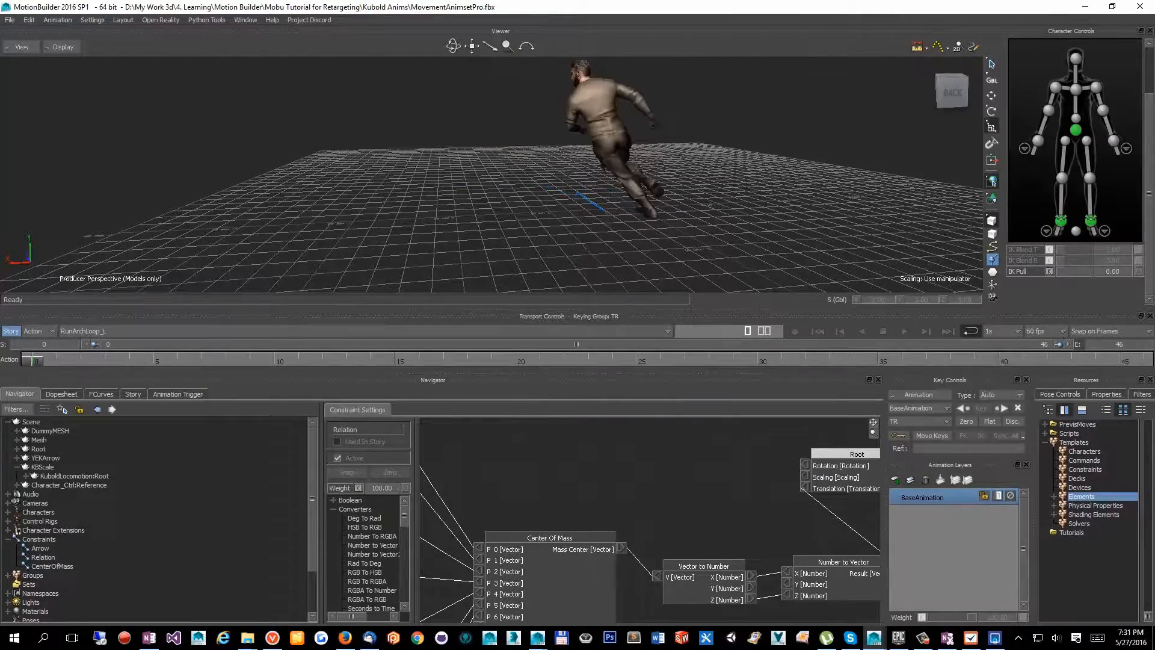
Step: Replay the run loop from another angle to compare the arrow with the character, and return to frame 0
{"action": "left_click_drag", "start_coordinate": [671, 124], "coordinate": [630, 128], "text": "ctrl+shift"}
{"action": "left_click_drag", "start_coordinate": [600, 189], "coordinate": [343, 193], "text": "ctrl+shift"}
{"action": "key", "text": "space"}
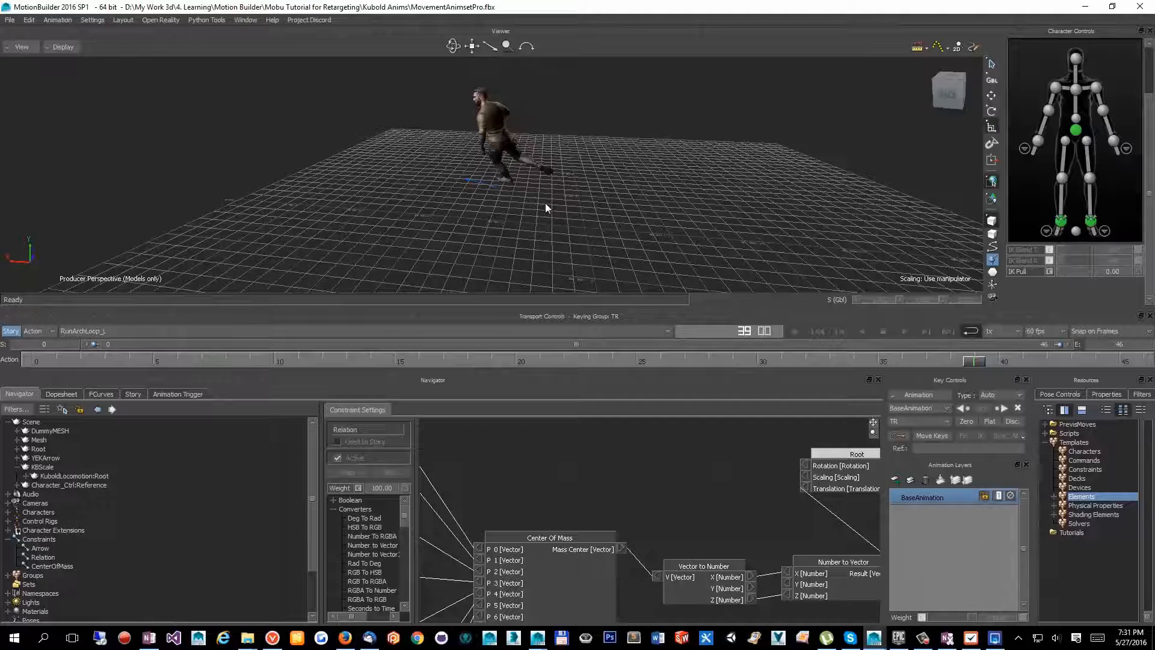
{"action": "left_click_drag", "start_coordinate": [1003, 366], "coordinate": [33, 371]}
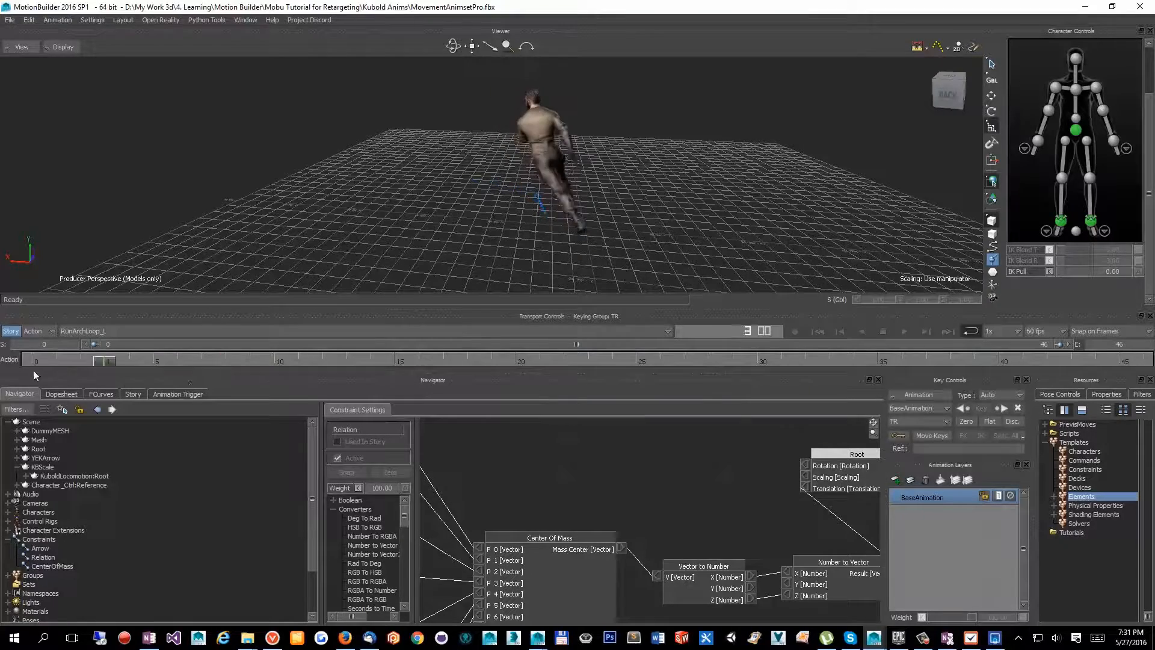
{"action": "key", "text": "ctrl+space"}
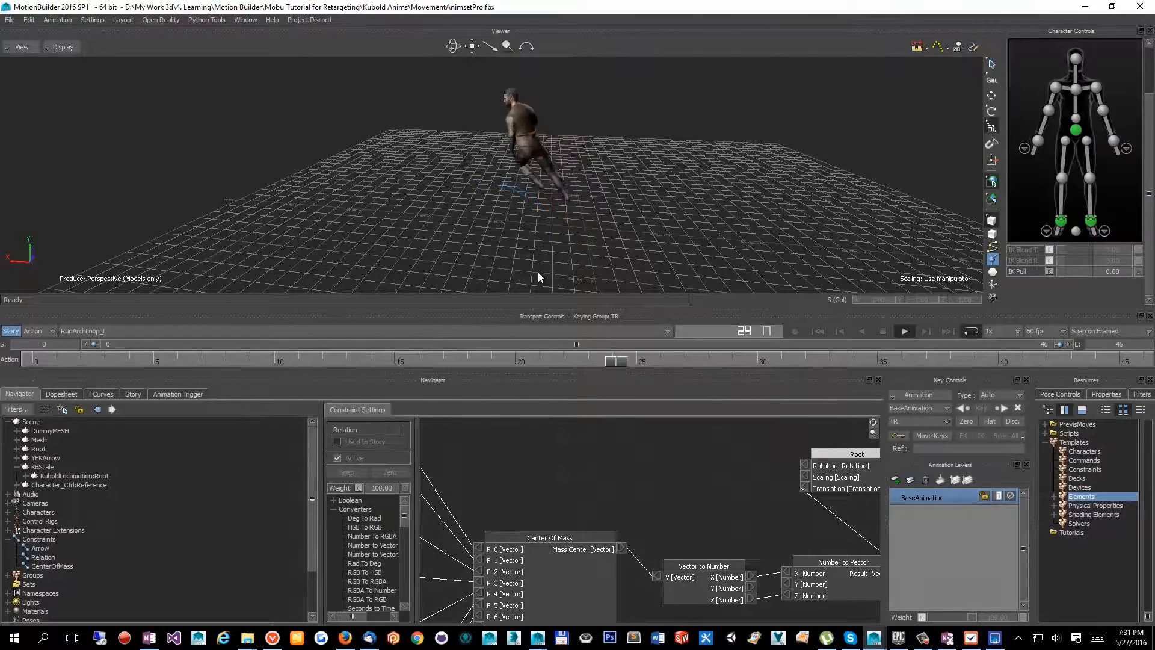
{"action": "left_click", "coordinate": [754, 363]}
{"action": "mouse_move", "coordinate": [760, 365]}
{"action": "left_mouse_down"}
{"action": "mouse_move", "coordinate": [31, 362]}
{"action": "mouse_move", "coordinate": [1062, 392]}
{"action": "mouse_move", "coordinate": [381, 347]}
{"action": "mouse_move", "coordinate": [27, 355]}
{"action": "left_mouse_up"}
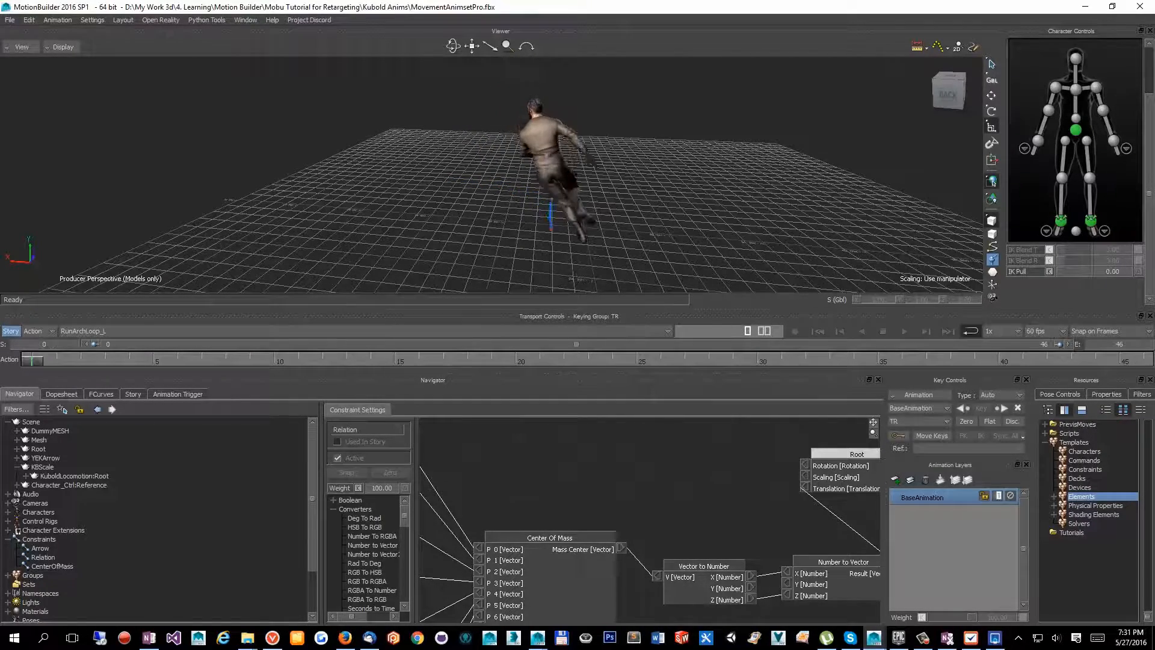
Step: Cycle the viewer through the X-Ray display back to the normal display mode
{"action": "left_click_drag", "start_coordinate": [470, 275], "coordinate": [486, 237], "text": "ctrl+shift"}
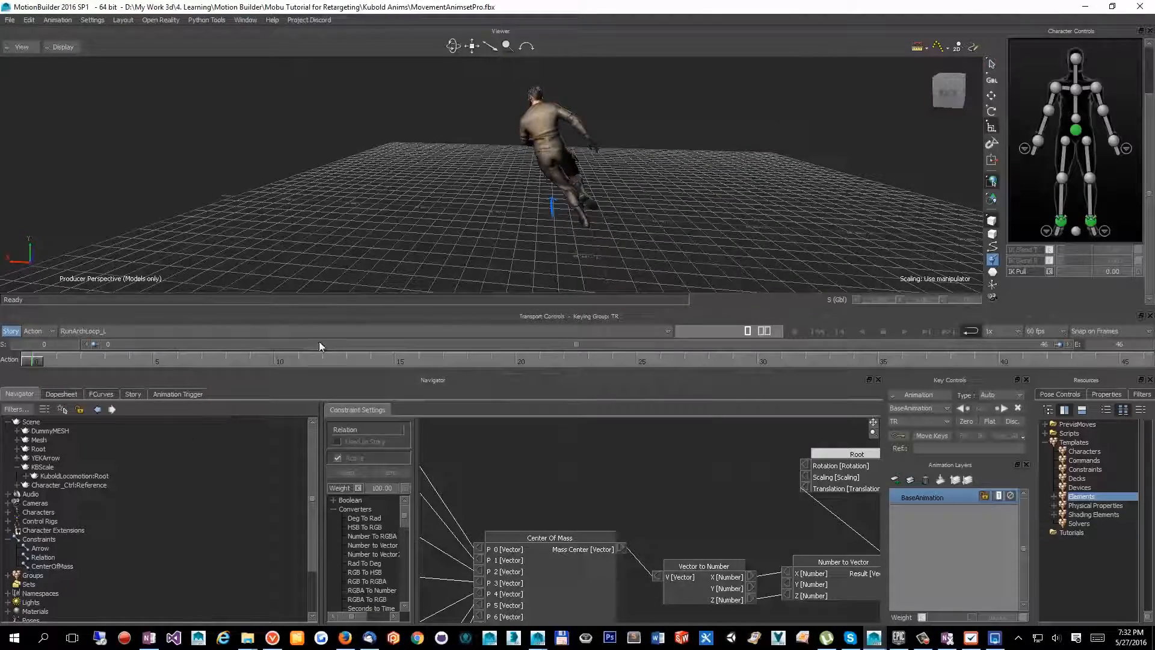
{"action": "left_click_drag", "start_coordinate": [559, 168], "coordinate": [556, 172], "text": "ctrl+shift"}
{"action": "key", "text": "ctrl+a"}
{"action": "key", "text": "ctrl+a"}
{"action": "key", "text": "ctrl+a"}
{"action": "key", "text": "ctrl+a"}
{"action": "key", "text": "ctrl+a"}
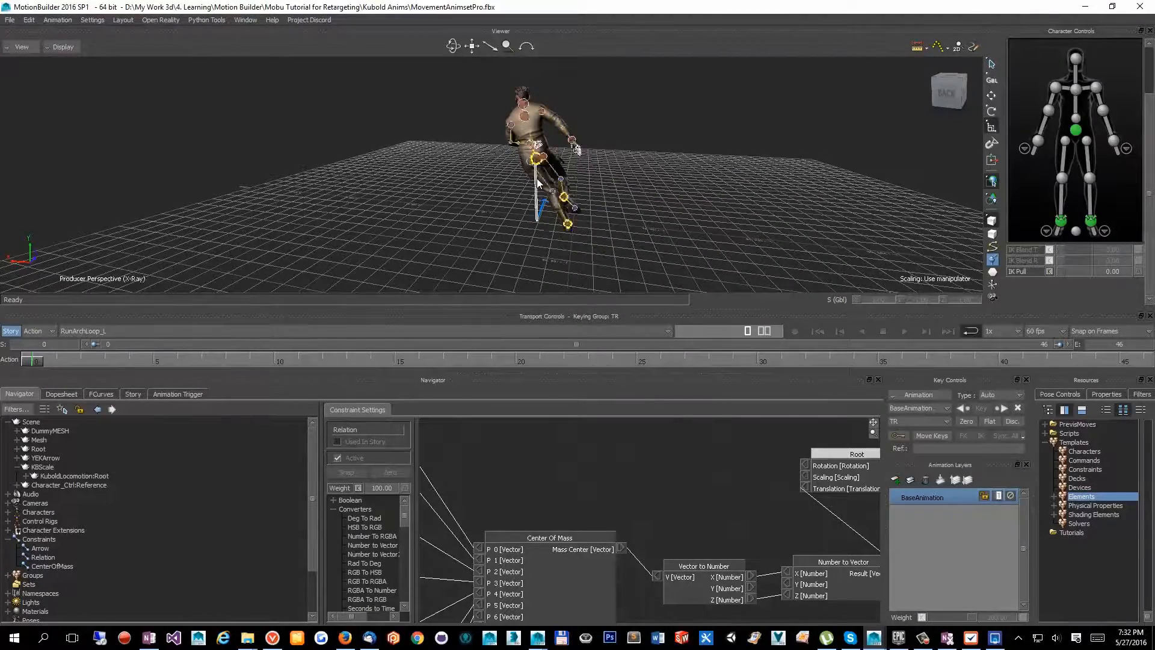
Step: Plot the character's animation to the skeleton at 60 FPS with the Unroll rotation filter
{"action": "left_click_drag", "start_coordinate": [1149, 129], "coordinate": [1150, 86]}
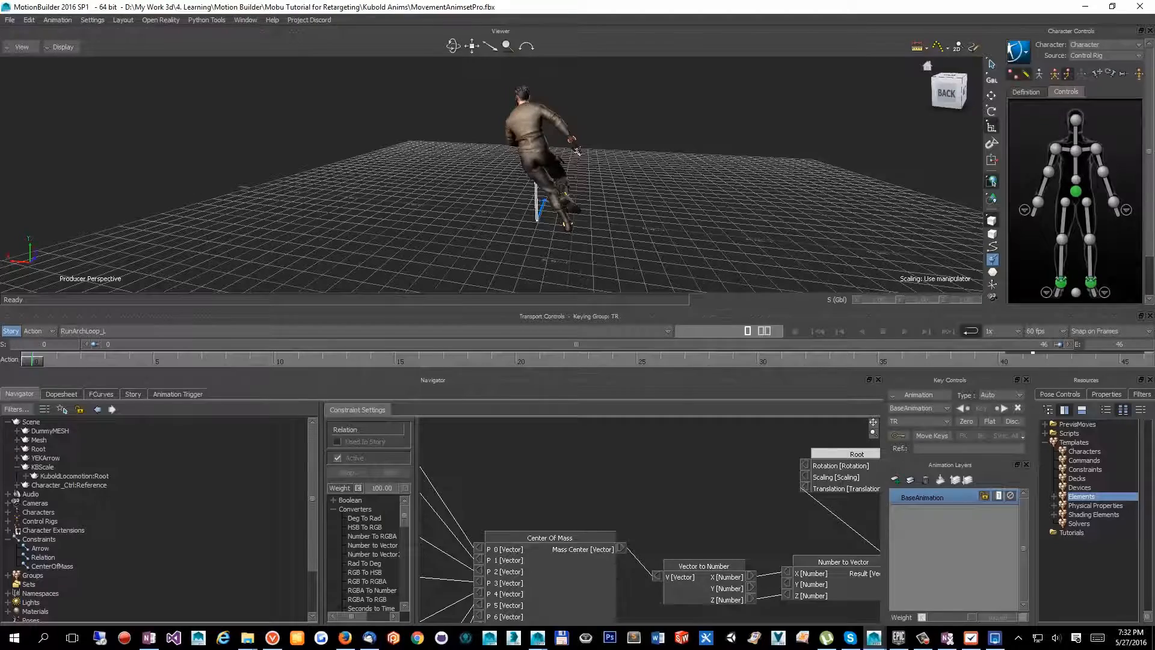
{"action": "left_click", "coordinate": [1019, 52]}
{"action": "mouse_move", "coordinate": [1032, 117]}
{"action": "left_click", "coordinate": [958, 117]}
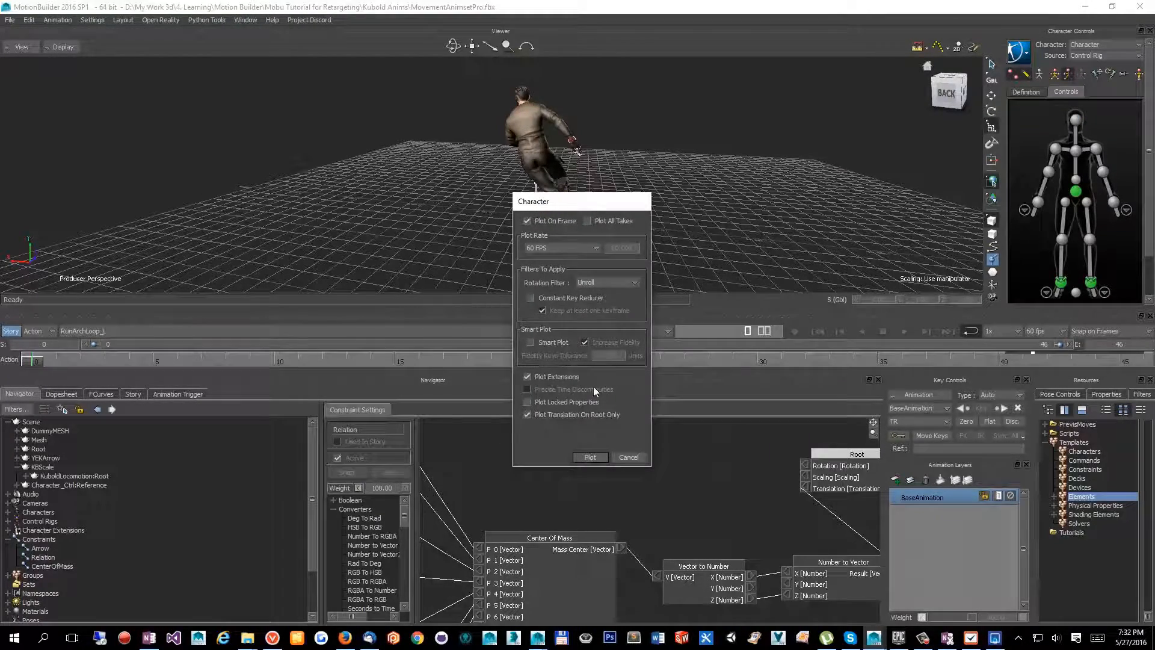
{"action": "left_click", "coordinate": [604, 458]}
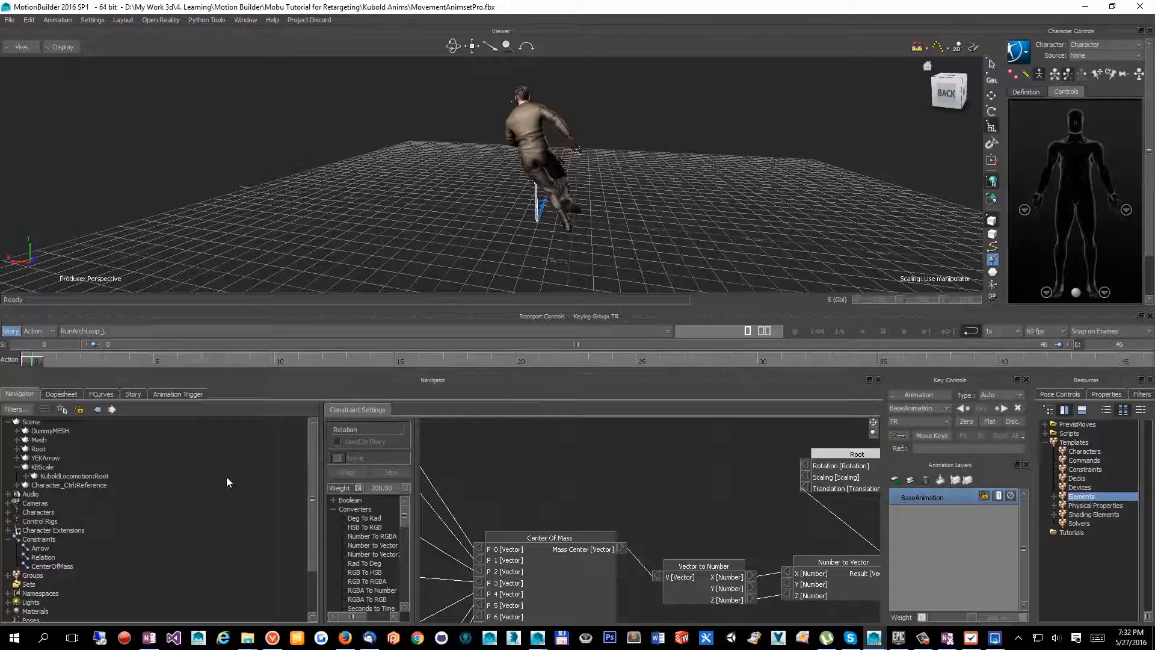
Step: Review the Arrow and Relation constraint settings and play the plotted run loop
{"action": "left_click", "coordinate": [40, 548]}
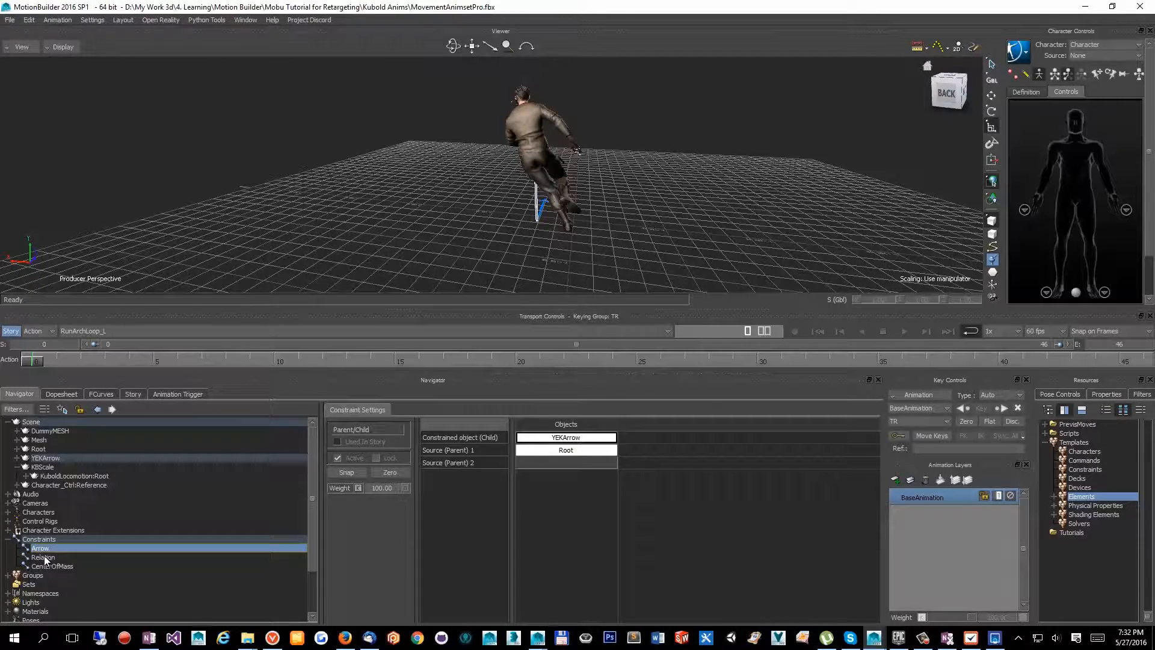
{"action": "left_click", "coordinate": [44, 557]}
{"action": "left_click", "coordinate": [42, 548]}
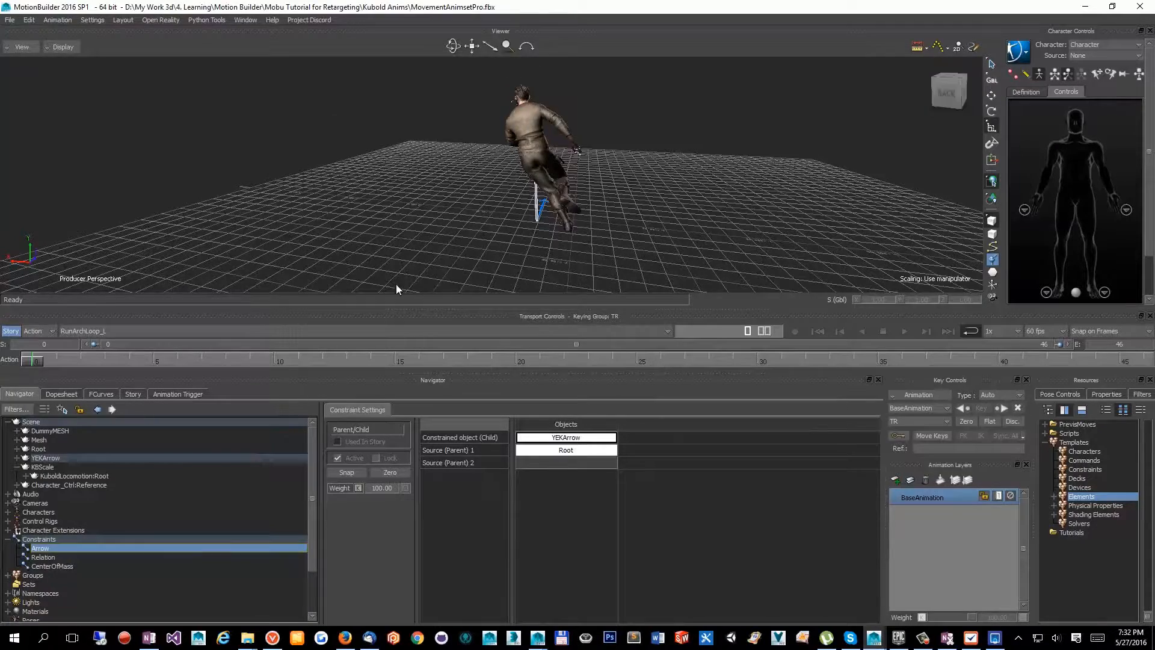
{"action": "left_click_drag", "start_coordinate": [396, 284], "coordinate": [515, 255], "text": "ctrl+shift"}
{"action": "key", "text": "ctrl+space"}
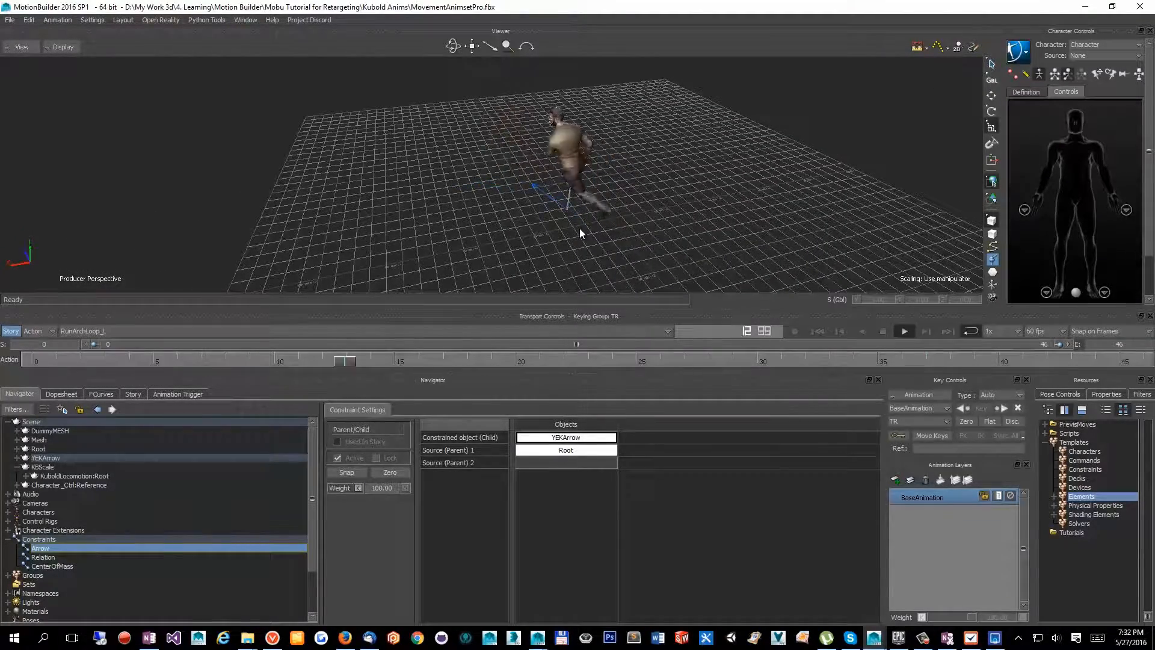
Step: Select Root, enlarge the Navigator area and expand Root's hierarchy through Hips and Spine
{"action": "left_click", "coordinate": [39, 450]}
{"action": "left_click", "coordinate": [17, 448]}
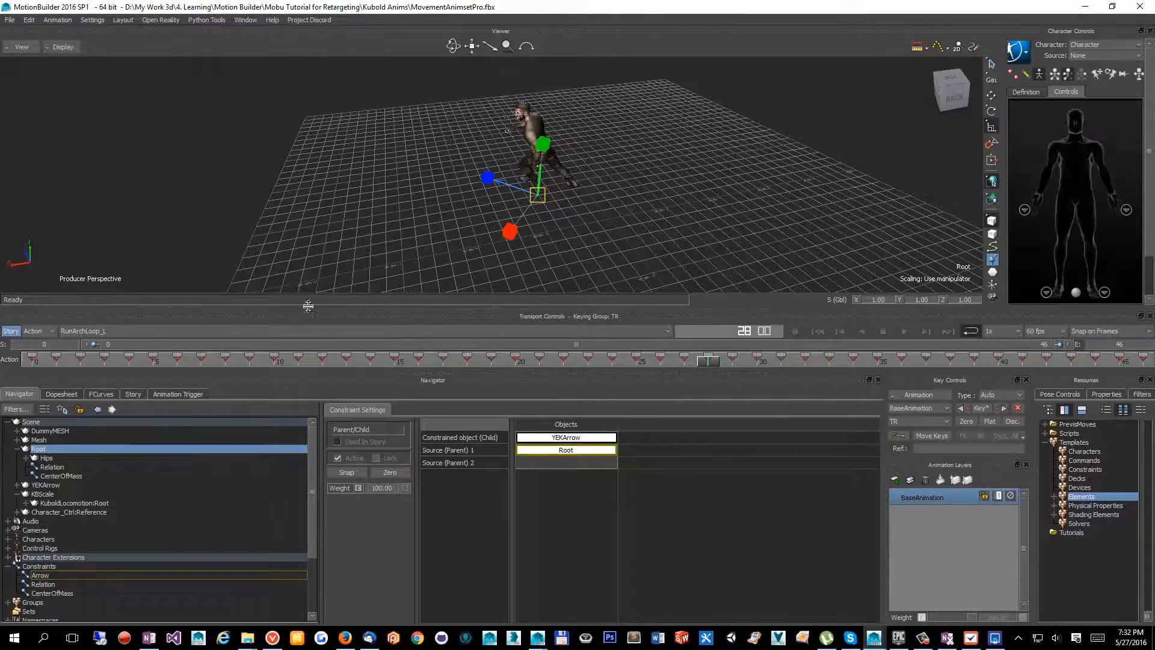
{"action": "left_click_drag", "start_coordinate": [307, 308], "coordinate": [331, 216]}
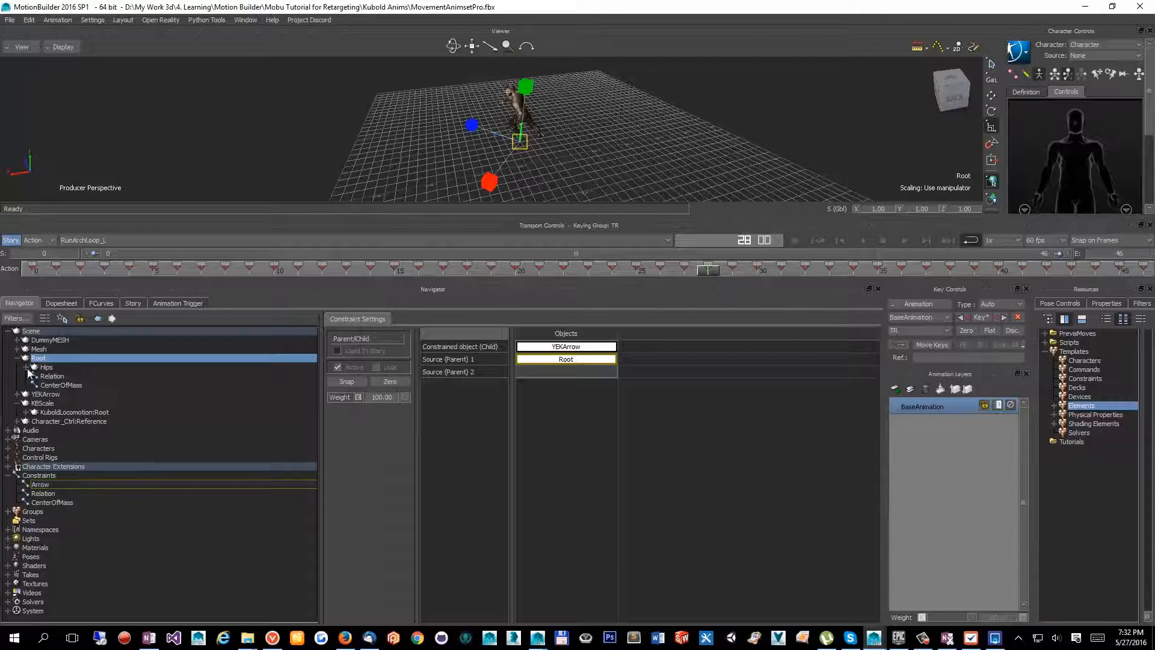
{"action": "left_click", "coordinate": [27, 368]}
{"action": "left_click", "coordinate": [35, 394]}
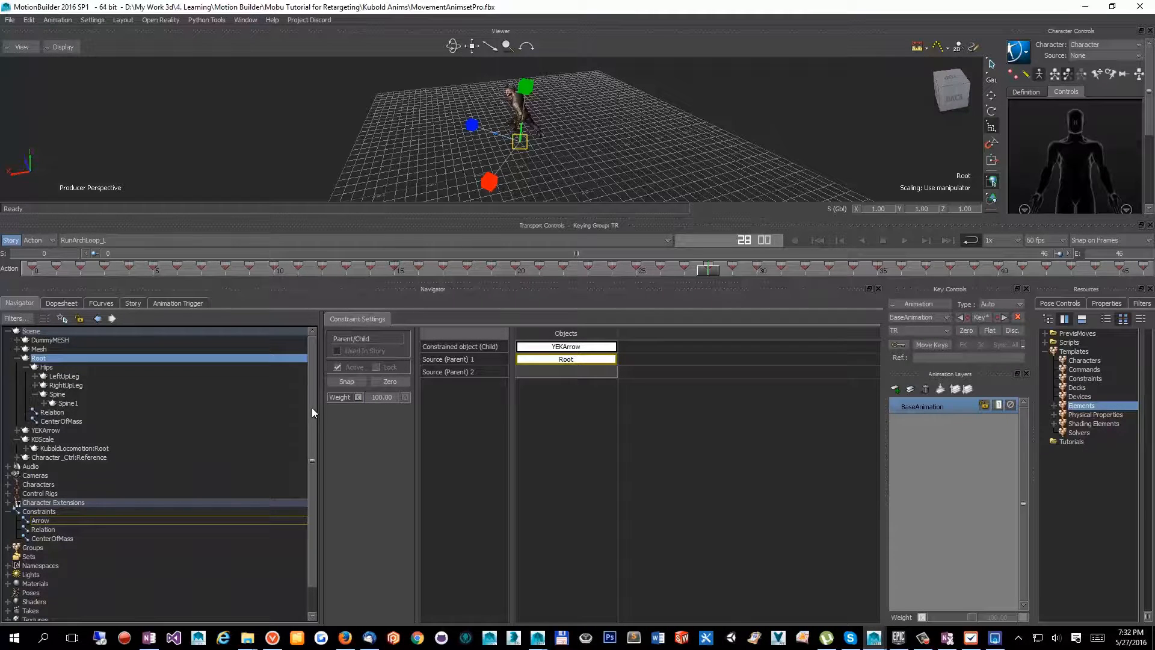
{"action": "left_click_drag", "start_coordinate": [321, 403], "coordinate": [426, 374]}
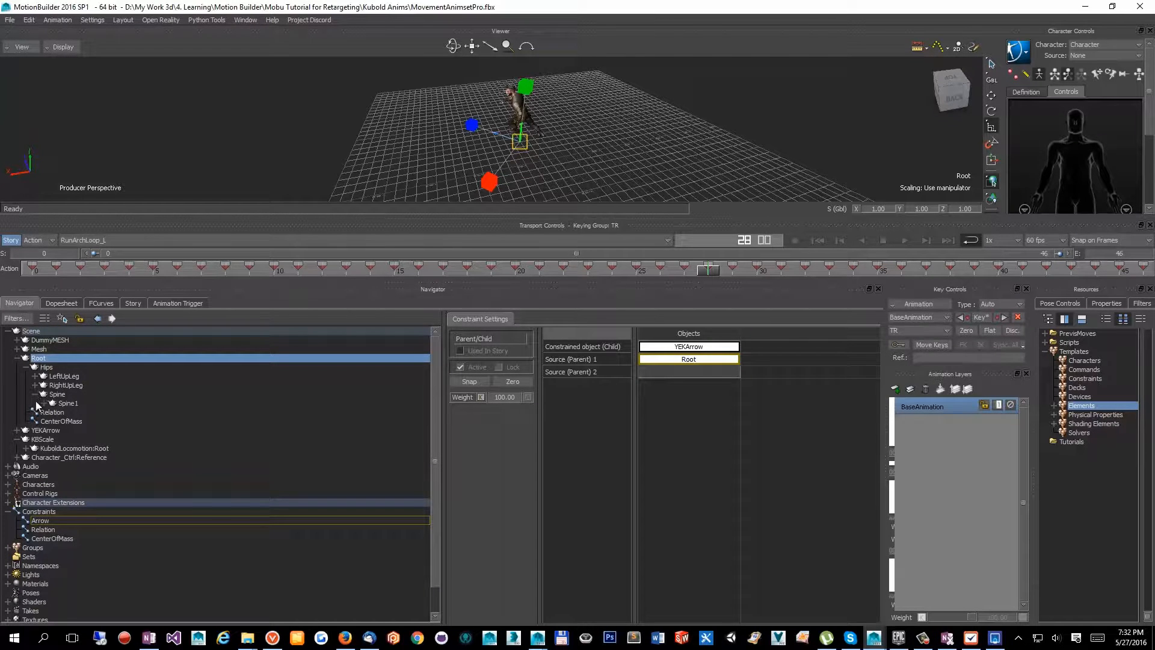
Step: Expand the hierarchy from Spine1 through the neck and head down to HeadControl's children and select HeadControlBase
{"action": "left_click", "coordinate": [44, 403]}
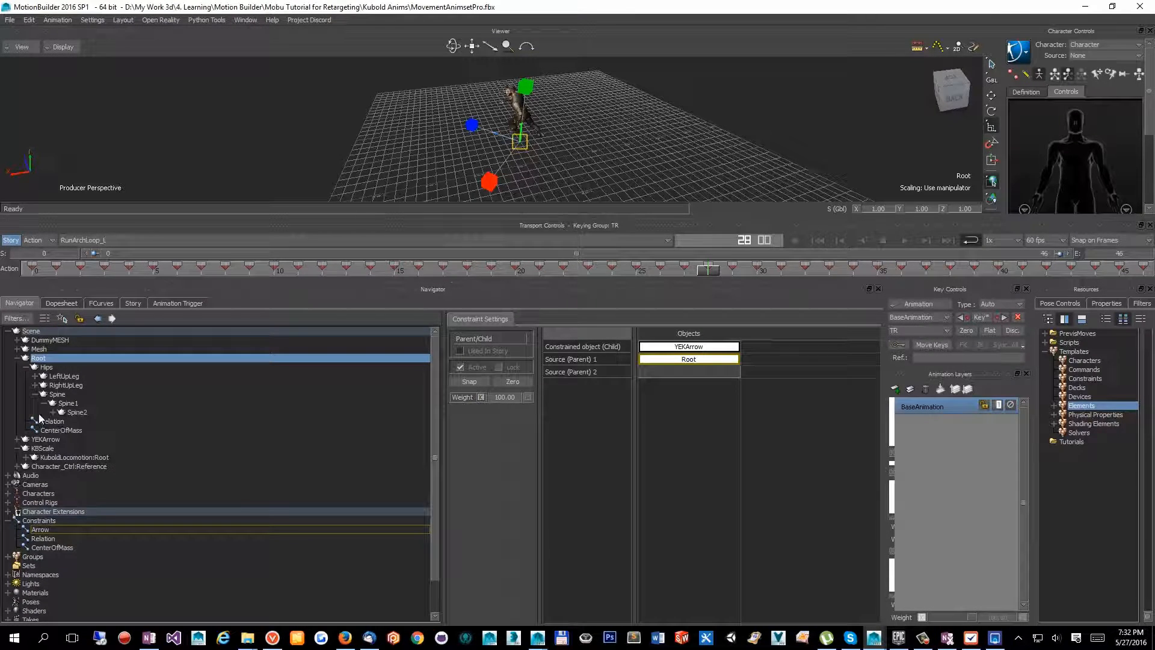
{"action": "left_click", "coordinate": [53, 412]}
{"action": "left_click", "coordinate": [62, 421]}
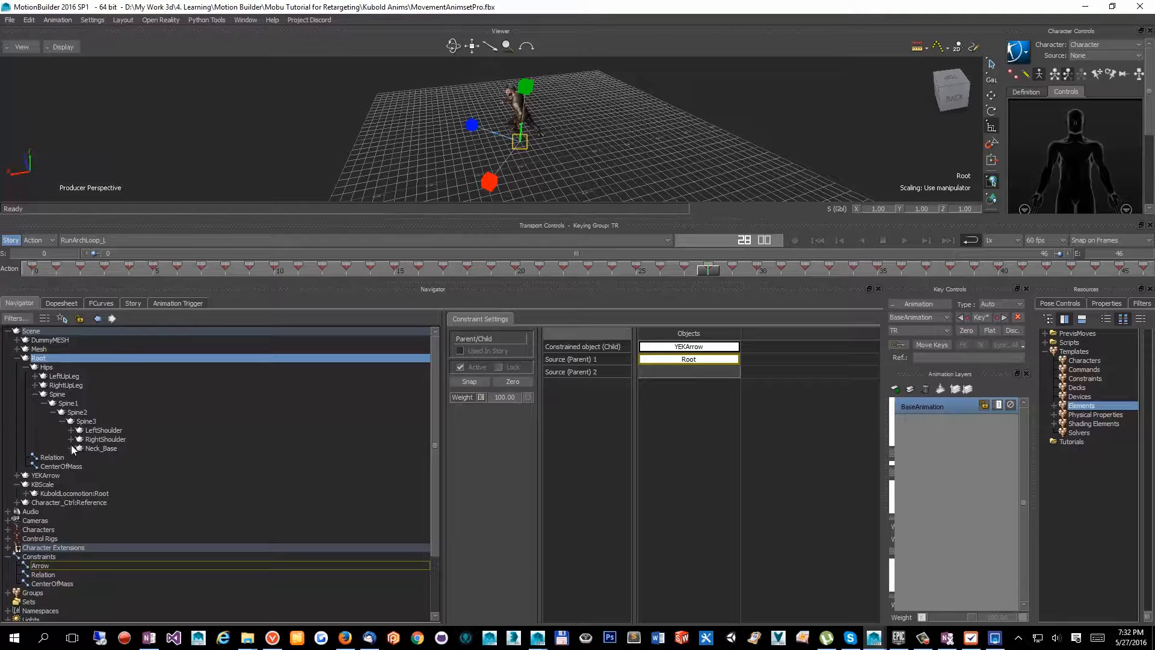
{"action": "left_click", "coordinate": [71, 448]}
{"action": "left_click", "coordinate": [80, 457]}
{"action": "left_click", "coordinate": [90, 466]}
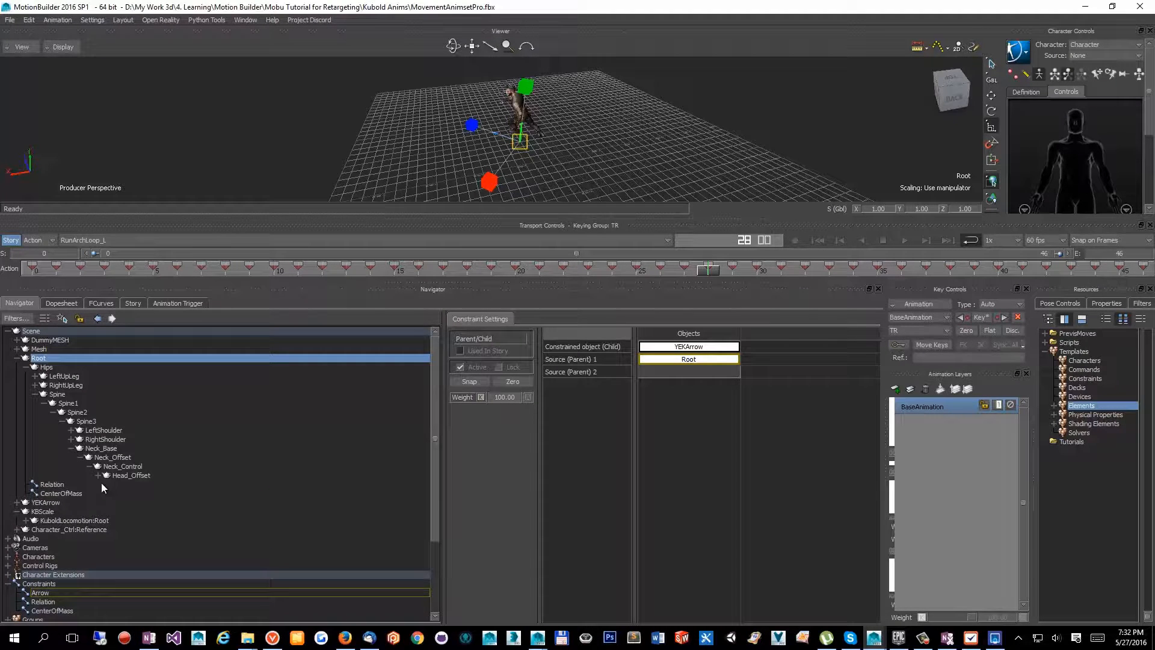
{"action": "left_click", "coordinate": [98, 475]}
{"action": "left_click", "coordinate": [107, 484]}
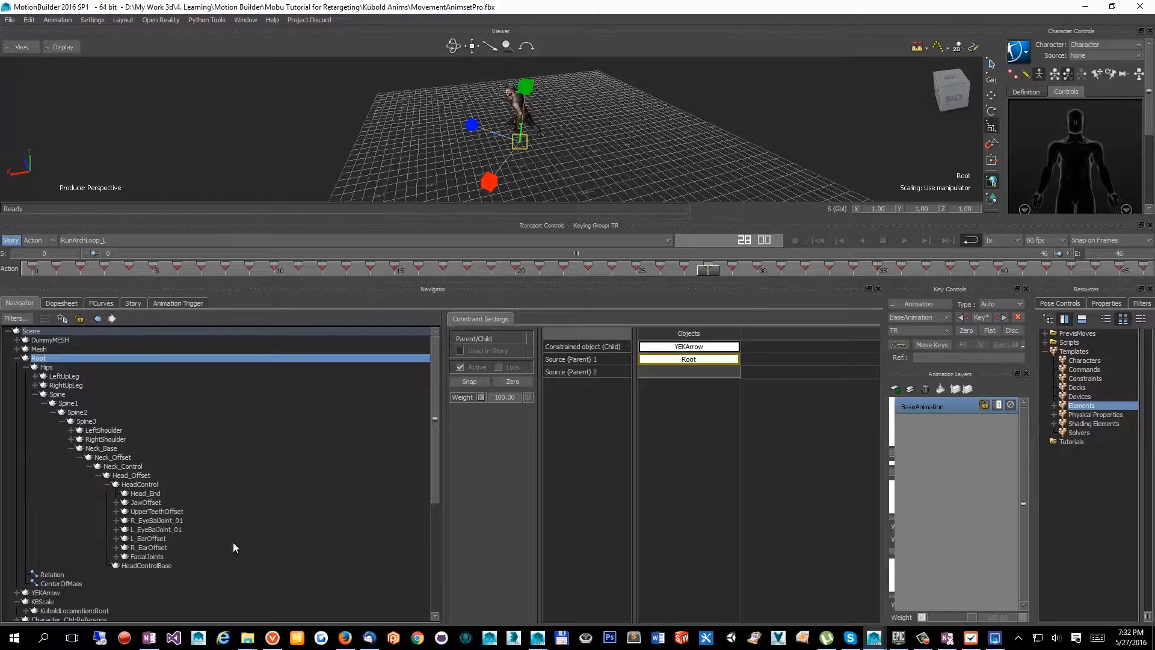
{"action": "left_click", "coordinate": [150, 565]}
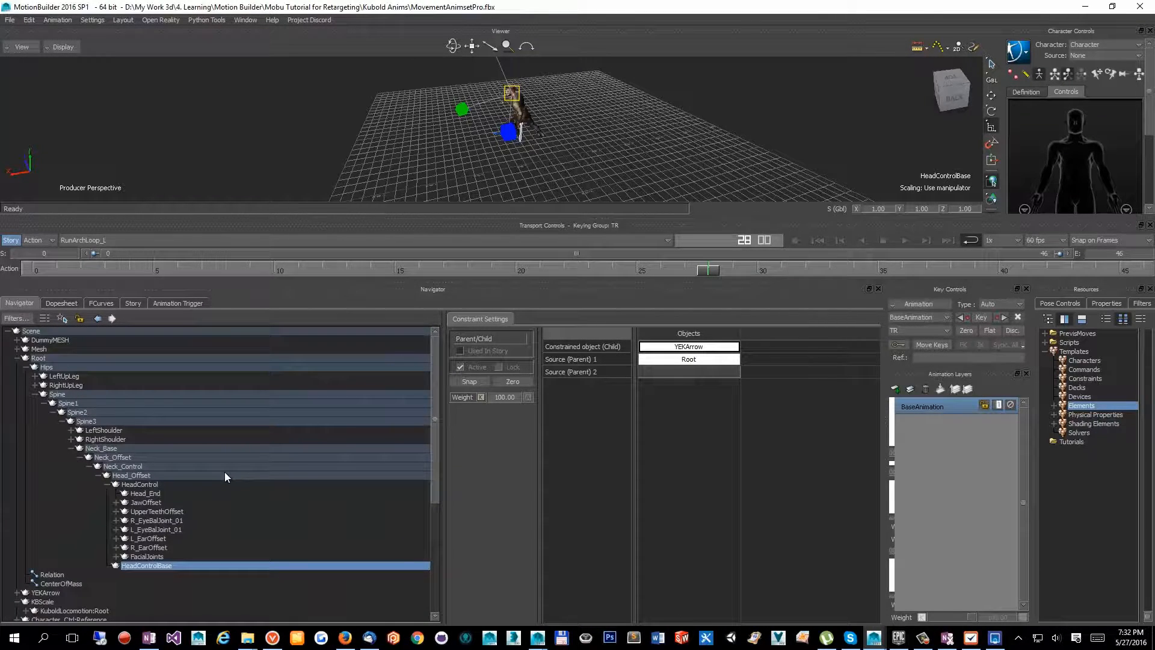
{"action": "scroll", "coordinate": [229, 472], "scroll_direction": "down", "scroll_amount": 2}
{"action": "scroll", "coordinate": [241, 471], "scroll_direction": "up", "scroll_amount": 2}
{"action": "scroll", "coordinate": [241, 471], "scroll_direction": "down", "scroll_amount": 2}
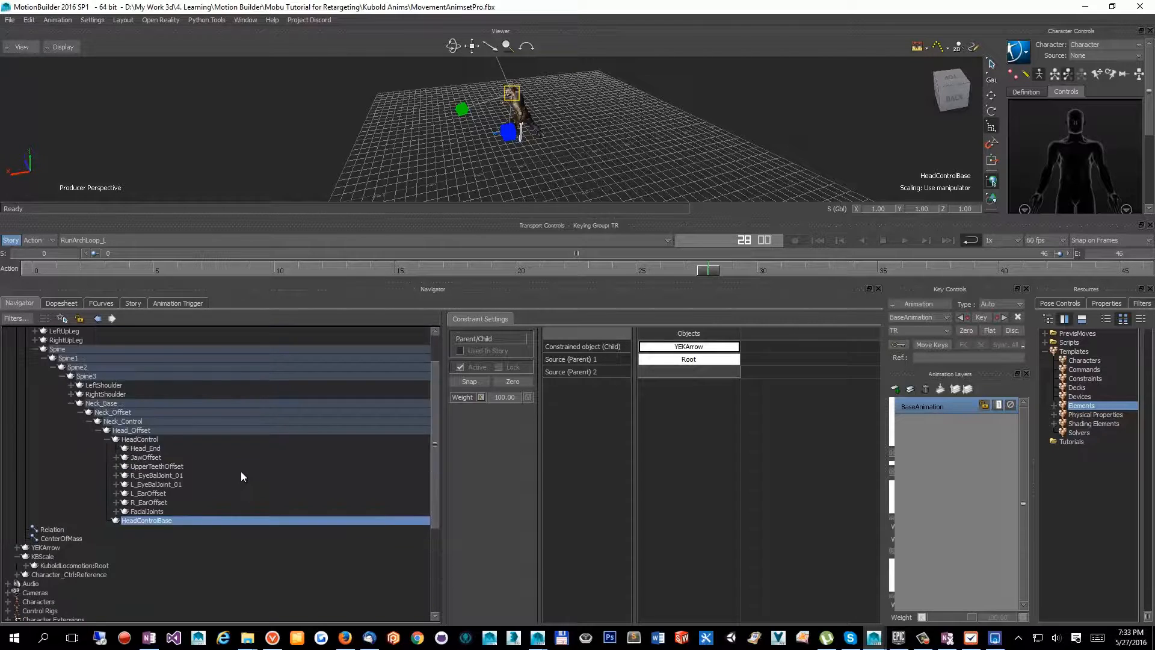
{"action": "scroll", "coordinate": [241, 471], "scroll_direction": "up", "scroll_amount": 2}
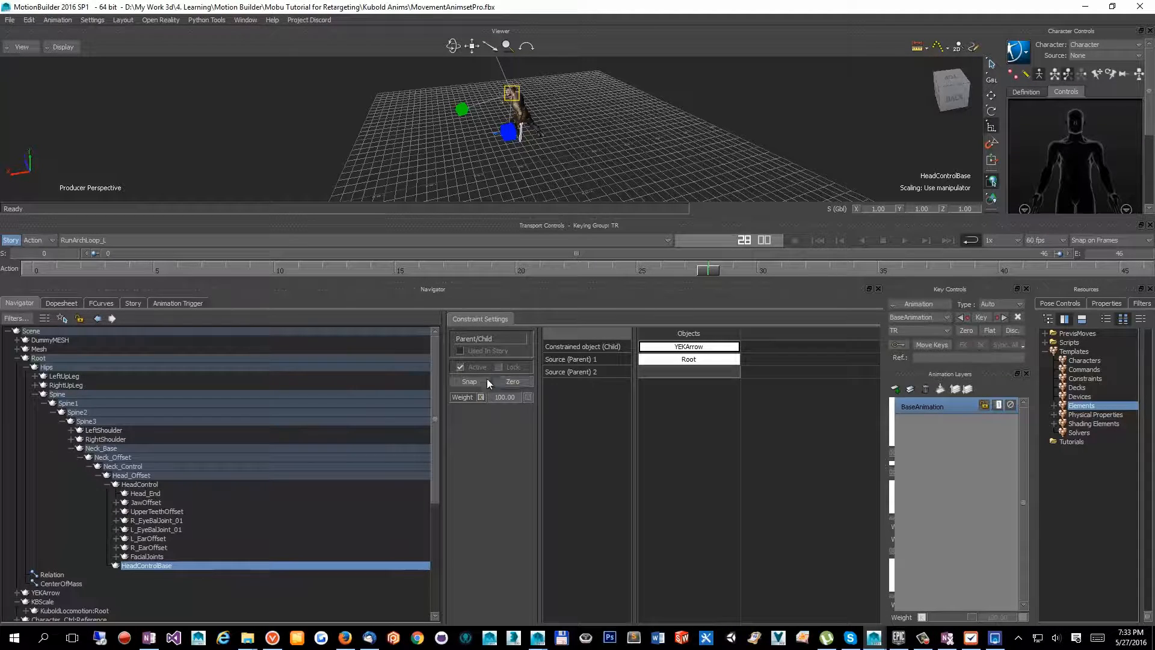
Step: Open the Python Editor, widen it and load the CleaningRig.py script
{"action": "left_click_drag", "start_coordinate": [435, 378], "coordinate": [413, 336]}
{"action": "left_click", "coordinate": [255, 20]}
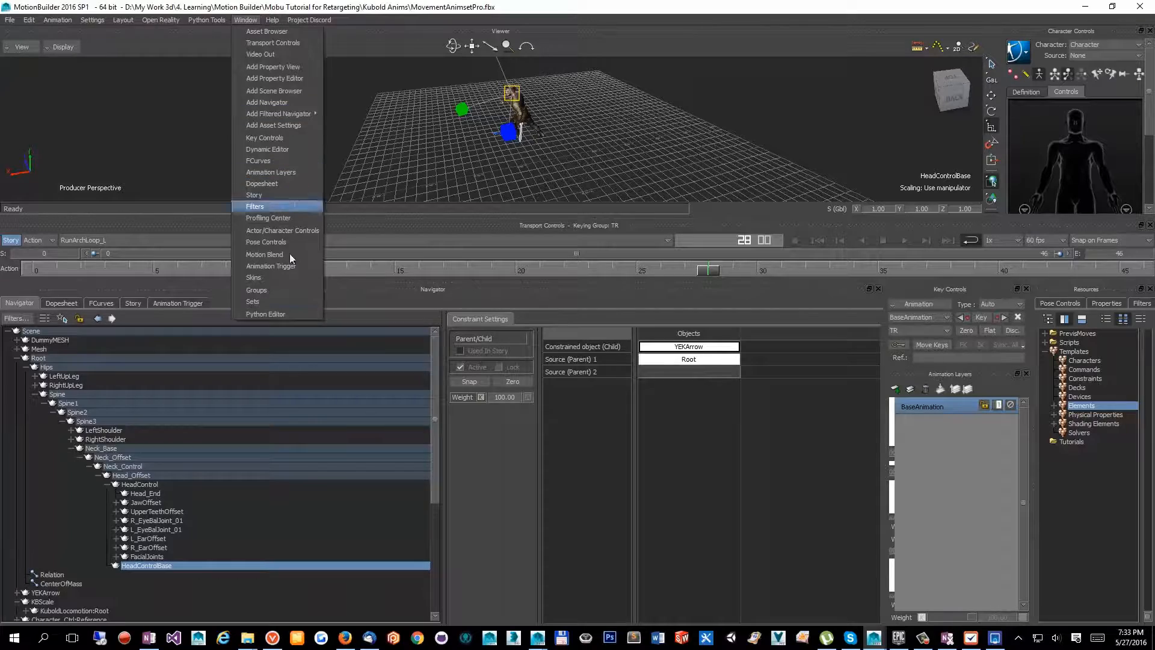
{"action": "left_click", "coordinate": [273, 315]}
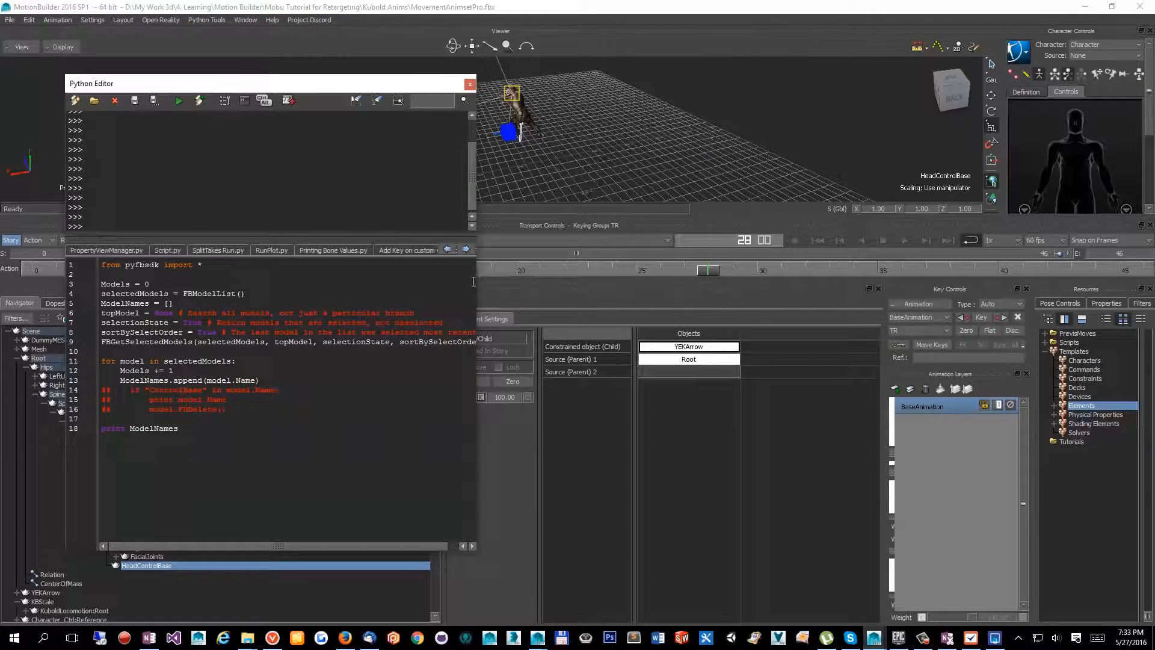
{"action": "left_click_drag", "start_coordinate": [476, 281], "coordinate": [839, 281]}
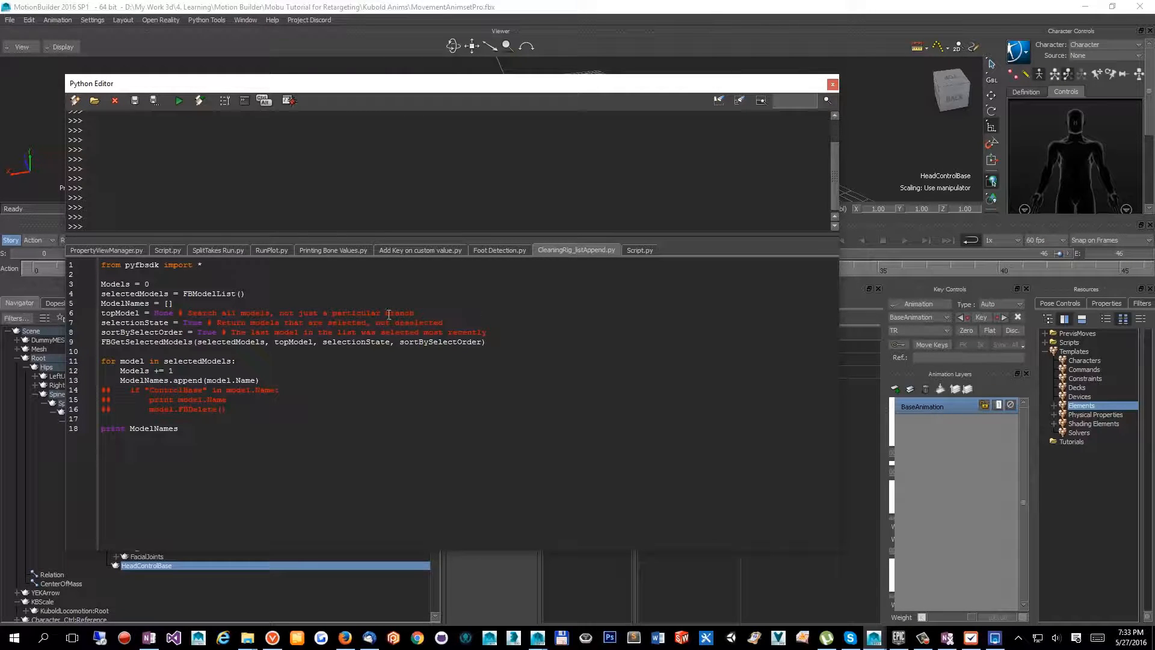
{"action": "left_click", "coordinate": [95, 101]}
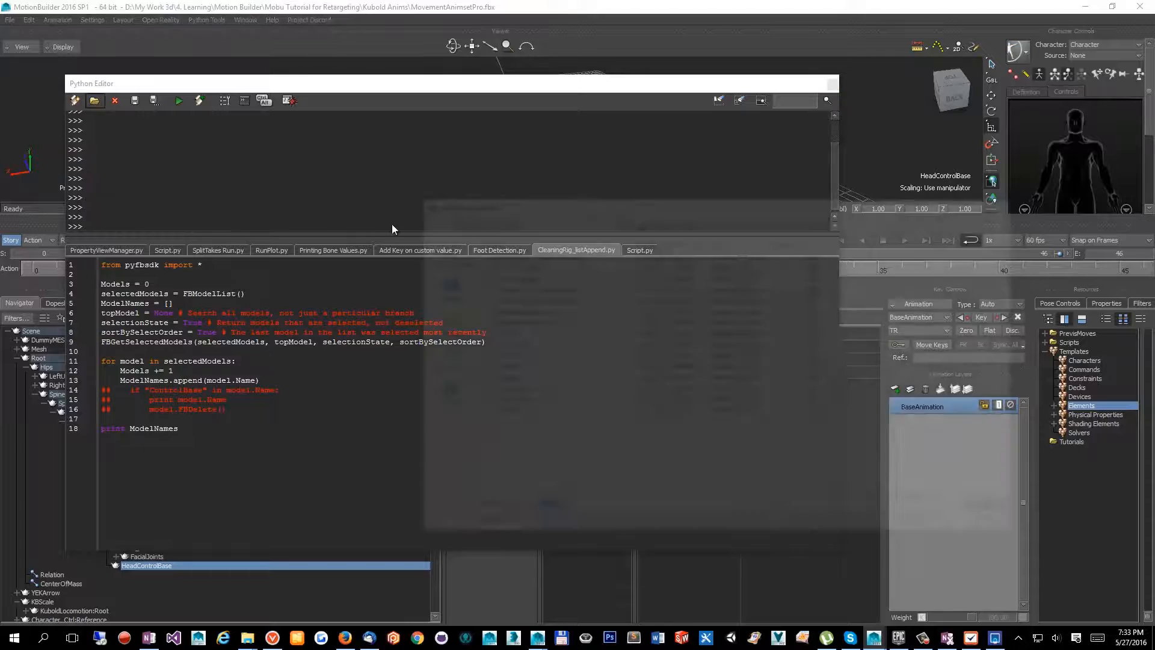
{"action": "double_click", "coordinate": [509, 275]}
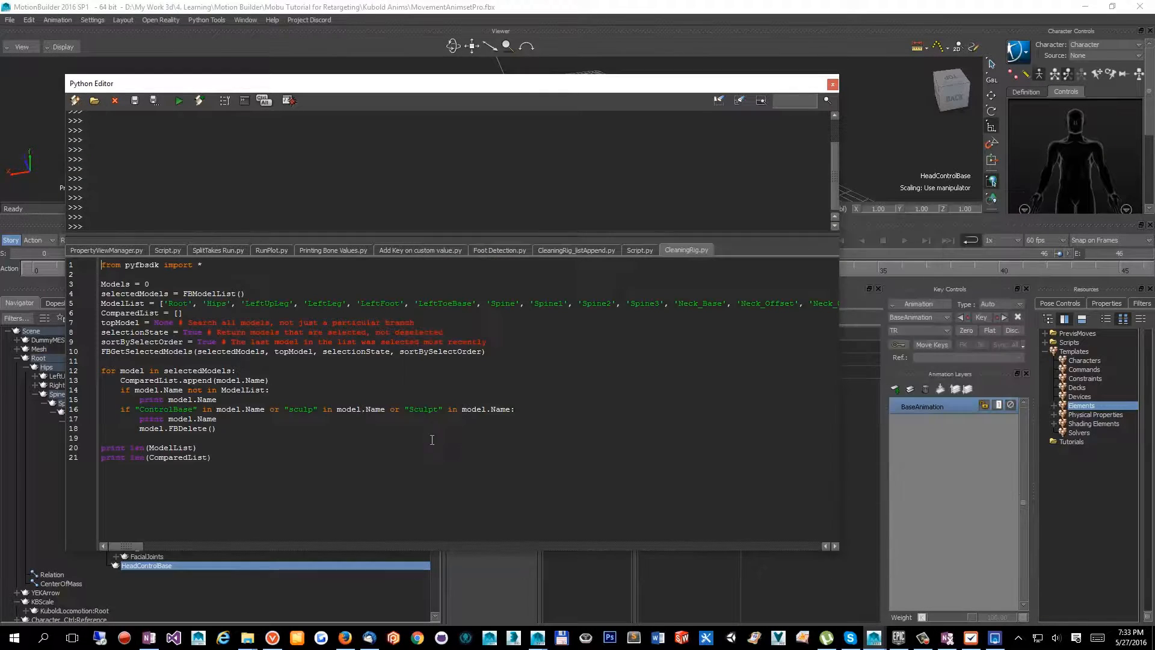
Step: Examine the script's ModelList check and its condition deleting models named "ControlBase", "sculp" or "Sculpt"
{"action": "left_click_drag", "start_coordinate": [121, 390], "coordinate": [271, 390]}
{"action": "left_click", "coordinate": [141, 398]}
{"action": "left_click", "coordinate": [293, 404]}
{"action": "left_click_drag", "start_coordinate": [141, 398], "coordinate": [102, 390]}
{"action": "left_click", "coordinate": [141, 401]}
{"action": "left_click_drag", "start_coordinate": [112, 409], "coordinate": [179, 409]}
{"action": "left_click", "coordinate": [159, 409]}
{"action": "double_click", "coordinate": [154, 410]}
{"action": "double_click", "coordinate": [214, 418]}
{"action": "double_click", "coordinate": [163, 419]}
{"action": "left_click", "coordinate": [161, 409]}
{"action": "double_click", "coordinate": [161, 410]}
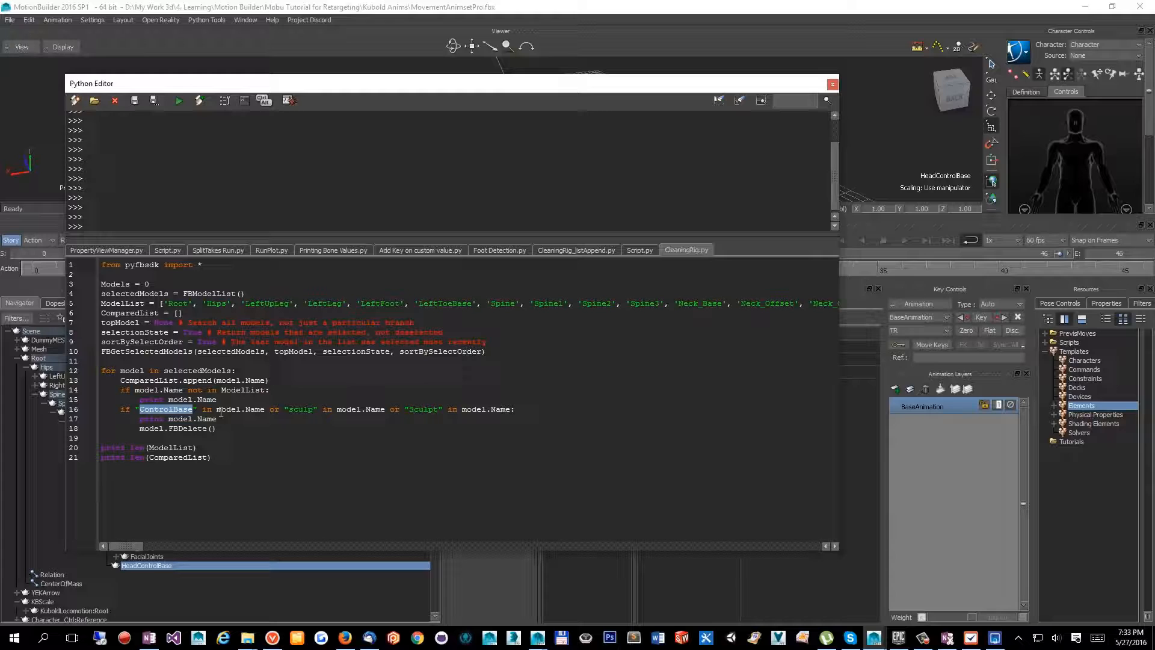
{"action": "left_click", "coordinate": [281, 412]}
{"action": "double_click", "coordinate": [424, 409]}
{"action": "left_click", "coordinate": [516, 409]}
{"action": "left_click_drag", "start_coordinate": [138, 399], "coordinate": [224, 438]}
{"action": "left_click", "coordinate": [221, 421]}
Step: Select all of Root's branches and run the CleaningRig.py script on them
{"action": "left_click_drag", "start_coordinate": [394, 90], "coordinate": [659, 89]}
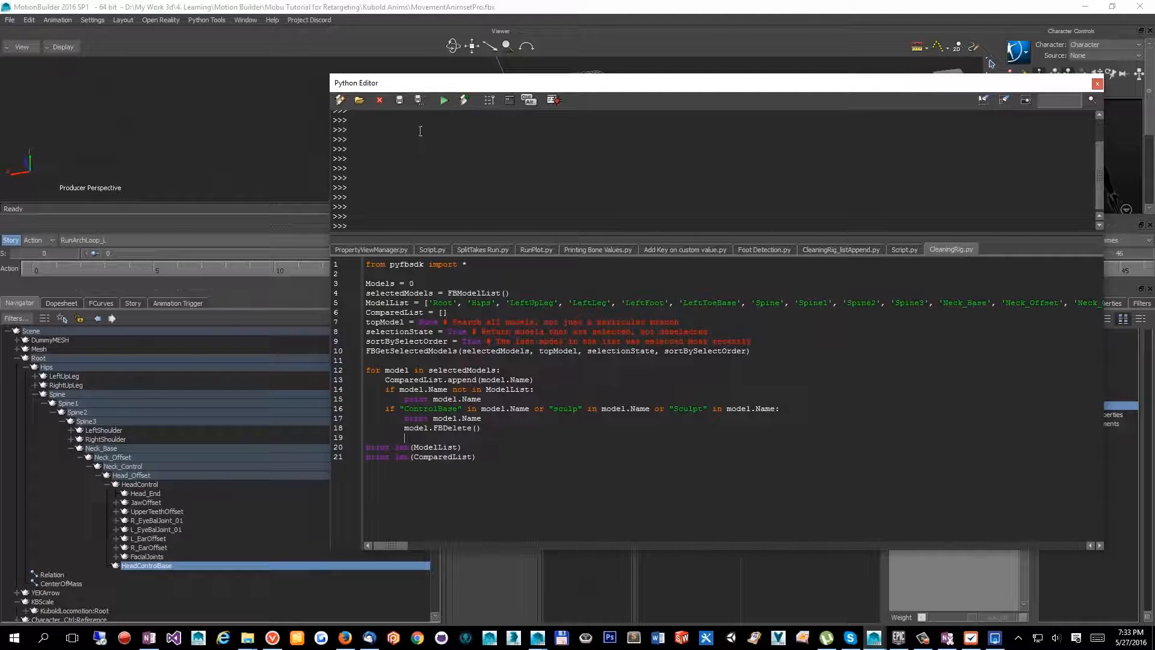
{"action": "left_click", "coordinate": [71, 357]}
{"action": "right_click", "coordinate": [38, 358]}
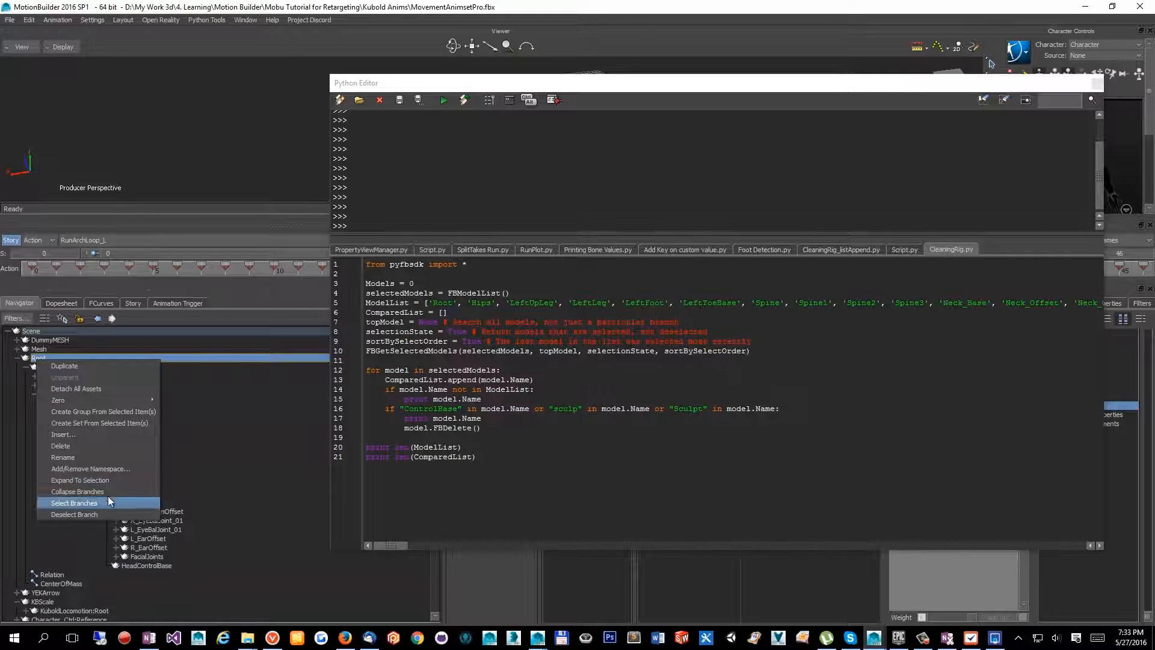
{"action": "left_click", "coordinate": [74, 503]}
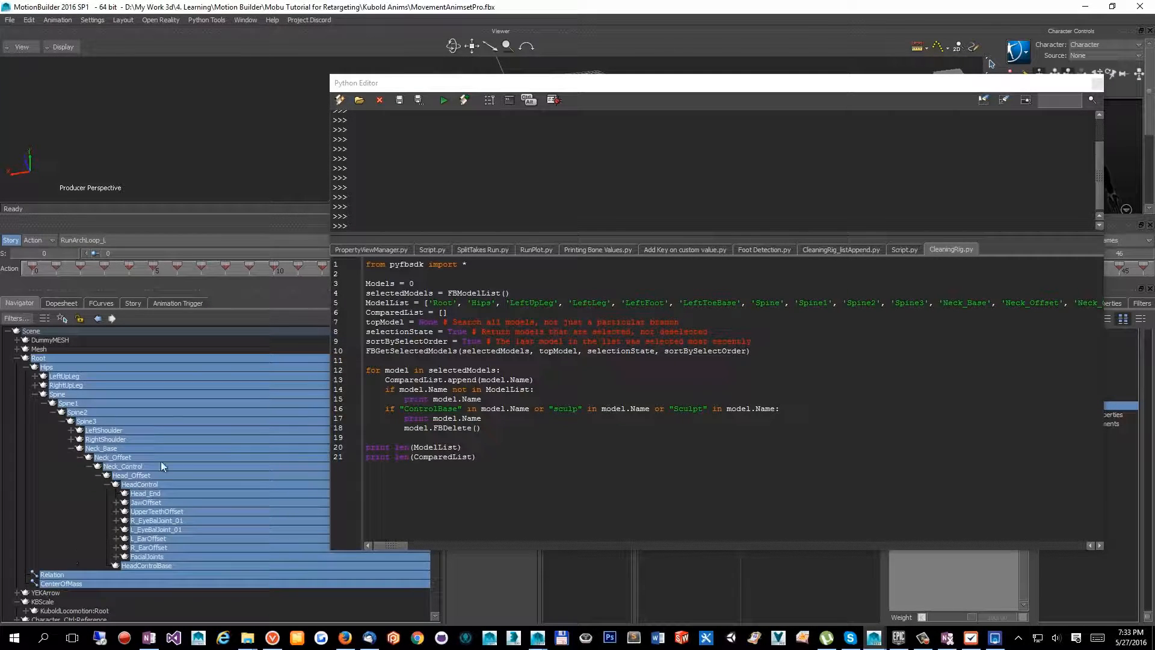
{"action": "left_click", "coordinate": [447, 99]}
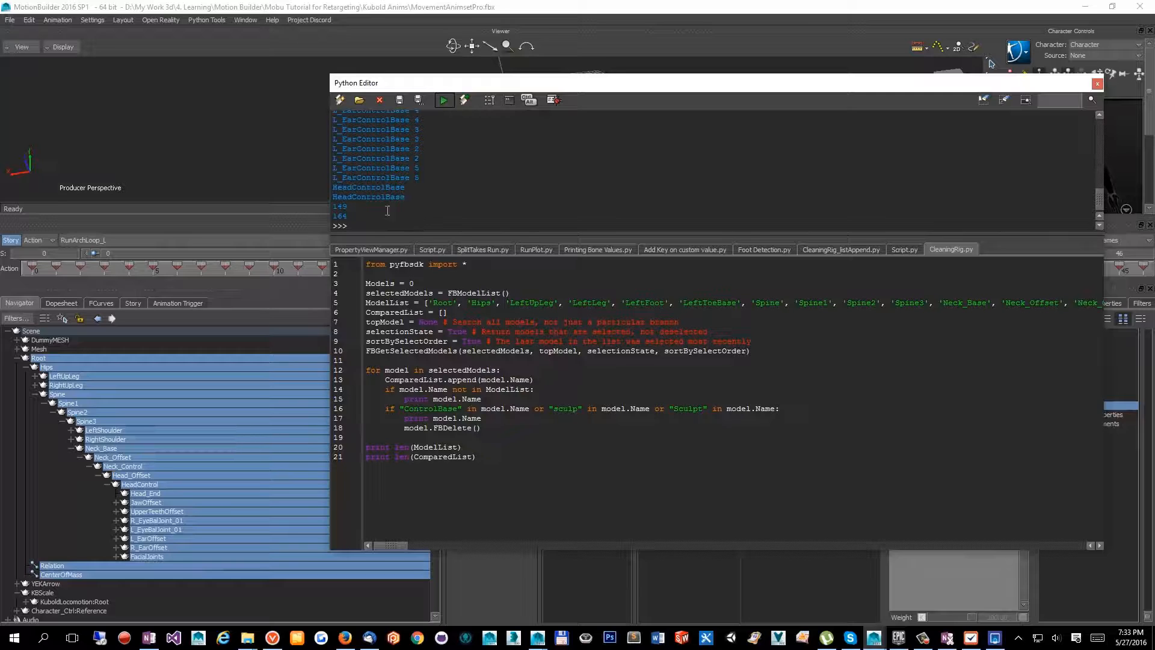
Step: Review the names of the ear, head, sculptor and turkey control bones in the script output
{"action": "left_click_drag", "start_coordinate": [412, 198], "coordinate": [343, 178]}
{"action": "left_click", "coordinate": [368, 187]}
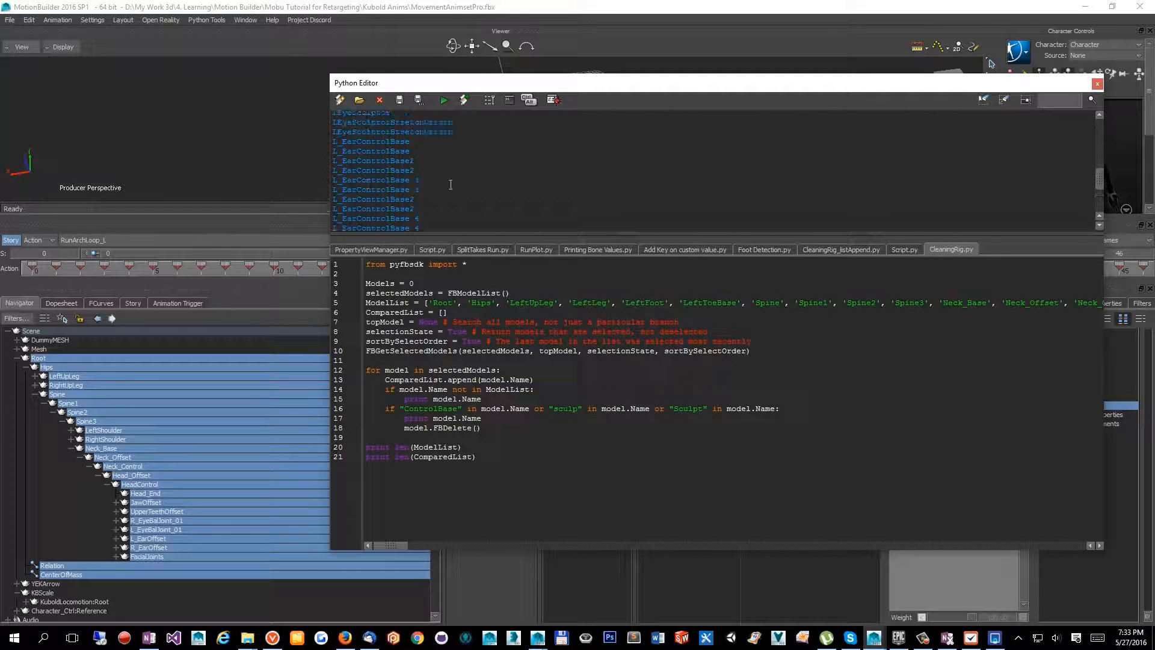
{"action": "scroll", "coordinate": [456, 187], "scroll_direction": "up", "scroll_amount": 3}
{"action": "scroll", "coordinate": [439, 206], "scroll_direction": "down", "scroll_amount": 2}
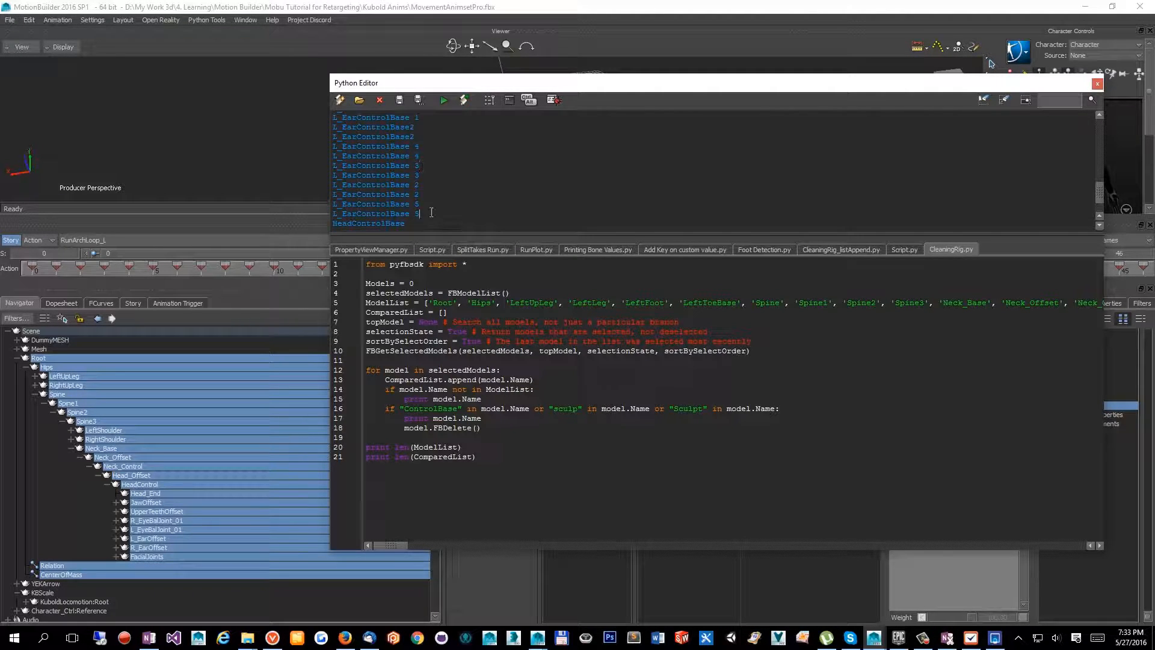
{"action": "left_click_drag", "start_coordinate": [431, 212], "coordinate": [381, 147]}
{"action": "scroll", "coordinate": [433, 182], "scroll_direction": "up", "scroll_amount": 3}
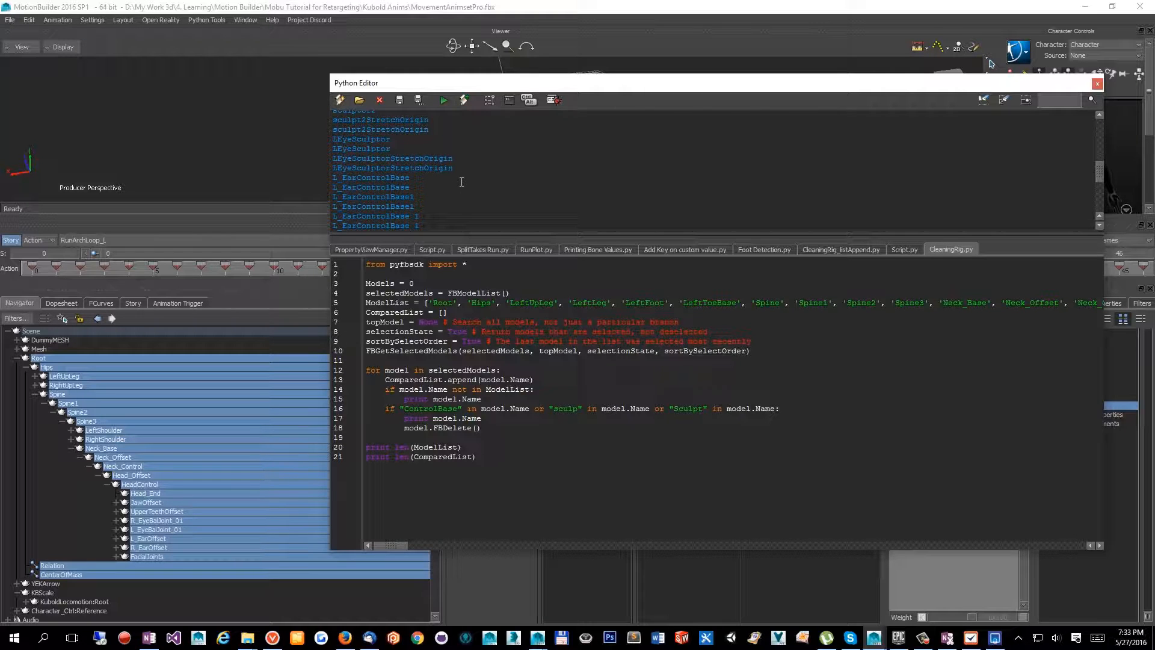
{"action": "scroll", "coordinate": [462, 183], "scroll_direction": "up", "scroll_amount": 1}
{"action": "left_click_drag", "start_coordinate": [490, 196], "coordinate": [394, 156]}
{"action": "scroll", "coordinate": [422, 173], "scroll_direction": "up", "scroll_amount": 1}
{"action": "left_click", "coordinate": [459, 184]}
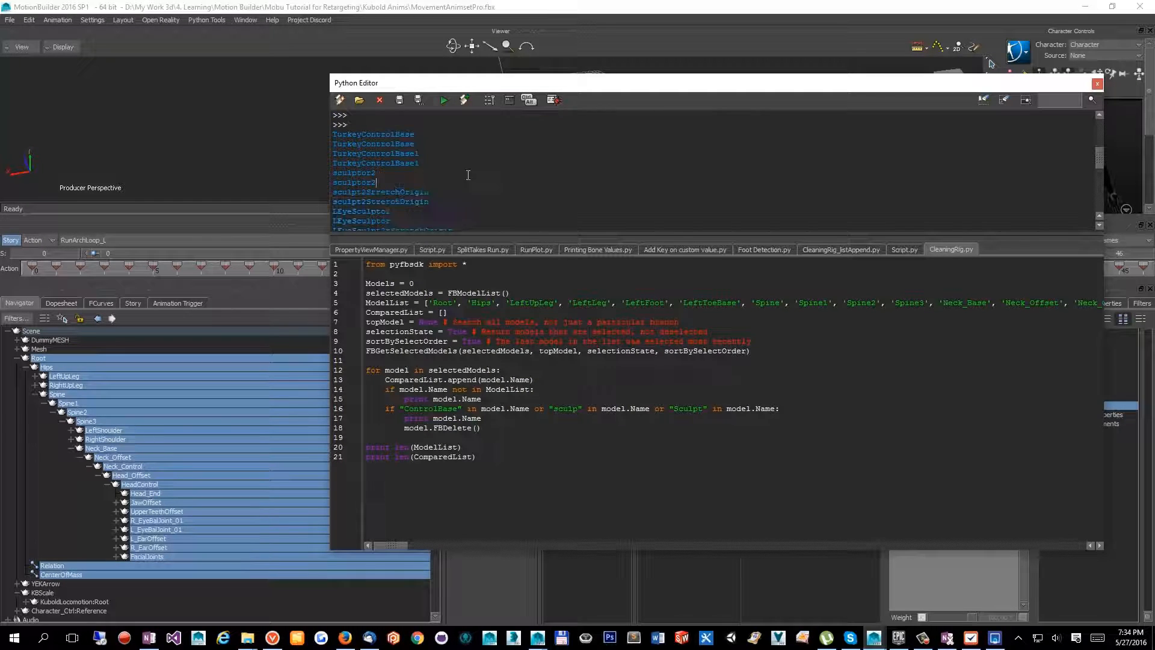
{"action": "left_click_drag", "start_coordinate": [468, 175], "coordinate": [363, 135]}
{"action": "left_click", "coordinate": [414, 142]}
Step: Compare the model counts at the end of the output with the script's two length print lines
{"action": "left_click_drag", "start_coordinate": [652, 86], "coordinate": [582, 34]}
{"action": "scroll", "coordinate": [450, 165], "scroll_direction": "down", "scroll_amount": 10}
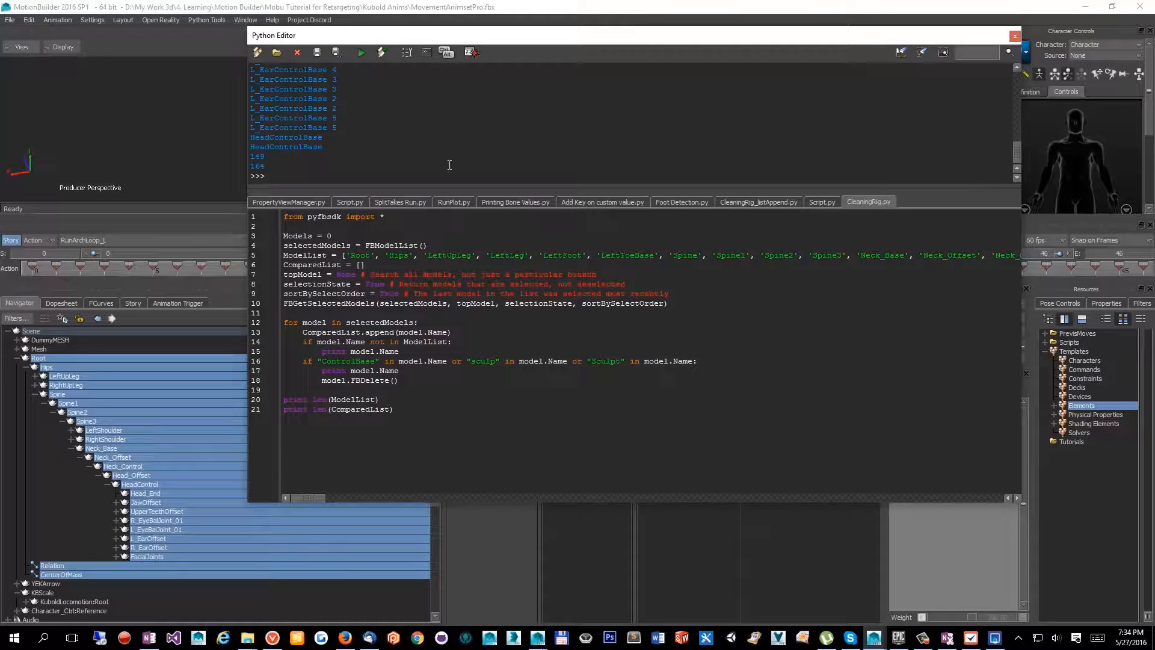
{"action": "left_click", "coordinate": [283, 172]}
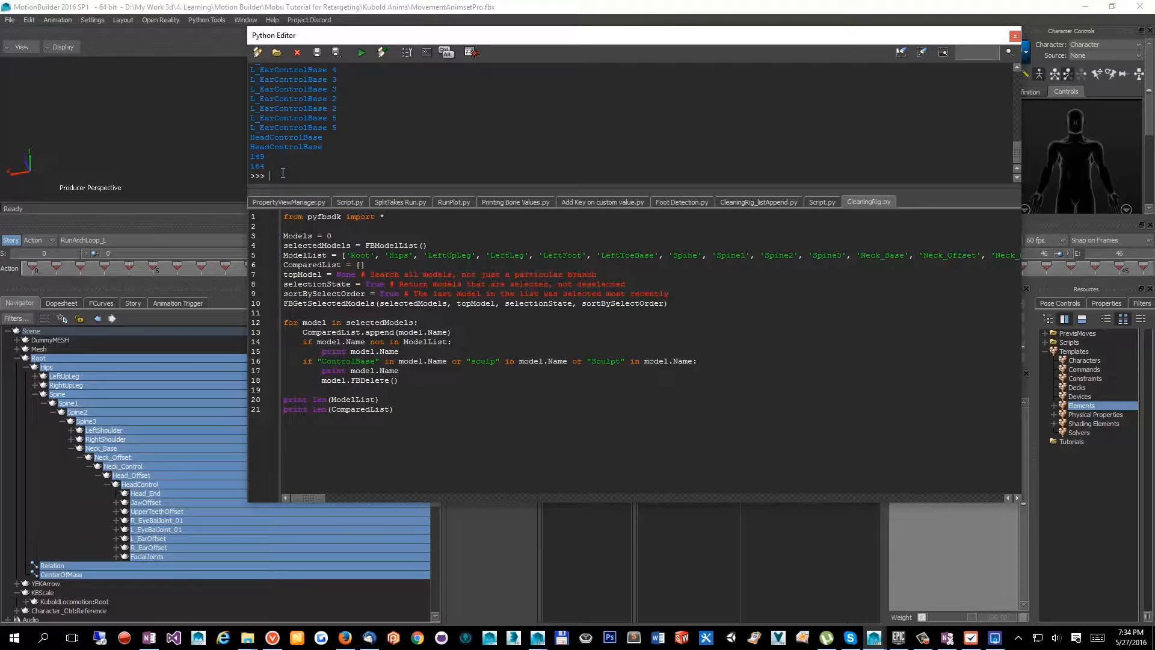
{"action": "mouse_move", "coordinate": [284, 410]}
{"action": "left_mouse_down"}
{"action": "mouse_move", "coordinate": [398, 410]}
{"action": "mouse_move", "coordinate": [284, 399]}
{"action": "left_mouse_up"}
{"action": "left_click", "coordinate": [438, 399]}
{"action": "left_click", "coordinate": [419, 402]}
Step: Clear the Python output, rerun CleaningRig.py on the selected branches and check the two counts
{"action": "left_click", "coordinate": [900, 53]}
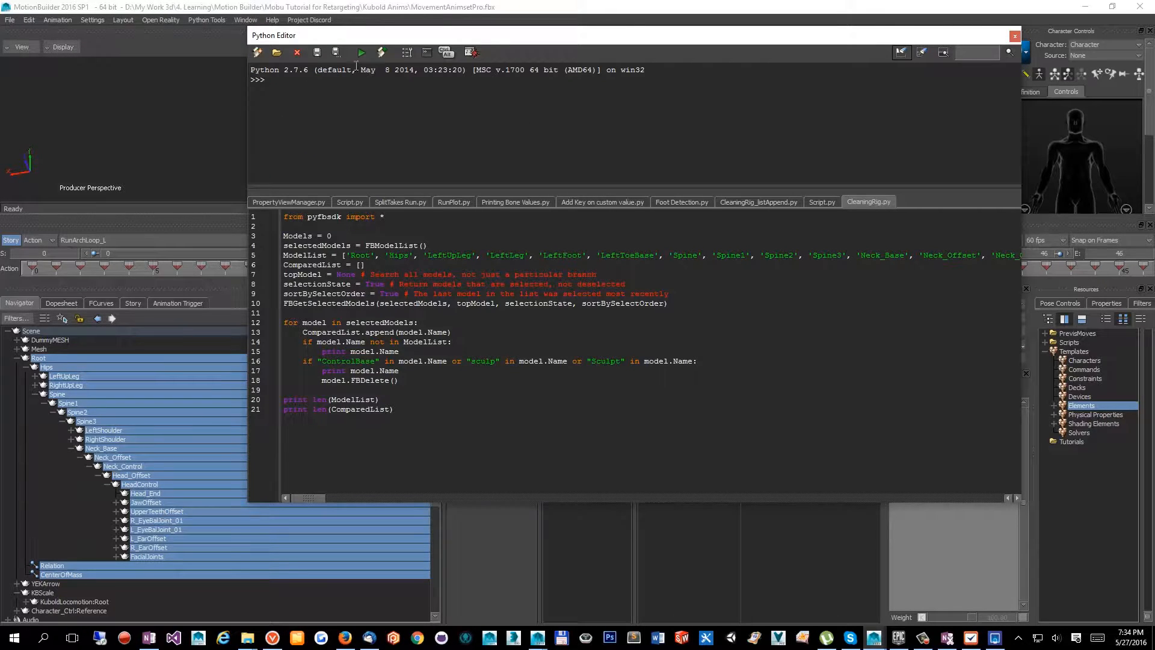
{"action": "left_click", "coordinate": [361, 53]}
{"action": "left_click_drag", "start_coordinate": [266, 101], "coordinate": [242, 83]}
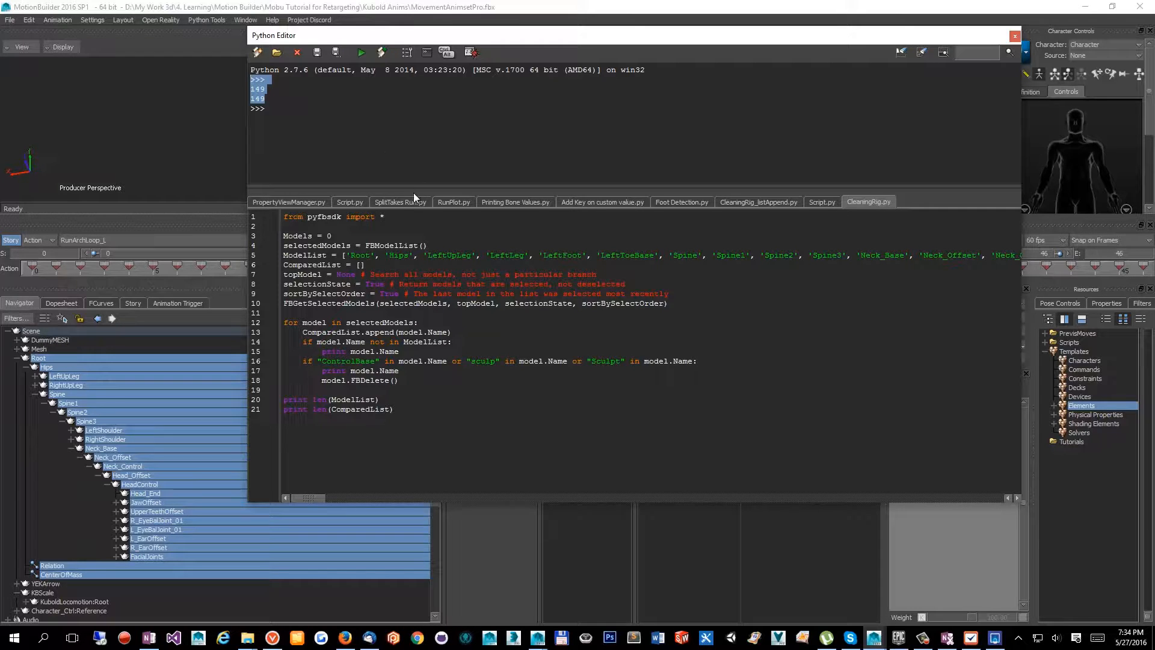
Step: Review the bone names in the script's ModelList line and close the Python Editor
{"action": "left_click_drag", "start_coordinate": [336, 257], "coordinate": [684, 256]}
{"action": "left_click_drag", "start_coordinate": [334, 494], "coordinate": [204, 503]}
{"action": "left_click", "coordinate": [366, 266]}
{"action": "left_click", "coordinate": [1015, 36]}
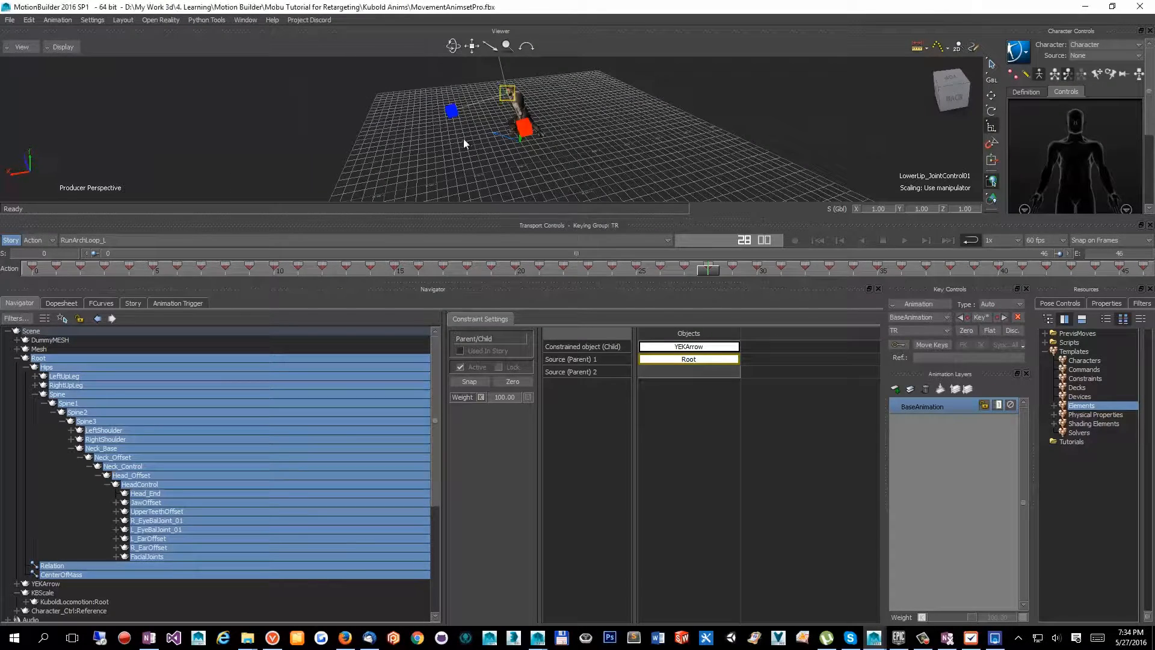
Step: Inspect the cleaned character's run from a low side view and check its ear, head and leg bones
{"action": "left_click_drag", "start_coordinate": [463, 139], "coordinate": [776, 117], "text": "alt"}
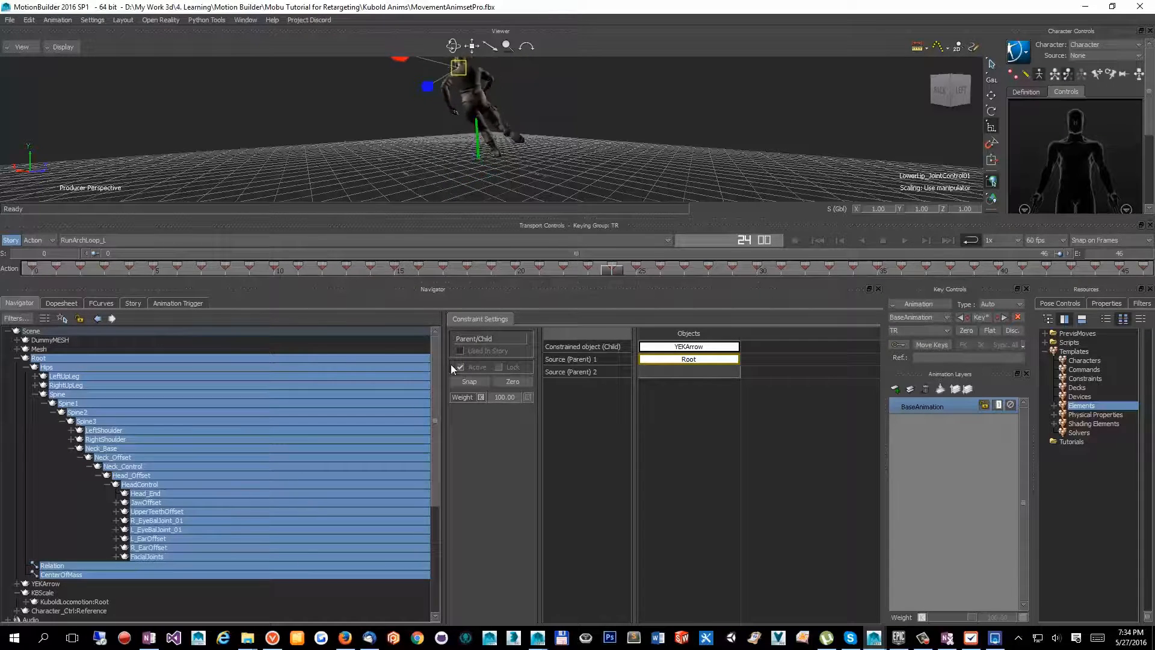
{"action": "left_click", "coordinate": [136, 376]}
{"action": "left_click", "coordinate": [152, 541]}
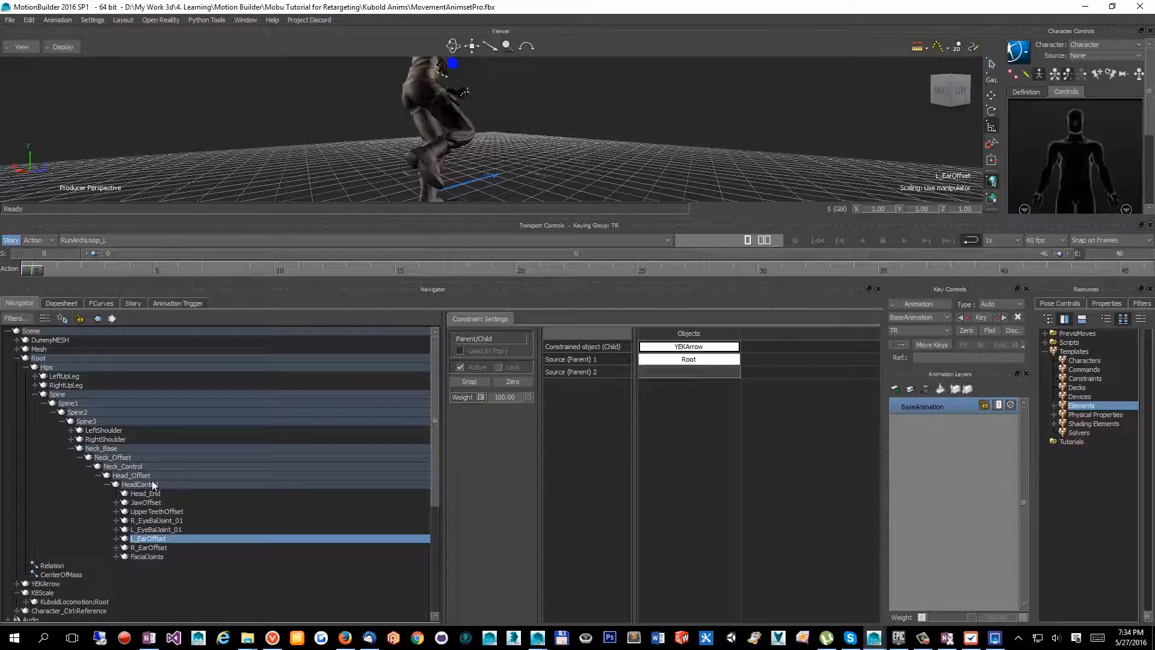
{"action": "left_click", "coordinate": [131, 485]}
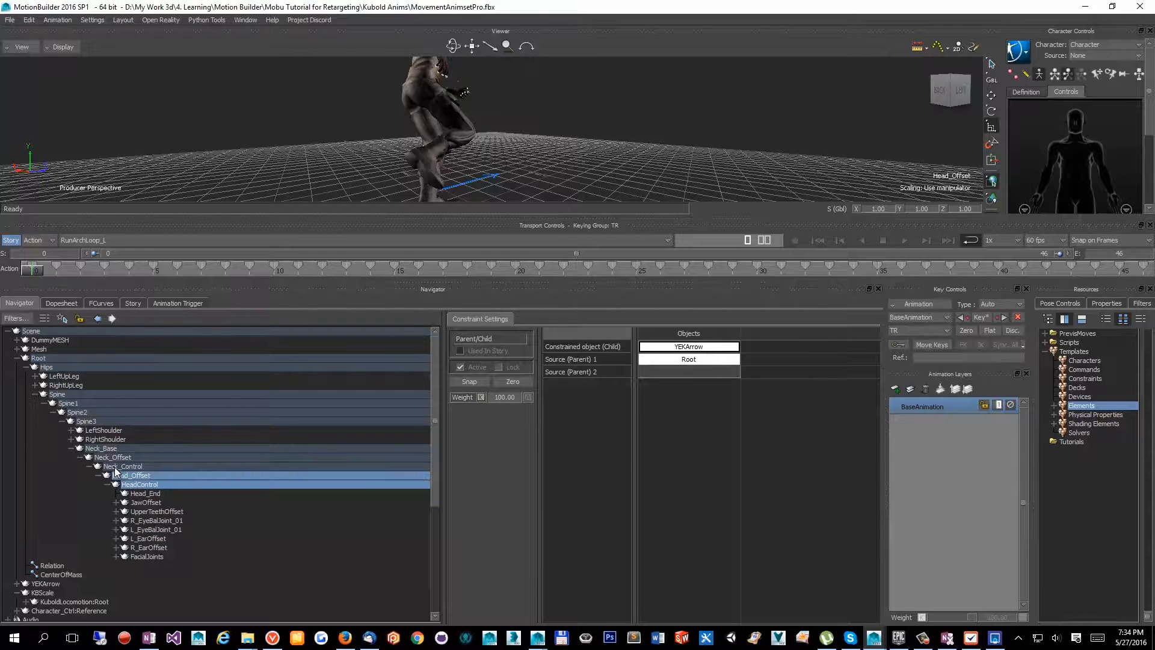
{"action": "left_click", "coordinate": [66, 385]}
Step: Select LeftShoulder, RightShoulder, LeftUpLeg and RightUpLeg together with all their branches
{"action": "left_click", "coordinate": [106, 439]}
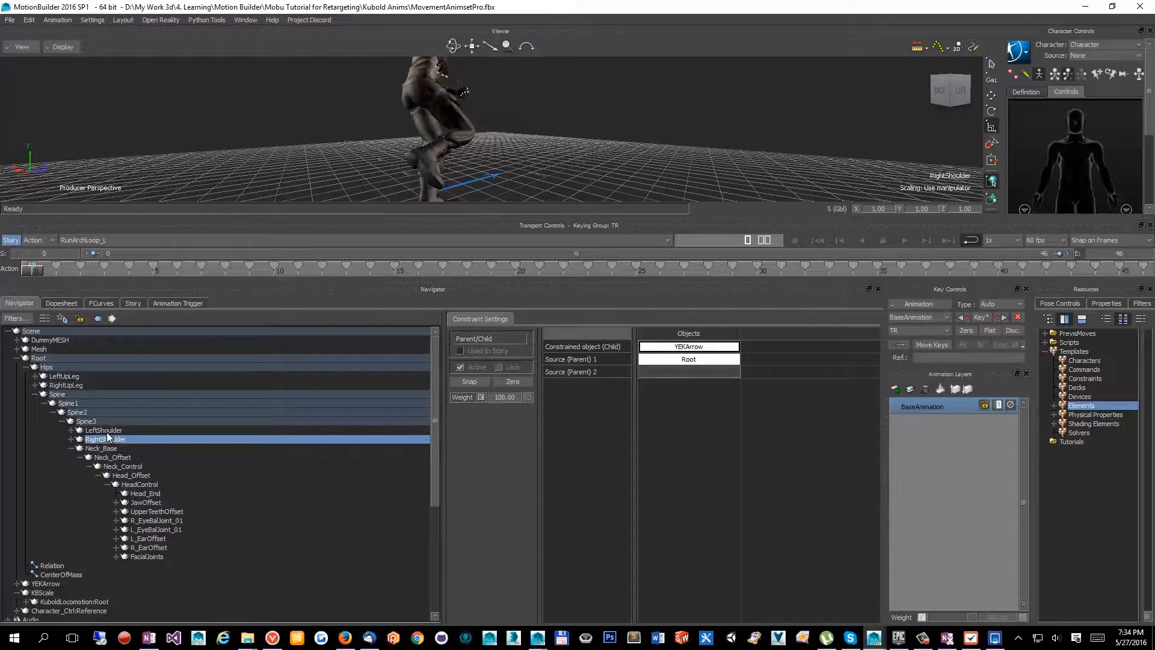
{"action": "left_click", "coordinate": [104, 430], "text": "ctrl"}
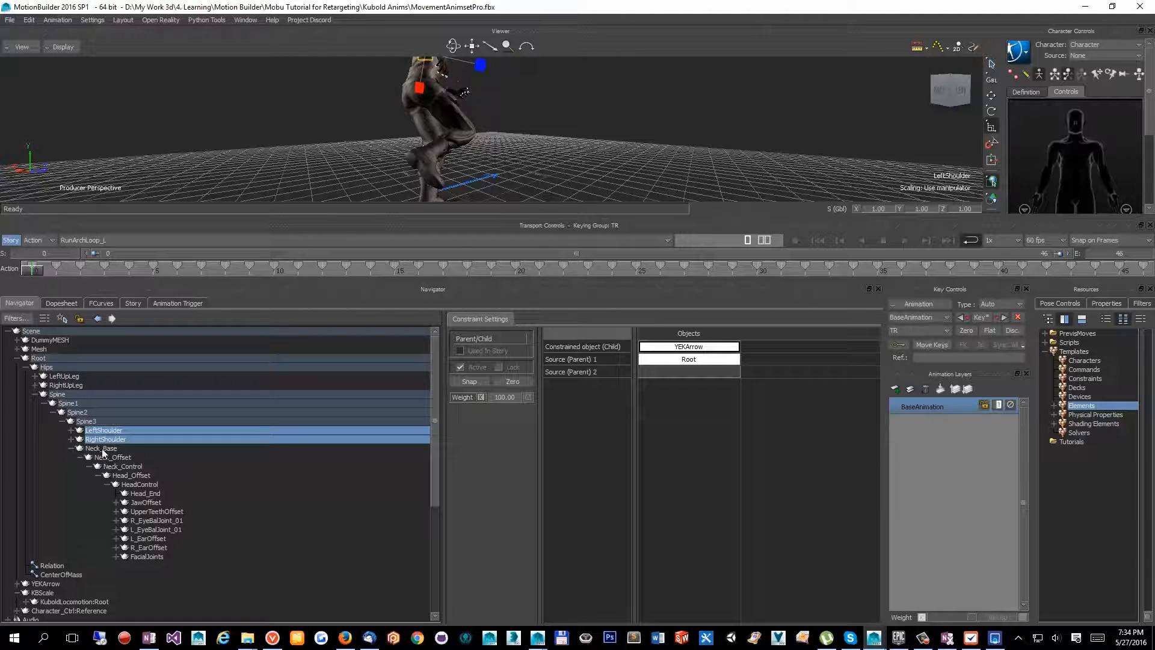
{"action": "left_click", "coordinate": [61, 383], "text": "ctrl"}
{"action": "left_click", "coordinate": [61, 377], "text": "ctrl"}
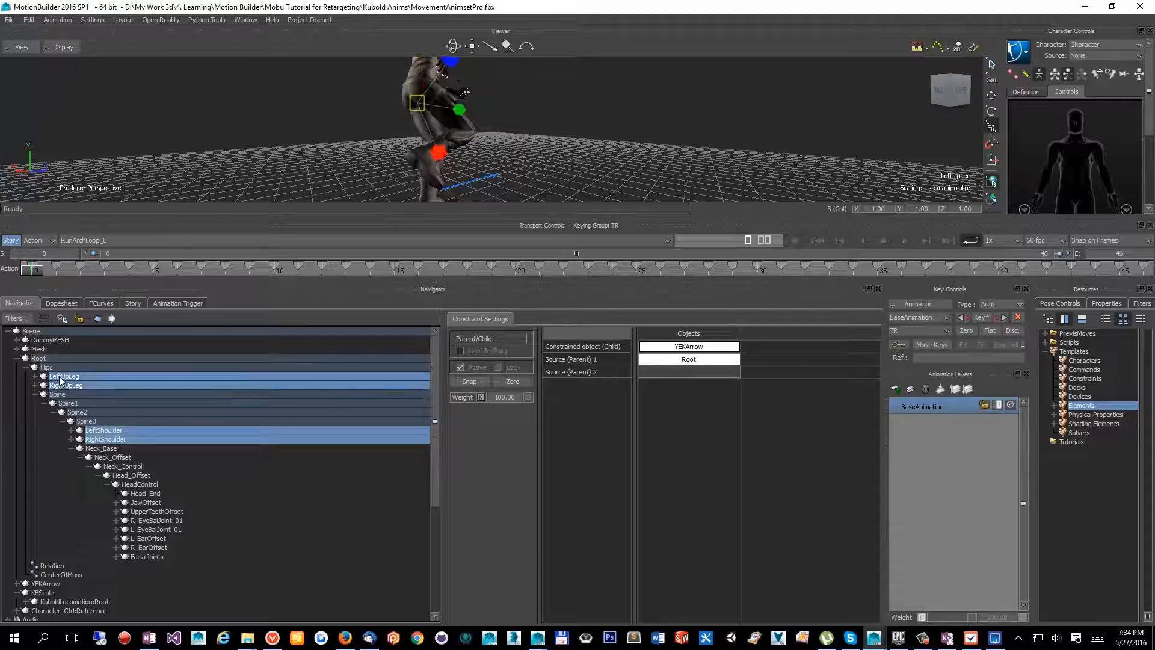
{"action": "right_click", "coordinate": [64, 381]}
{"action": "left_click", "coordinate": [111, 524]}
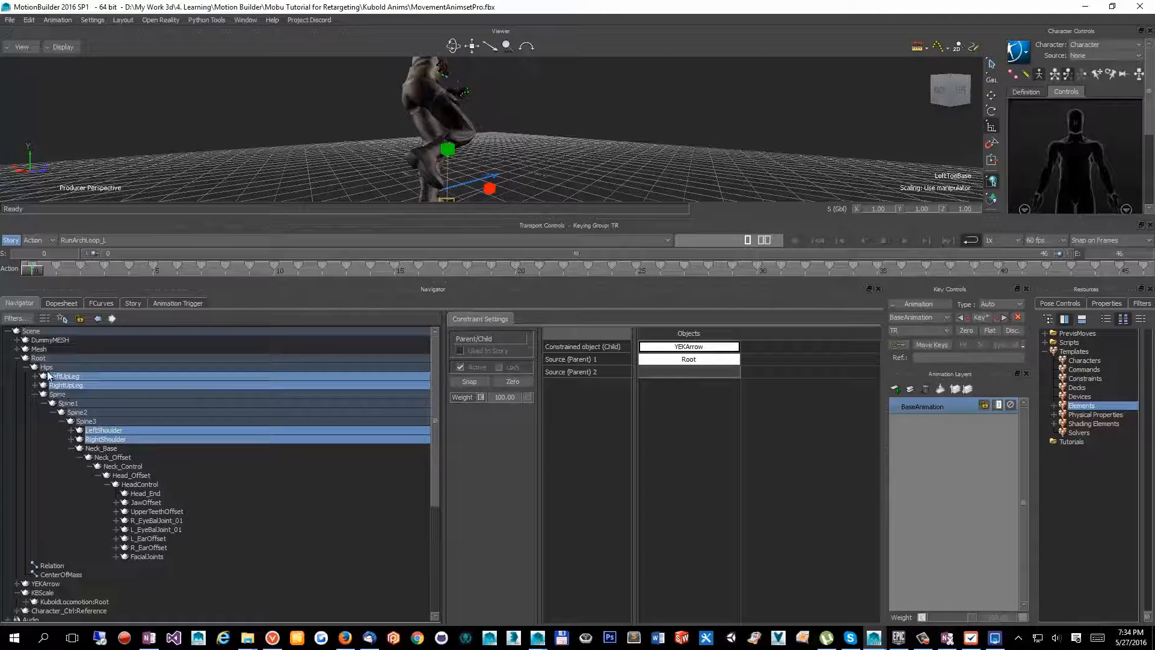
Step: Add Root, Hips, Spine through Spine3, Neck_Base, Neck_Offset, Neck_Control, Head_Offset and HeadControl to the bone selection
{"action": "left_click", "coordinate": [46, 368], "text": "ctrl"}
{"action": "left_click", "coordinate": [40, 360], "text": "ctrl"}
{"action": "left_click", "coordinate": [57, 394], "text": "ctrl"}
{"action": "left_click", "coordinate": [67, 403], "text": "ctrl"}
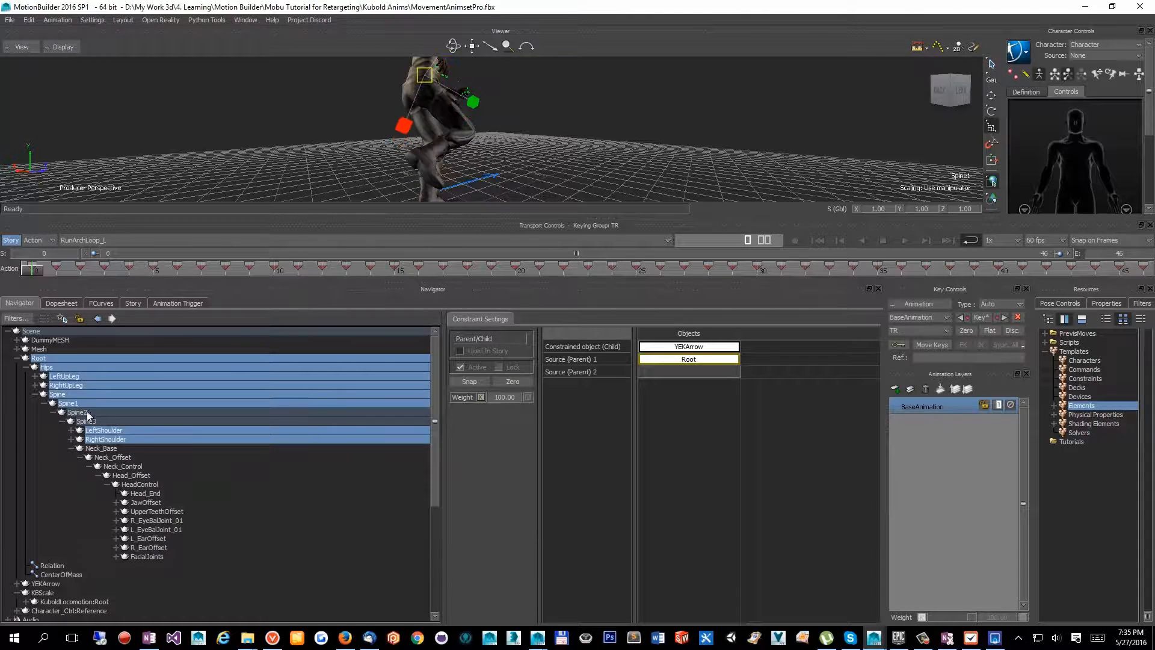
{"action": "left_click", "coordinate": [77, 413], "text": "ctrl"}
{"action": "left_click", "coordinate": [85, 421], "text": "ctrl"}
{"action": "left_click", "coordinate": [99, 449], "text": "ctrl"}
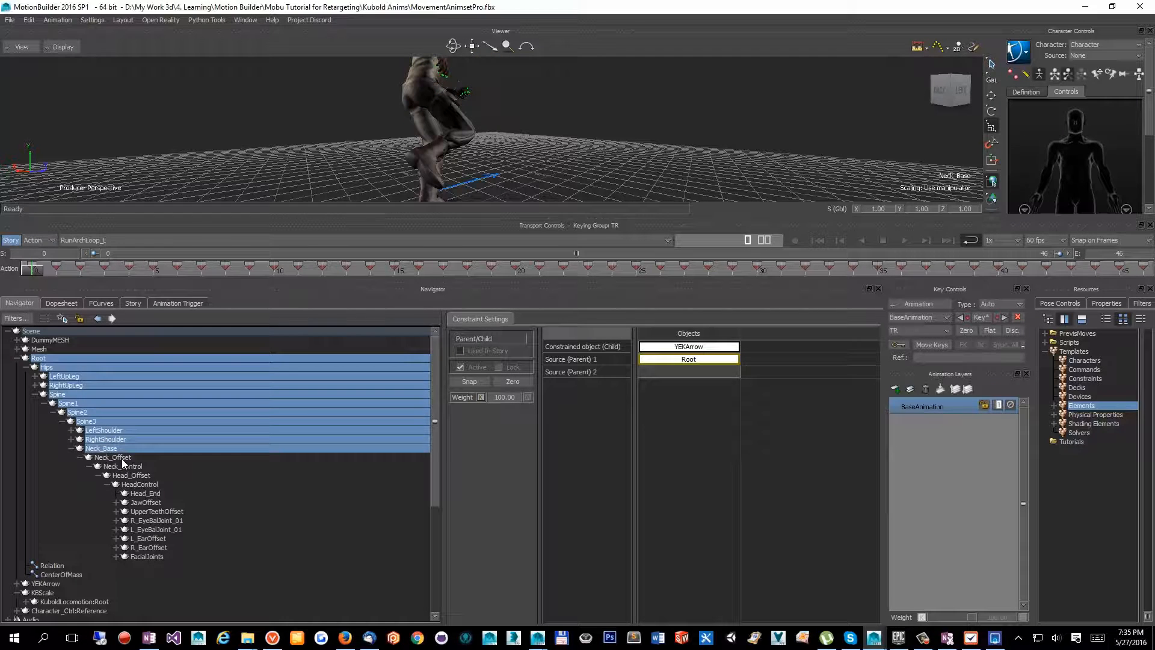
{"action": "left_click", "coordinate": [113, 457], "text": "ctrl"}
{"action": "left_click", "coordinate": [123, 466], "text": "ctrl"}
{"action": "left_click", "coordinate": [132, 476], "text": "ctrl"}
{"action": "left_click", "coordinate": [141, 485], "text": "ctrl"}
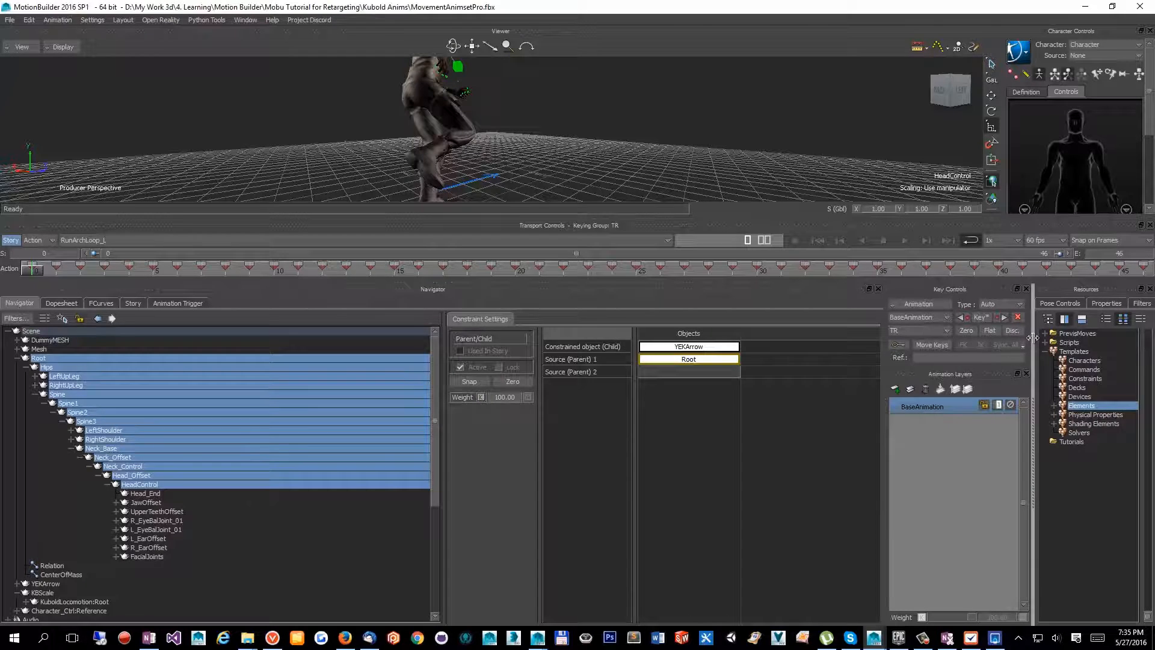
Step: Create a group from the selected bones and name it ExportBones
{"action": "left_click_drag", "start_coordinate": [1027, 341], "coordinate": [791, 352]}
{"action": "left_click", "coordinate": [987, 303]}
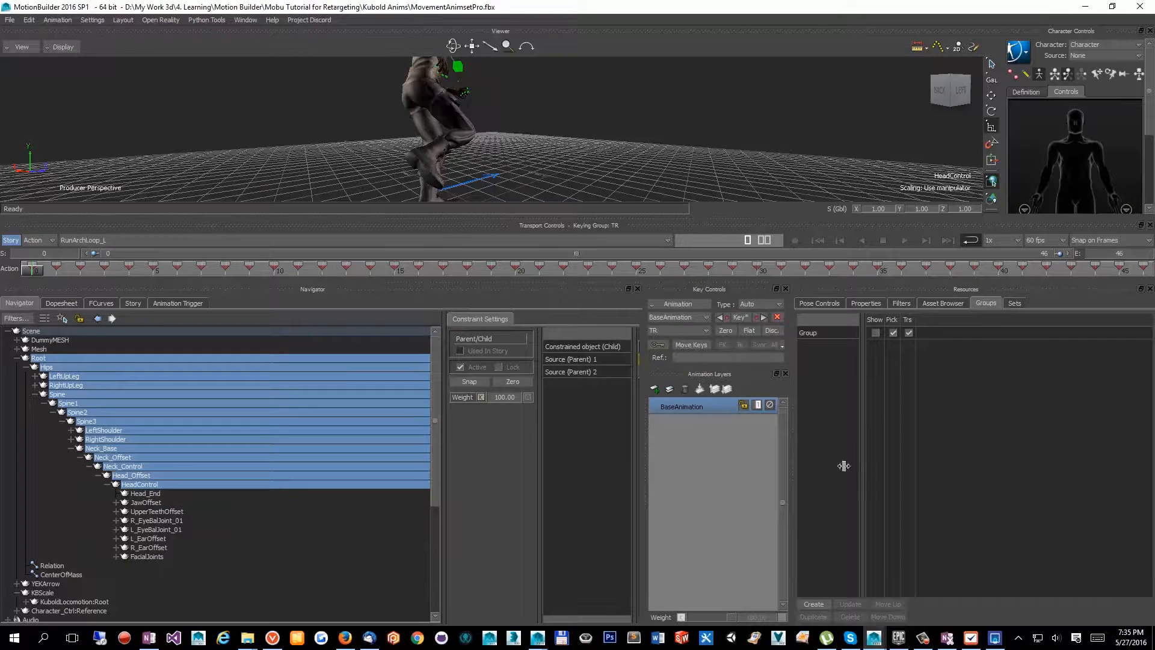
{"action": "left_click", "coordinate": [814, 604]}
{"action": "double_click", "coordinate": [836, 346]}
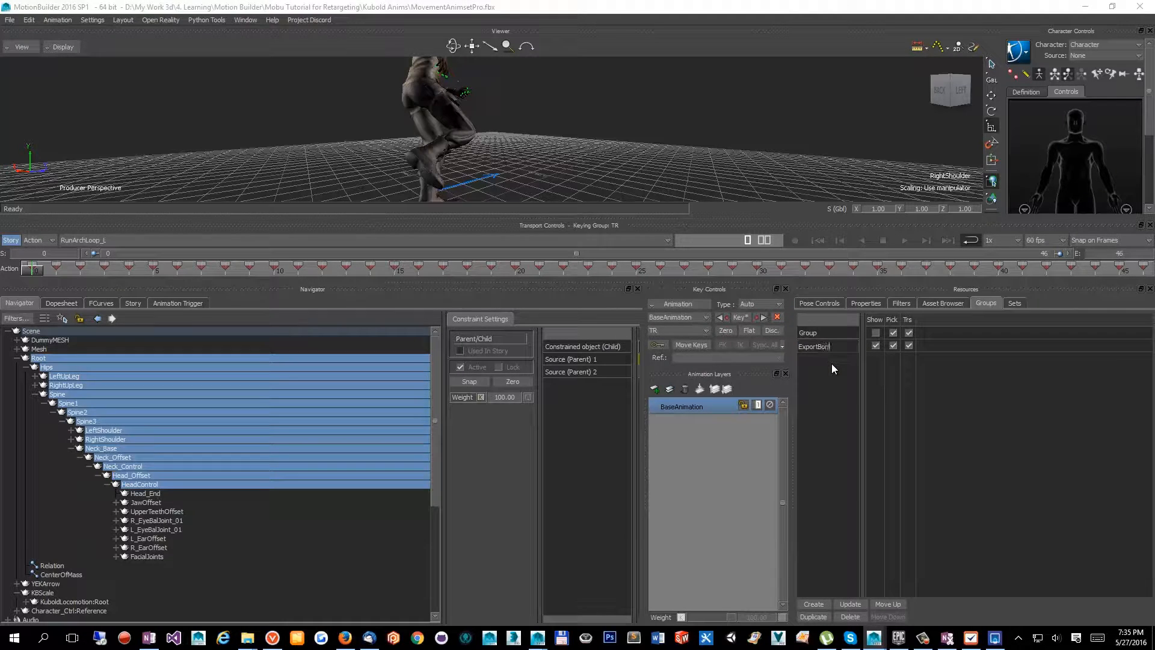
{"action": "key", "text": "Return"}
Step: Show the character in X-Ray display, clear the selection and reselect the bones through the ExportBones group
{"action": "left_click_drag", "start_coordinate": [590, 122], "coordinate": [621, 159], "text": "ctrl+shift"}
{"action": "key", "text": "ctrl+a"}
{"action": "left_click_drag", "start_coordinate": [593, 216], "coordinate": [583, 266]}
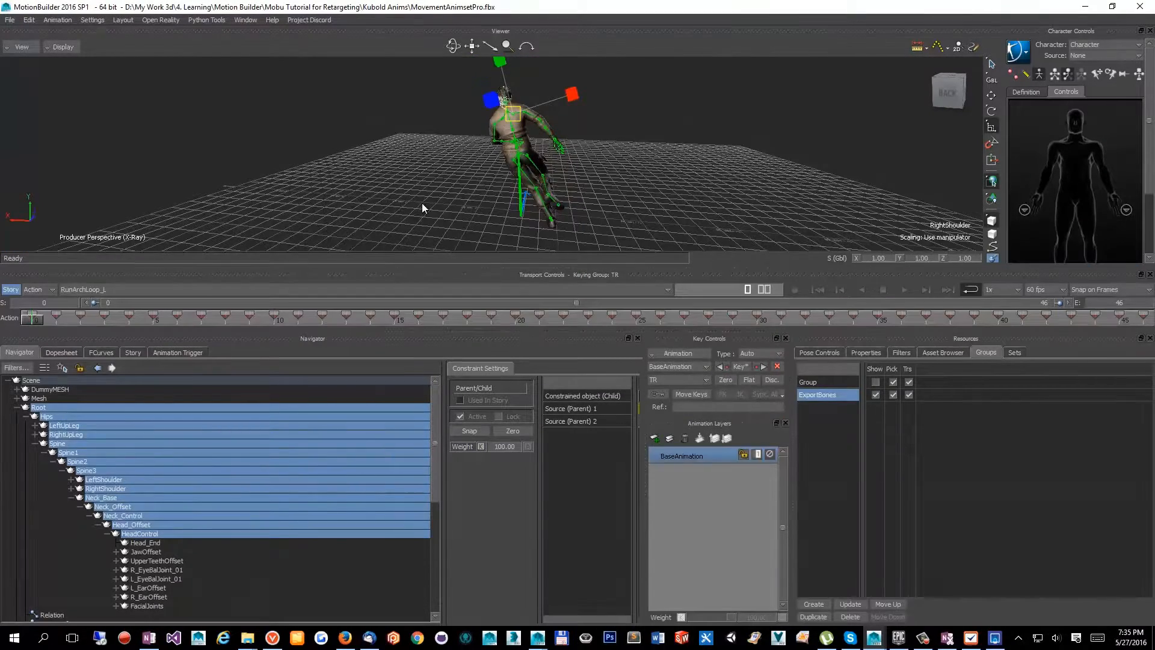
{"action": "left_click", "coordinate": [422, 204]}
{"action": "double_click", "coordinate": [821, 398]}
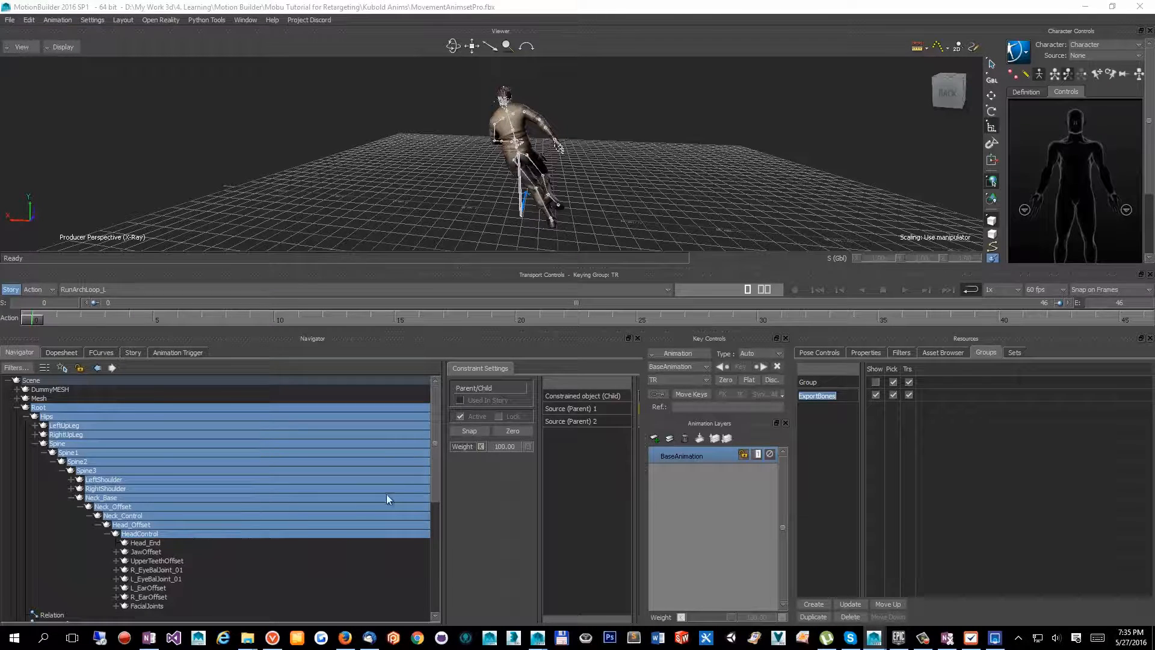
{"action": "key", "text": "Escape"}
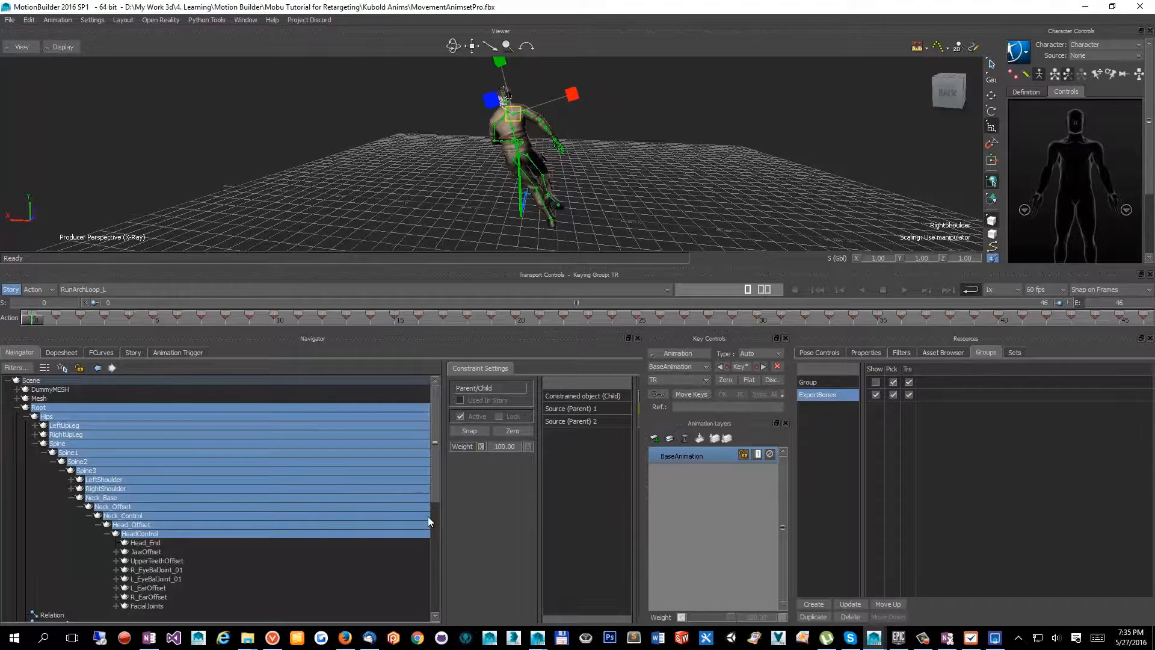
{"action": "left_click_drag", "start_coordinate": [440, 481], "coordinate": [471, 398]}
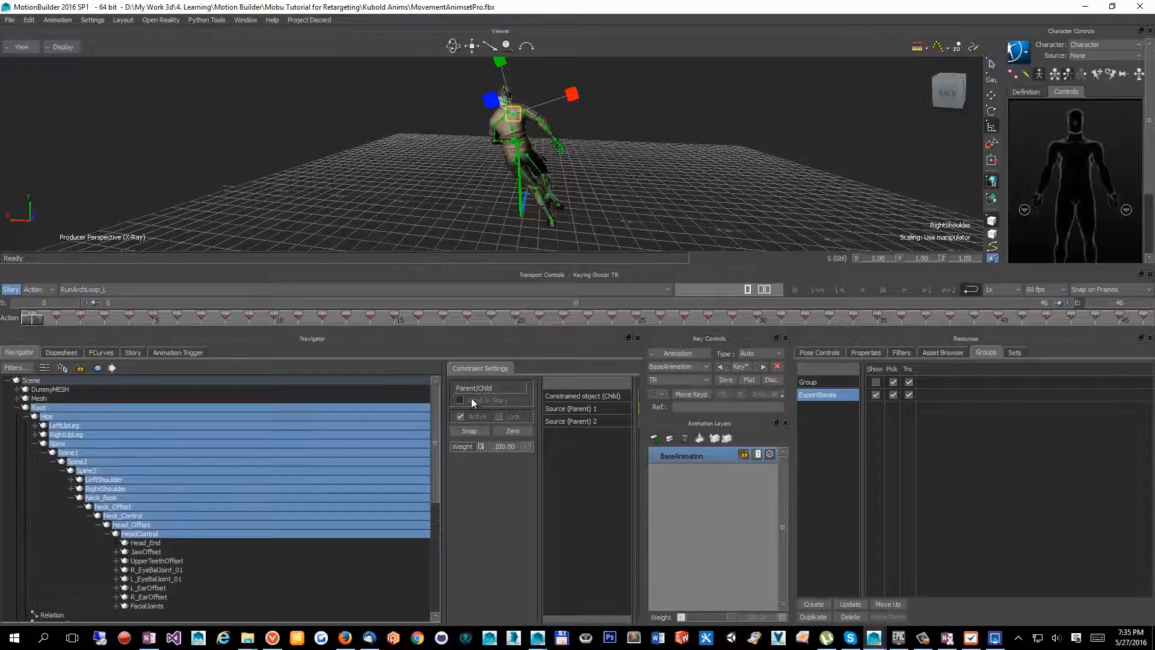
Step: Start saving the selection to a file and create and open a new folder named Export inside Kubold Anims
{"action": "left_click", "coordinate": [11, 20]}
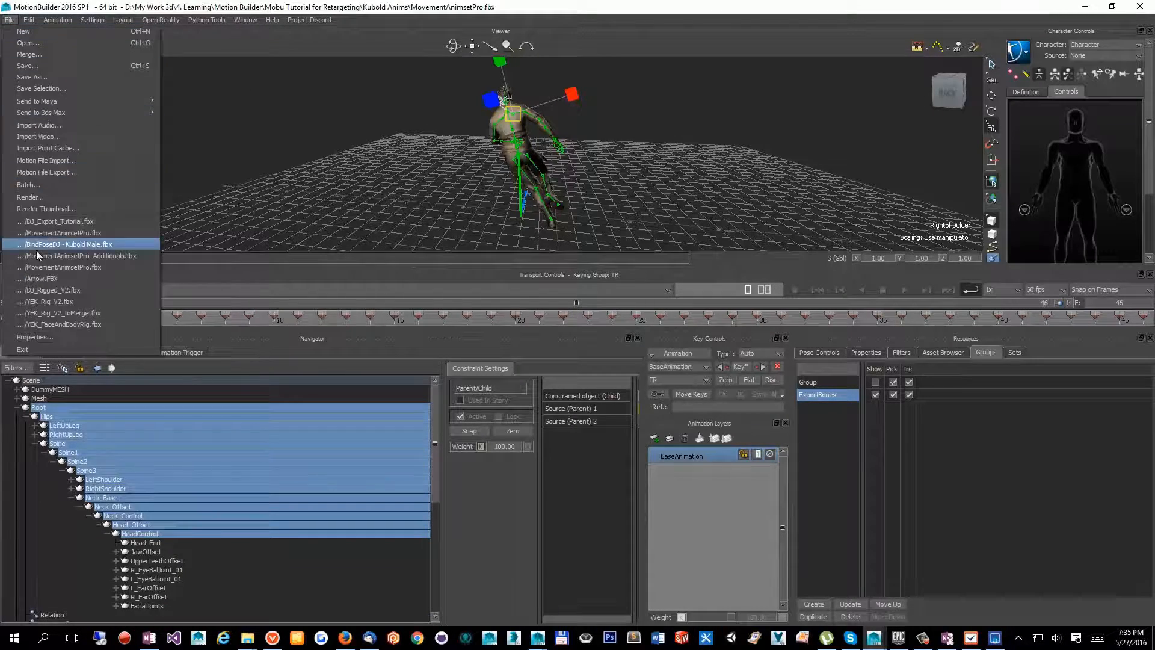
{"action": "left_click", "coordinate": [83, 89]}
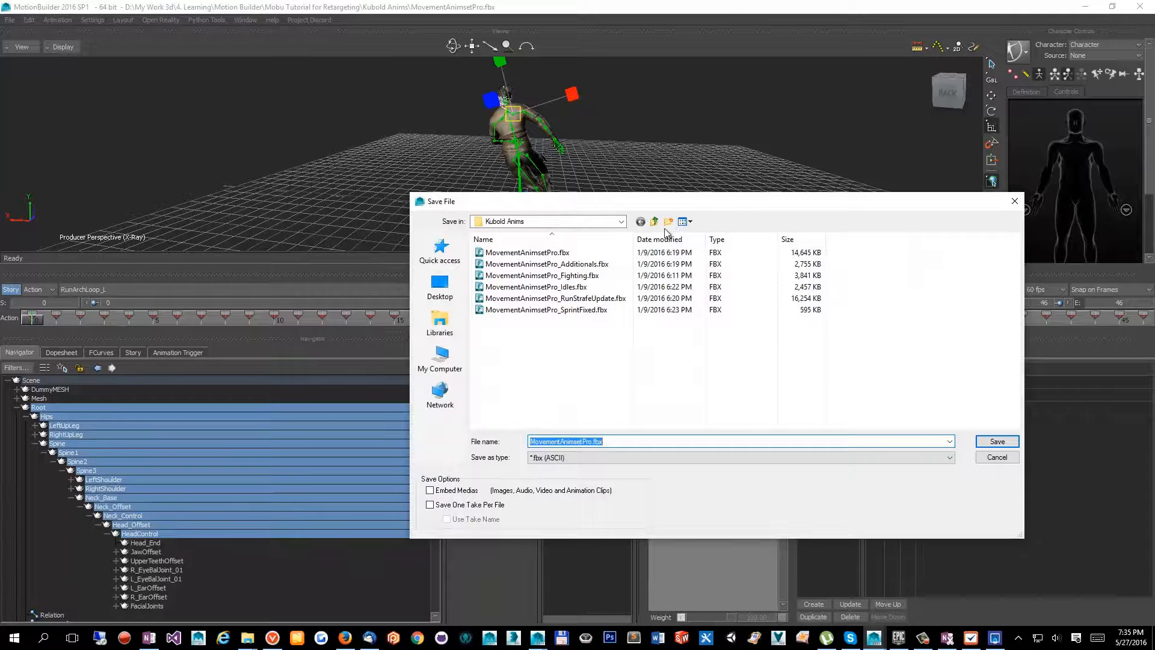
{"action": "left_click", "coordinate": [668, 222]}
{"action": "type", "text": "Export"}
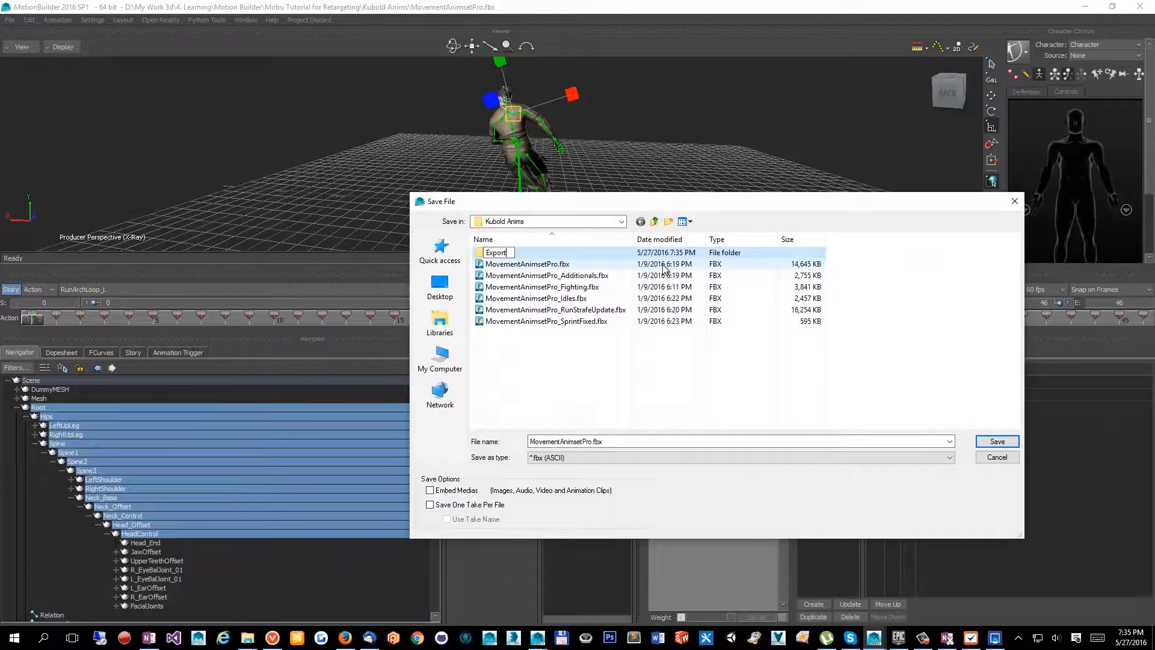
{"action": "key", "text": "Return"}
{"action": "key", "text": "Return"}
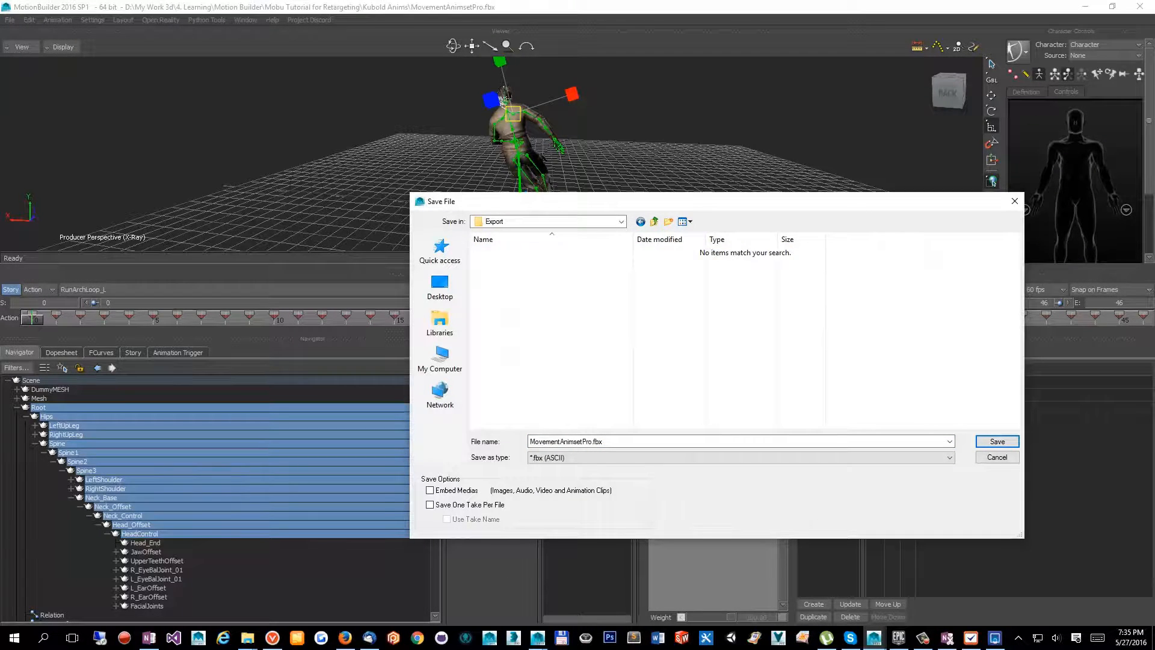
Step: Enable Save One Take Per File with Use Take Name and proceed with saving MovementAnimsetPro.fbx
{"action": "left_click", "coordinate": [455, 507]}
{"action": "left_click", "coordinate": [478, 521]}
{"action": "left_click", "coordinate": [997, 441]}
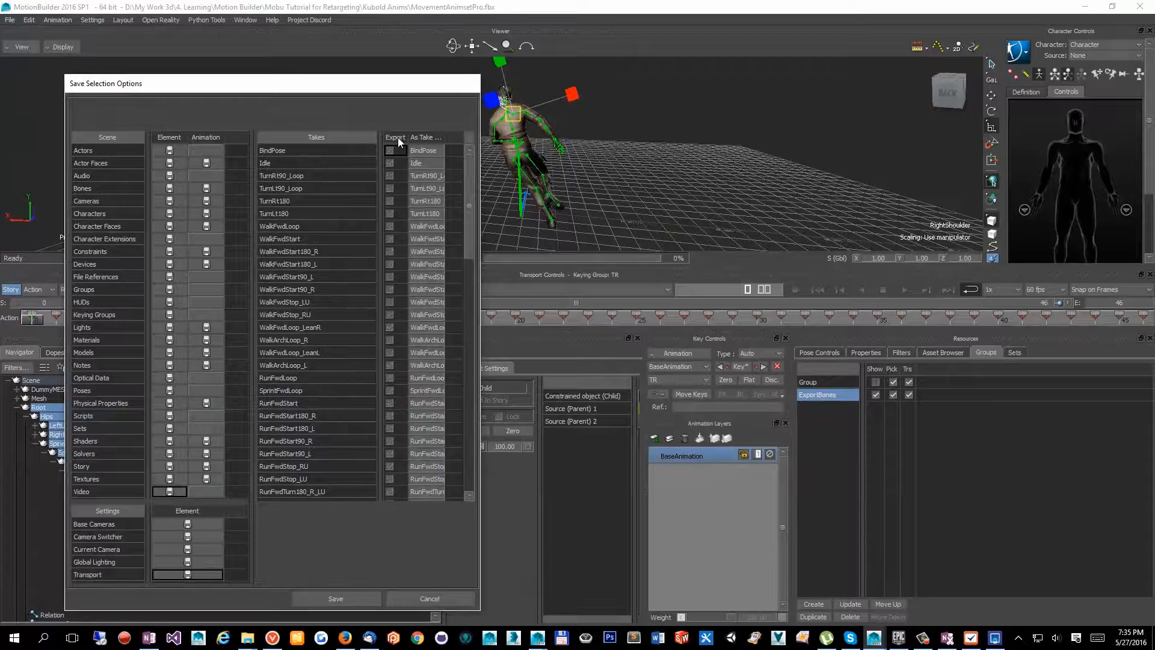
Step: Exclude all takes from the export except RunArchLoop_L and save the selection
{"action": "scroll", "coordinate": [363, 348], "scroll_direction": "down", "scroll_amount": 4}
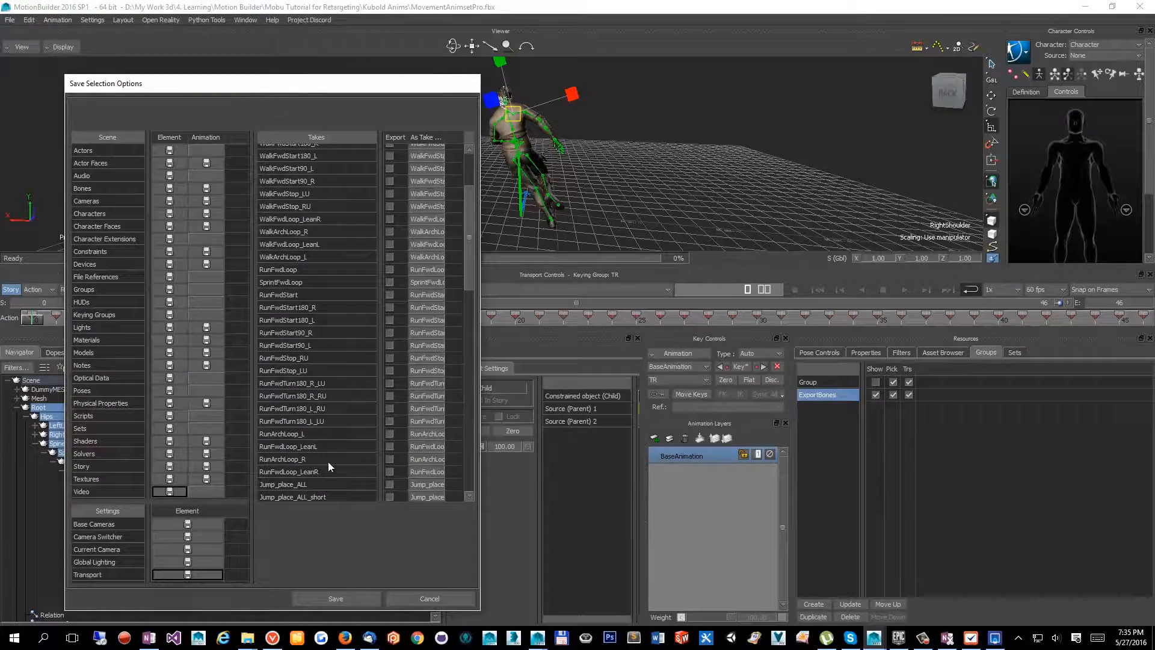
{"action": "left_click", "coordinate": [310, 434]}
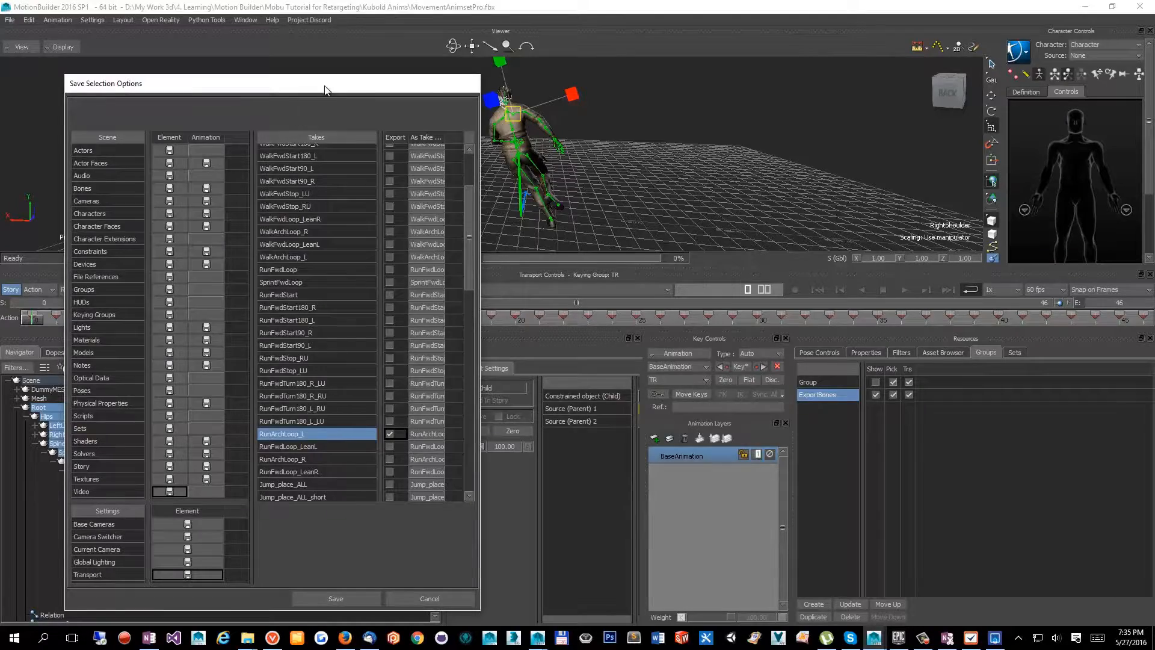
{"action": "left_click_drag", "start_coordinate": [325, 91], "coordinate": [576, 33]}
{"action": "left_click", "coordinate": [595, 543]}
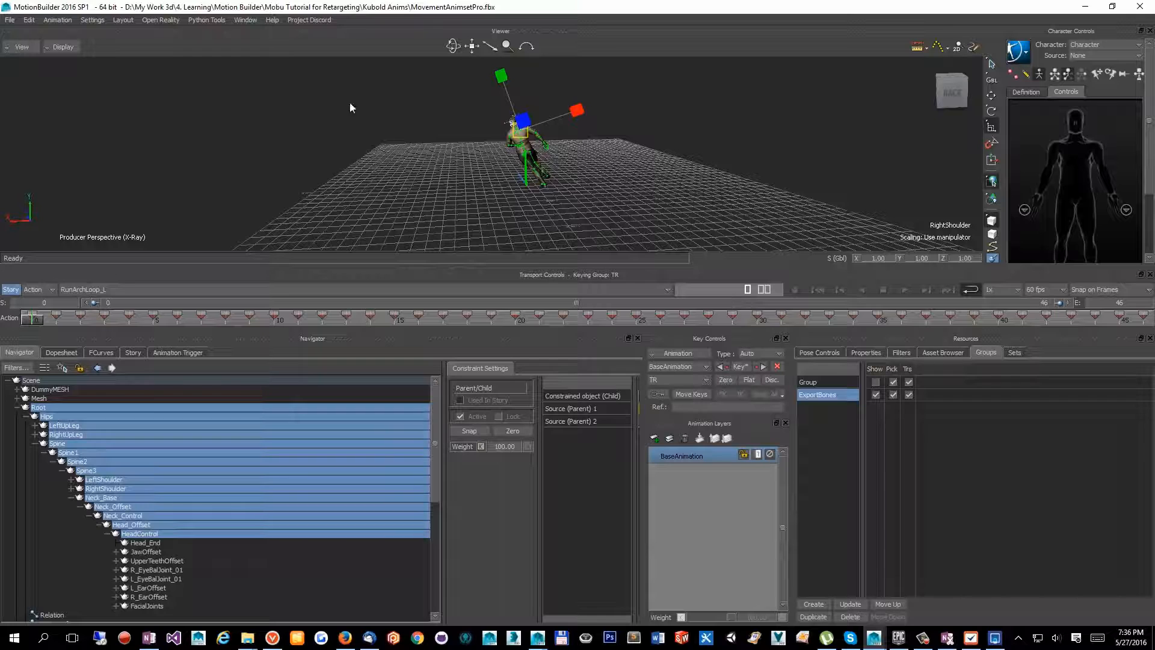
{"action": "left_click", "coordinate": [255, 20]}
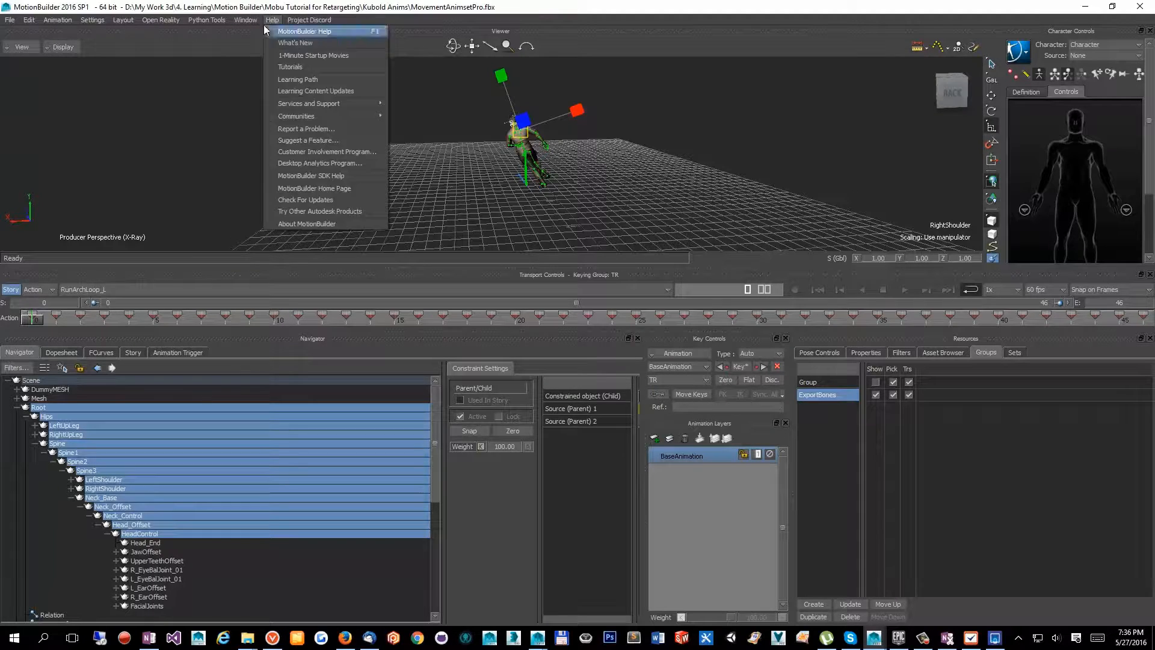
{"action": "mouse_move", "coordinate": [308, 22]}
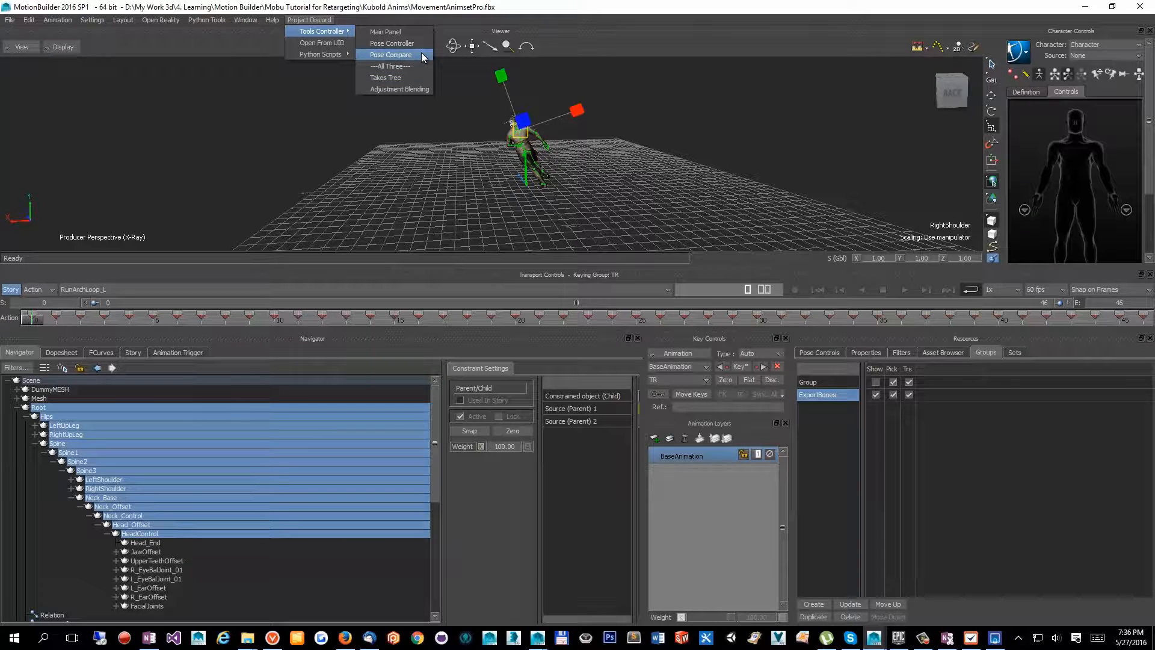
{"action": "left_click", "coordinate": [21, 23]}
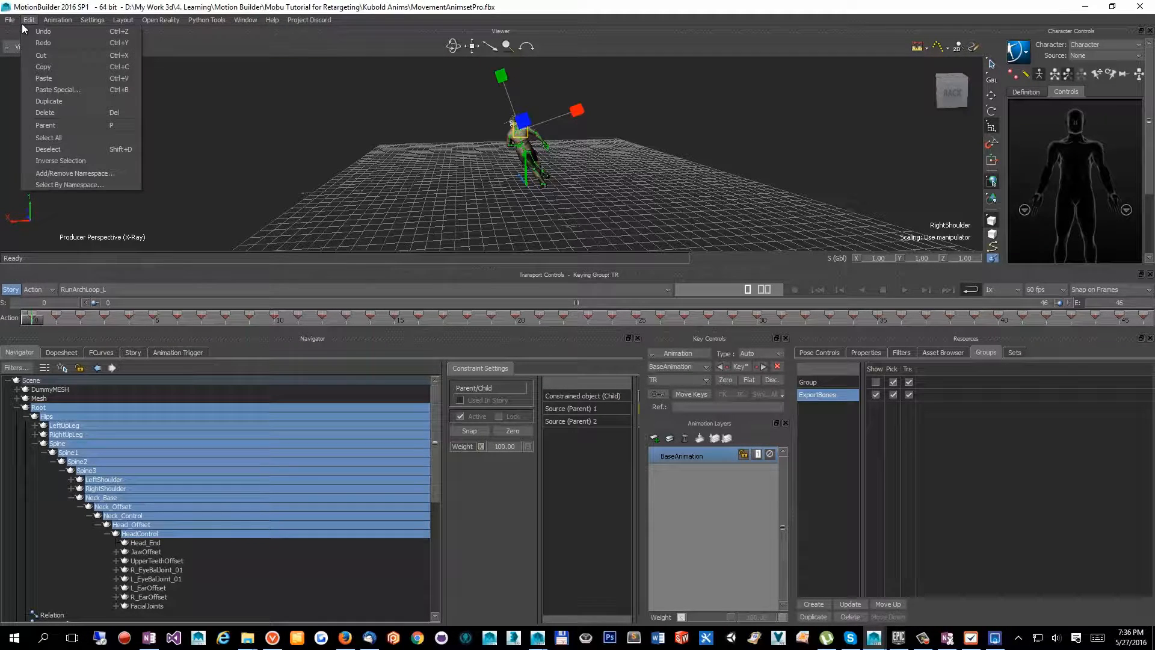
{"action": "left_click", "coordinate": [296, 22]}
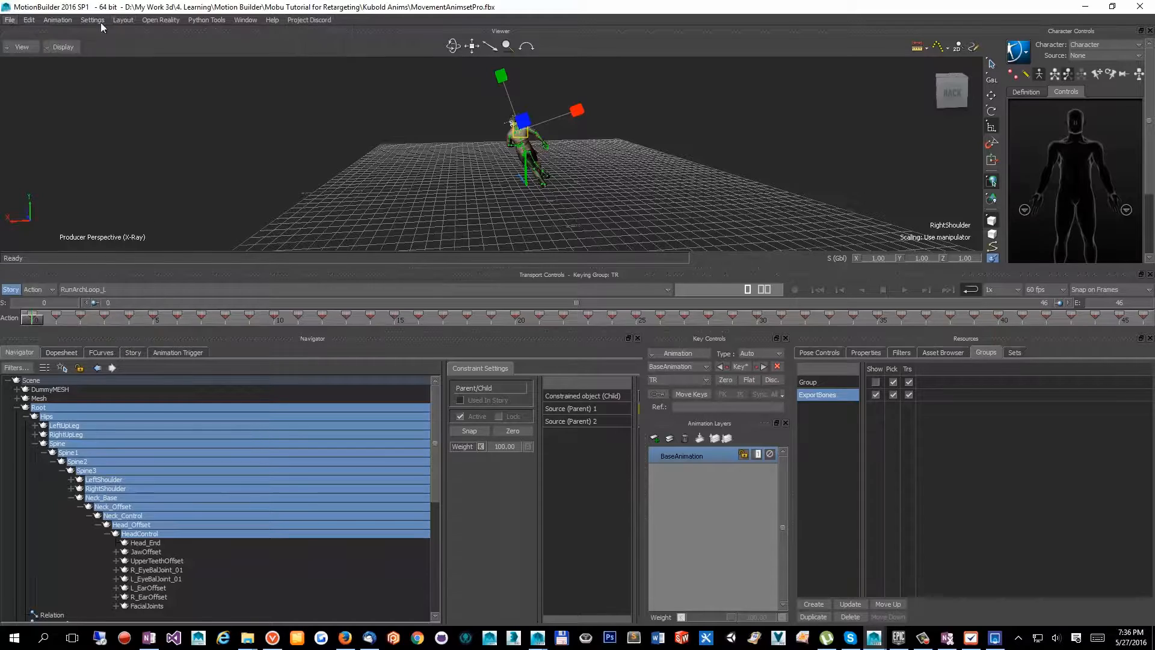
{"action": "left_click", "coordinate": [11, 19]}
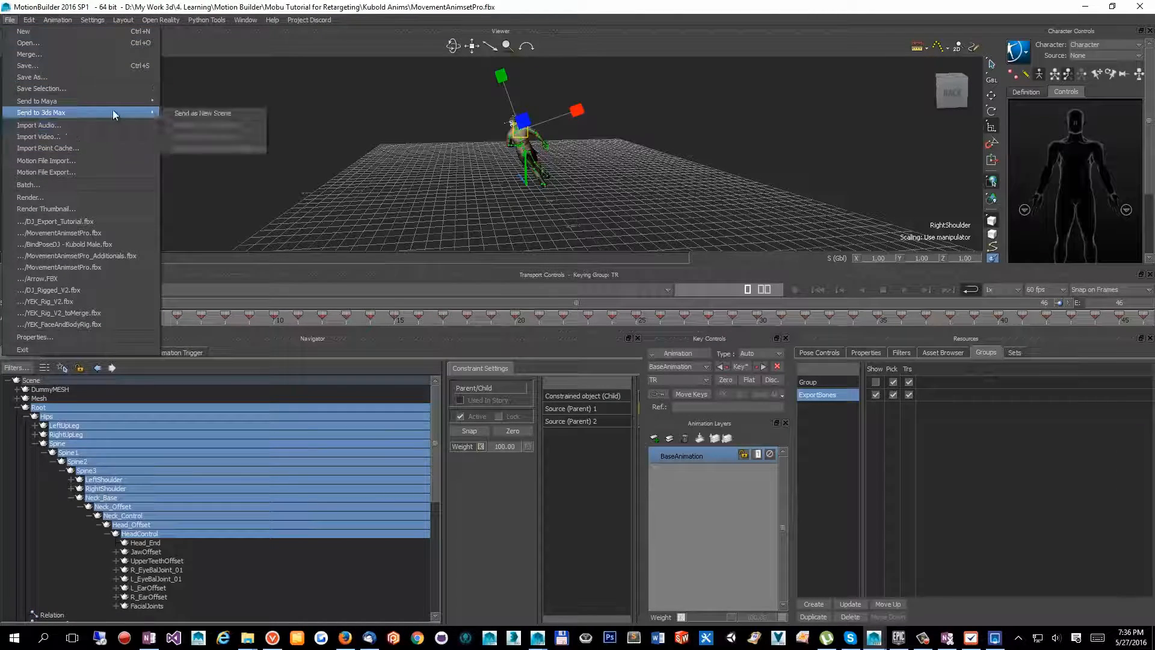
{"action": "mouse_move", "coordinate": [90, 101]}
{"action": "left_click", "coordinate": [335, 104]}
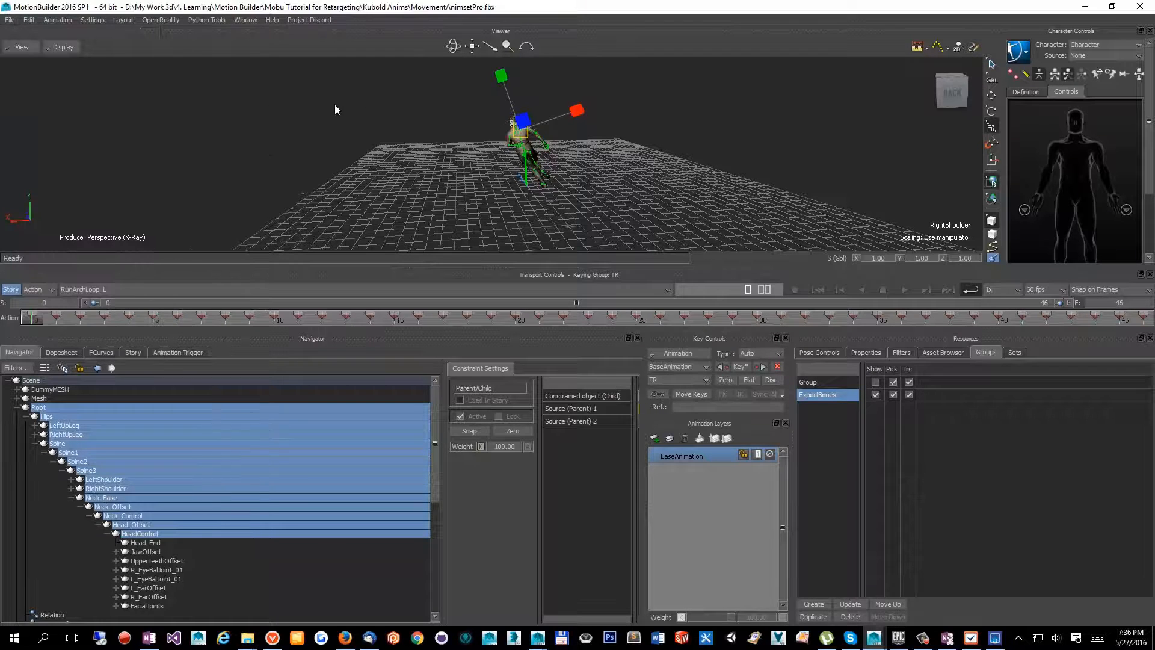
Step: Open the Project Discord Takes Tree tool and enable Save ASCII in its export options
{"action": "left_click", "coordinate": [313, 20]}
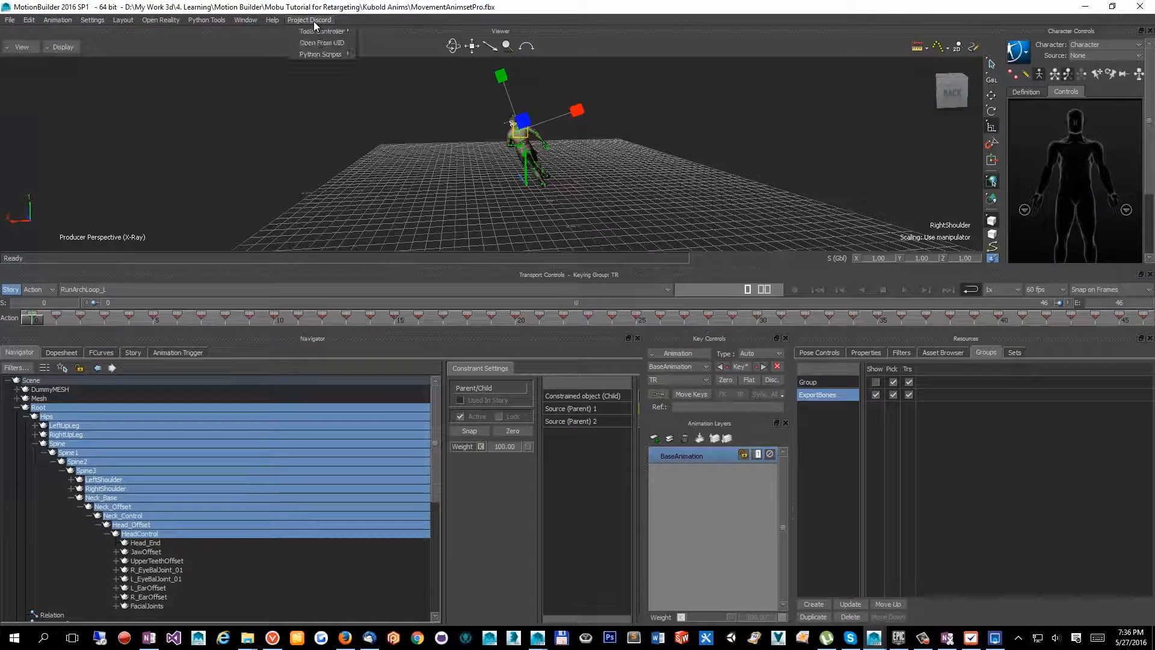
{"action": "mouse_move", "coordinate": [333, 32]}
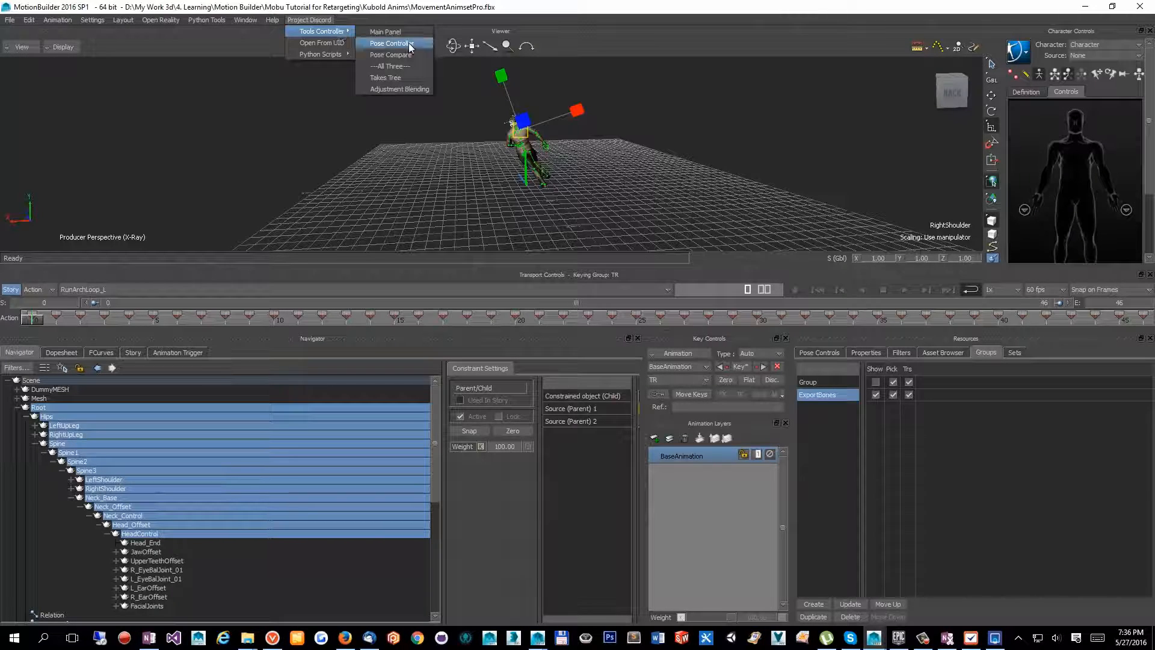
{"action": "left_click", "coordinate": [407, 77]}
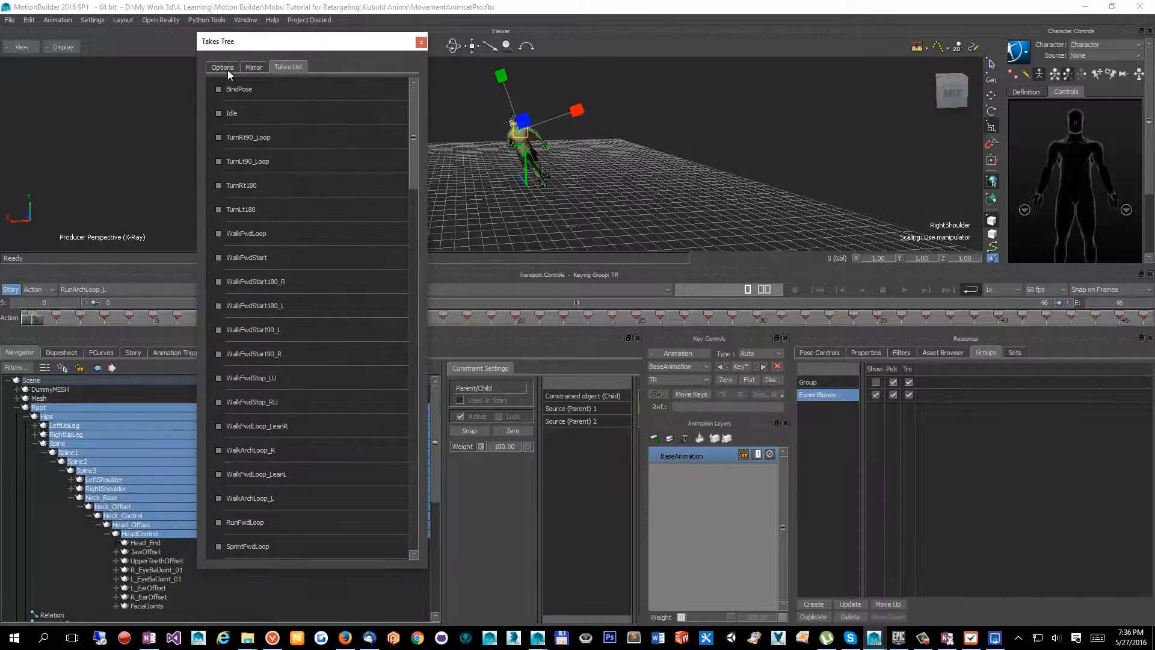
{"action": "left_click", "coordinate": [224, 68]}
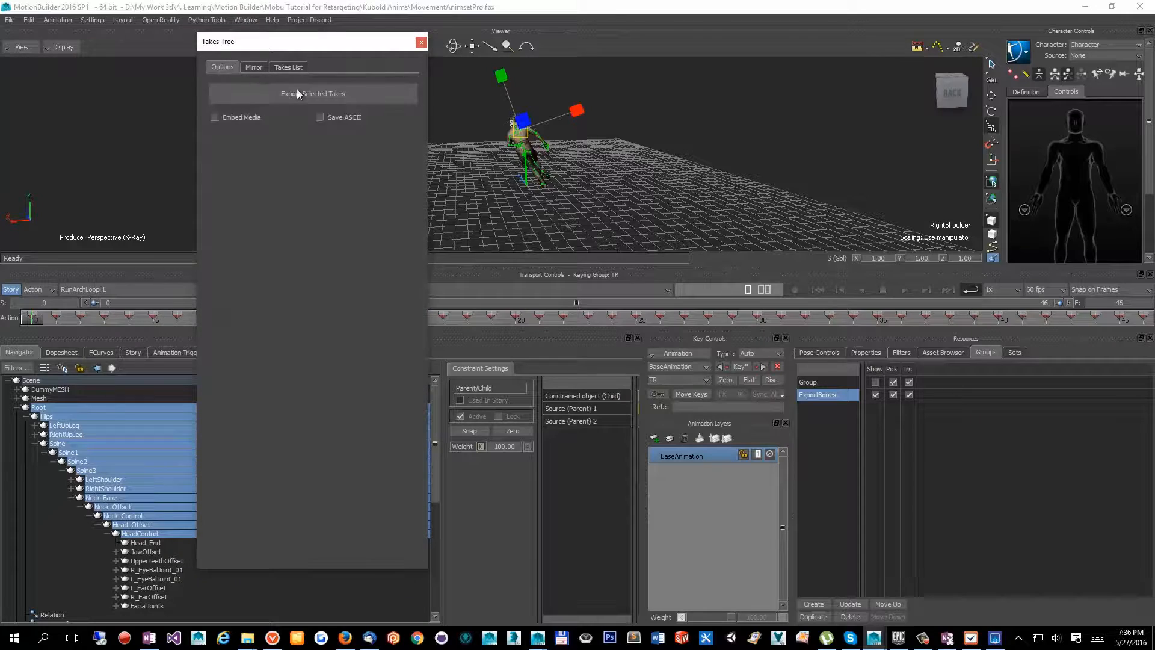
{"action": "left_click", "coordinate": [320, 117]}
{"action": "left_click_drag", "start_coordinate": [343, 42], "coordinate": [446, 31]}
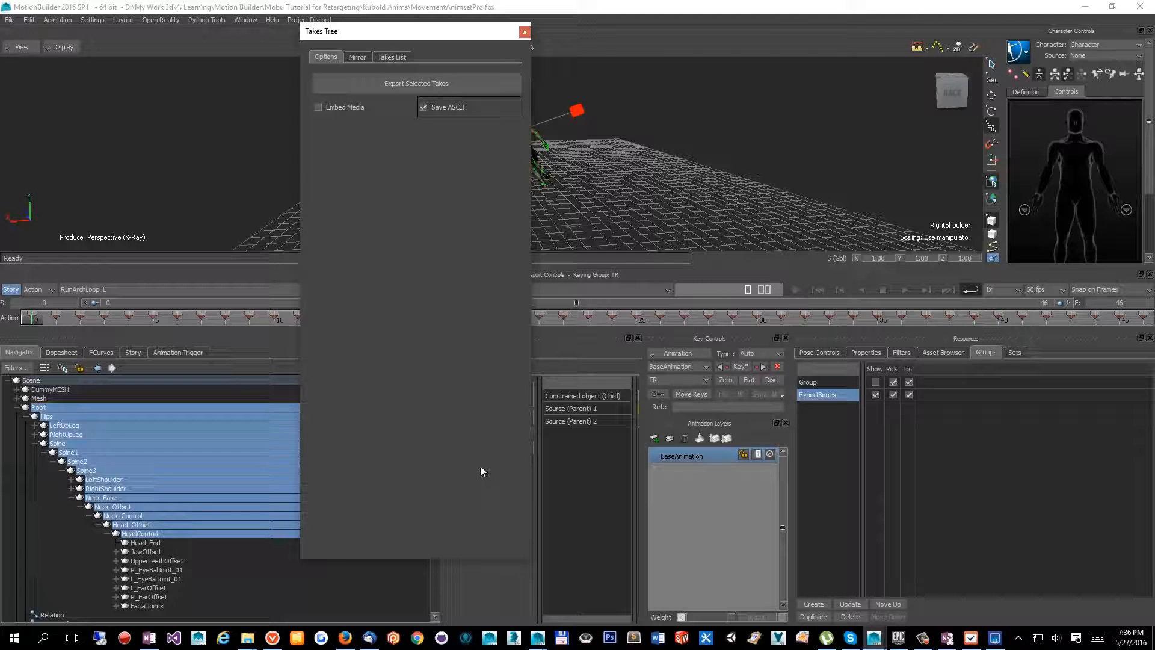
Step: Move the Takes Tree window aside, expand the scene's Takes and look through the list of take names
{"action": "left_click_drag", "start_coordinate": [443, 44], "coordinate": [731, 5]}
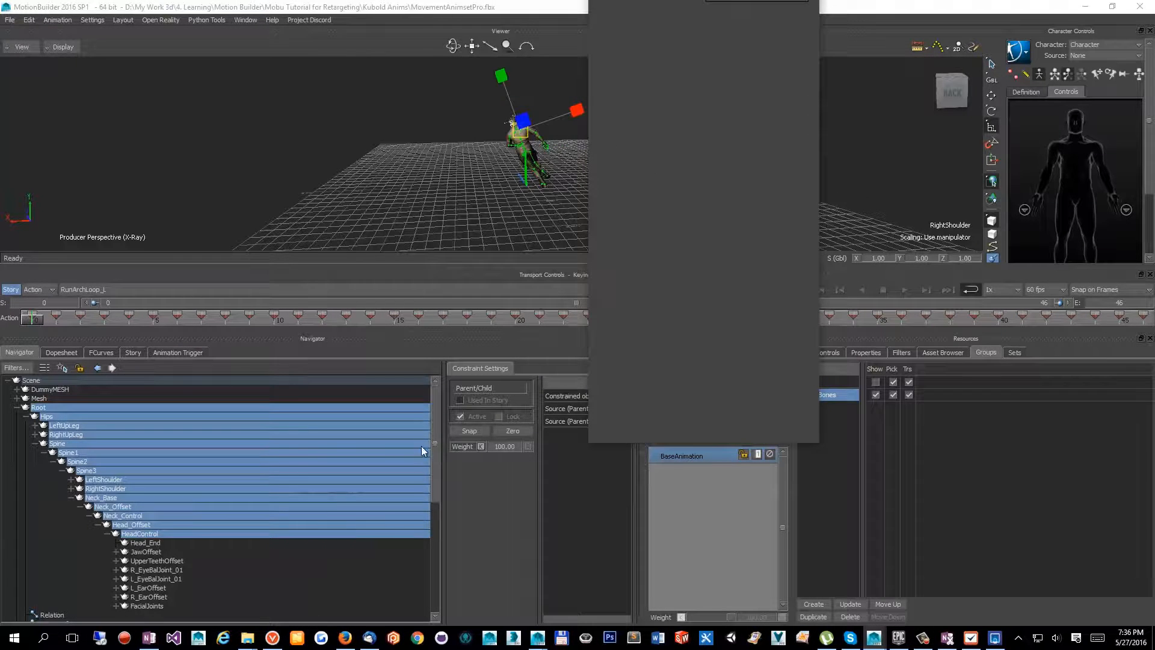
{"action": "left_click_drag", "start_coordinate": [439, 434], "coordinate": [432, 587]}
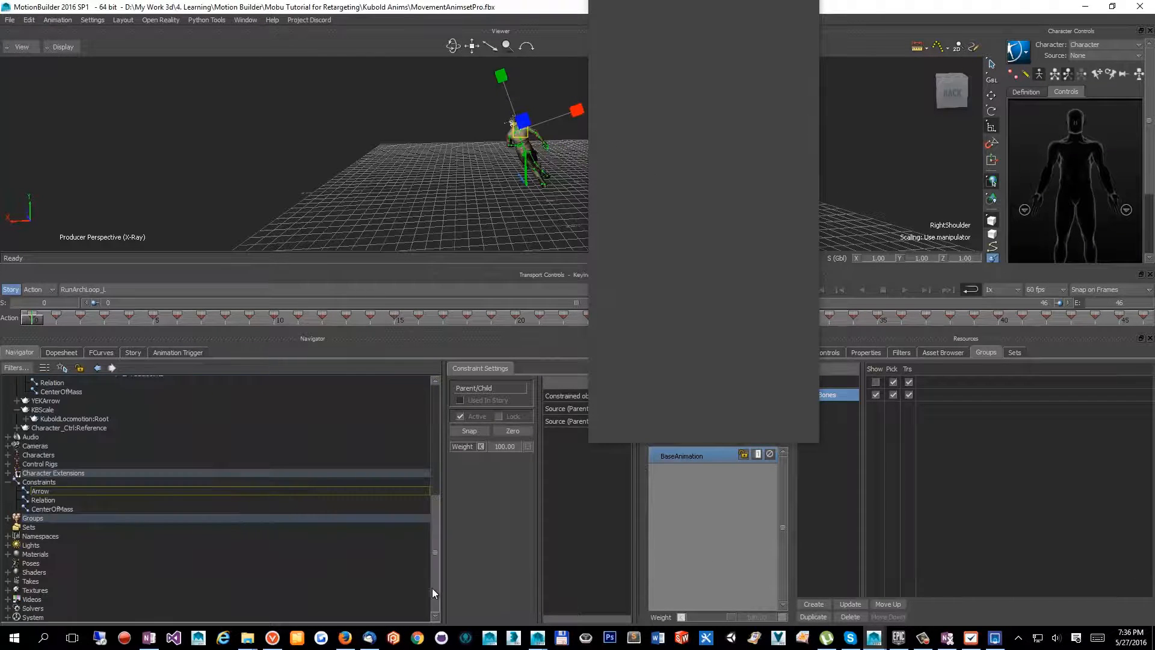
{"action": "left_click", "coordinate": [7, 581]}
{"action": "scroll", "coordinate": [225, 550], "scroll_direction": "down", "scroll_amount": 10}
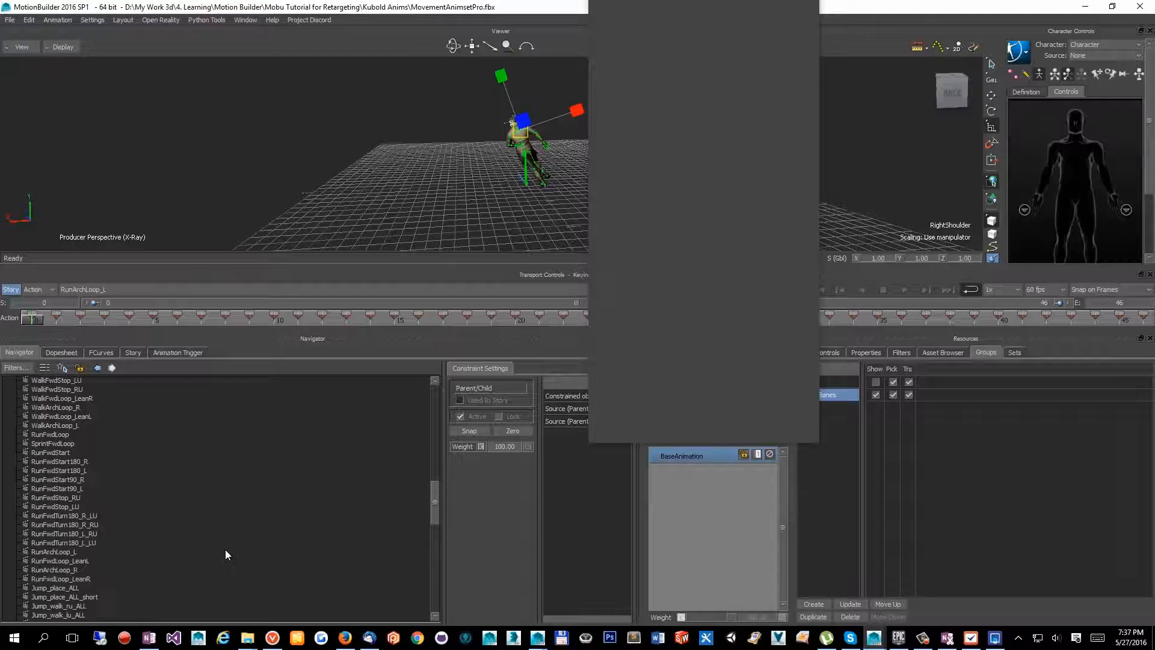
{"action": "scroll", "coordinate": [225, 549], "scroll_direction": "down", "scroll_amount": 10}
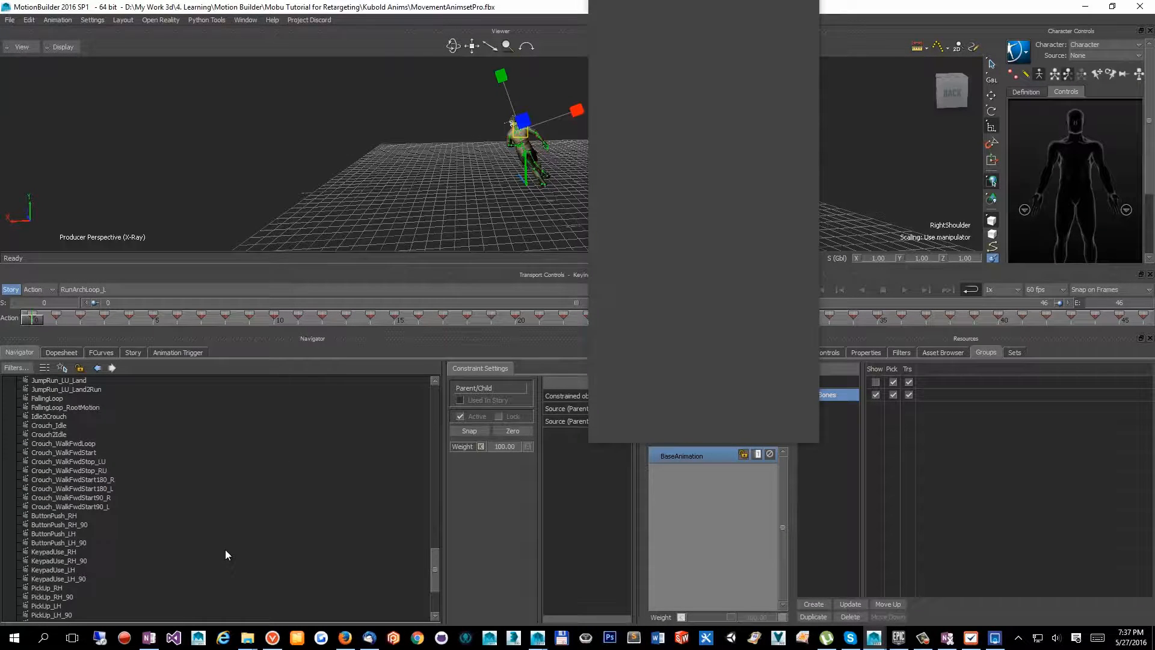
{"action": "scroll", "coordinate": [225, 550], "scroll_direction": "up", "scroll_amount": 10}
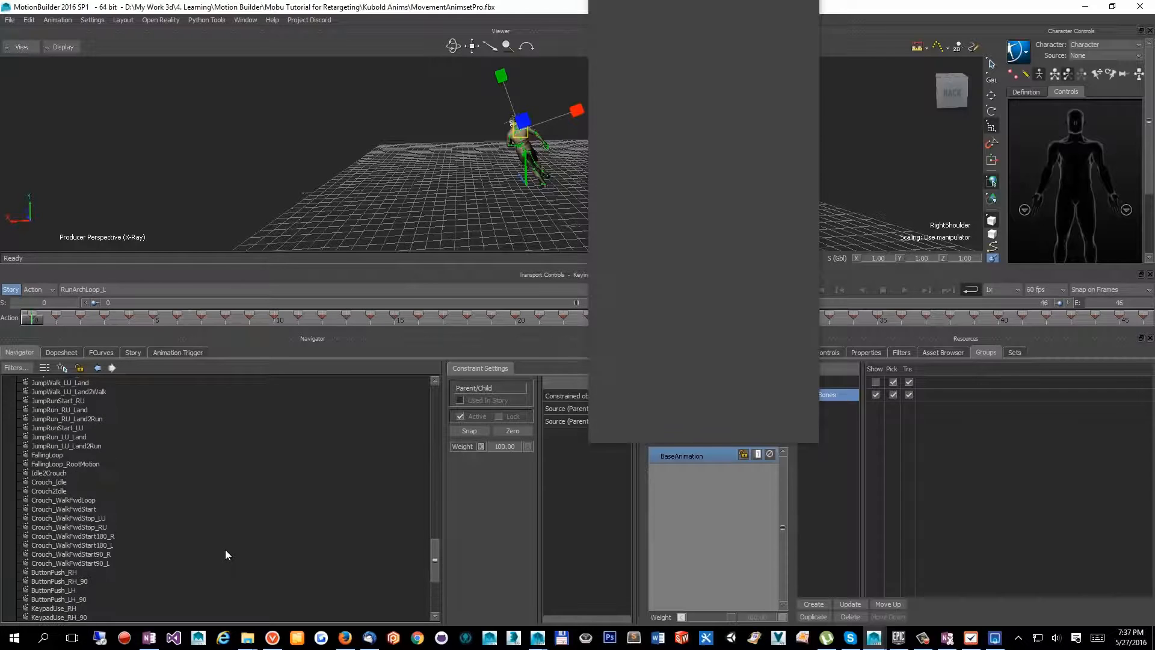
{"action": "scroll", "coordinate": [226, 551], "scroll_direction": "down", "scroll_amount": 6}
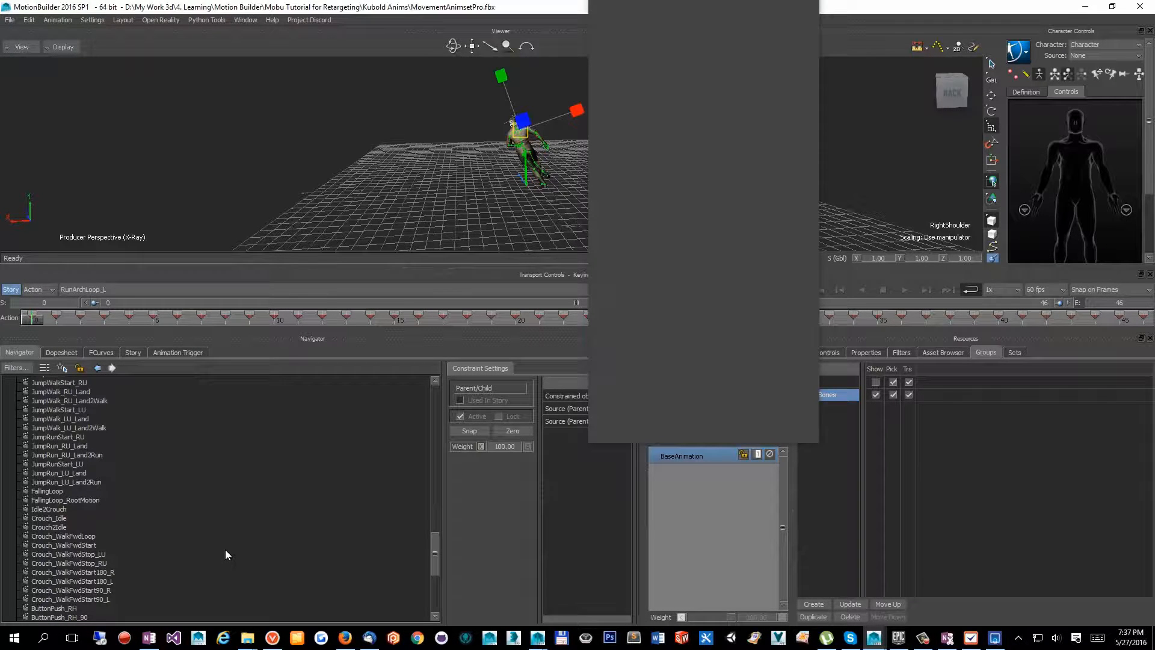
{"action": "scroll", "coordinate": [103, 518], "scroll_direction": "up", "scroll_amount": 8}
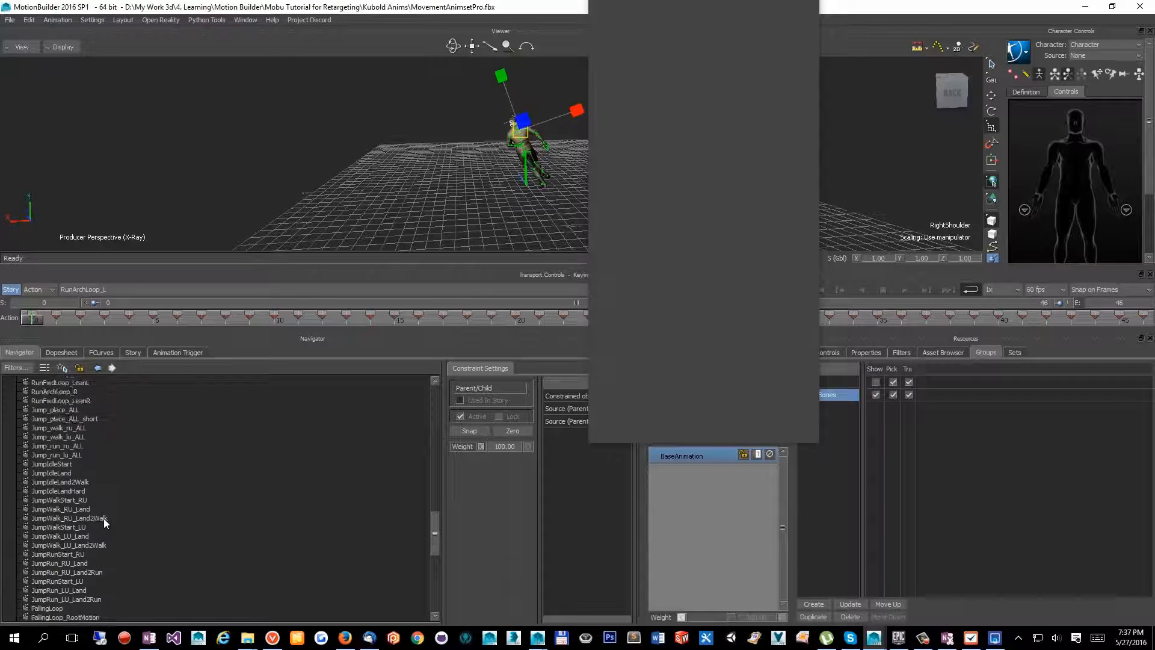
Step: Select the RunArchLoop_L take and the ExportBones group, and start exporting the selected takes from Takes Tree
{"action": "left_click", "coordinate": [53, 455]}
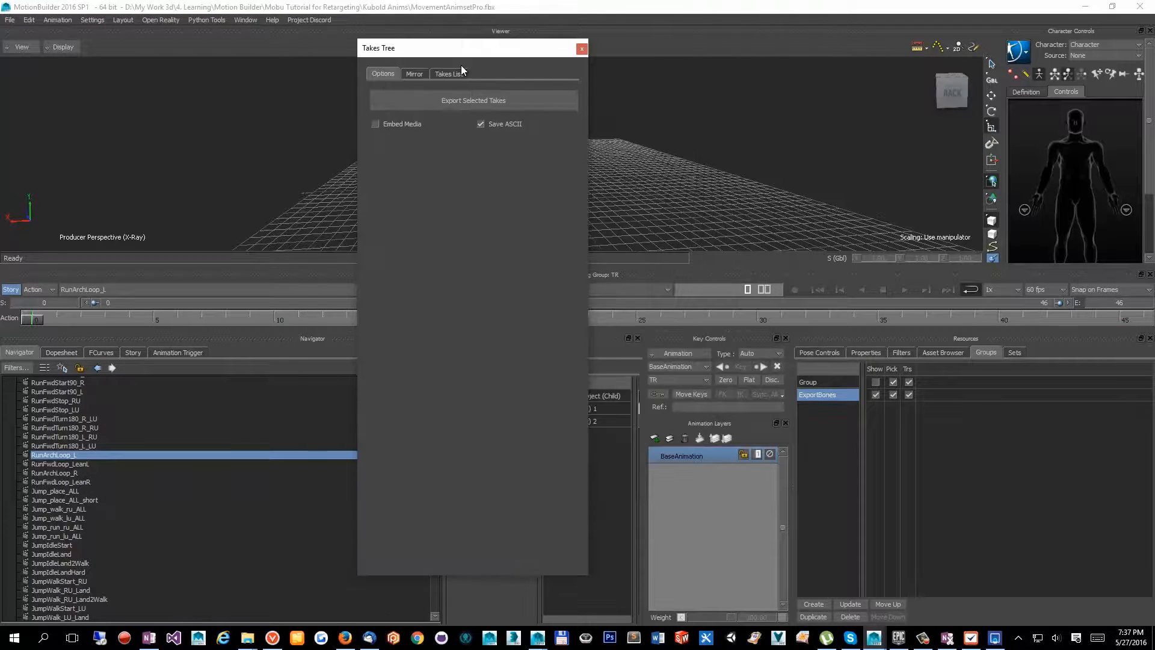
{"action": "left_click", "coordinate": [830, 396]}
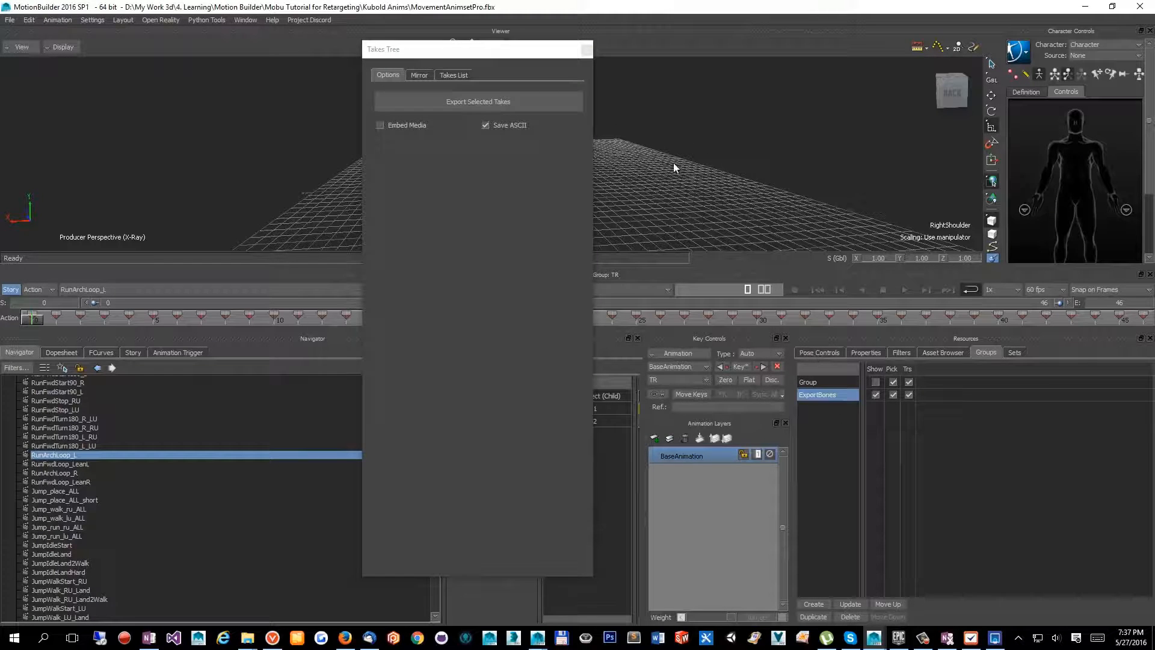
{"action": "middle_click_drag", "start_coordinate": [732, 171], "coordinate": [591, 154]}
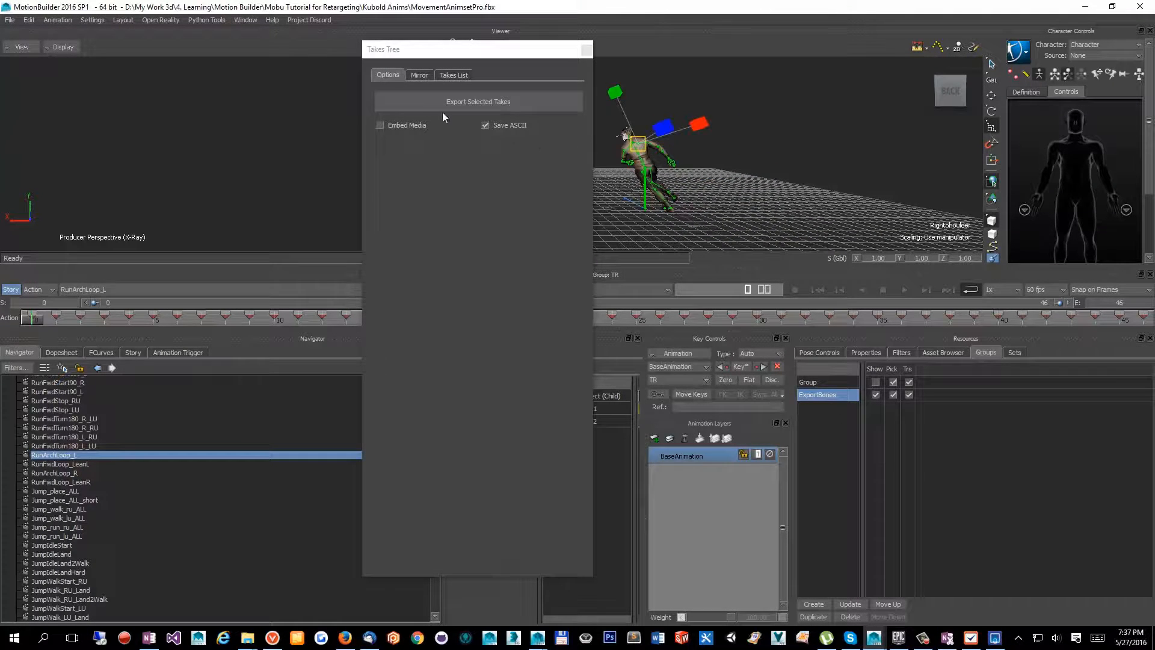
{"action": "left_click", "coordinate": [493, 109]}
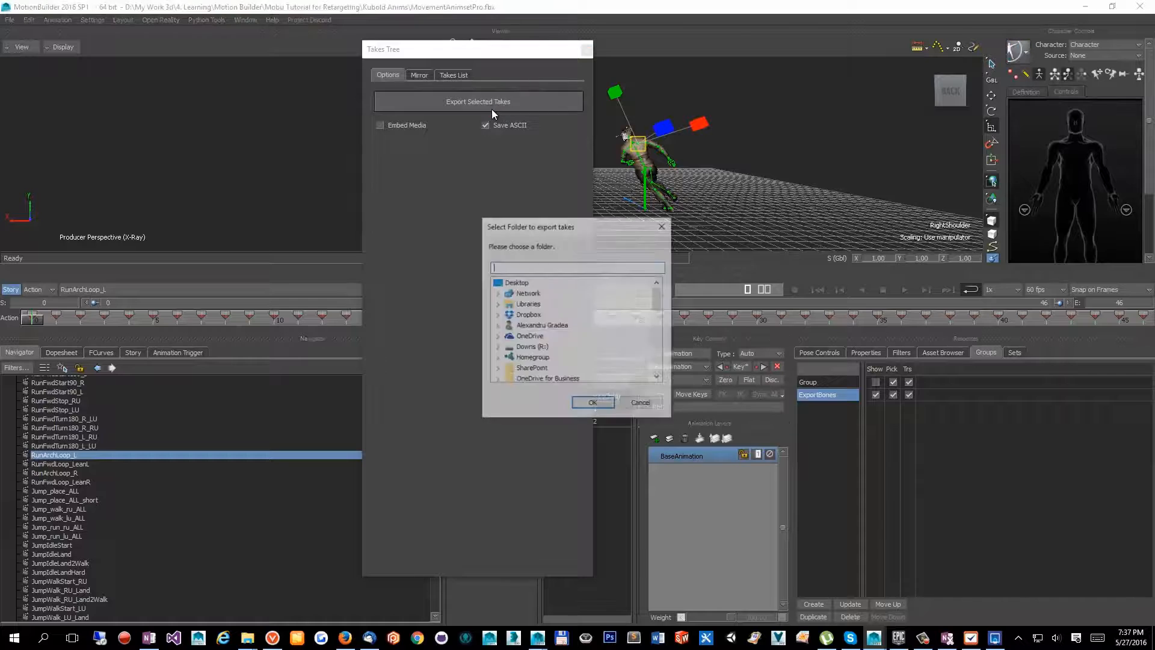
{"action": "key", "text": "Escape"}
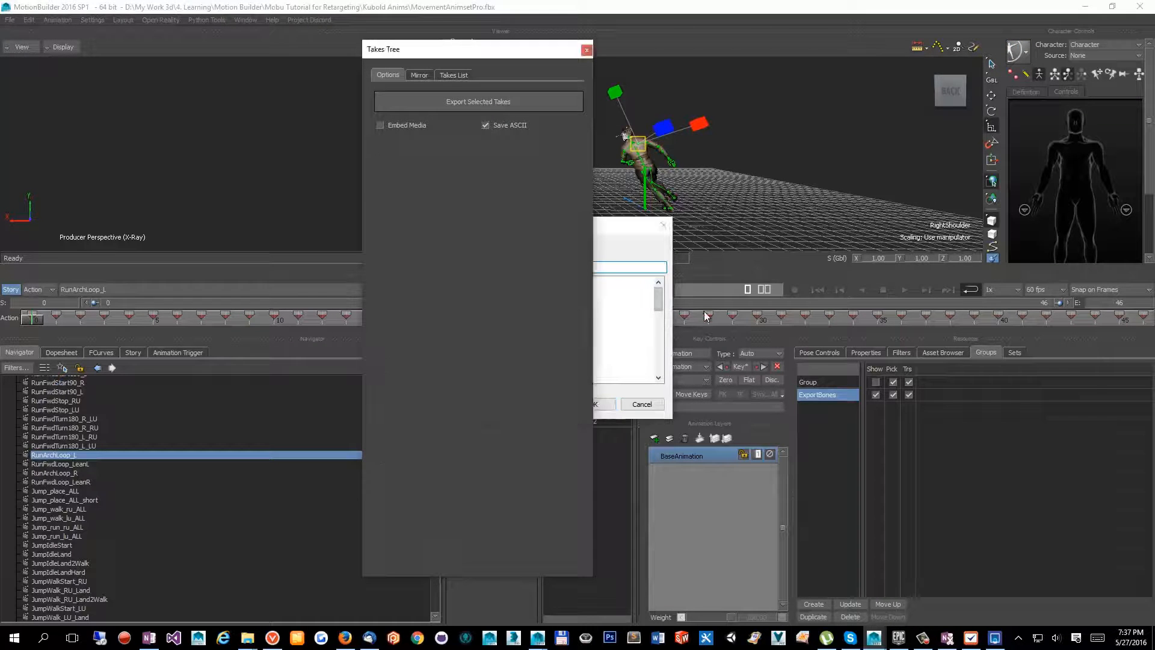
{"action": "left_click", "coordinate": [662, 287]}
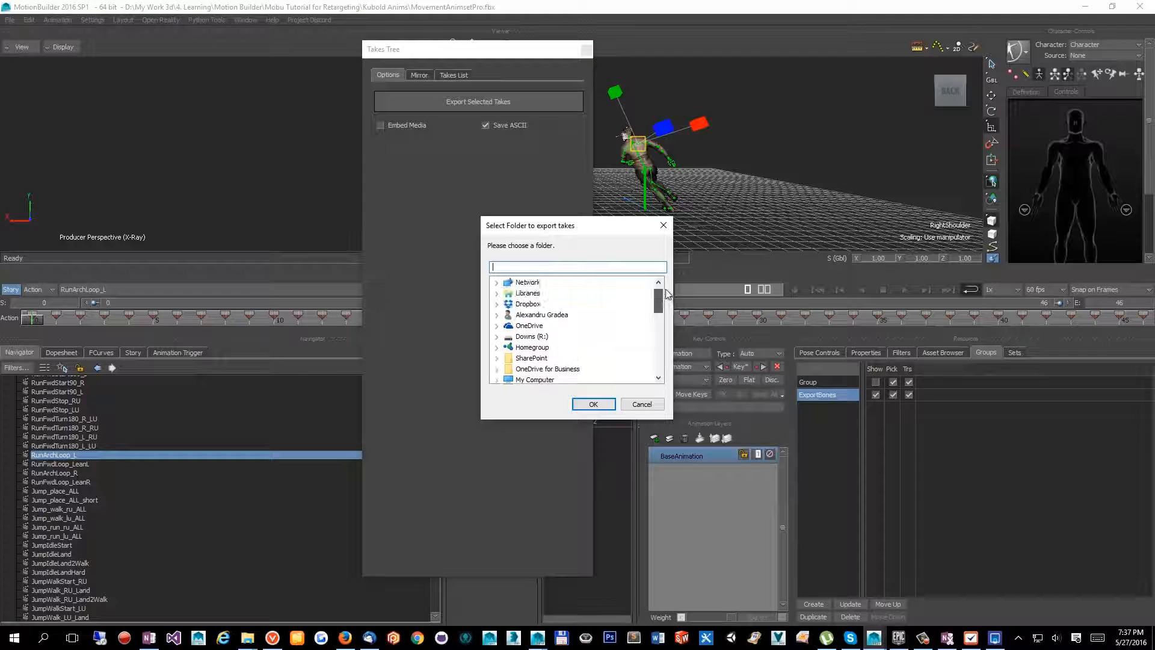
Step: Switch to File Explorer and open the Export folder inside Mobu Tutorial for Retargeting\Kubold Anims
{"action": "mouse_move", "coordinate": [247, 637]}
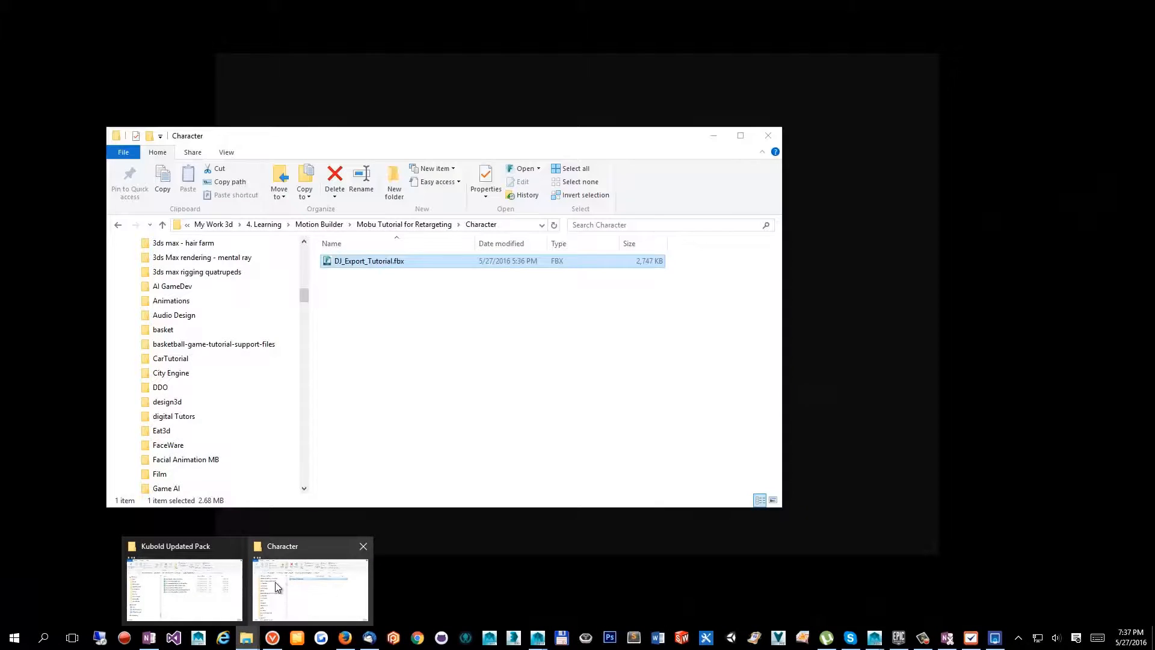
{"action": "left_click", "coordinate": [276, 582]}
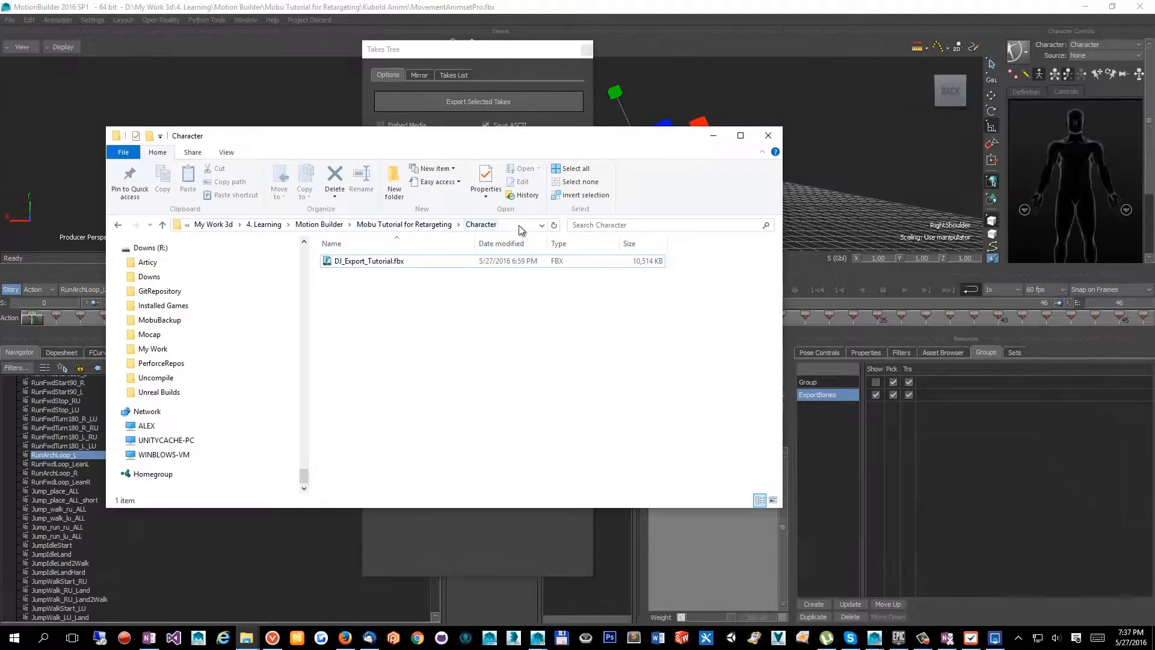
{"action": "left_click", "coordinate": [519, 225]}
{"action": "left_click", "coordinate": [421, 321]}
{"action": "left_click", "coordinate": [394, 181]}
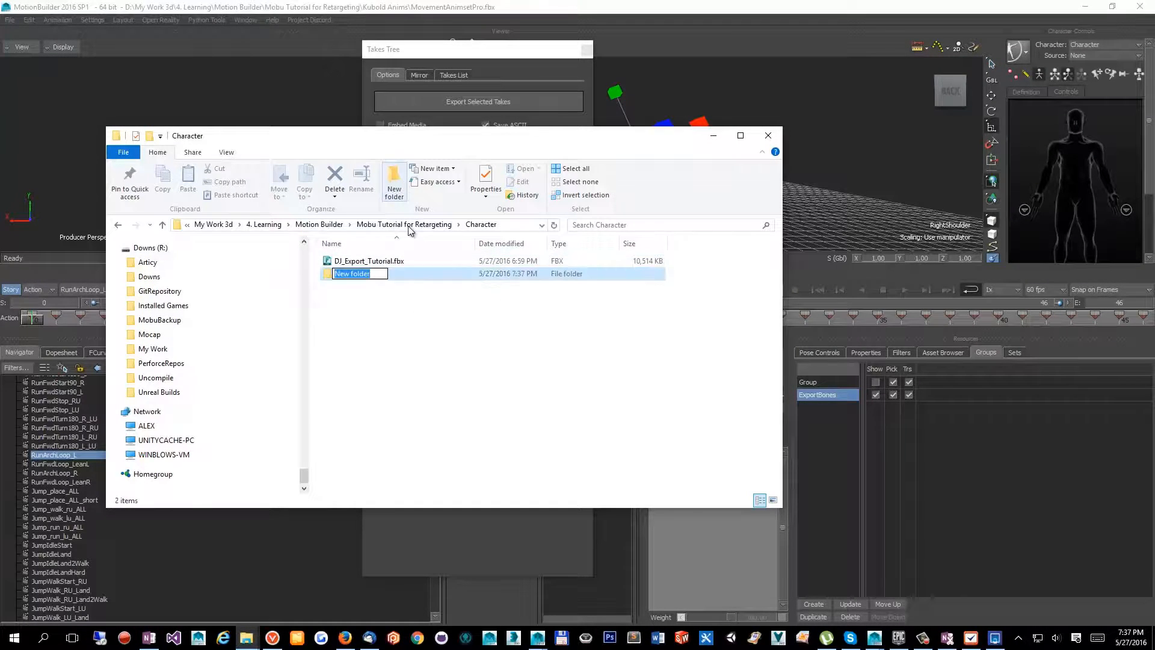
{"action": "left_click", "coordinate": [388, 226]}
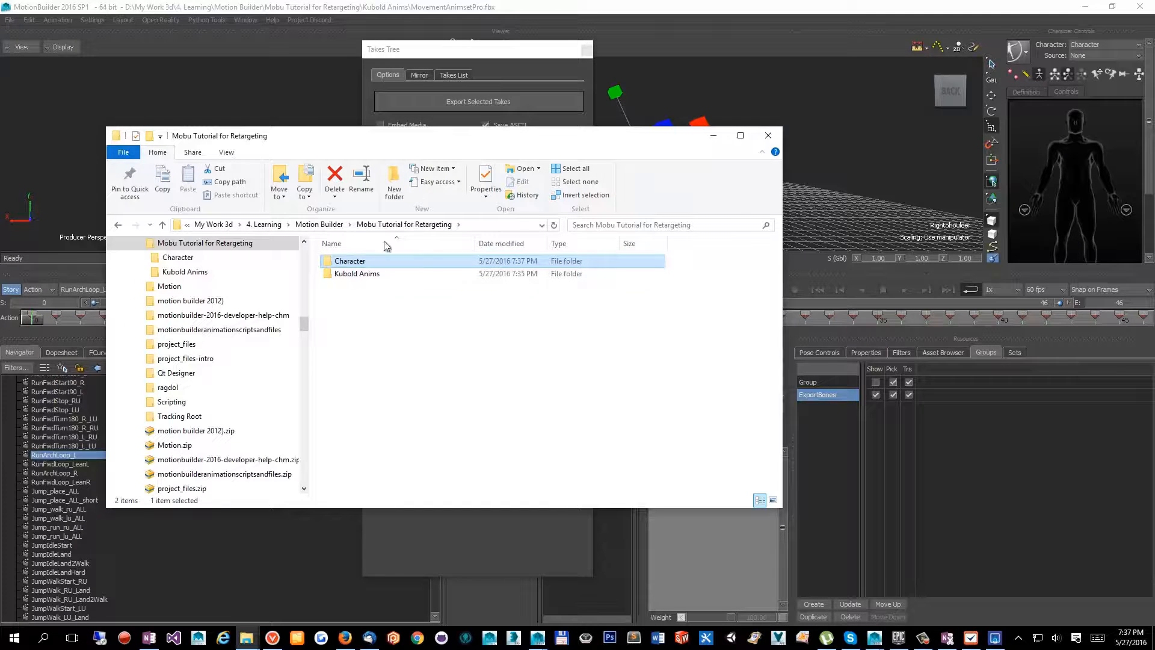
{"action": "left_click", "coordinate": [334, 225]}
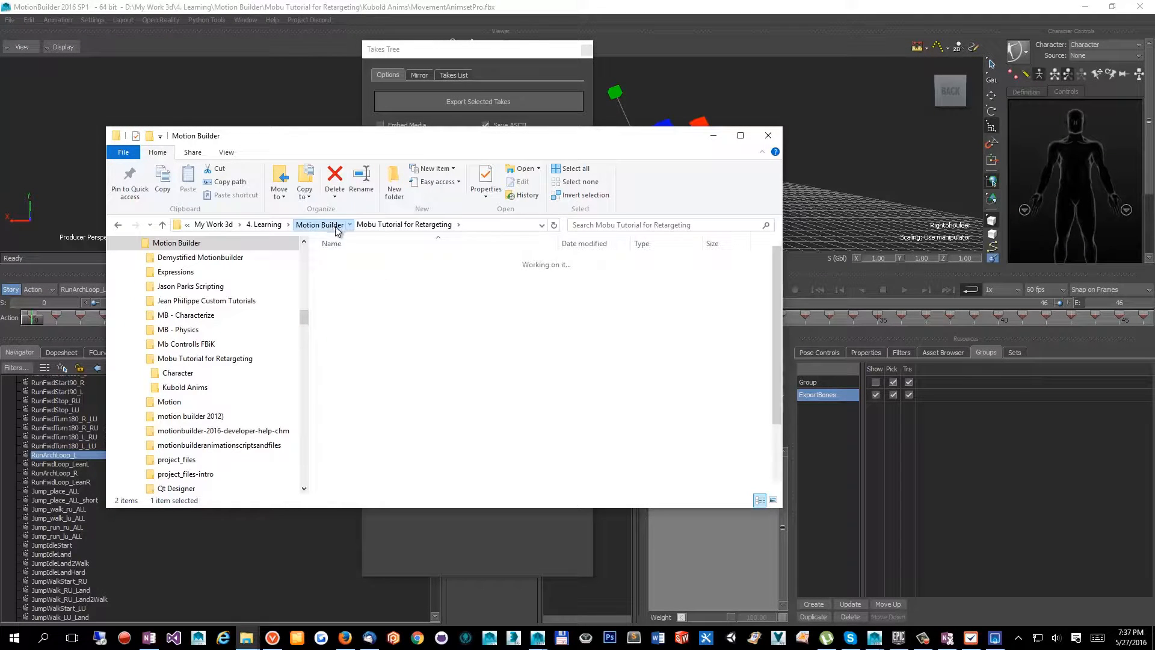
{"action": "double_click", "coordinate": [367, 349]}
{"action": "double_click", "coordinate": [355, 275]}
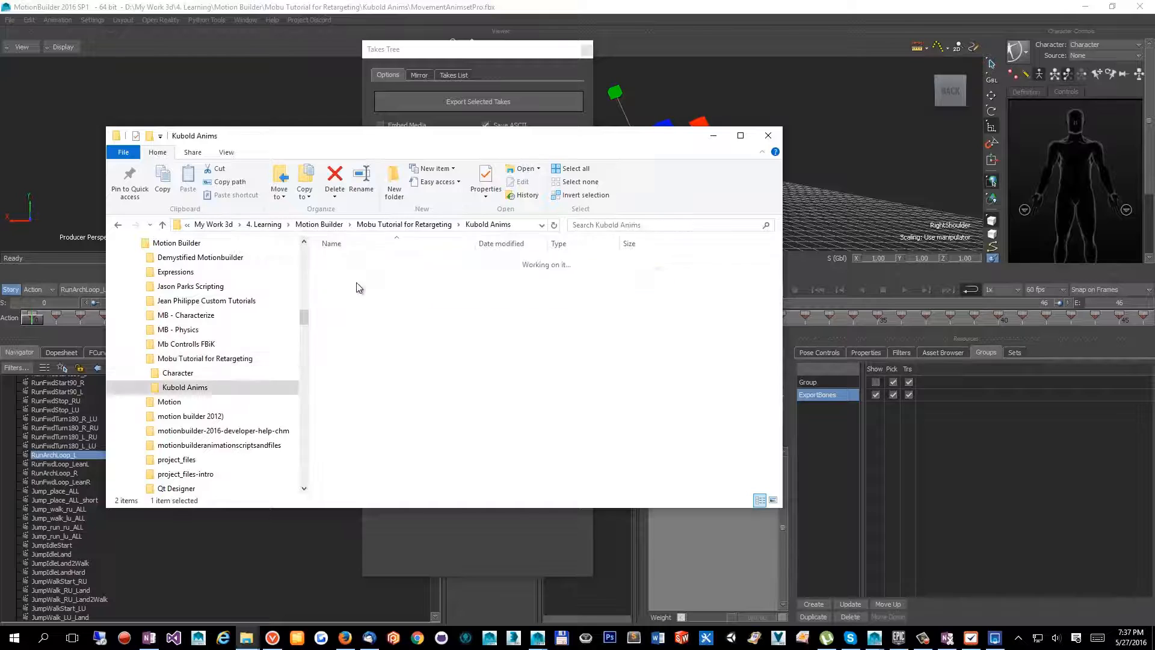
{"action": "double_click", "coordinate": [366, 260]}
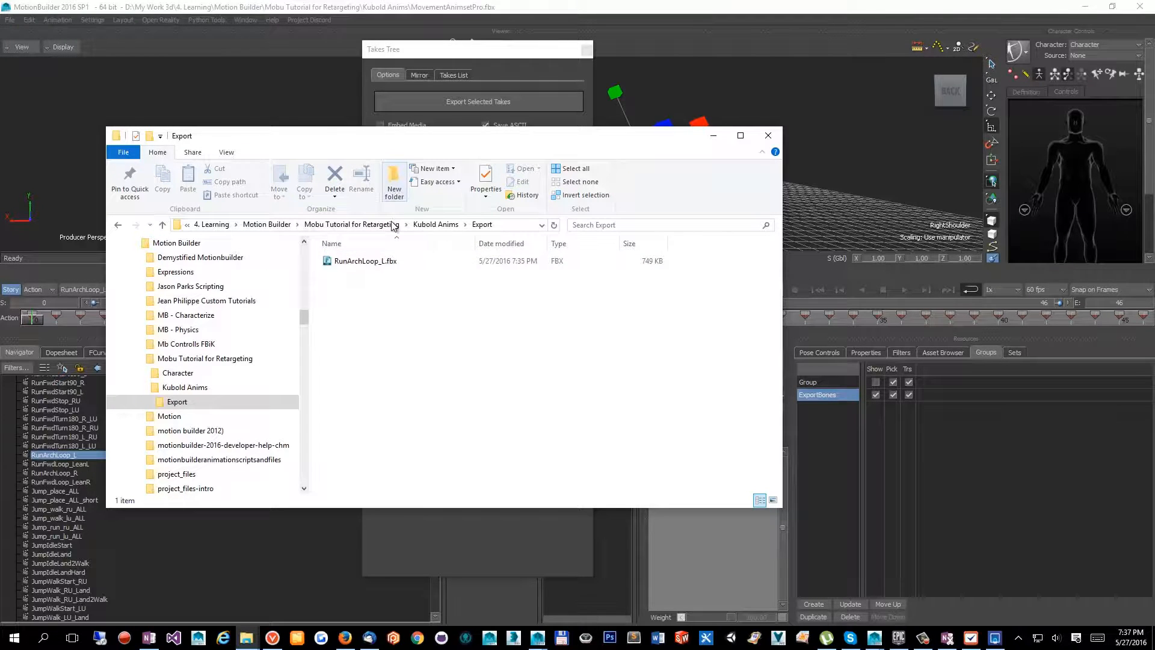
Step: Create a folder named Ascii inside the Export folder and open it
{"action": "key", "text": "ctrl+shift+n"}
{"action": "type", "text": "Asci"}
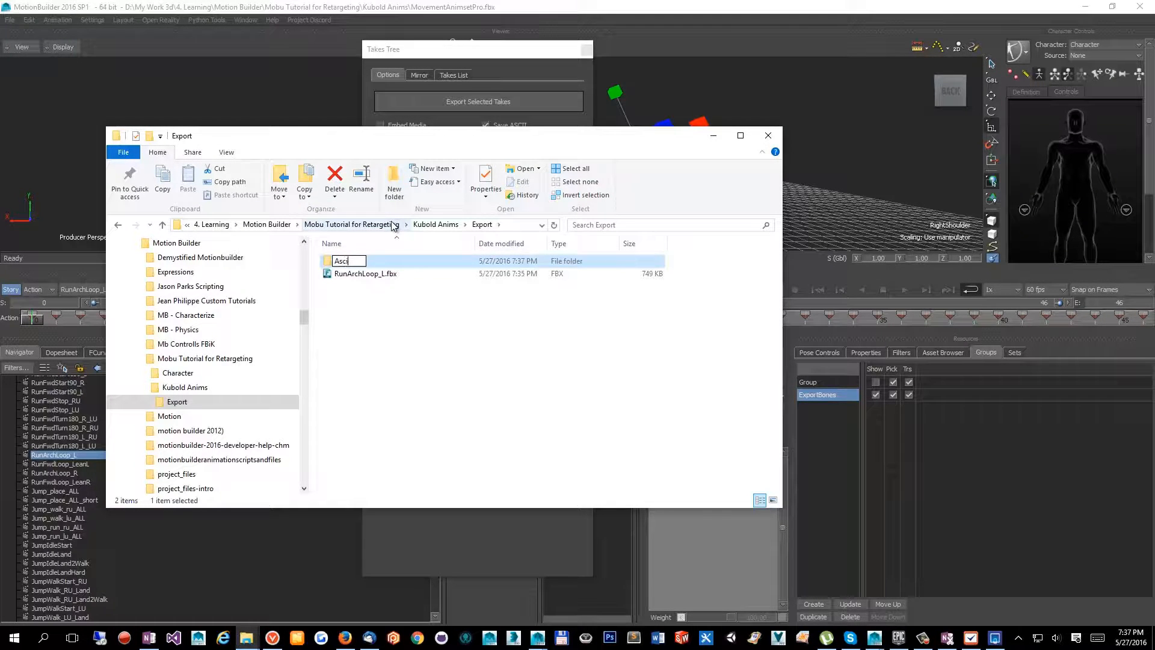
{"action": "type", "text": "i"}
{"action": "key", "text": "Return"}
{"action": "key", "text": "Return"}
Step: Copy the Ascii folder's path, return to MotionBuilder and export the selected take into that folder
{"action": "left_click", "coordinate": [536, 227]}
{"action": "key", "text": "ctrl+c"}
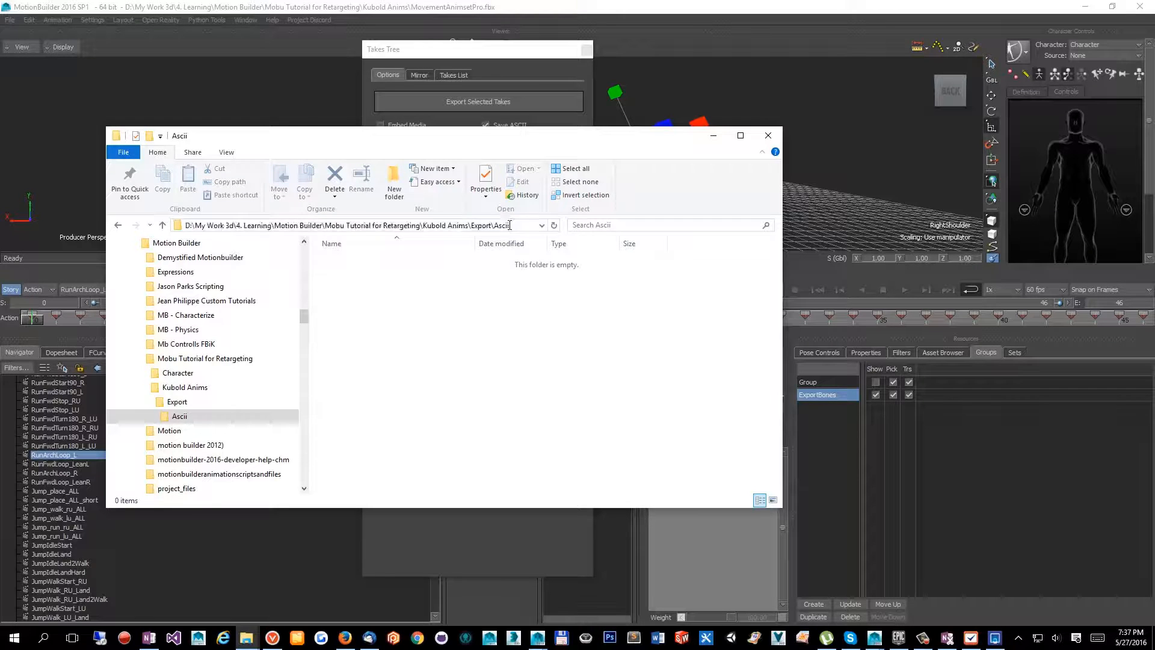
{"action": "left_click", "coordinate": [713, 136]}
{"action": "key", "text": "ctrl+v"}
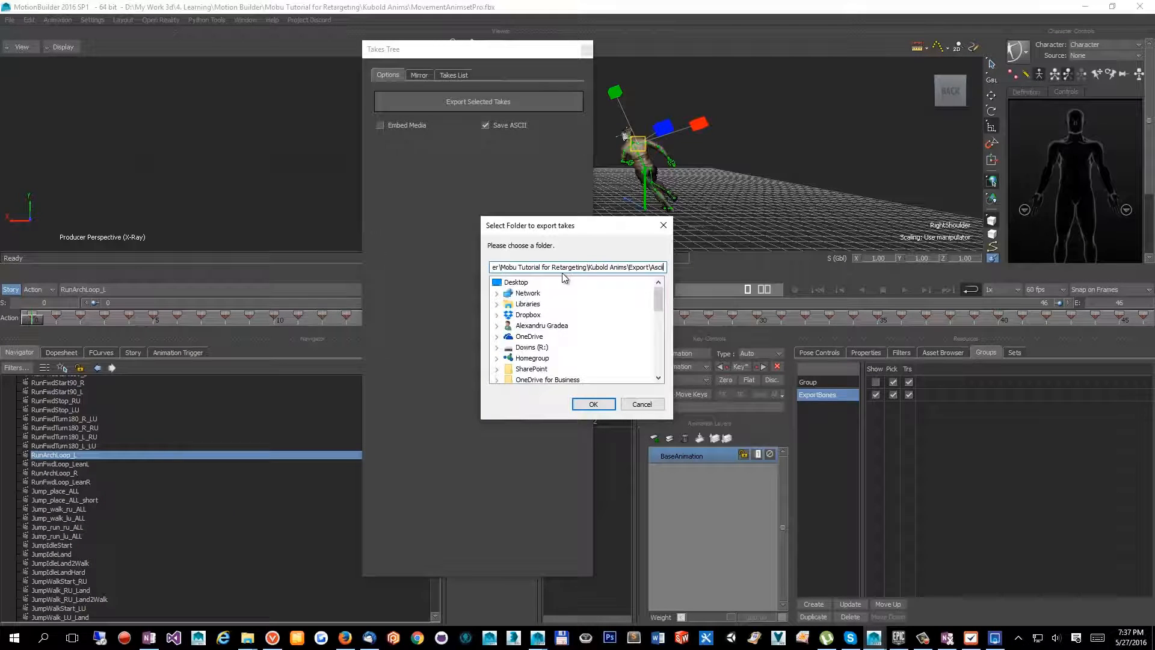
{"action": "key", "text": "Return"}
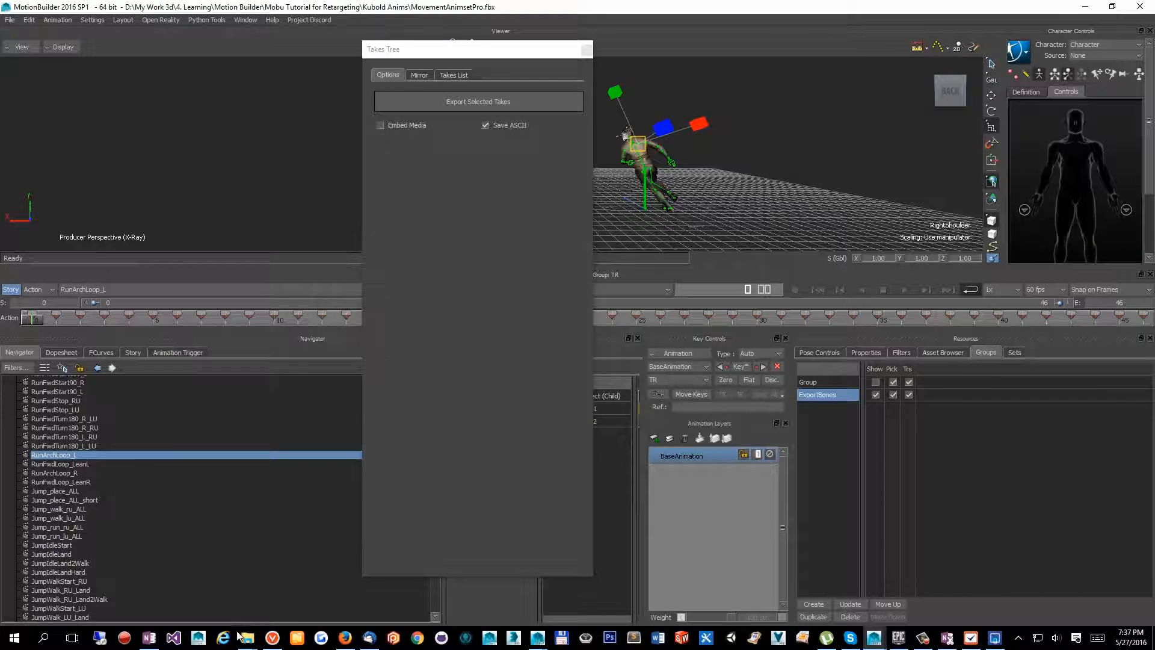
Step: Open RunArchLoop_L.fbx from the Export folder in Sublime Text, examine how its contents are encoded and close it
{"action": "mouse_move", "coordinate": [247, 638]}
{"action": "left_click", "coordinate": [294, 592]}
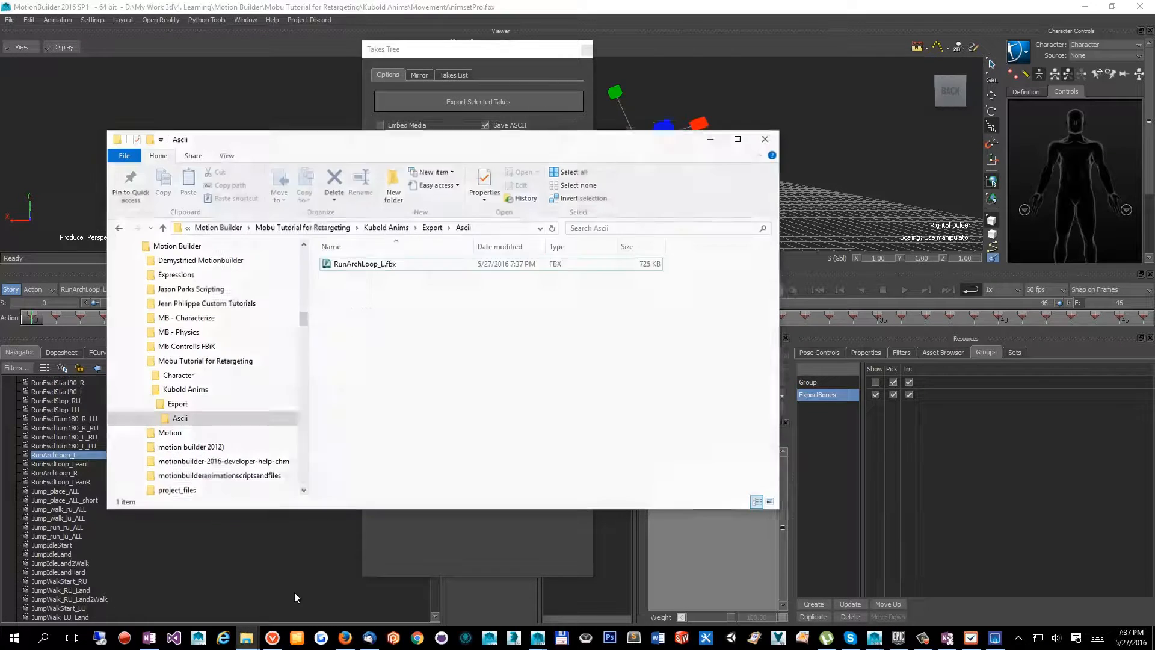
{"action": "left_click", "coordinate": [434, 224]}
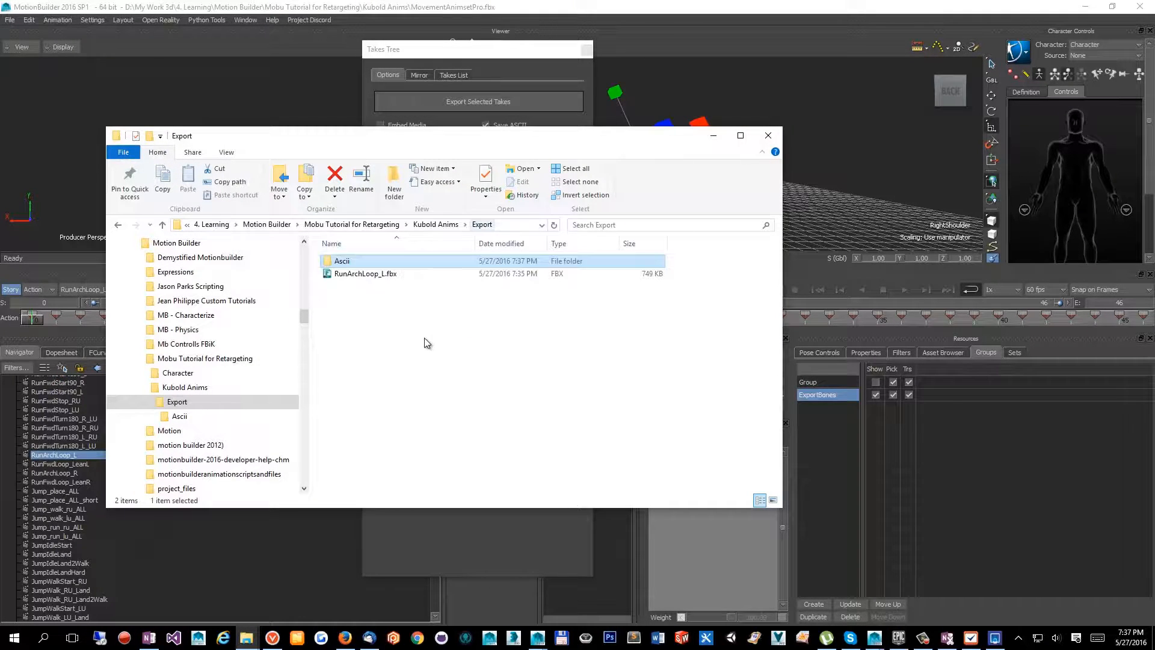
{"action": "right_click", "coordinate": [359, 272]}
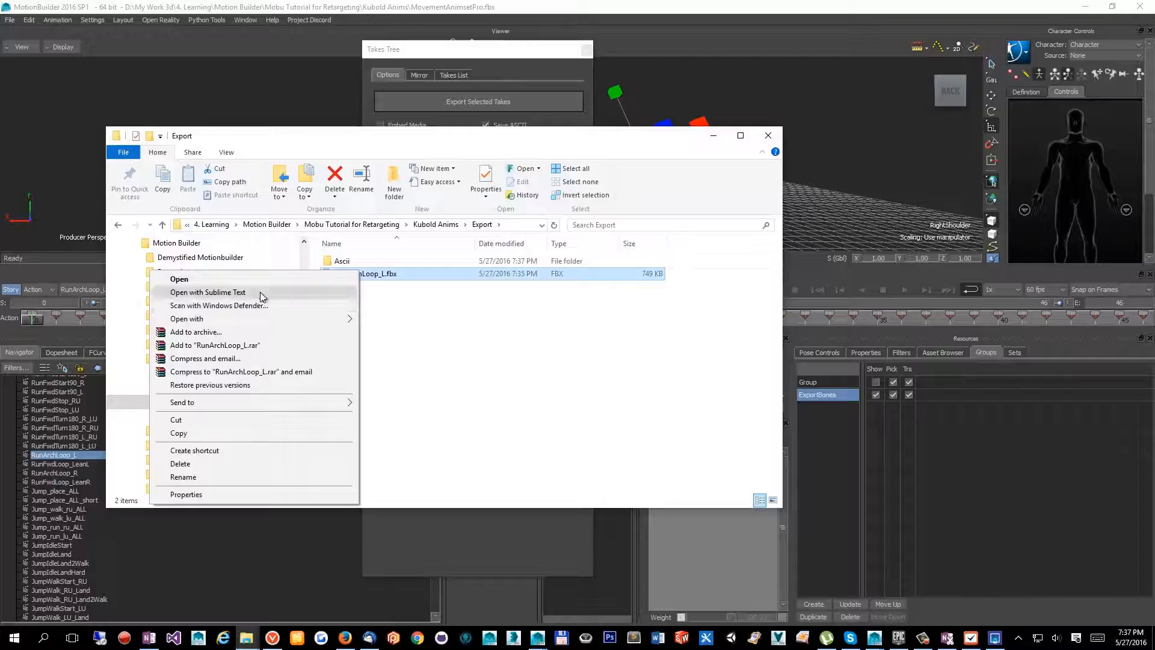
{"action": "left_click", "coordinate": [260, 291]}
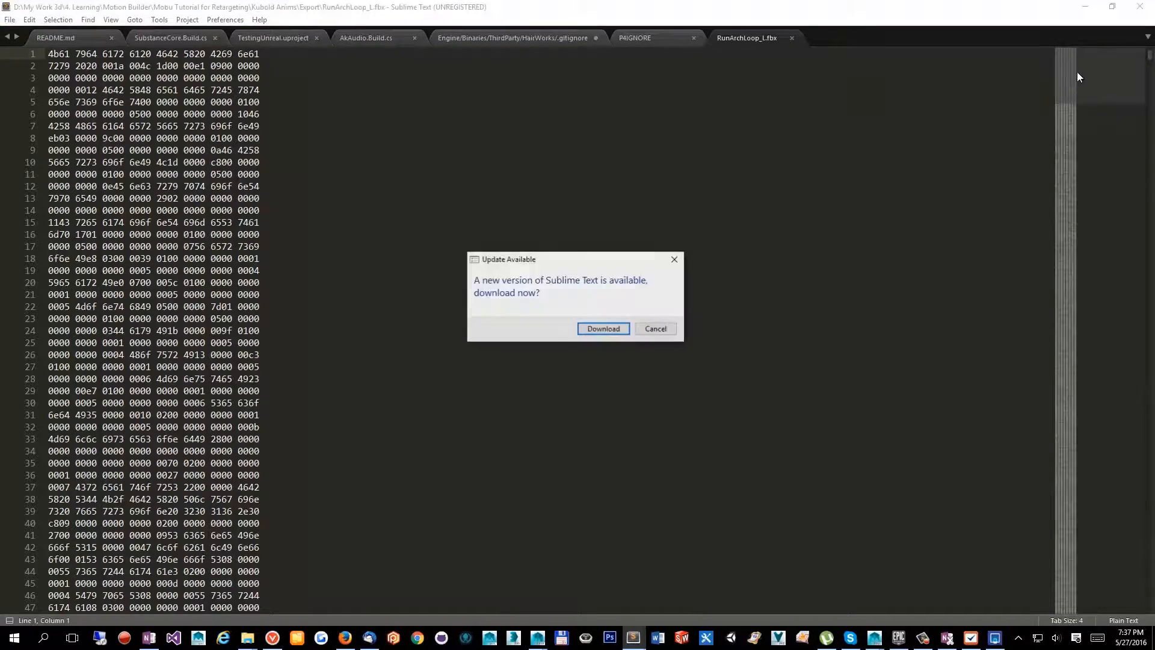
{"action": "left_click", "coordinate": [656, 328]}
{"action": "left_click_drag", "start_coordinate": [1119, 60], "coordinate": [1110, 9]}
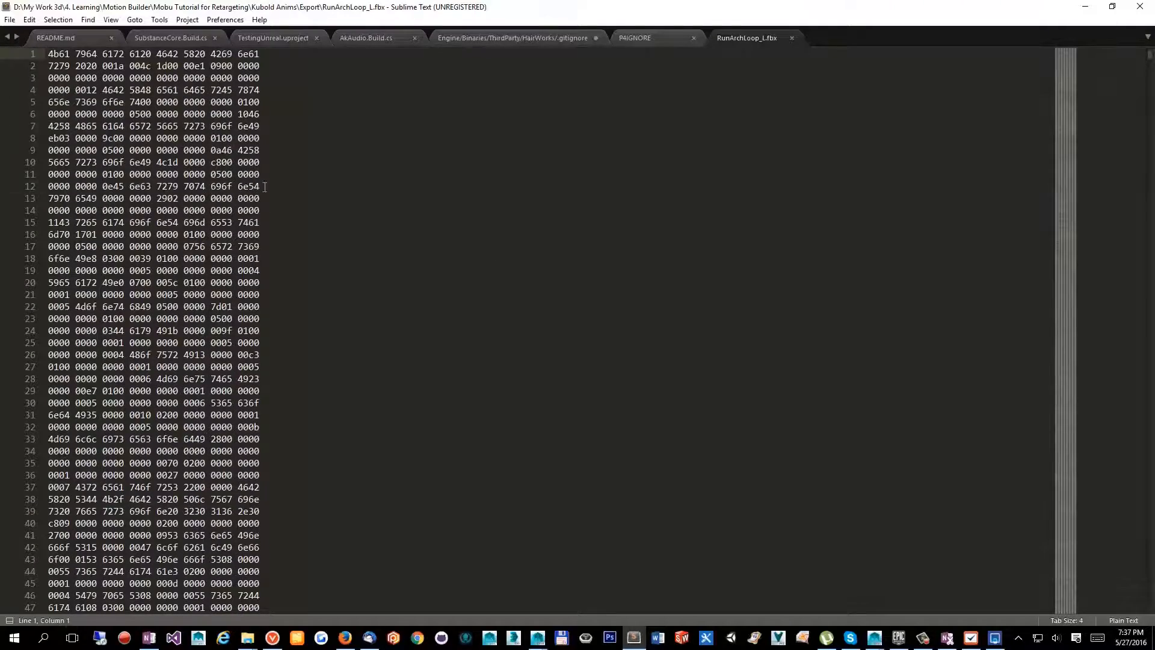
{"action": "left_click_drag", "start_coordinate": [337, 246], "coordinate": [261, 367]}
{"action": "left_click", "coordinate": [792, 38]}
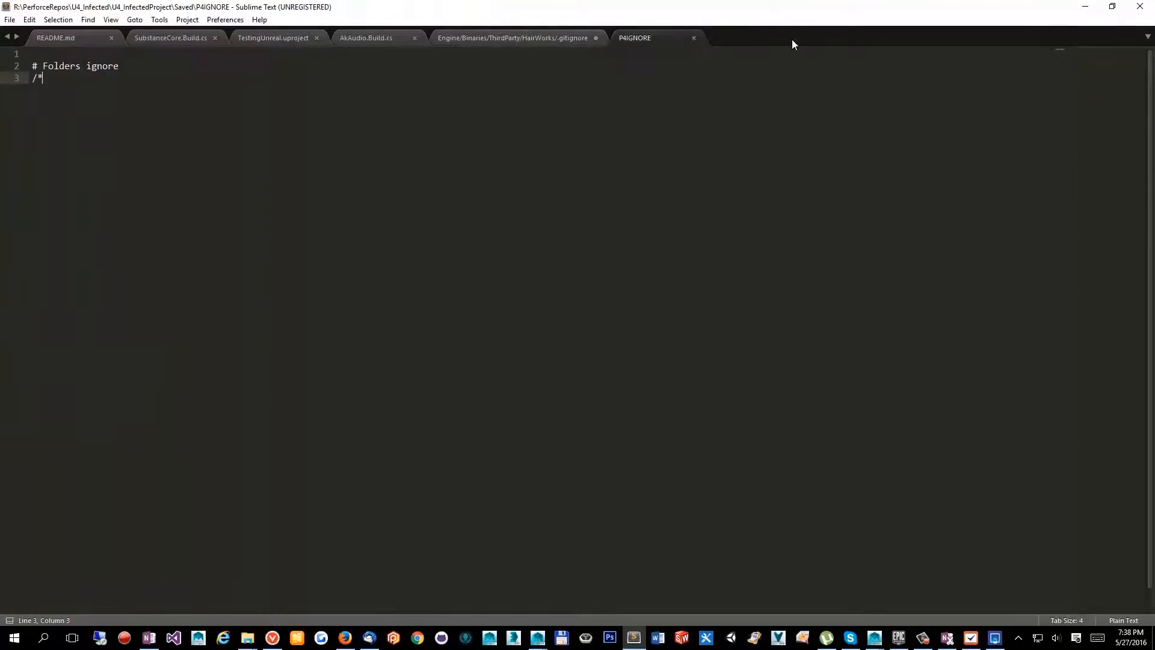
{"action": "left_click", "coordinate": [1084, 6]}
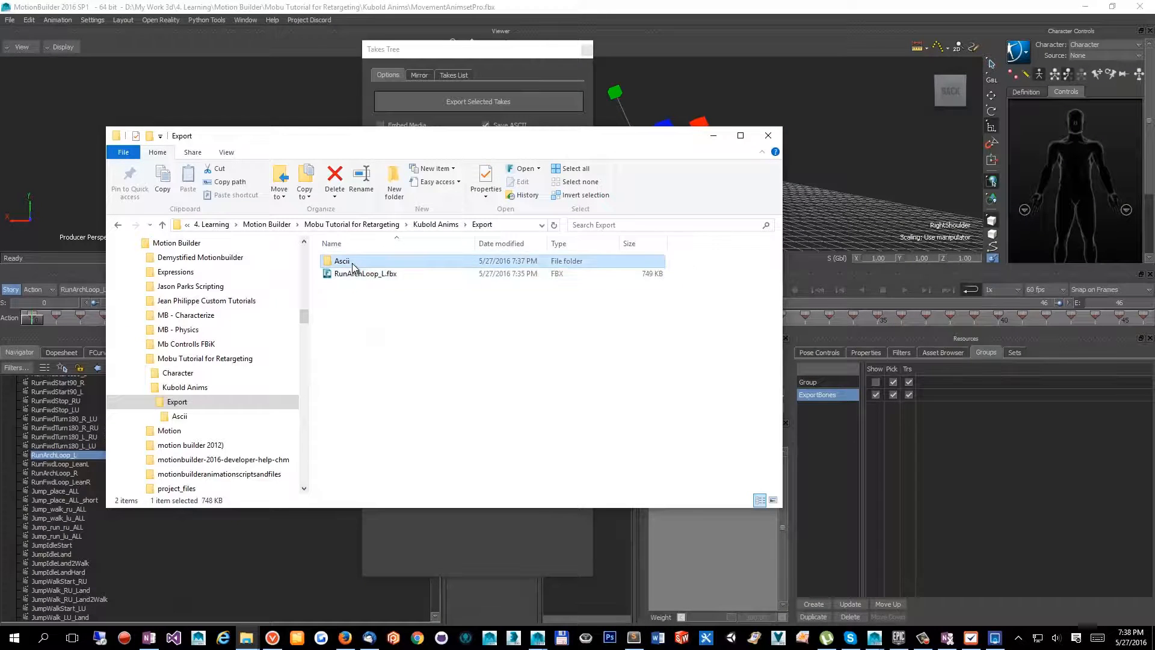
Step: Open RunArchLoop_L.fbx from the Ascii folder in Sublime Text and examine its header text
{"action": "double_click", "coordinate": [343, 261]}
{"action": "right_click", "coordinate": [355, 262]}
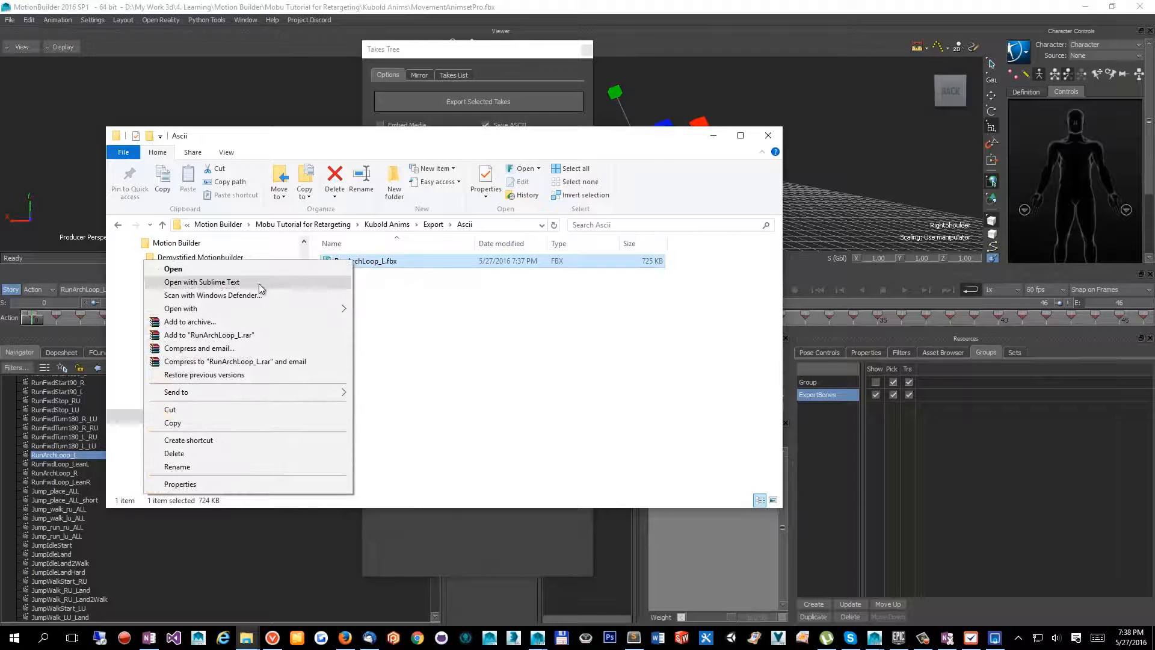
{"action": "left_click", "coordinate": [229, 283]}
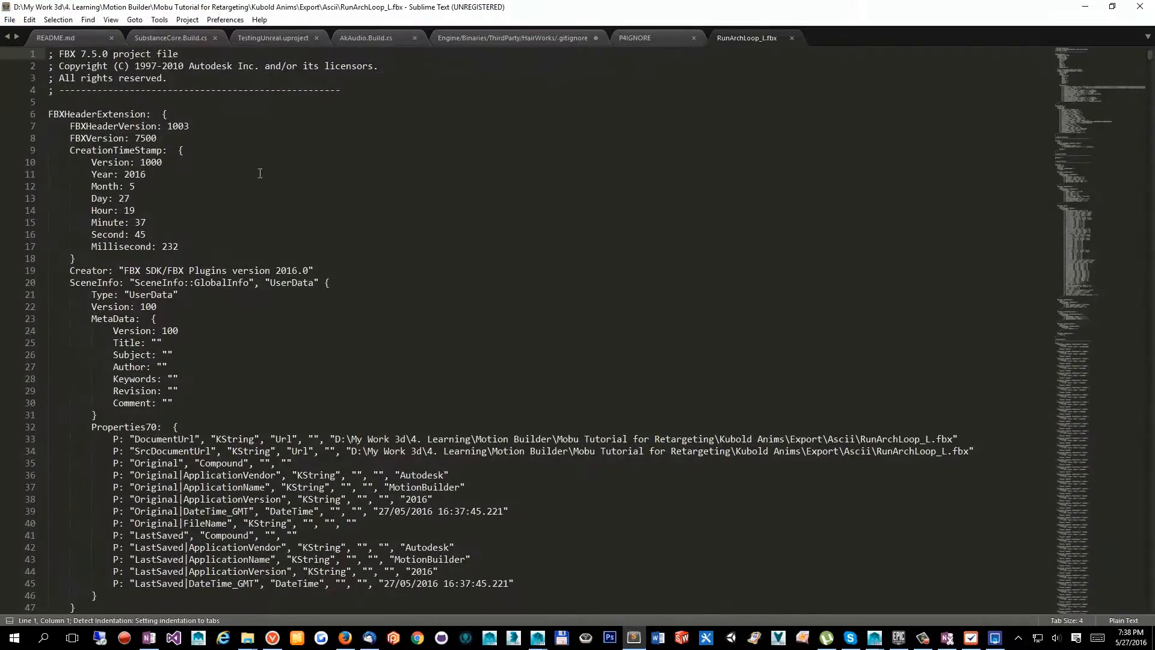
{"action": "scroll", "coordinate": [260, 208], "scroll_direction": "up", "scroll_amount": 20}
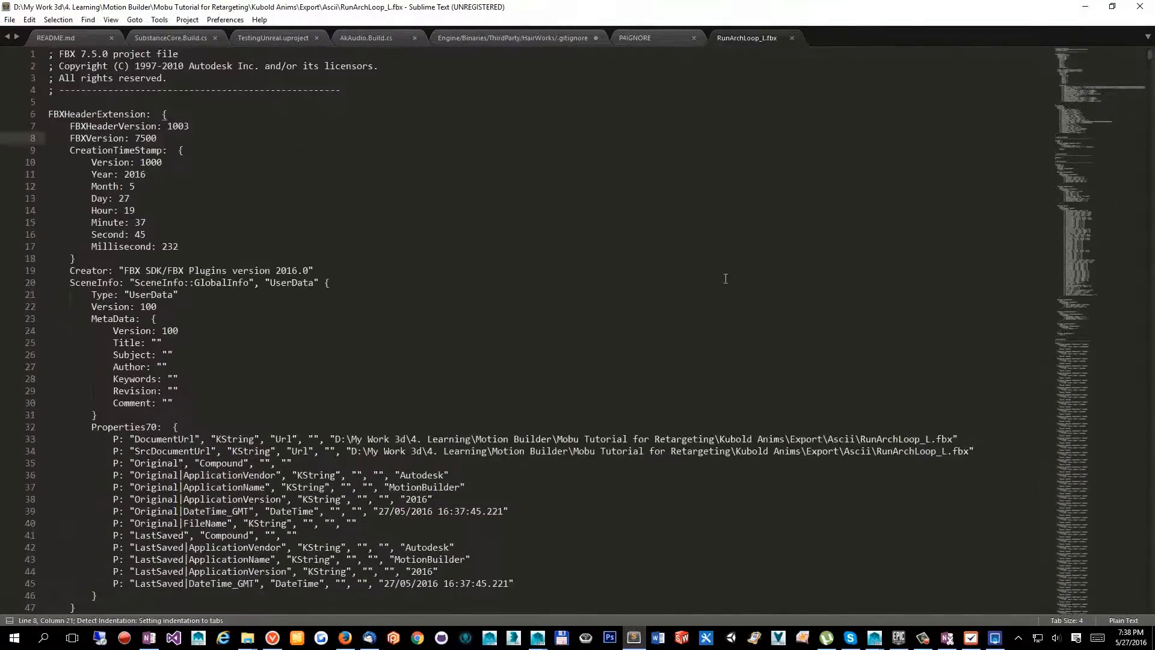
{"action": "left_click", "coordinate": [1085, 7]}
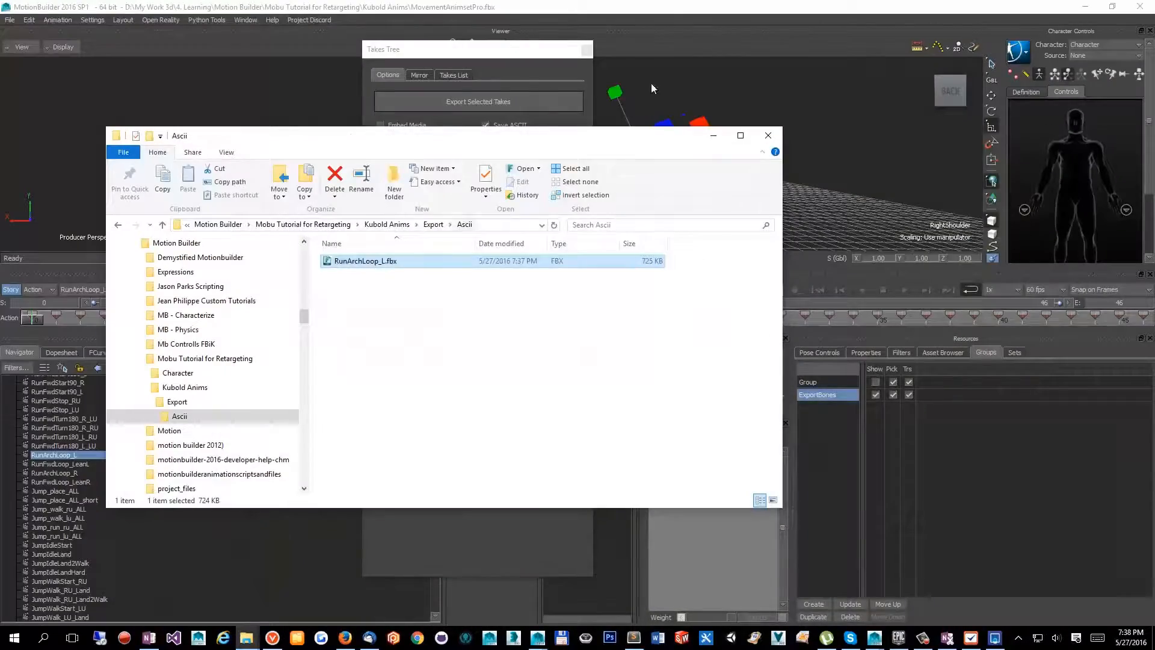
Step: Return to MotionBuilder, close the Takes Tree window and clear the scene selection
{"action": "left_click", "coordinate": [494, 58]}
{"action": "left_click", "coordinate": [586, 51]}
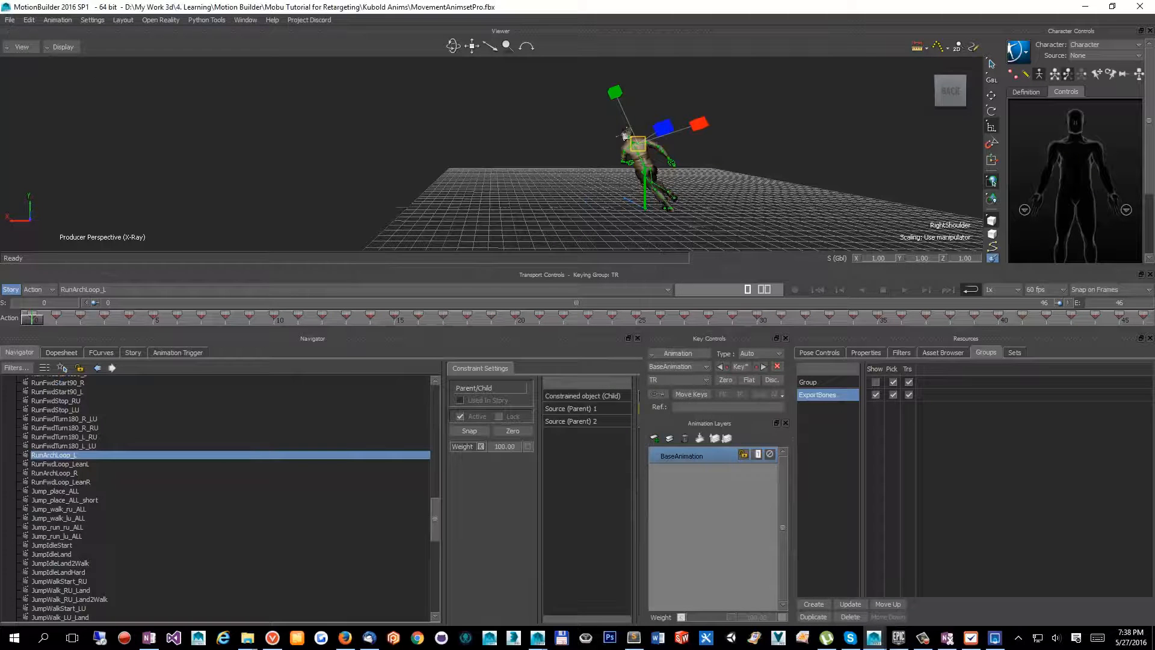
{"action": "left_click", "coordinate": [9, 18]}
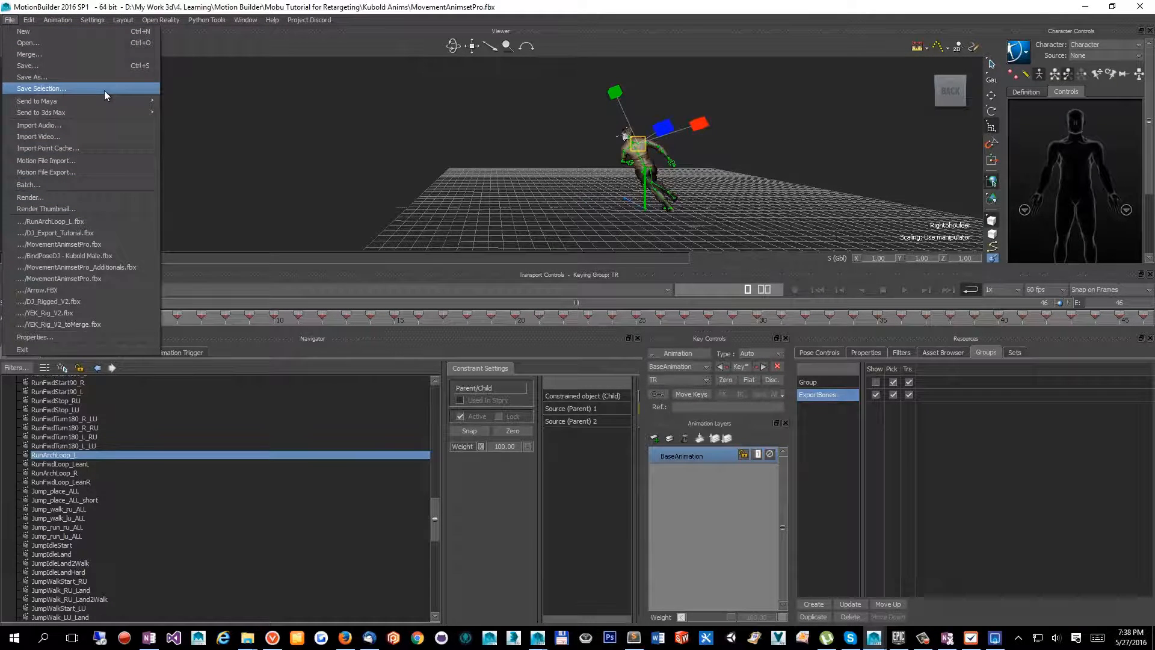
{"action": "left_click", "coordinate": [265, 173]}
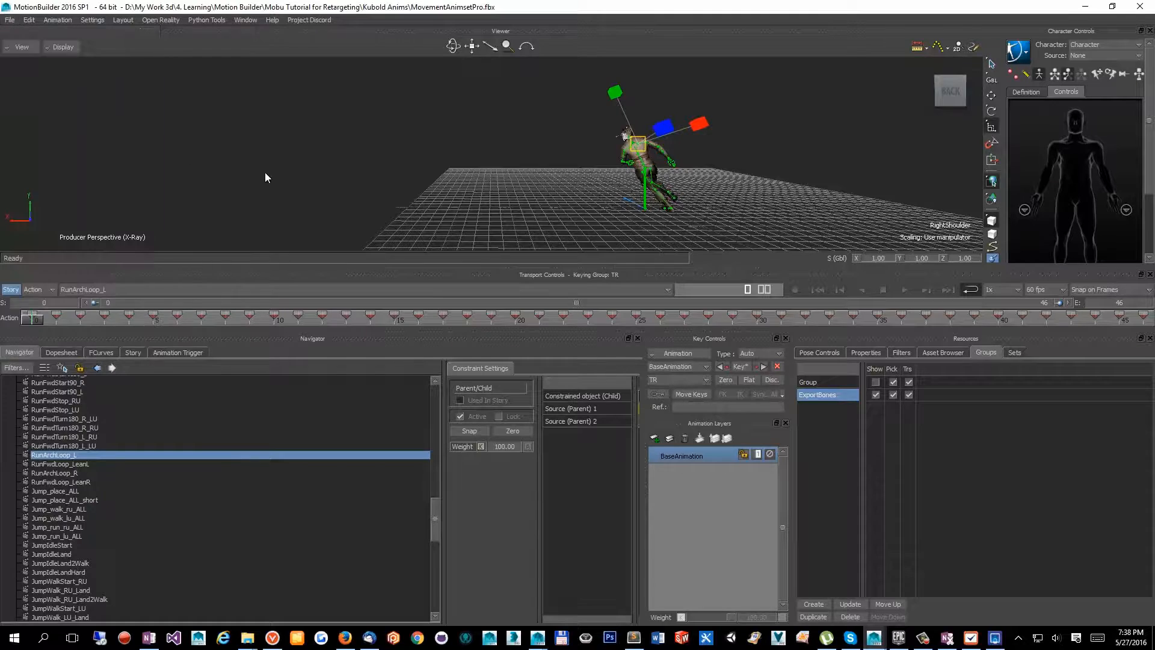
{"action": "left_click", "coordinate": [572, 235]}
Step: Save the selected ExportBones group into the Export folder as ASCII FBX, one file per take named by take, overwriting existing files
{"action": "double_click", "coordinate": [829, 396]}
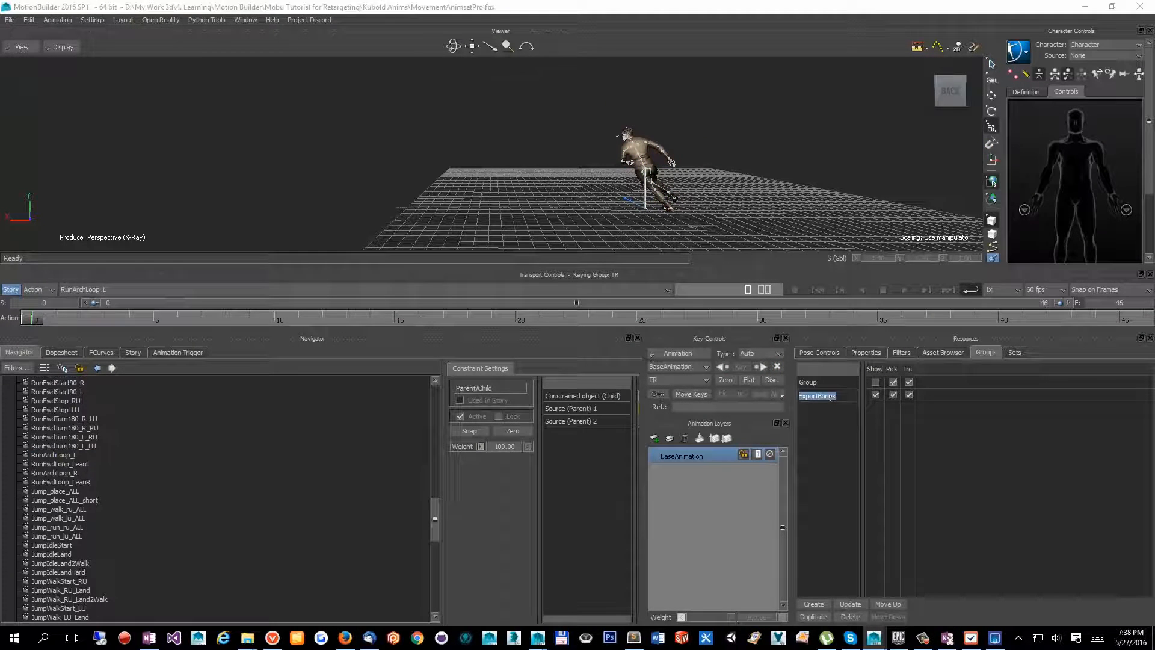
{"action": "left_click", "coordinate": [817, 396]}
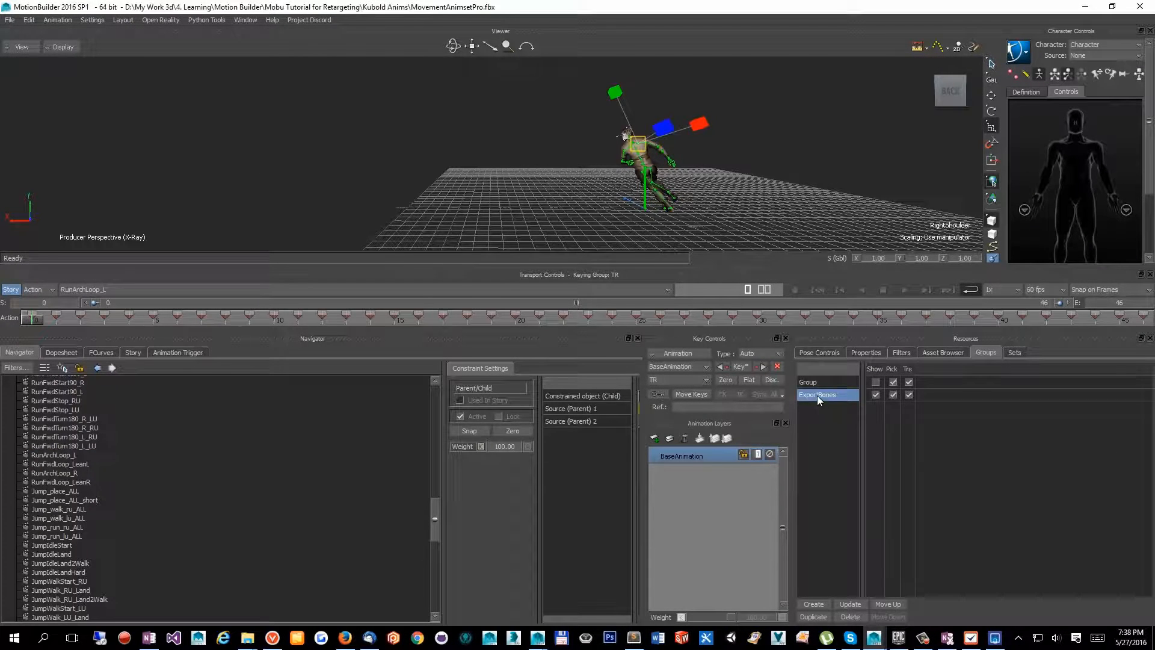
{"action": "left_click", "coordinate": [9, 20]}
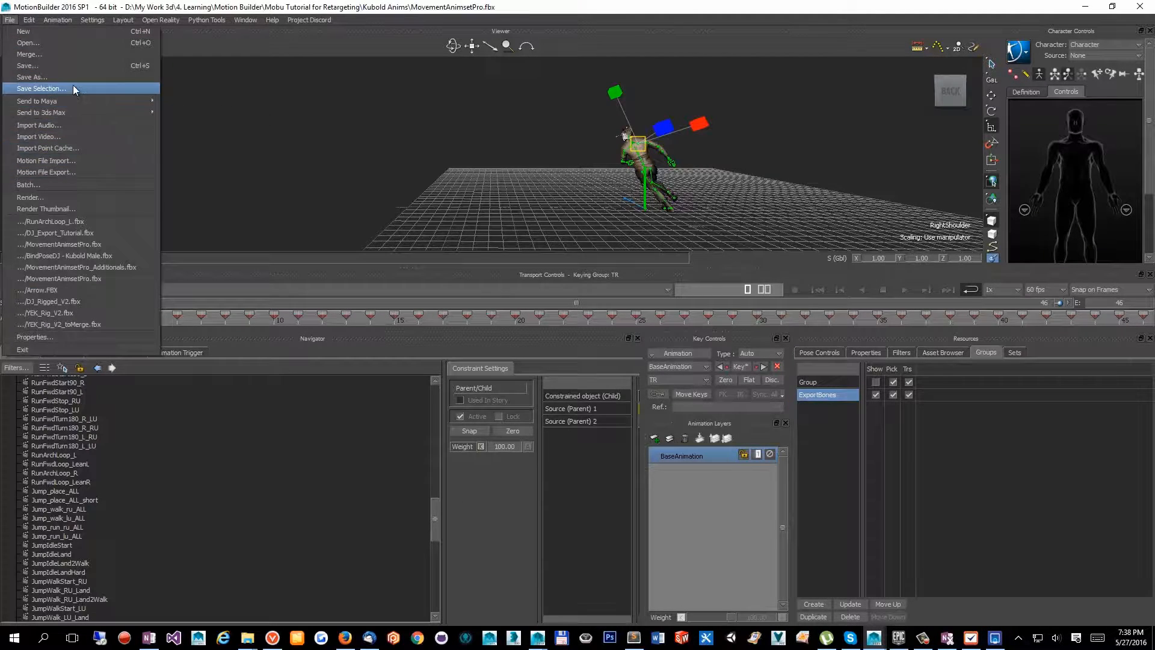
{"action": "left_click", "coordinate": [74, 89]}
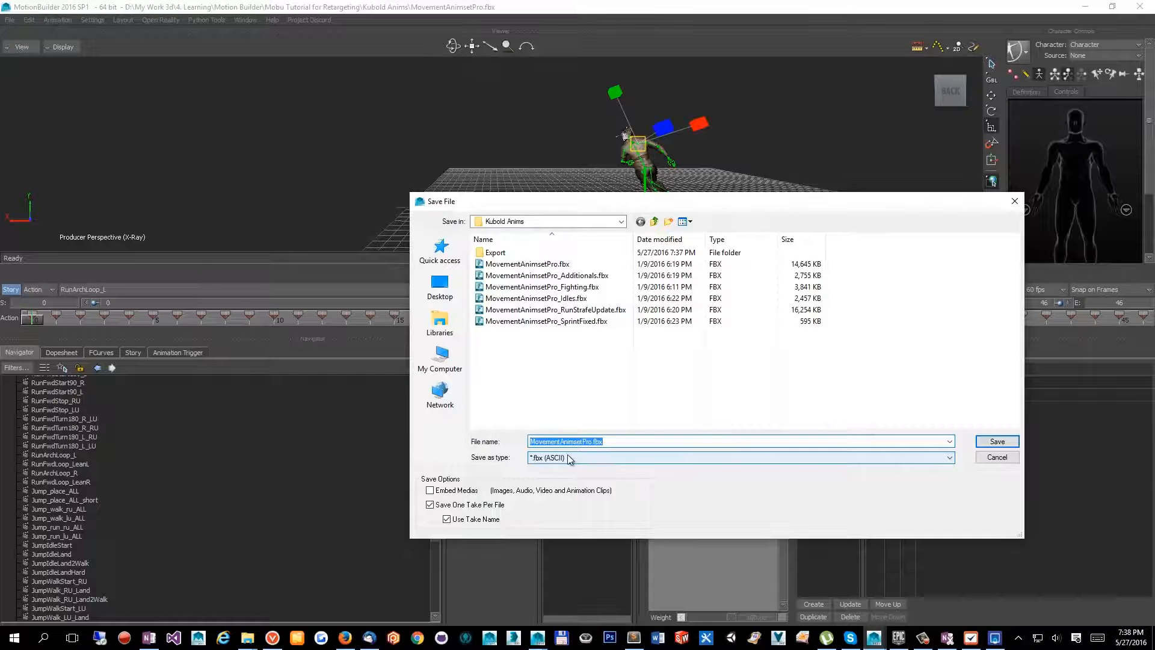
{"action": "double_click", "coordinate": [518, 252]}
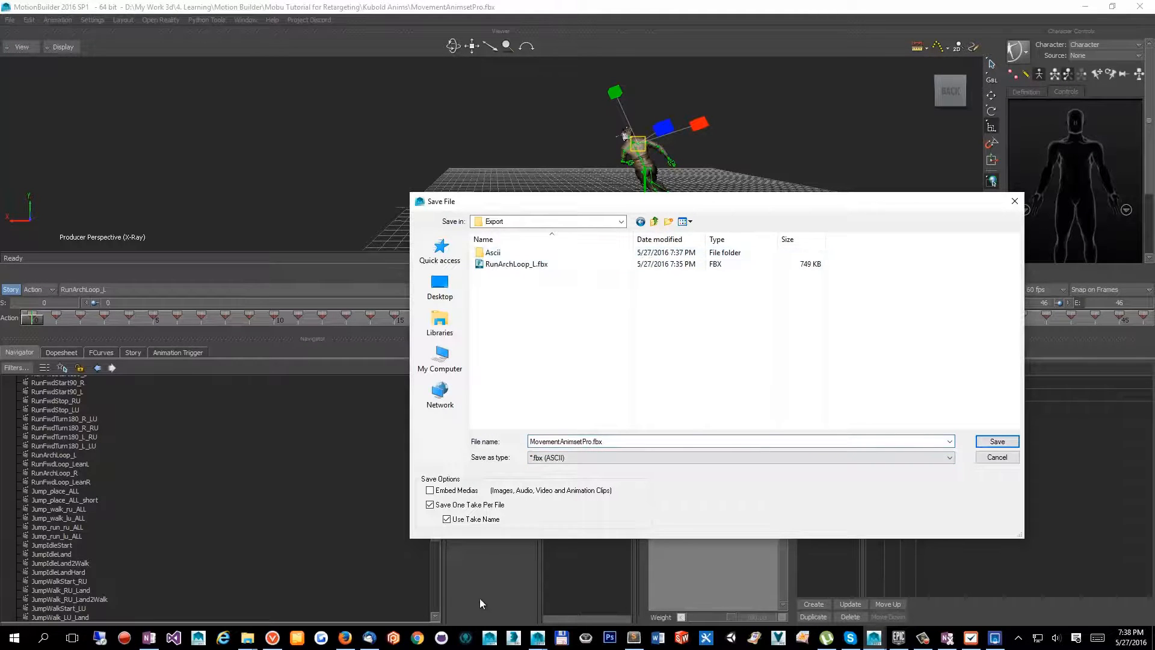
{"action": "left_click", "coordinate": [997, 441]}
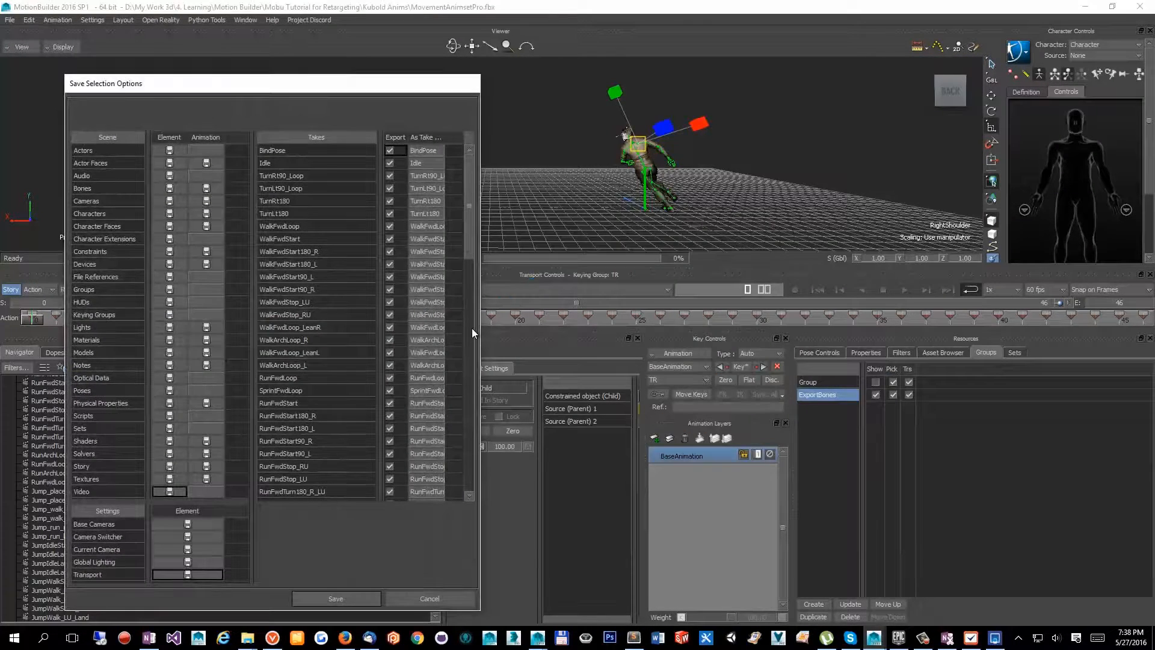
{"action": "left_click", "coordinate": [335, 598]}
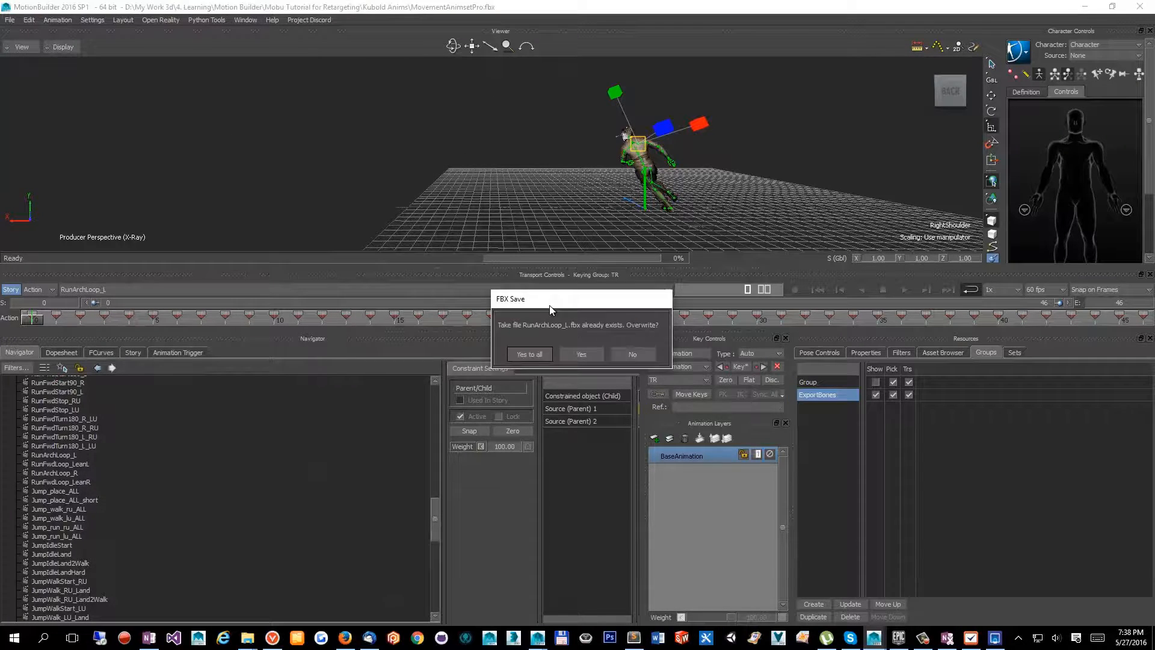
{"action": "left_click", "coordinate": [536, 359]}
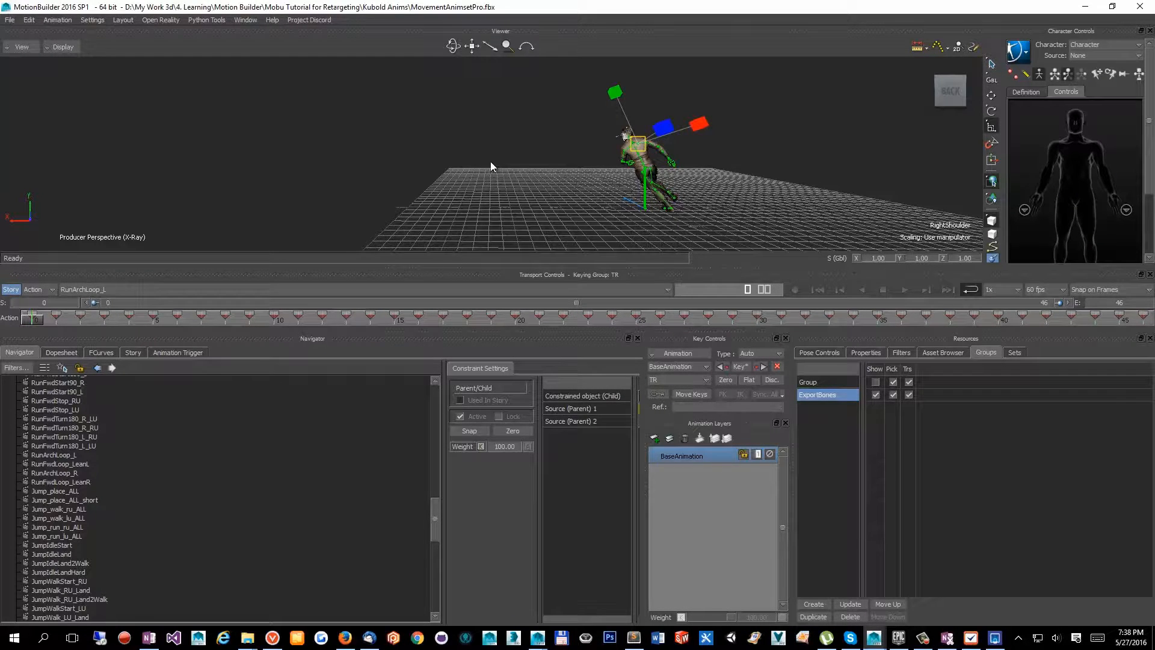
{"action": "left_click_drag", "start_coordinate": [490, 162], "coordinate": [508, 162], "text": "alt"}
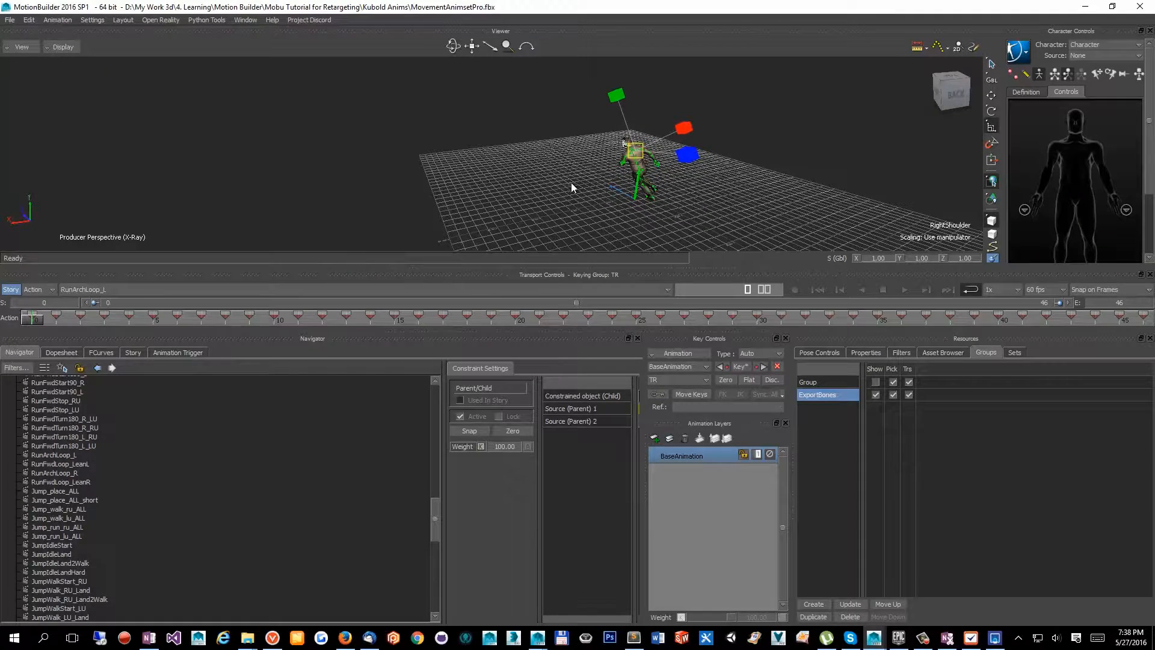
{"action": "left_click_drag", "start_coordinate": [572, 185], "coordinate": [446, 169], "text": "alt"}
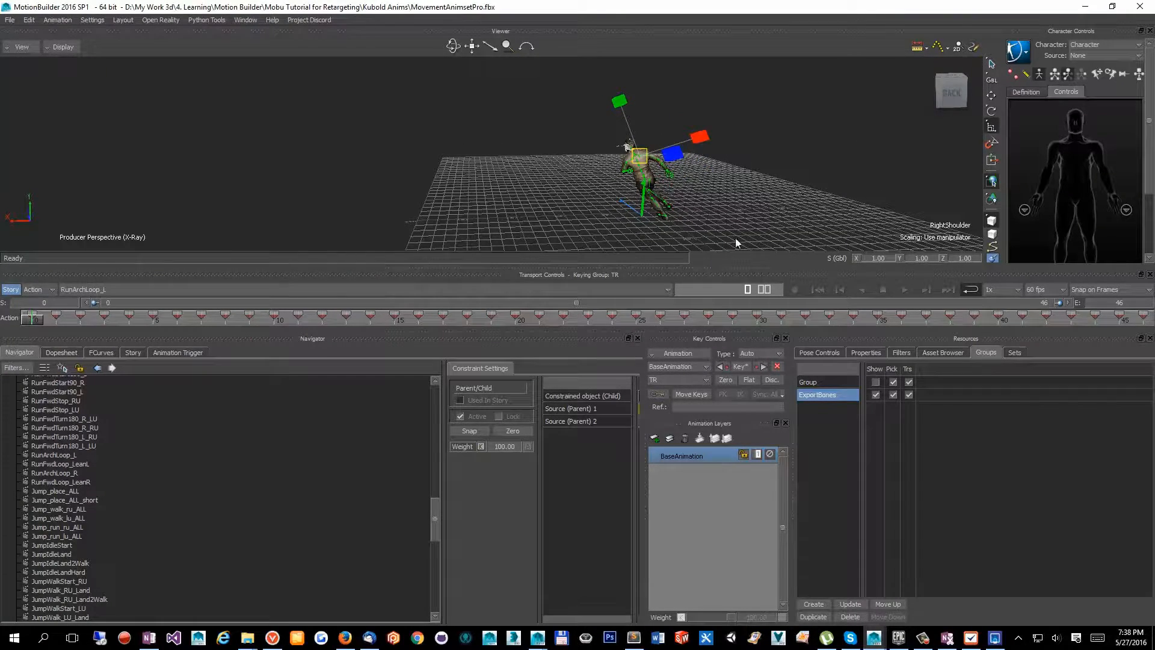
{"action": "left_click_drag", "start_coordinate": [544, 240], "coordinate": [467, 171], "text": "alt"}
{"action": "left_click_drag", "start_coordinate": [428, 234], "coordinate": [217, 173], "text": "alt"}
Step: Start saving the scene under a new name and look through the exported take files in the Export folder
{"action": "left_click", "coordinate": [9, 21]}
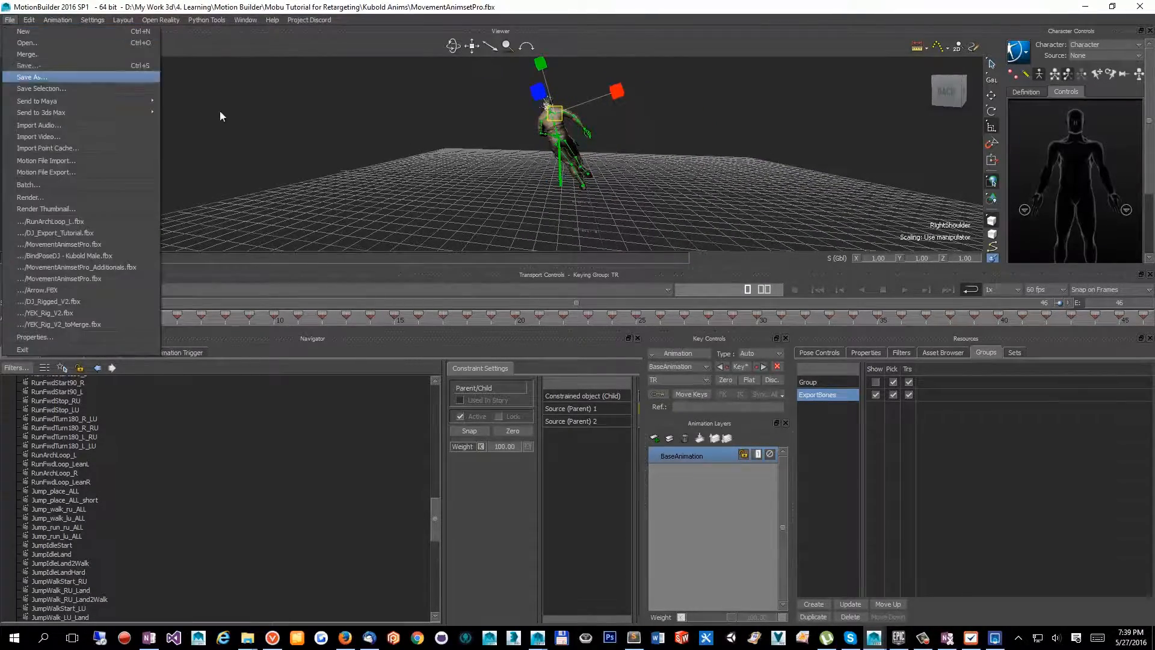
{"action": "left_click", "coordinate": [60, 81]}
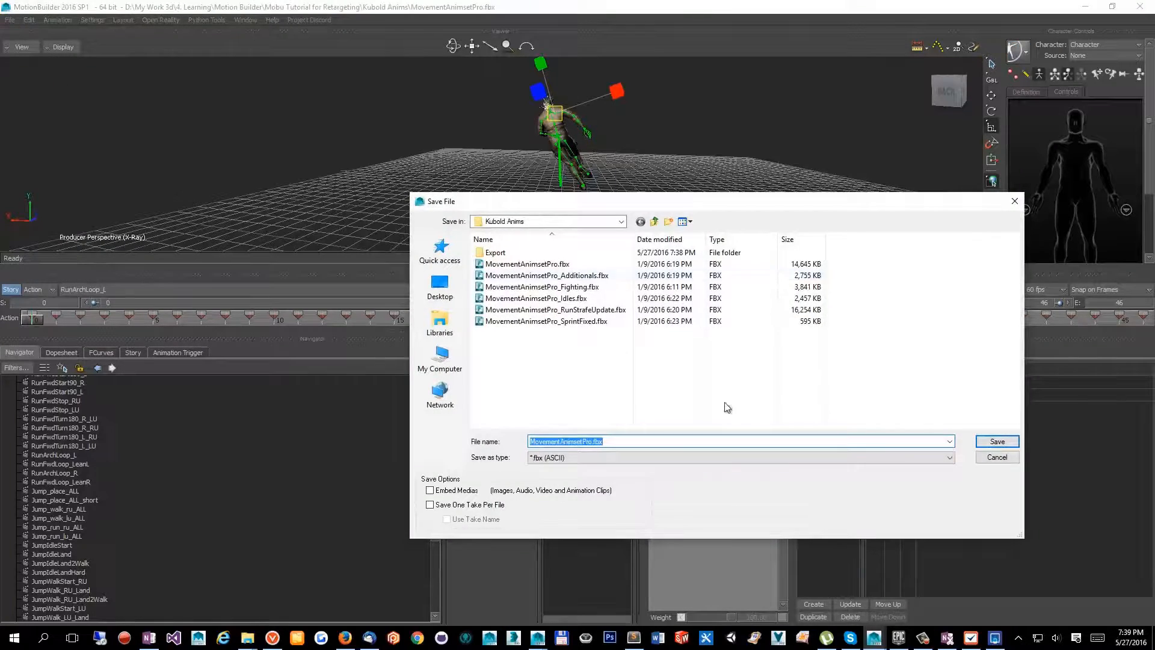
{"action": "double_click", "coordinate": [495, 252]}
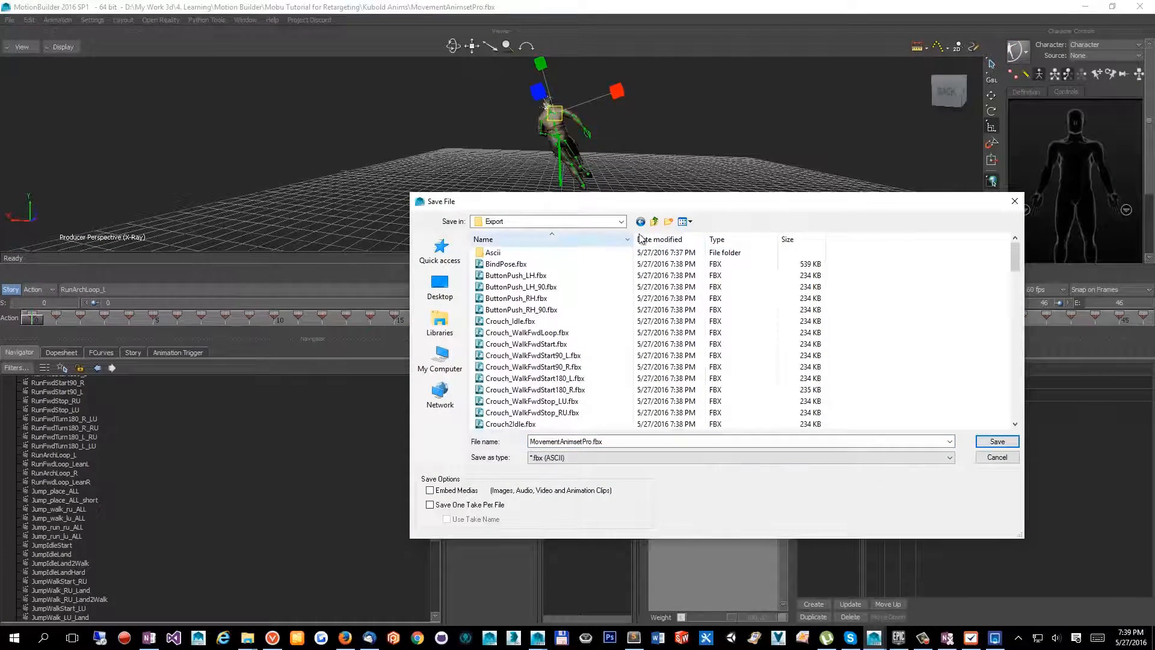
{"action": "scroll", "coordinate": [600, 317], "scroll_direction": "down", "scroll_amount": 18}
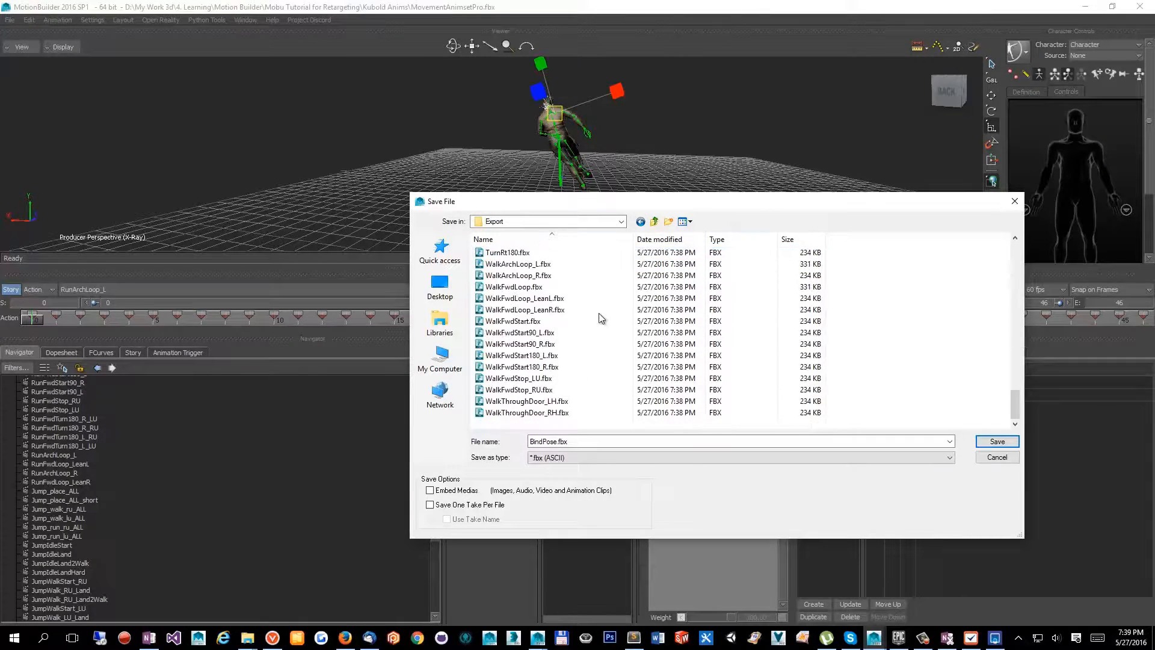
{"action": "right_click", "coordinate": [604, 312]}
{"action": "left_click", "coordinate": [904, 334]}
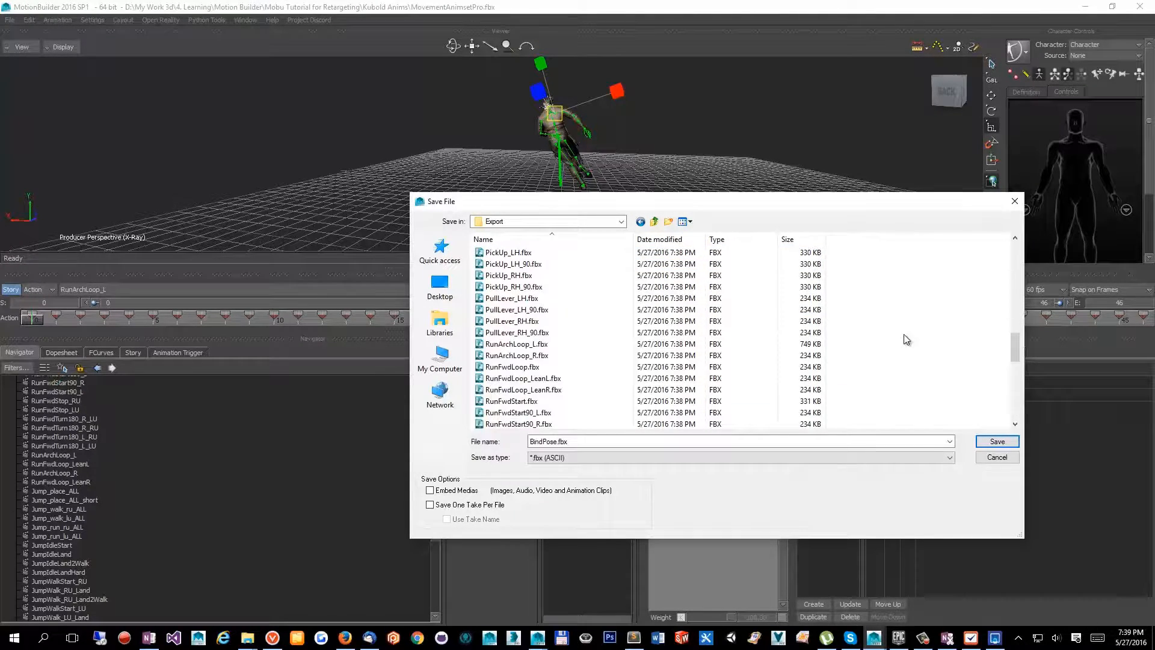
{"action": "scroll", "coordinate": [812, 301], "scroll_direction": "up", "scroll_amount": 15}
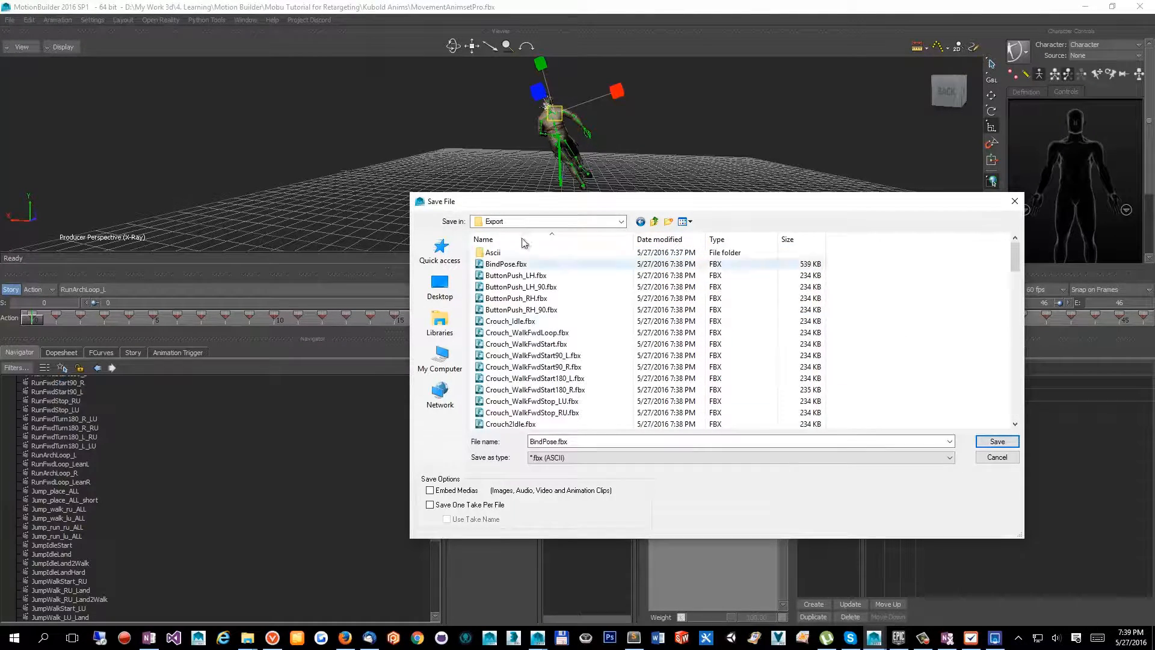
Step: Create a folder named Export2 in the Kubold Anims folder from the save dialog
{"action": "left_click", "coordinate": [658, 223]}
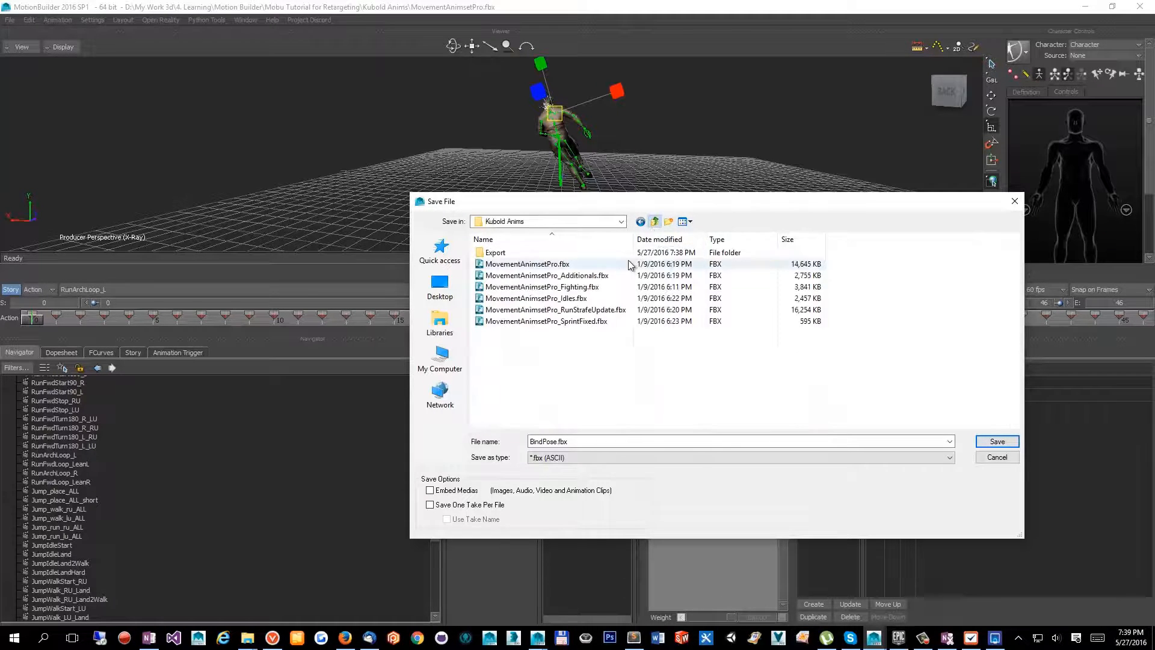
{"action": "left_click", "coordinate": [668, 222]}
{"action": "type", "text": "Exp"}
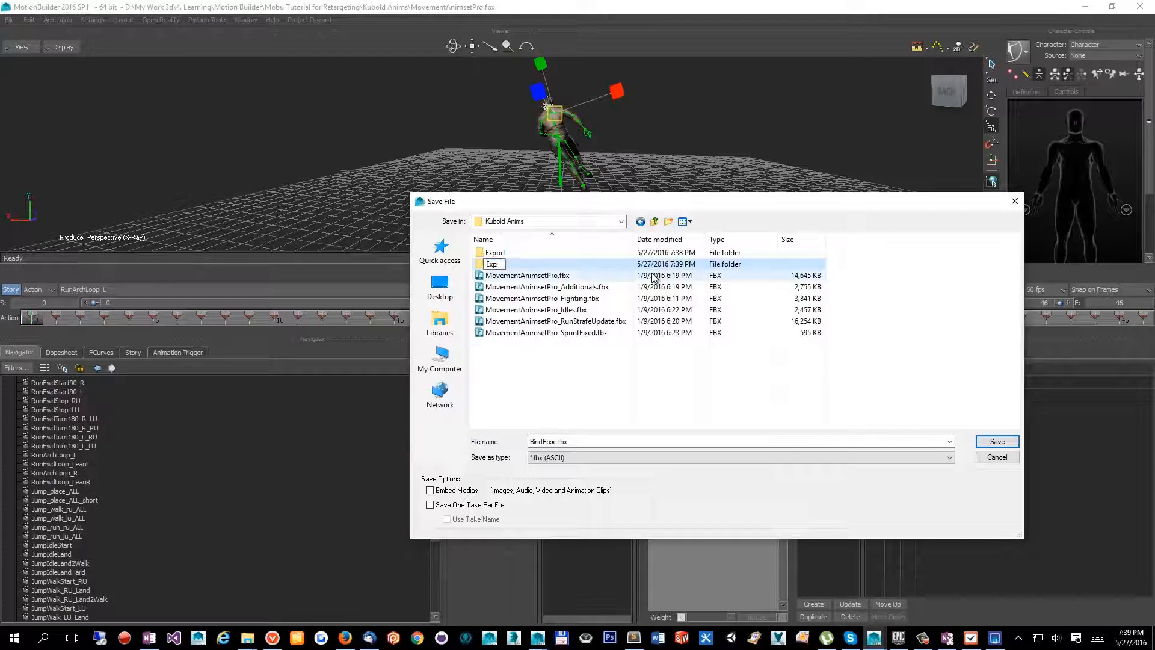
{"action": "type", "text": "ort2"}
{"action": "key", "text": "Return"}
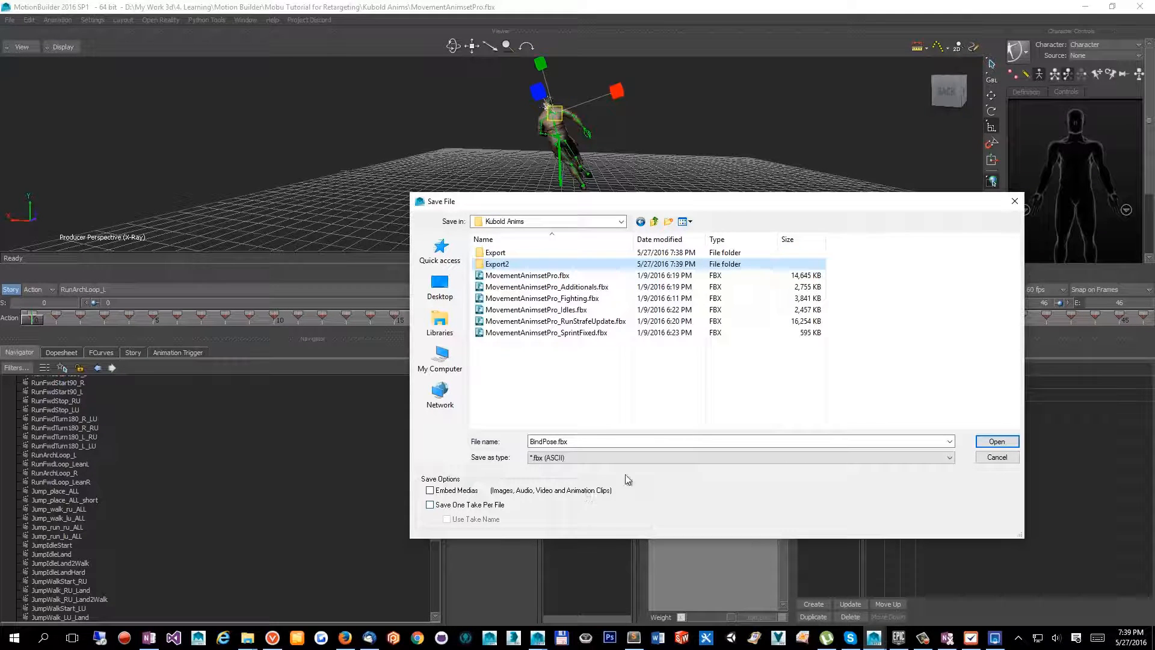
Step: Save the whole scene into the Export2 folder as the ASCII file BindPose.fbx with no takes marked for export
{"action": "double_click", "coordinate": [511, 264]}
{"action": "left_click", "coordinate": [996, 442]}
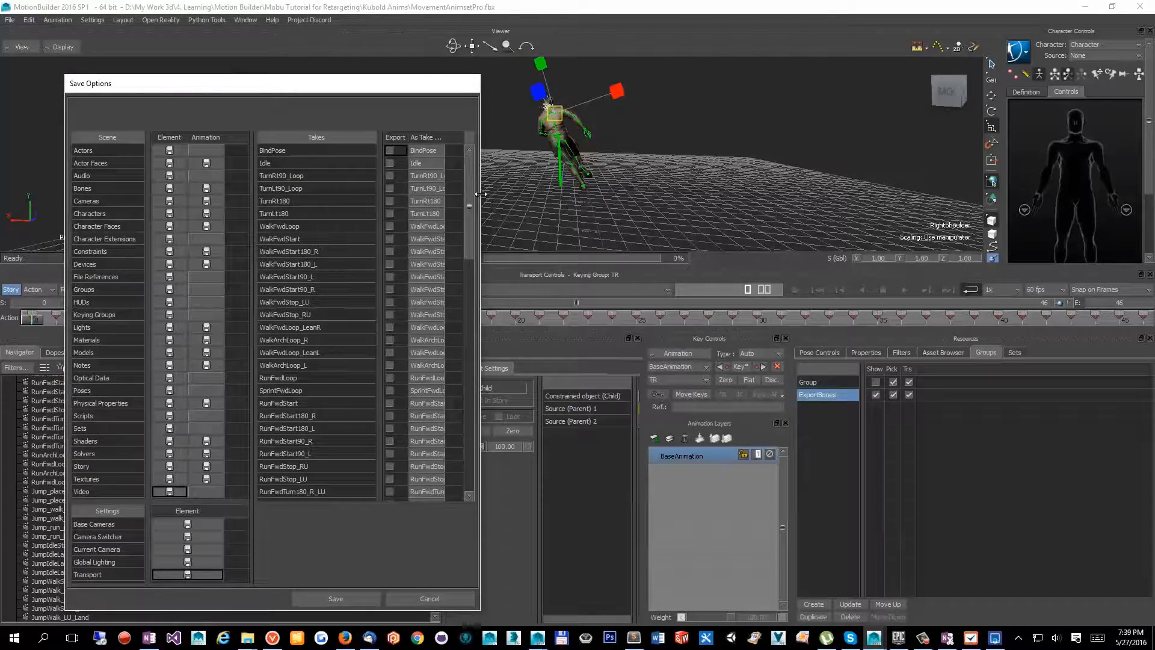
{"action": "left_click_drag", "start_coordinate": [468, 225], "coordinate": [478, 312]}
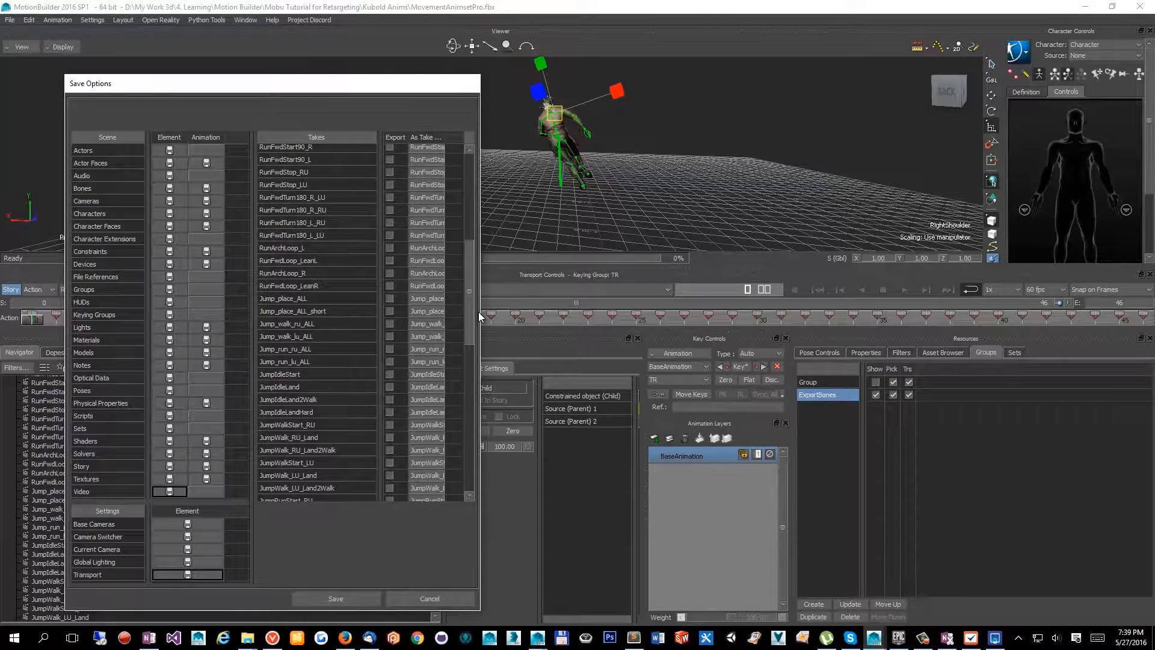
{"action": "left_click", "coordinate": [361, 600]}
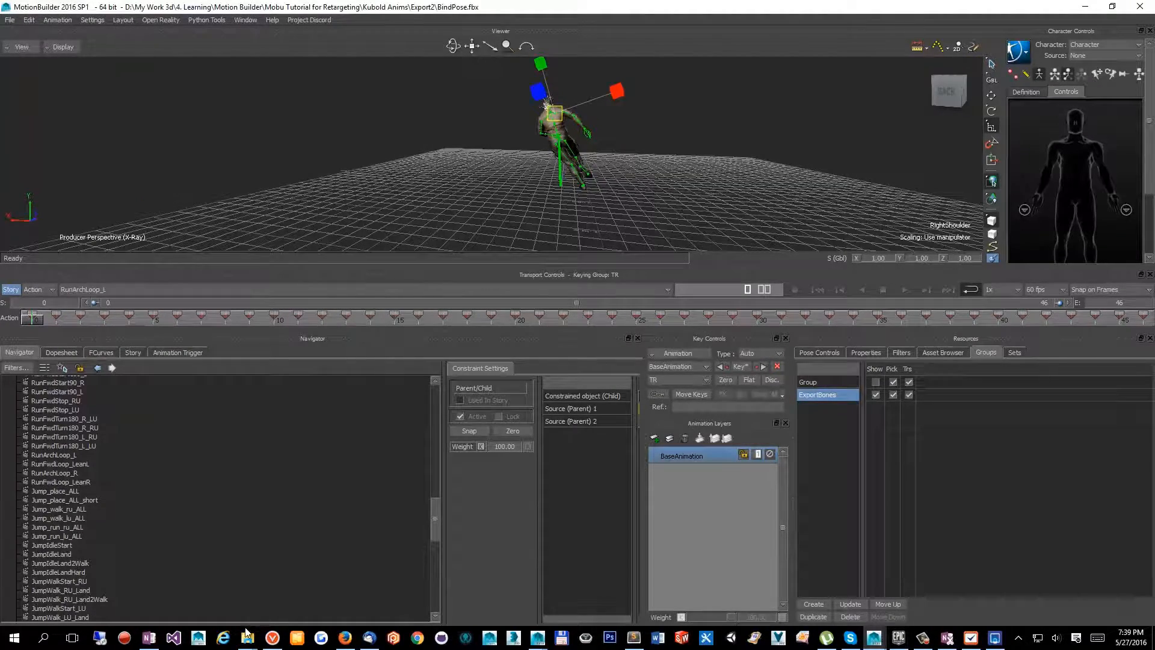
Step: Switch to File Explorer, open the Export2 folder inside Kubold Anims and select BindPose.fbx
{"action": "mouse_move", "coordinate": [246, 635]}
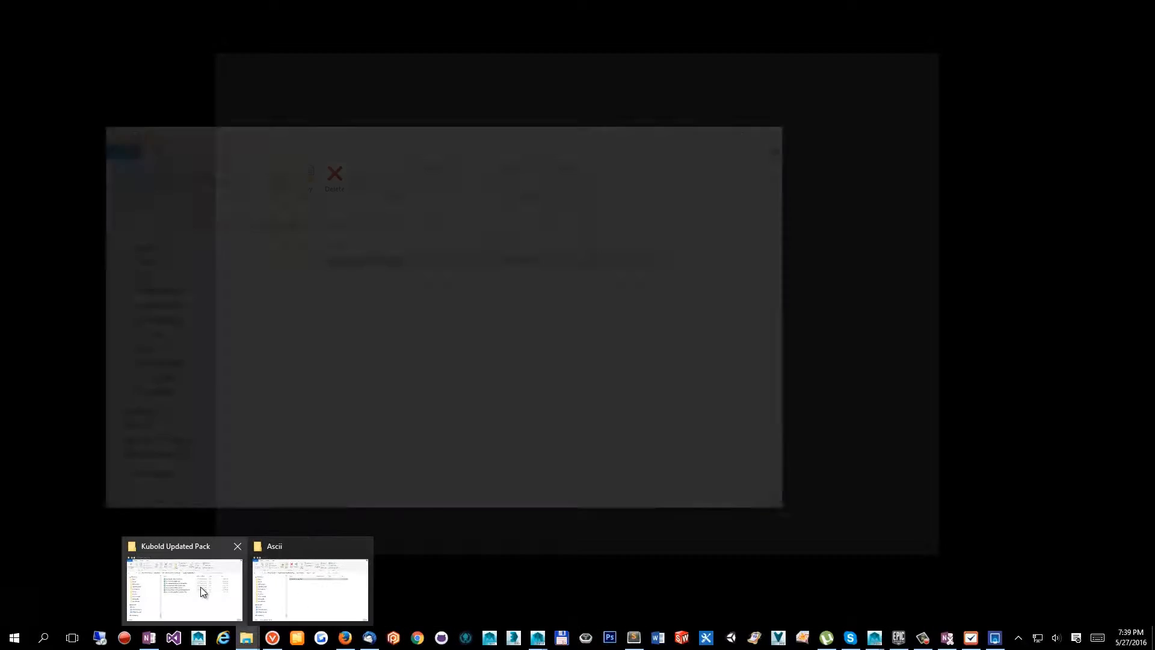
{"action": "left_click", "coordinate": [335, 601]}
{"action": "left_click", "coordinate": [426, 224]}
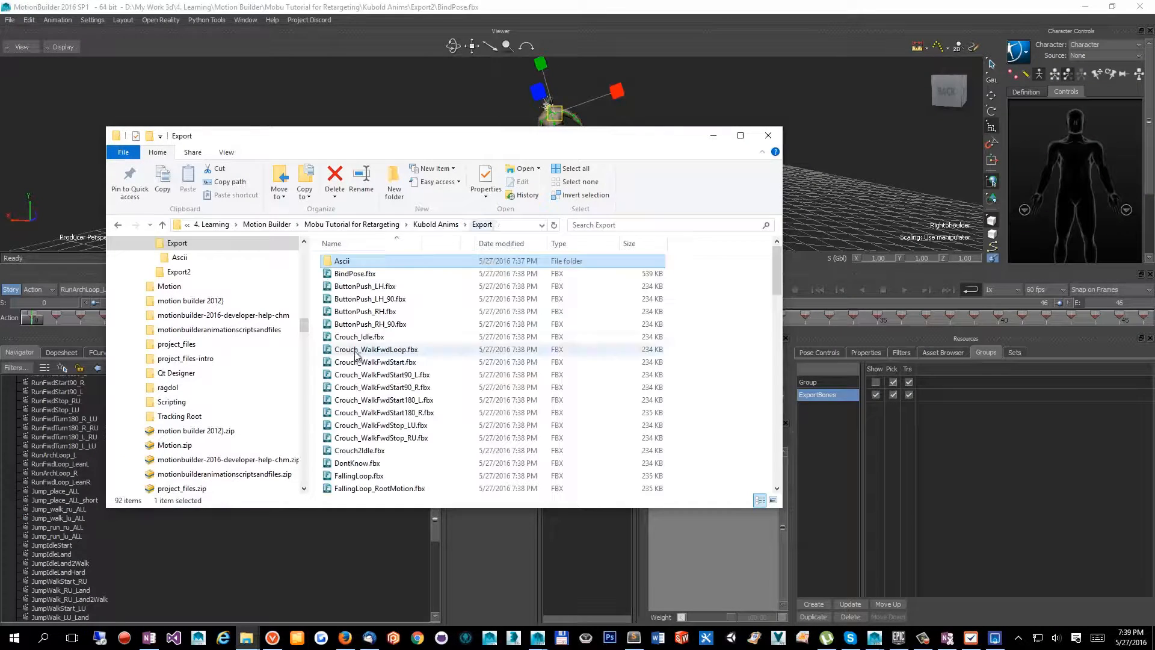
{"action": "left_click", "coordinate": [435, 224]}
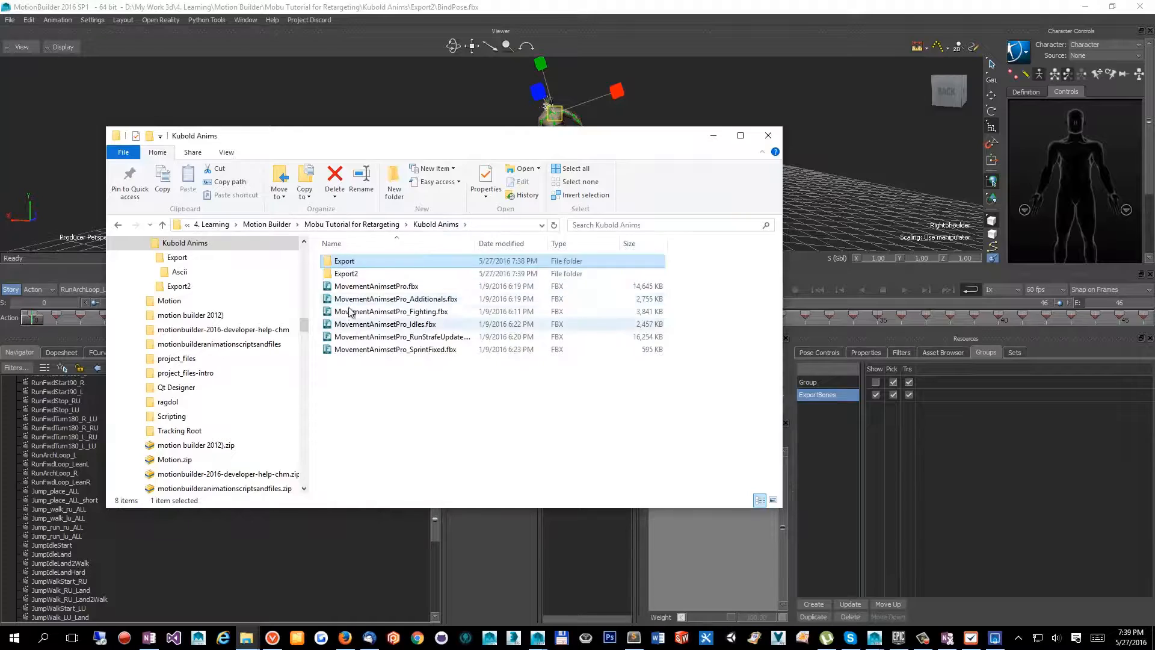
{"action": "double_click", "coordinate": [346, 273]}
{"action": "left_click", "coordinate": [349, 268]}
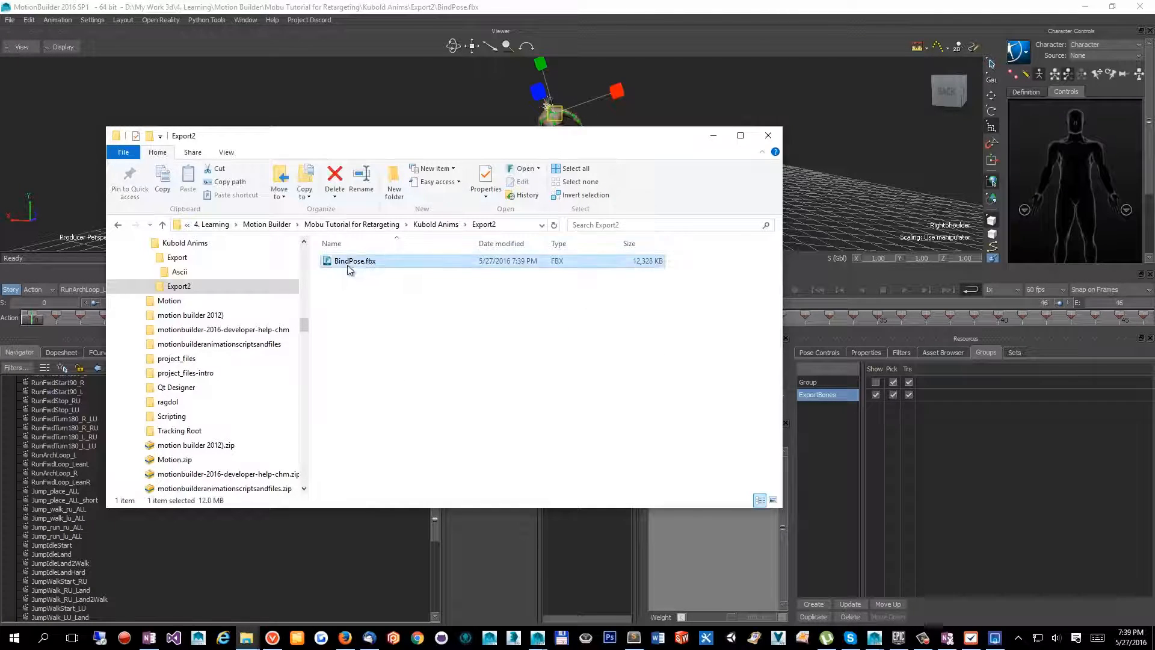
Step: Open BindPose.fbx in Sublime Text, examine its header and overall contents, and minimize the editor
{"action": "right_click", "coordinate": [347, 261]}
{"action": "left_click", "coordinate": [271, 278]}
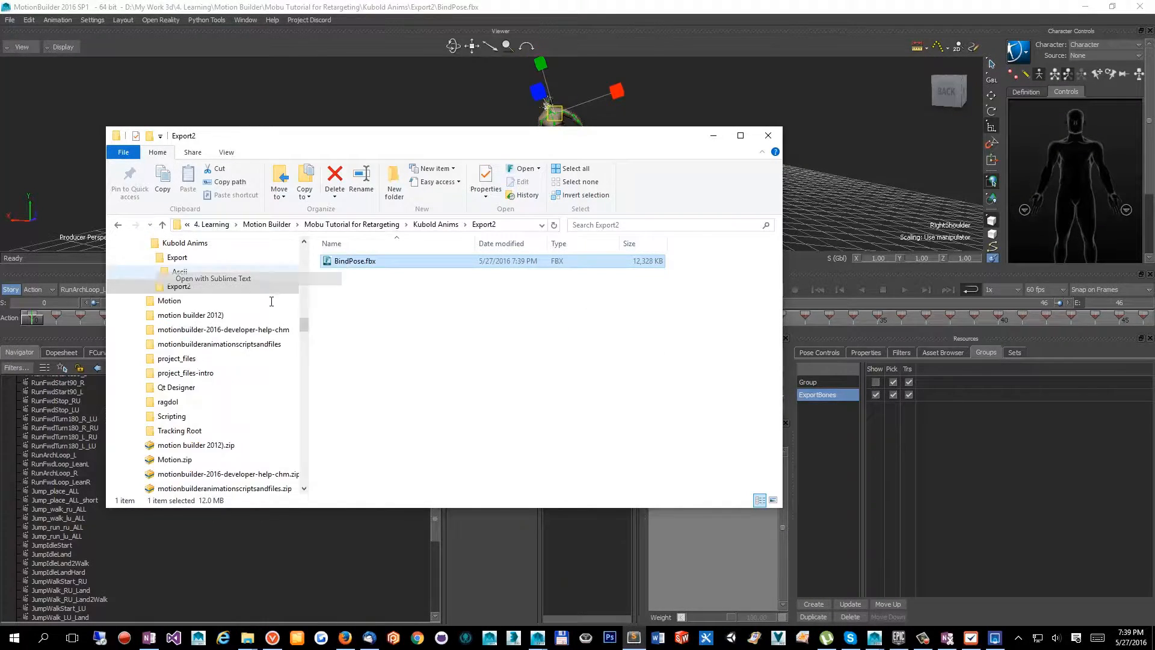
{"action": "left_click_drag", "start_coordinate": [268, 150], "coordinate": [181, 595]}
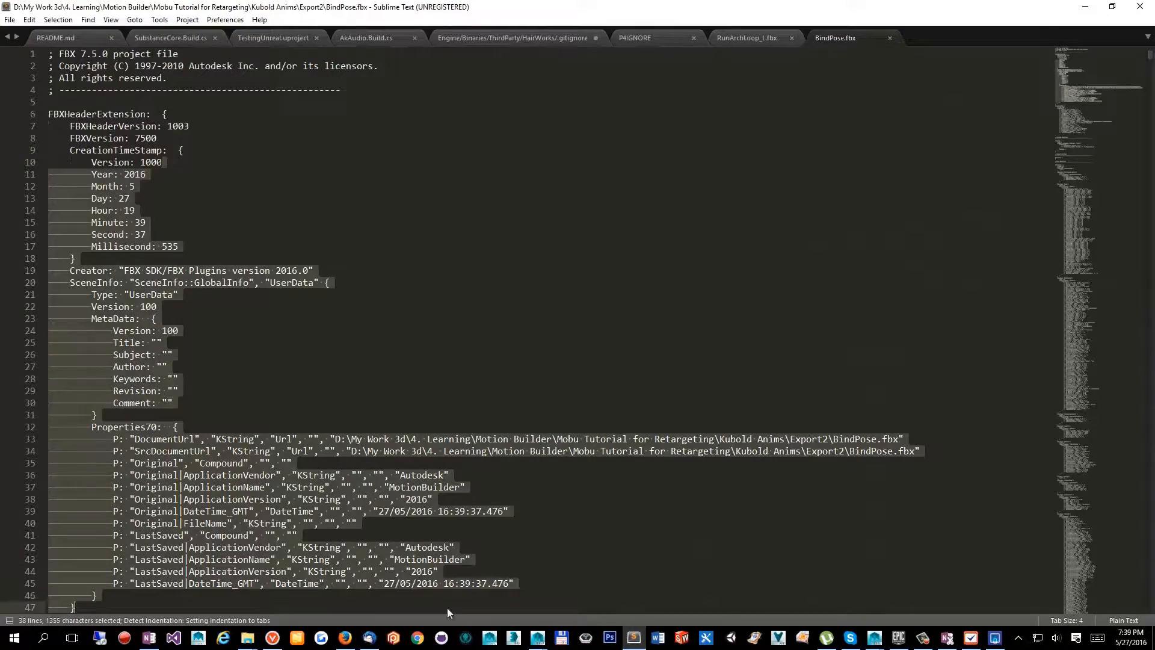
{"action": "left_click_drag", "start_coordinate": [1114, 73], "coordinate": [1112, 225]}
{"action": "left_click_drag", "start_coordinate": [1108, 258], "coordinate": [1104, 36]}
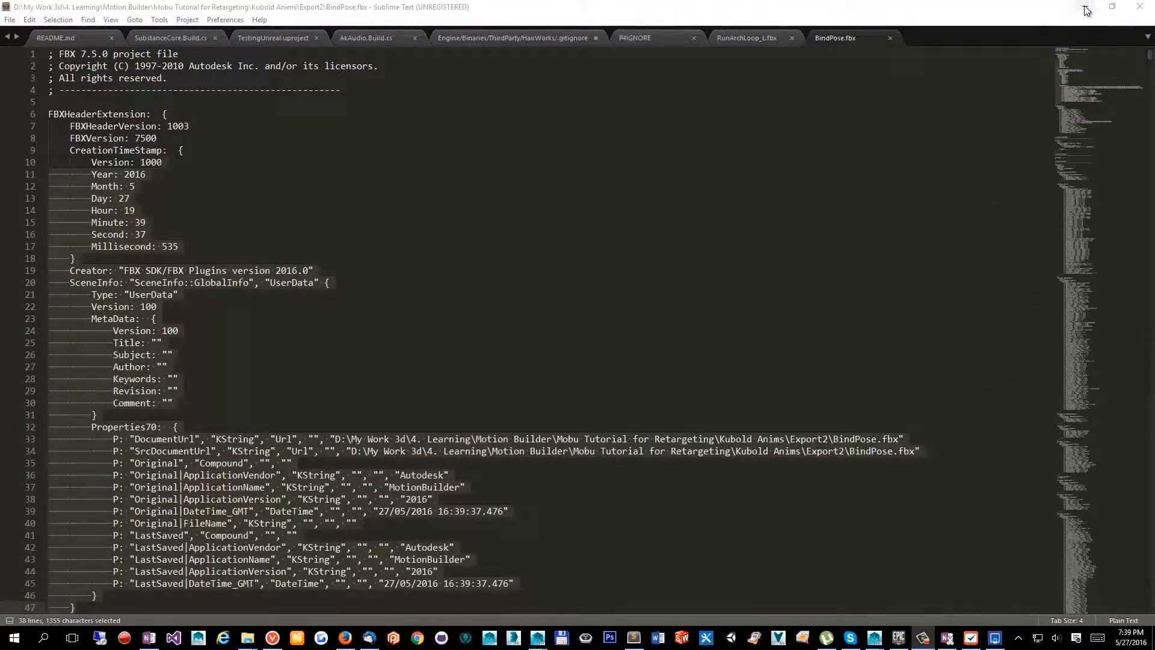
{"action": "left_click", "coordinate": [1087, 6]}
Step: Return to MotionBuilder, inspect the Root node in the Navigator's scene tree and clear the selection
{"action": "left_click_drag", "start_coordinate": [571, 206], "coordinate": [751, 232]}
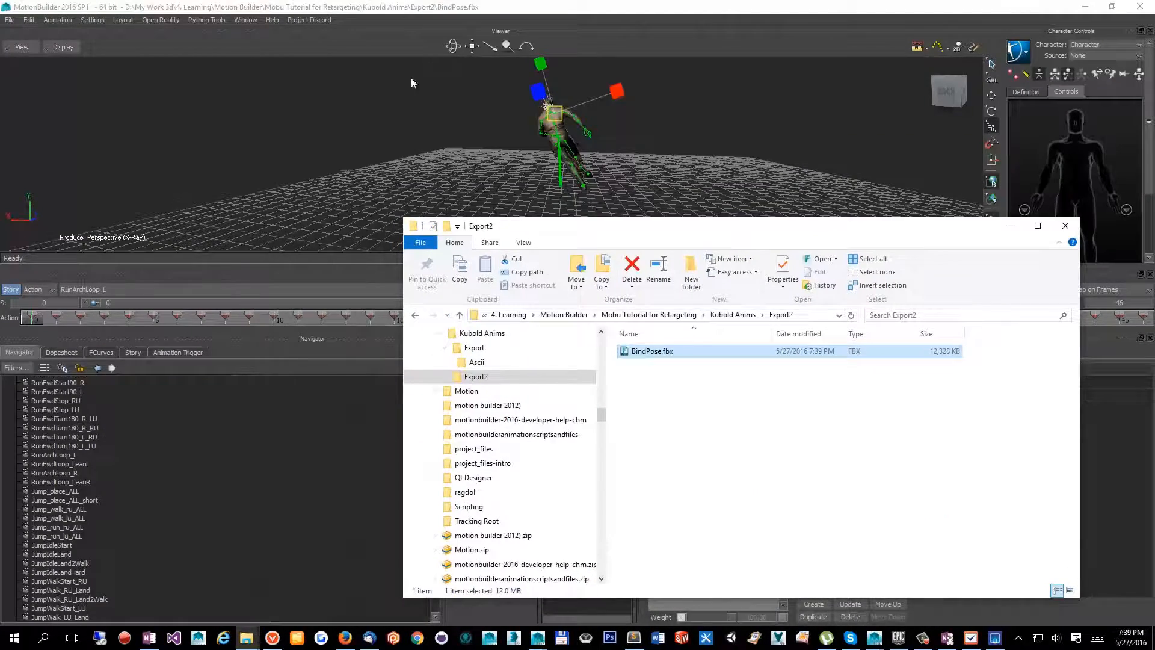
{"action": "left_click", "coordinate": [558, 241]}
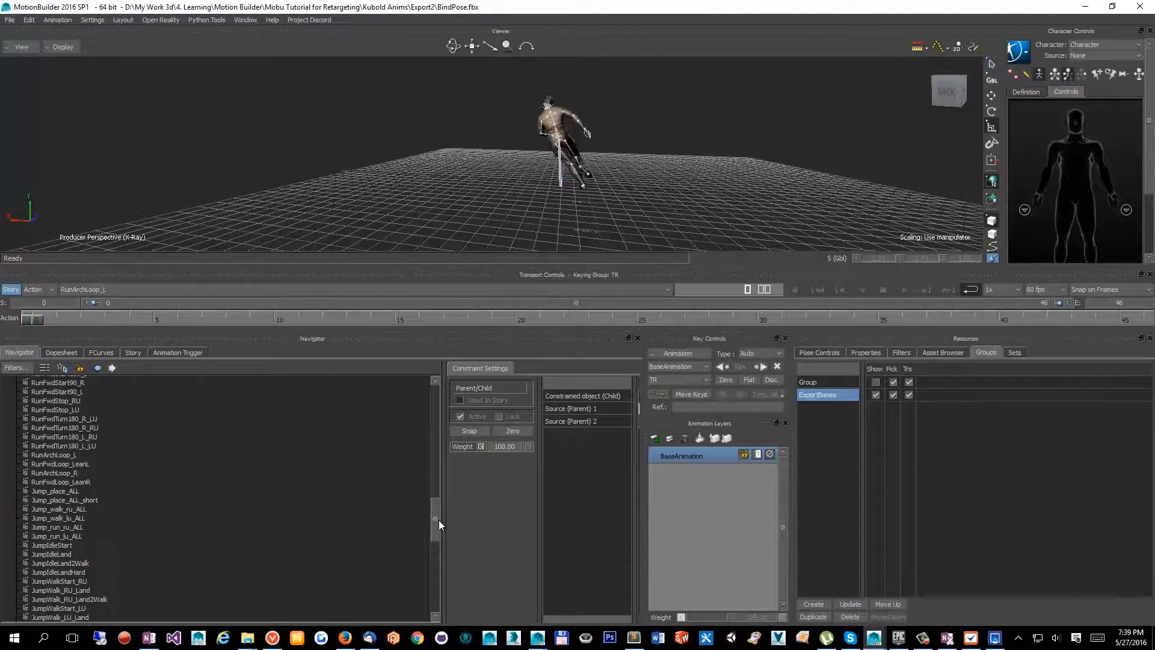
{"action": "left_click_drag", "start_coordinate": [438, 520], "coordinate": [449, 381]}
{"action": "left_click", "coordinate": [17, 407]}
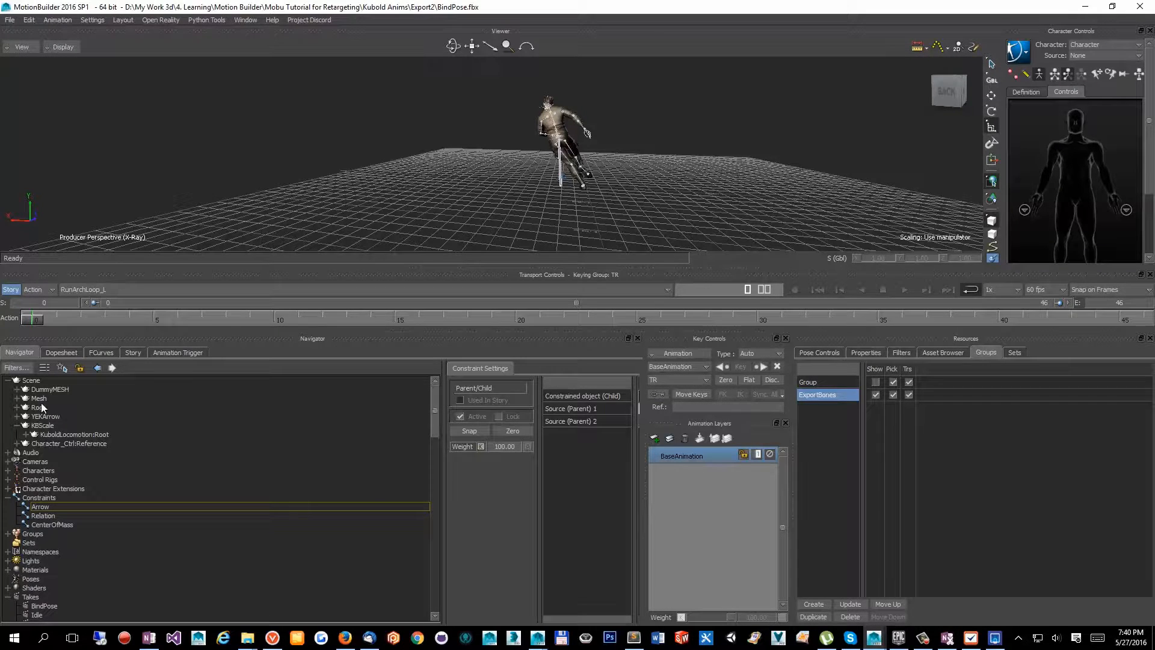
{"action": "left_click", "coordinate": [40, 408]}
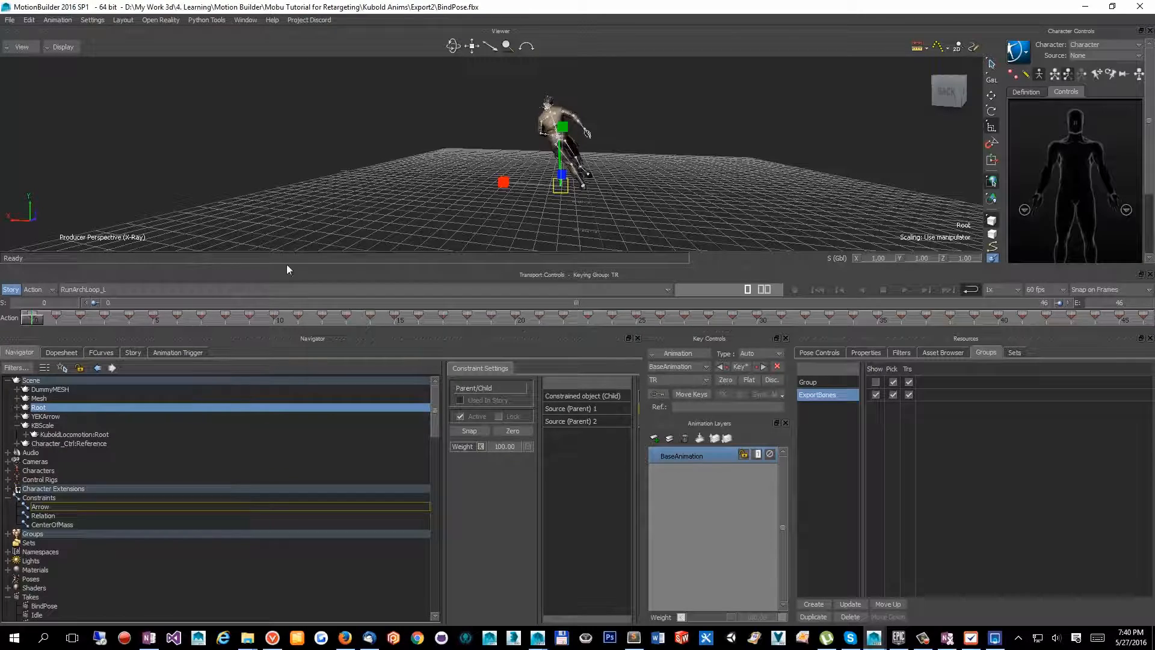
{"action": "left_click", "coordinate": [378, 101]}
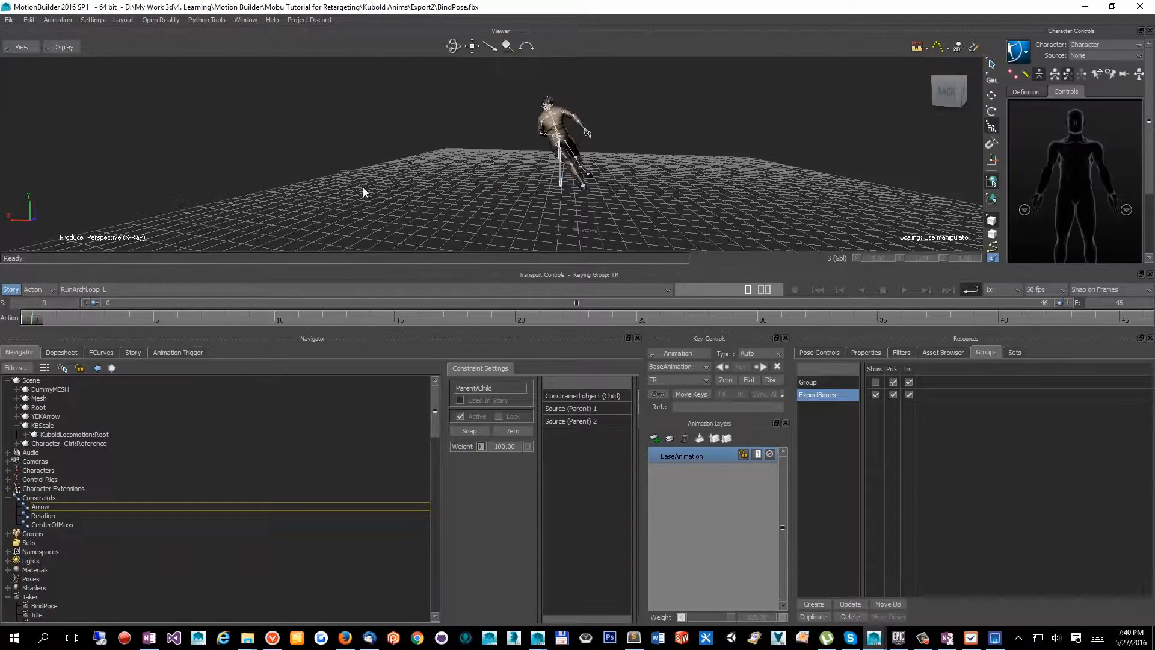
{"action": "left_click_drag", "start_coordinate": [396, 182], "coordinate": [456, 199], "text": "alt"}
{"action": "scroll", "coordinate": [544, 175], "scroll_direction": "up", "scroll_amount": 5}
{"action": "scroll", "coordinate": [527, 179], "scroll_direction": "down", "scroll_amount": 3}
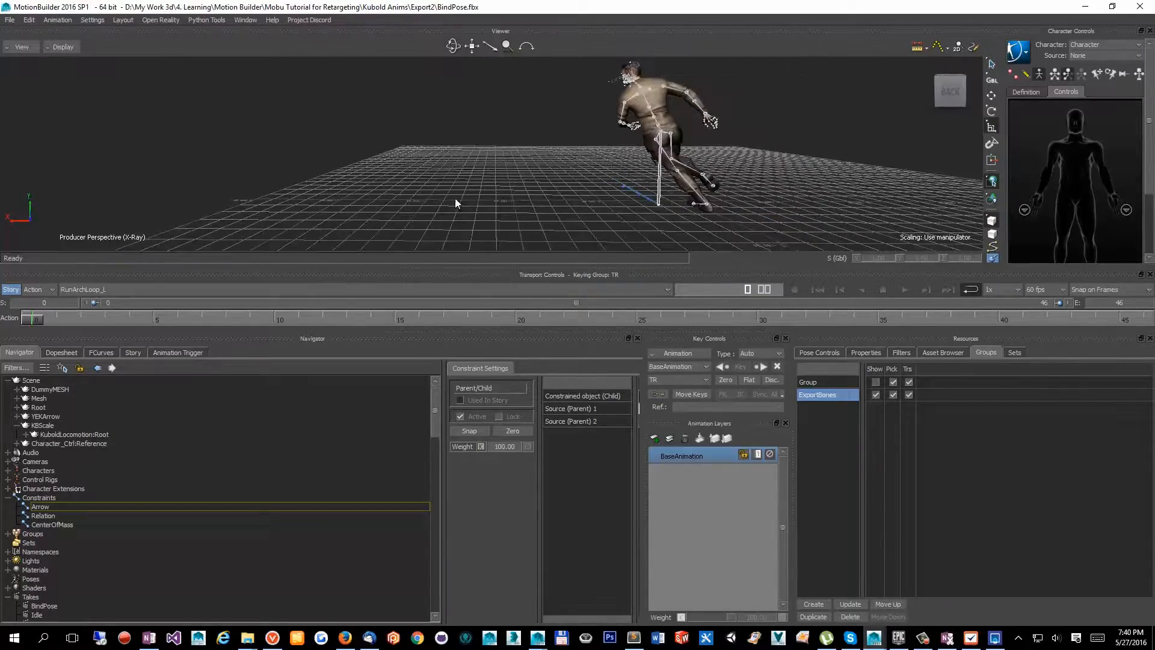
{"action": "scroll", "coordinate": [548, 182], "scroll_direction": "down", "scroll_amount": 3}
{"action": "left_click_drag", "start_coordinate": [547, 179], "coordinate": [463, 194], "text": "alt"}
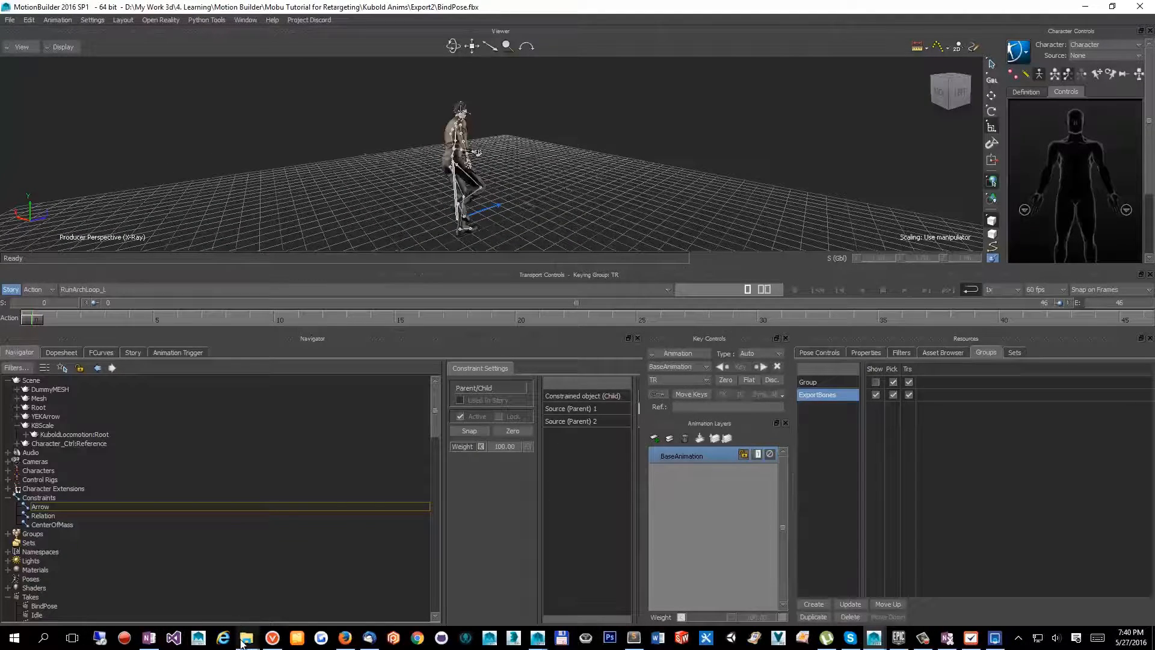
Step: Switch to File Explorer and open the config folder under Documents, MB, 2016-x64
{"action": "mouse_move", "coordinate": [243, 641]}
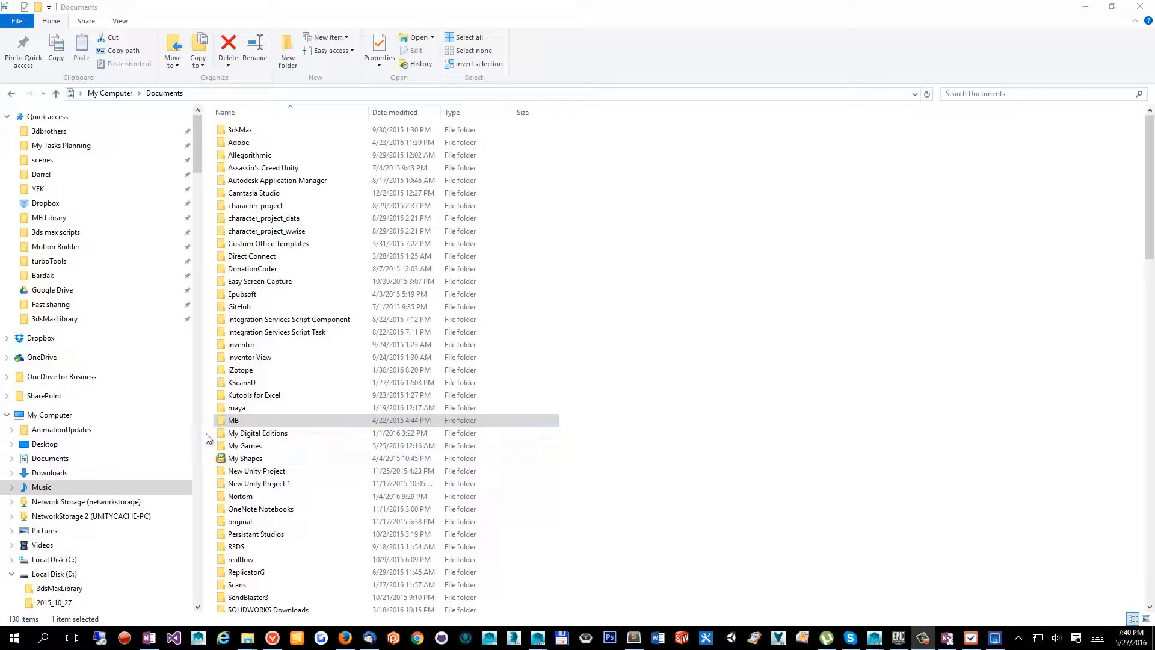
{"action": "left_click", "coordinate": [233, 421]}
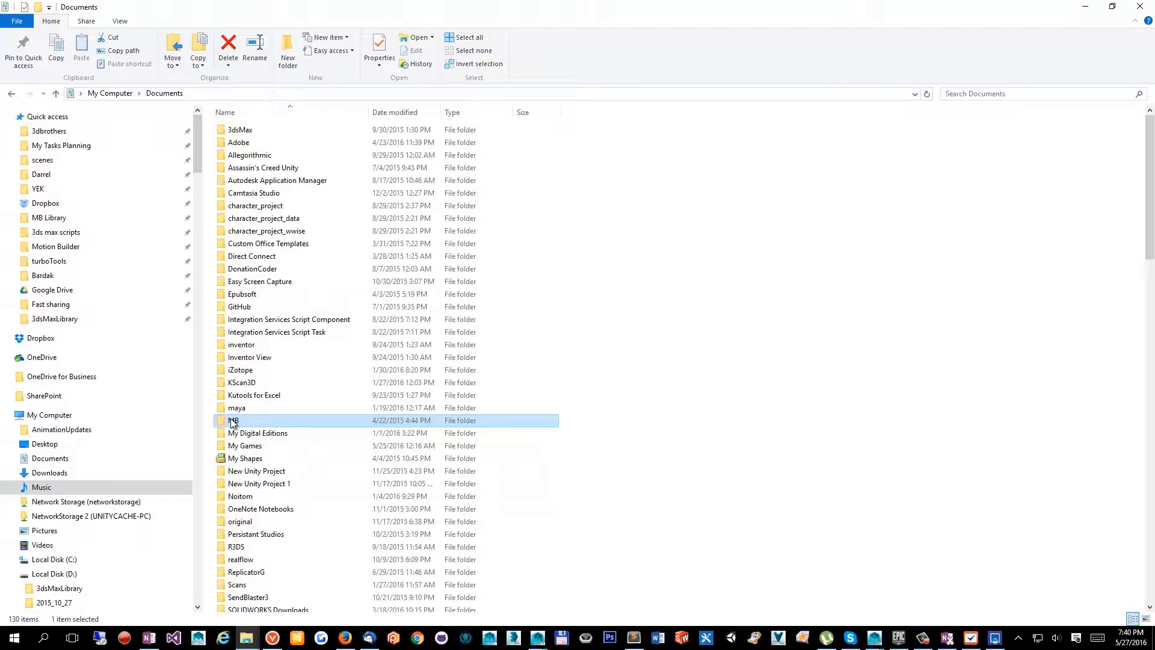
{"action": "double_click", "coordinate": [232, 421]}
{"action": "double_click", "coordinate": [250, 145]}
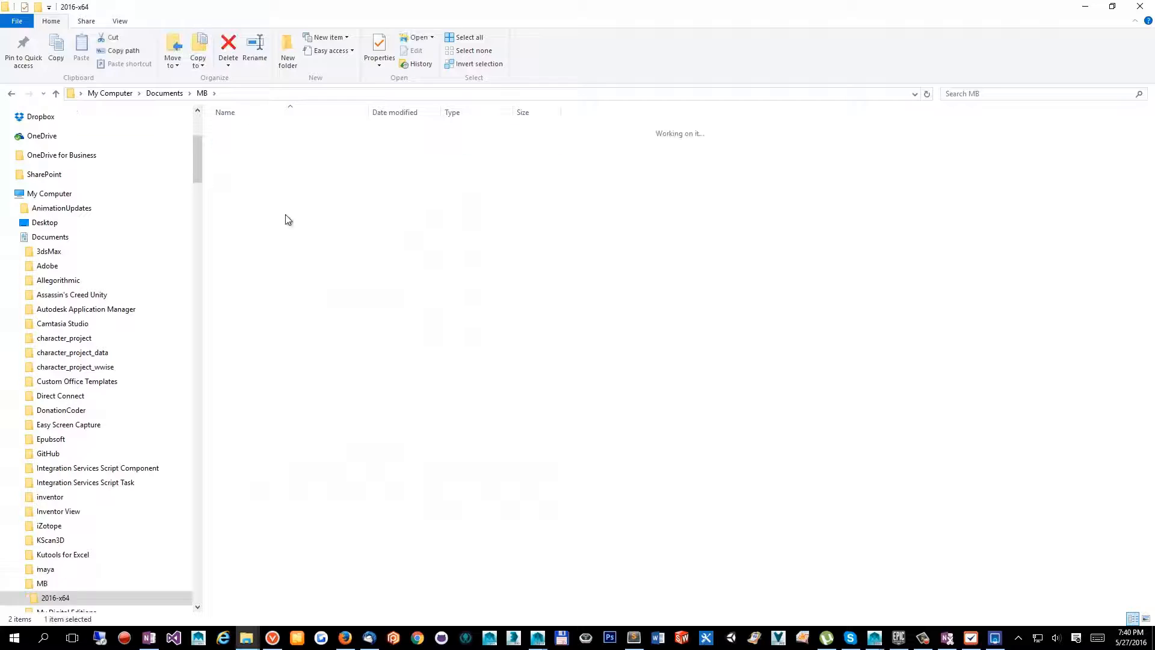
{"action": "double_click", "coordinate": [290, 129]}
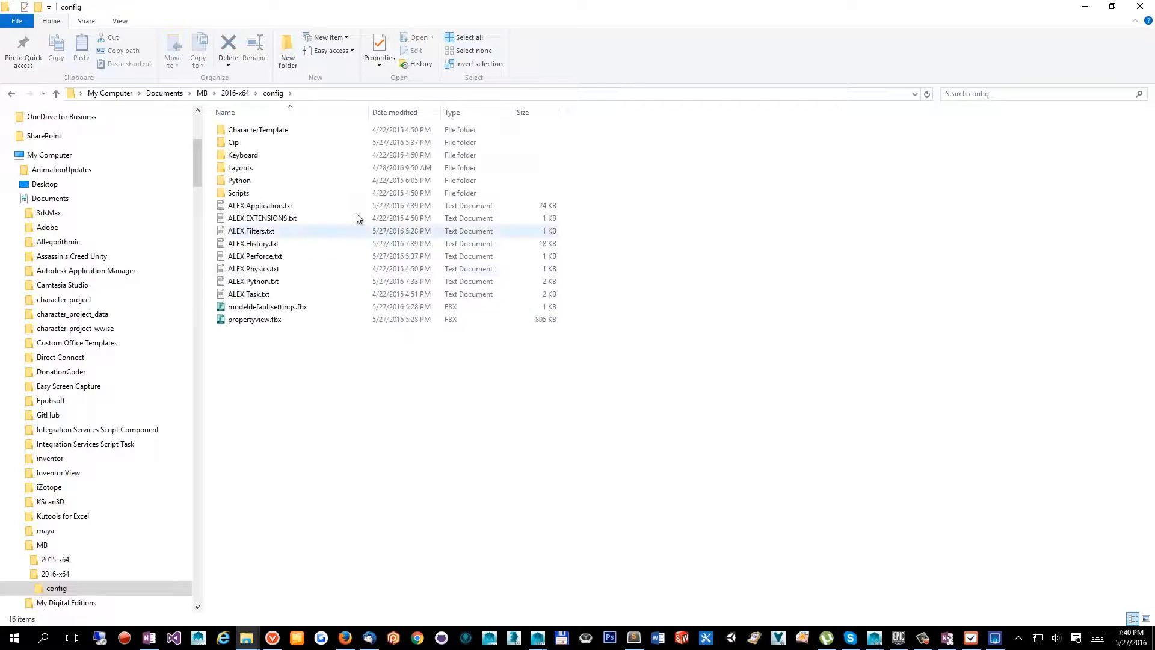
{"action": "left_click", "coordinate": [281, 215]}
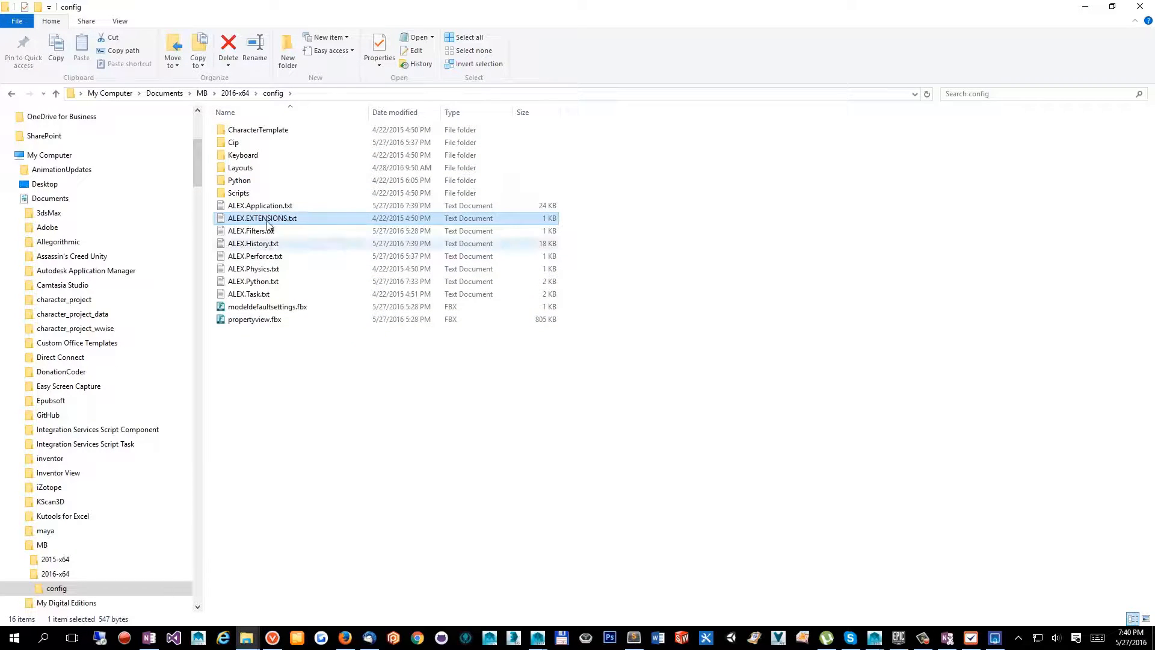
{"action": "left_click", "coordinate": [275, 208]}
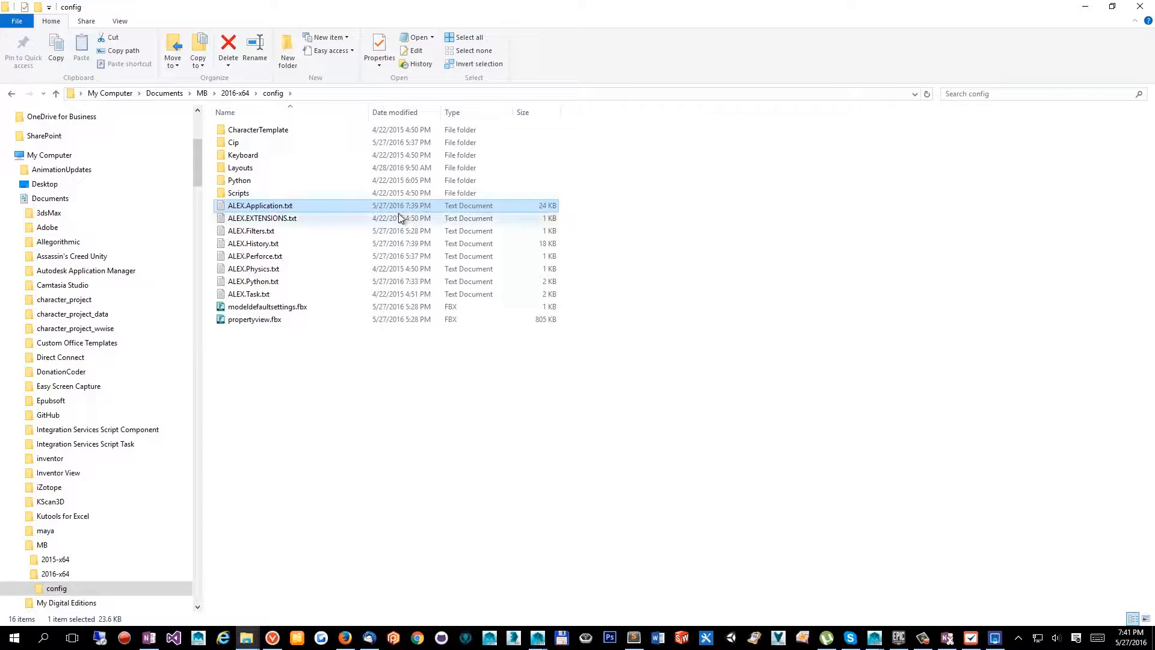
{"action": "double_click", "coordinate": [313, 206]}
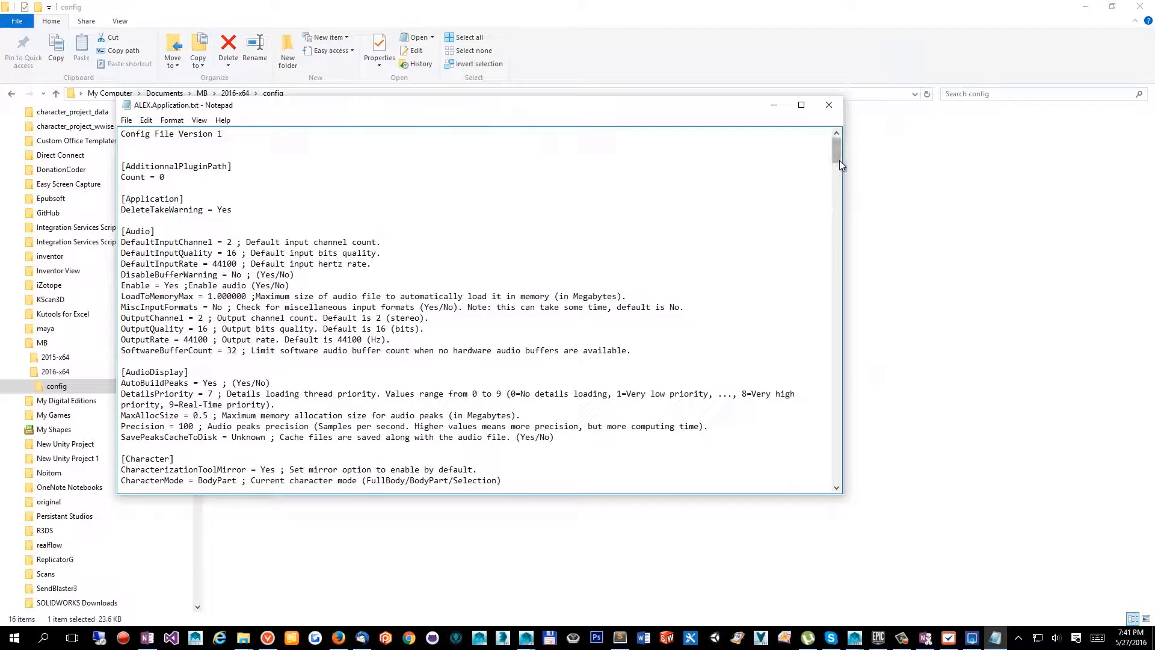
{"action": "left_click", "coordinate": [826, 105]}
Step: Open the Application.txt configuration file from the config folder in Sublime Text
{"action": "right_click", "coordinate": [278, 206]}
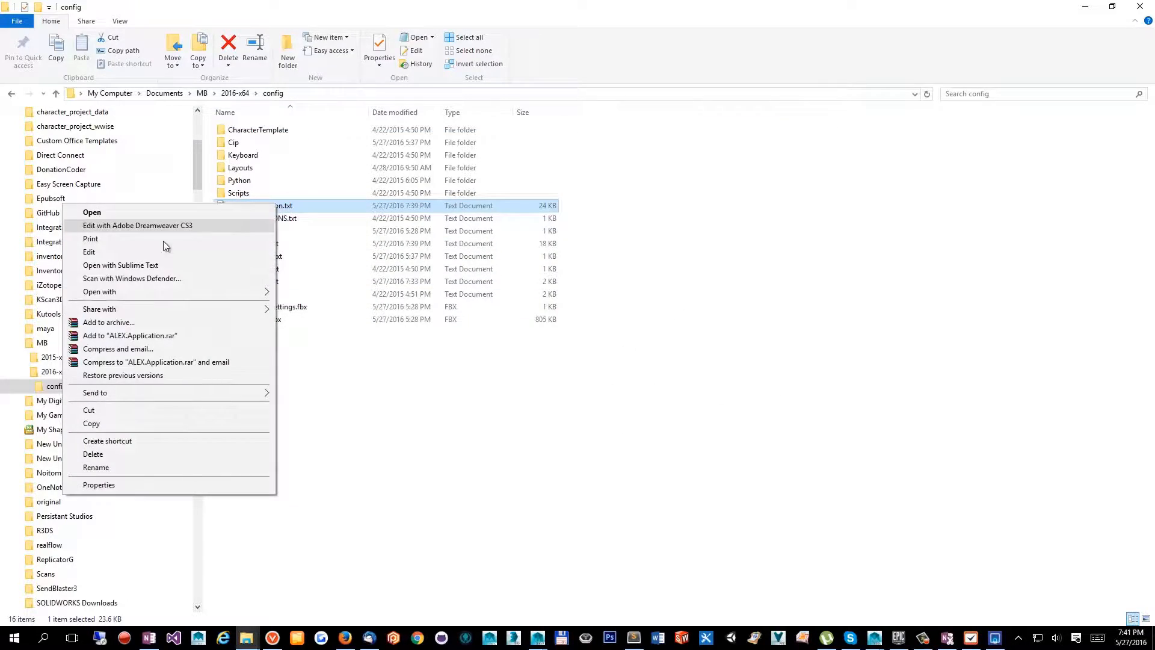
{"action": "left_click", "coordinate": [152, 265]}
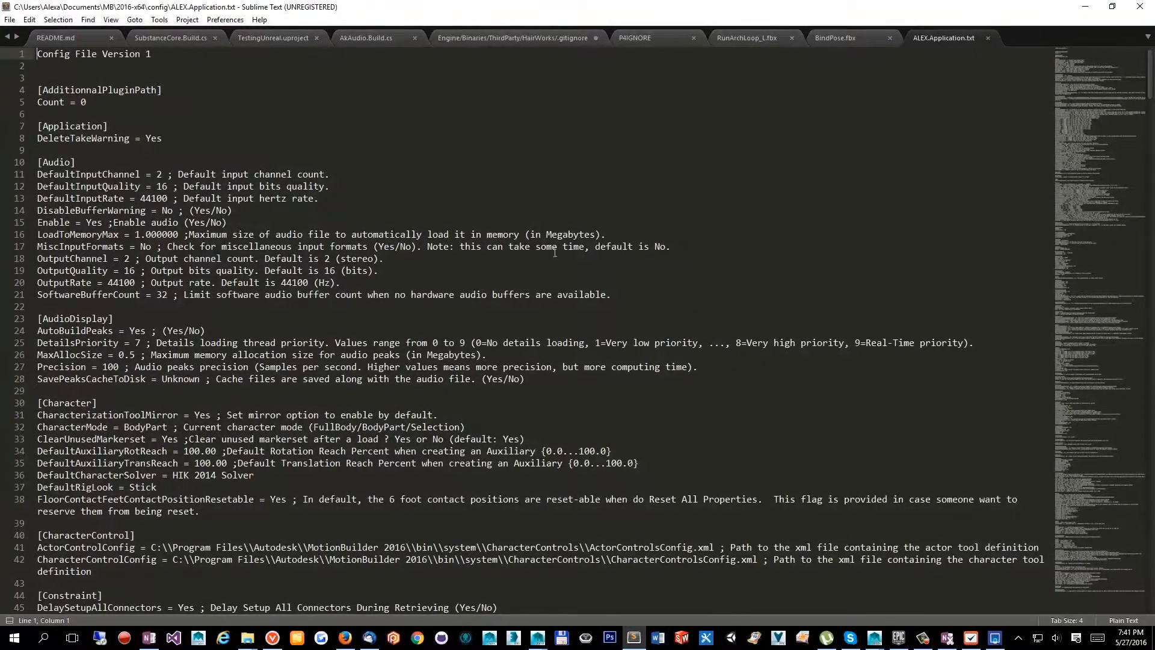
{"action": "left_click", "coordinate": [472, 228]}
Step: Search the configuration file for "asci"
{"action": "key", "text": "ctrl+f"}
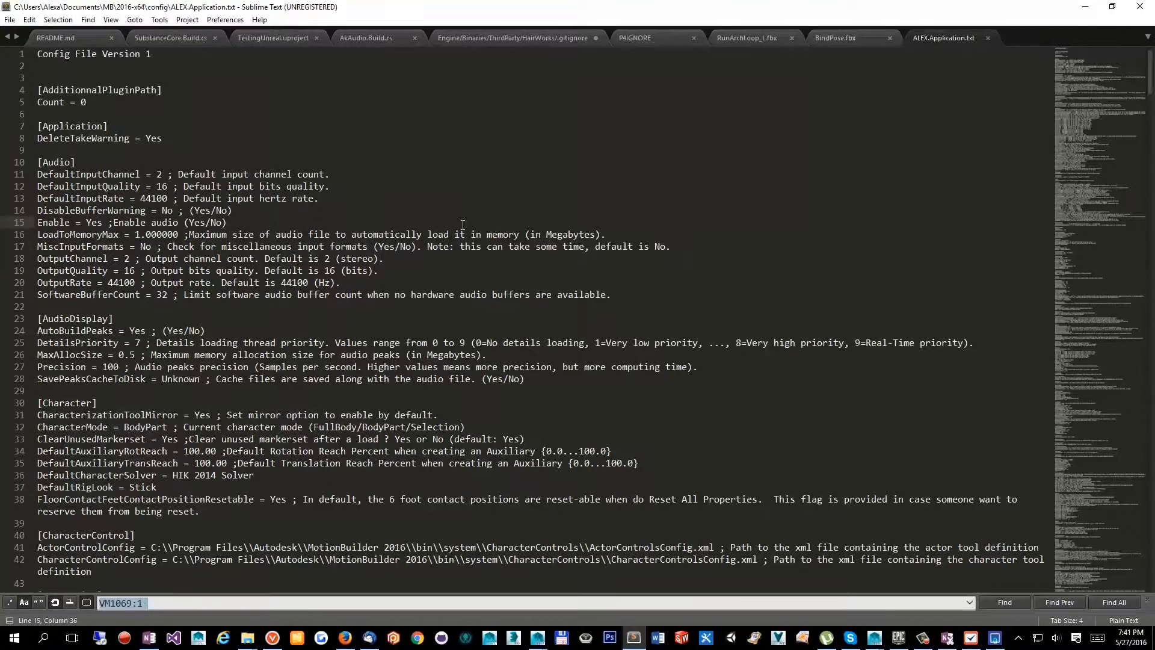
{"action": "type", "text": "ascc"}
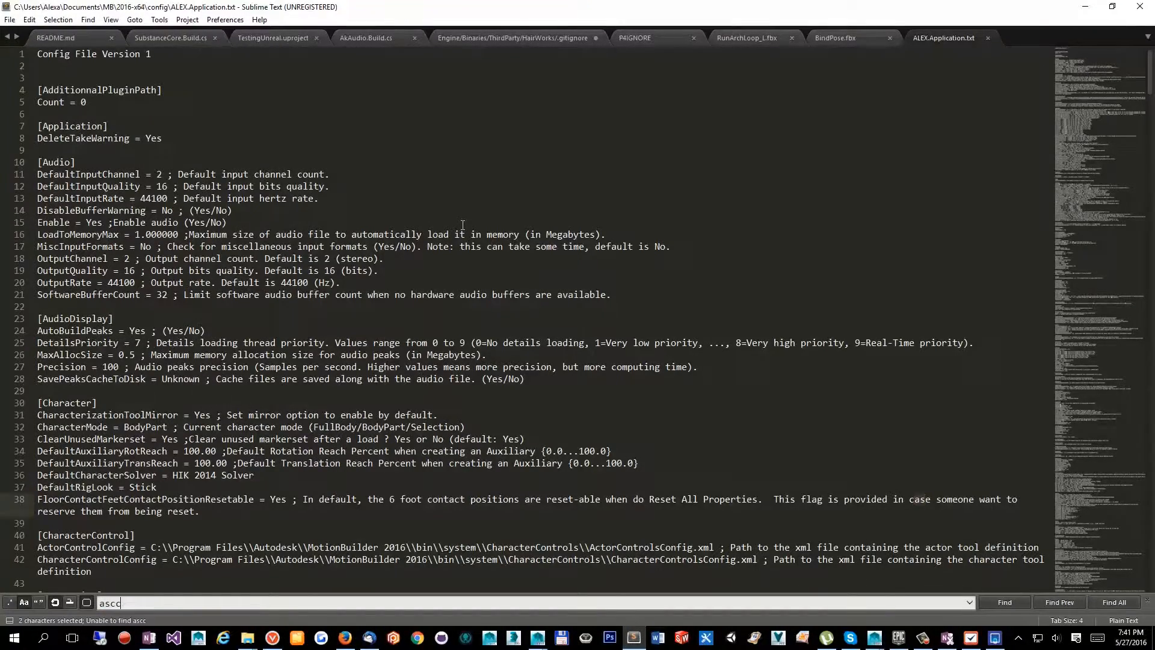
{"action": "key", "text": "BackSpace"}
{"action": "key", "text": "BackSpace"}
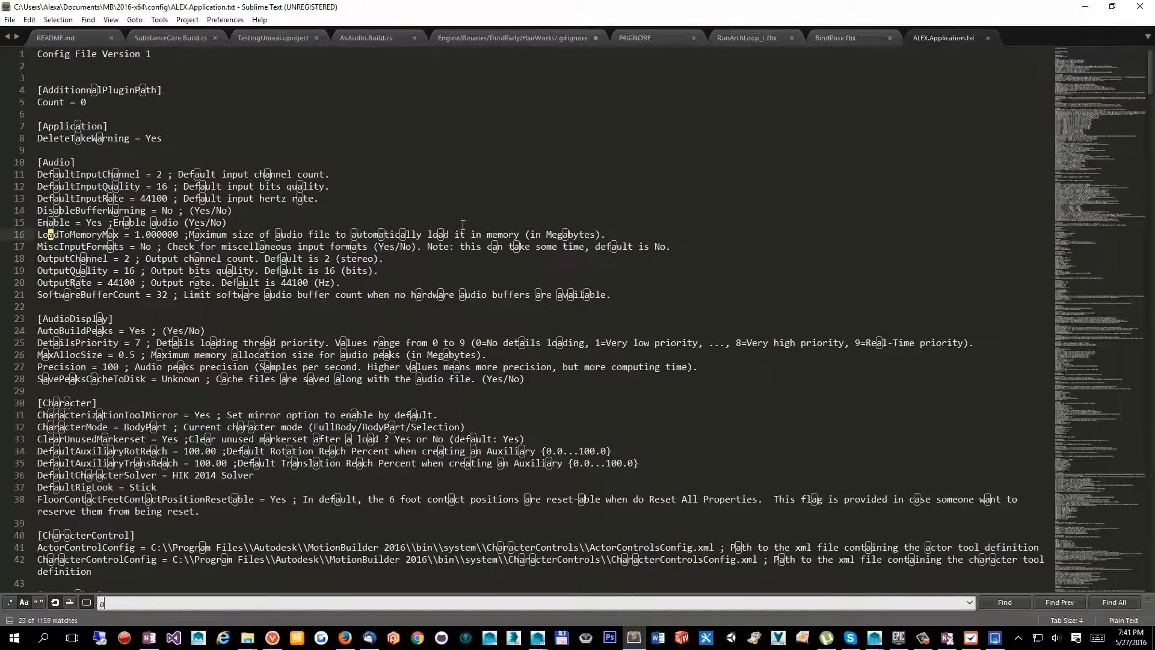
{"action": "type", "text": "sci"}
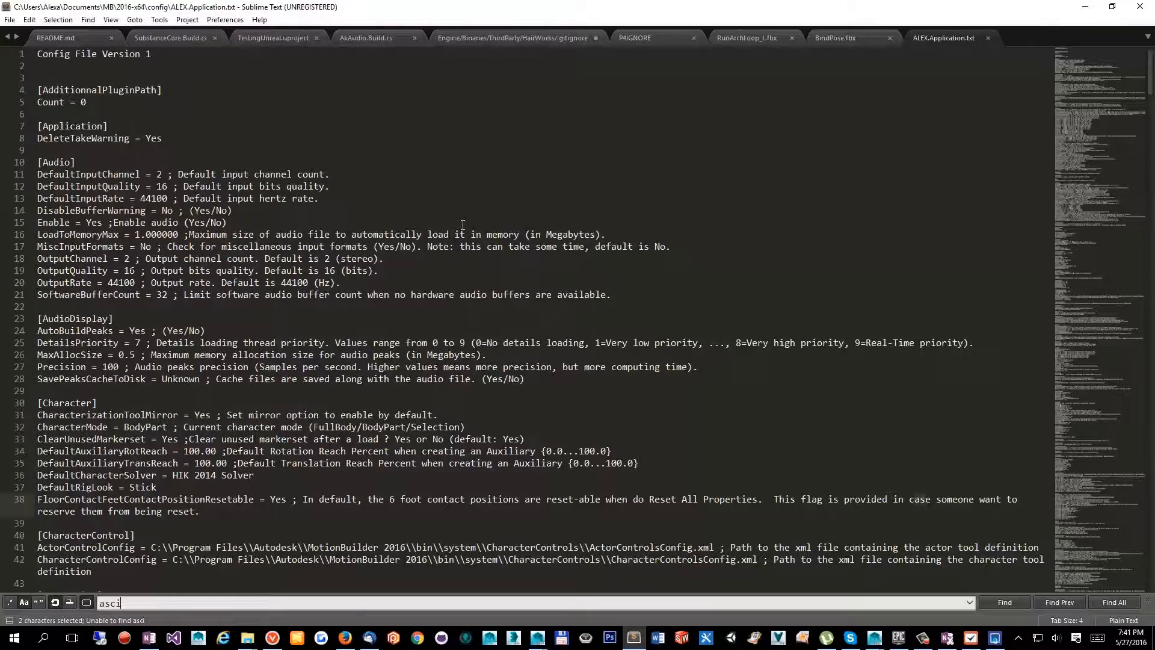
Step: Search the configuration file for "binar" and its shorter form "bin", and clear the search text
{"action": "key", "text": "BackSpace"}
{"action": "key", "text": "BackSpace"}
{"action": "key", "text": "BackSpace"}
{"action": "key", "text": "BackSpace"}
{"action": "type", "text": "binar"}
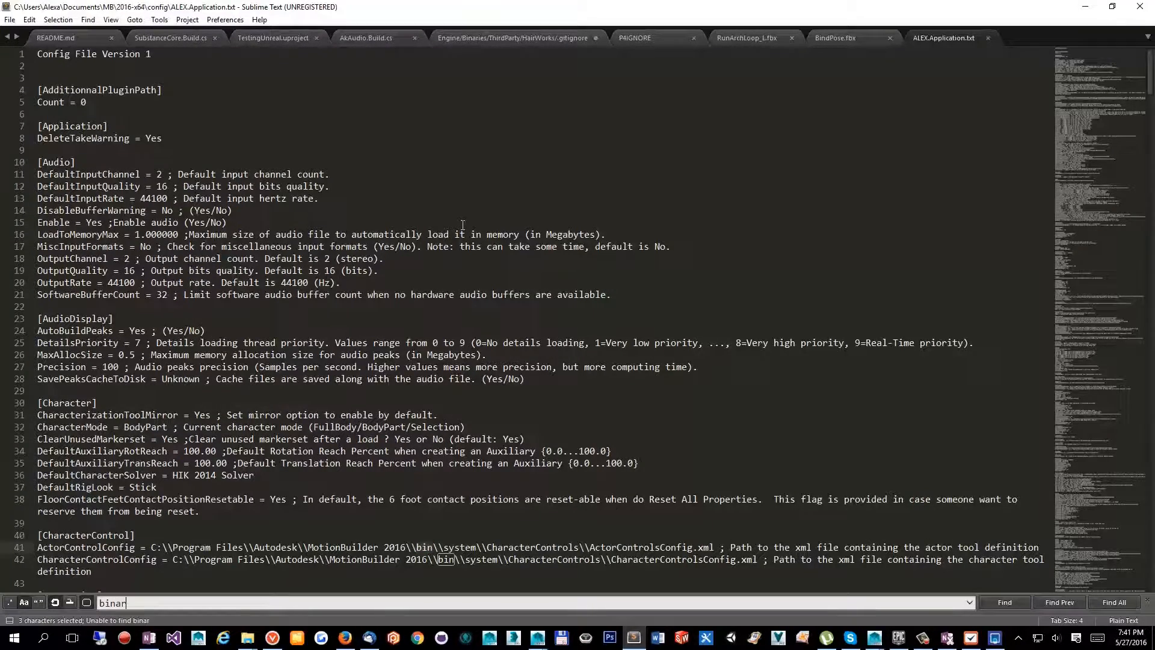
{"action": "key", "text": "BackSpace"}
{"action": "key", "text": "BackSpace"}
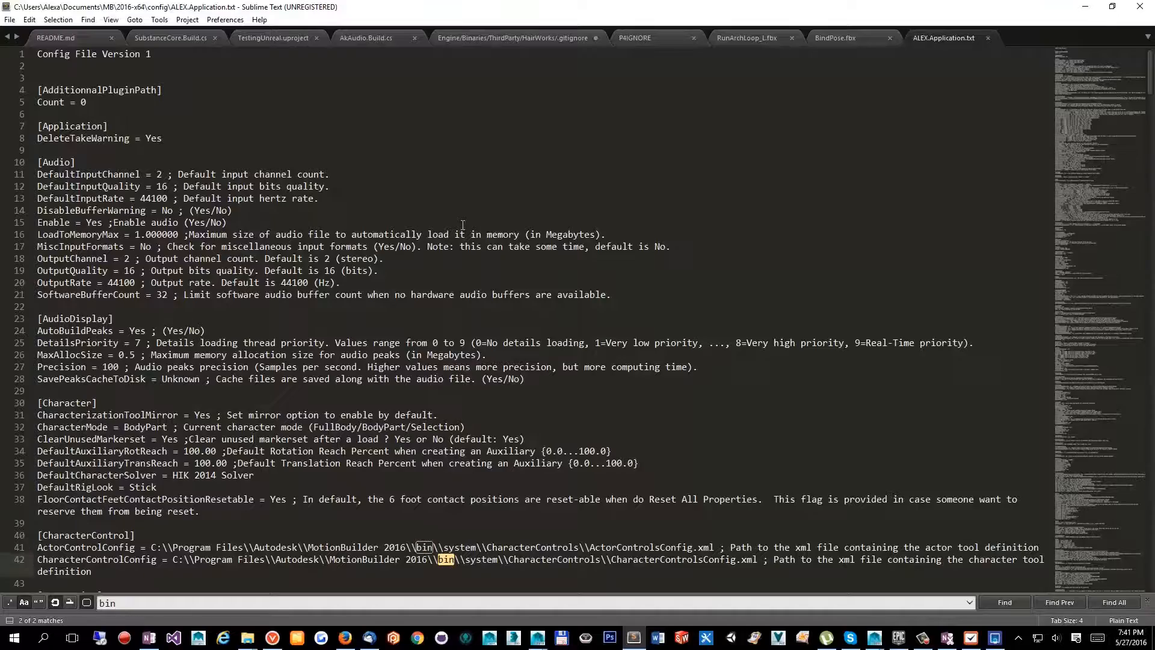
{"action": "key", "text": "BackSpace"}
{"action": "key", "text": "BackSpace"}
{"action": "key", "text": "BackSpace"}
Step: Look through the configuration file's sections to locate the save options under [SaveLoad]
{"action": "scroll", "coordinate": [462, 224], "scroll_direction": "down", "scroll_amount": 20}
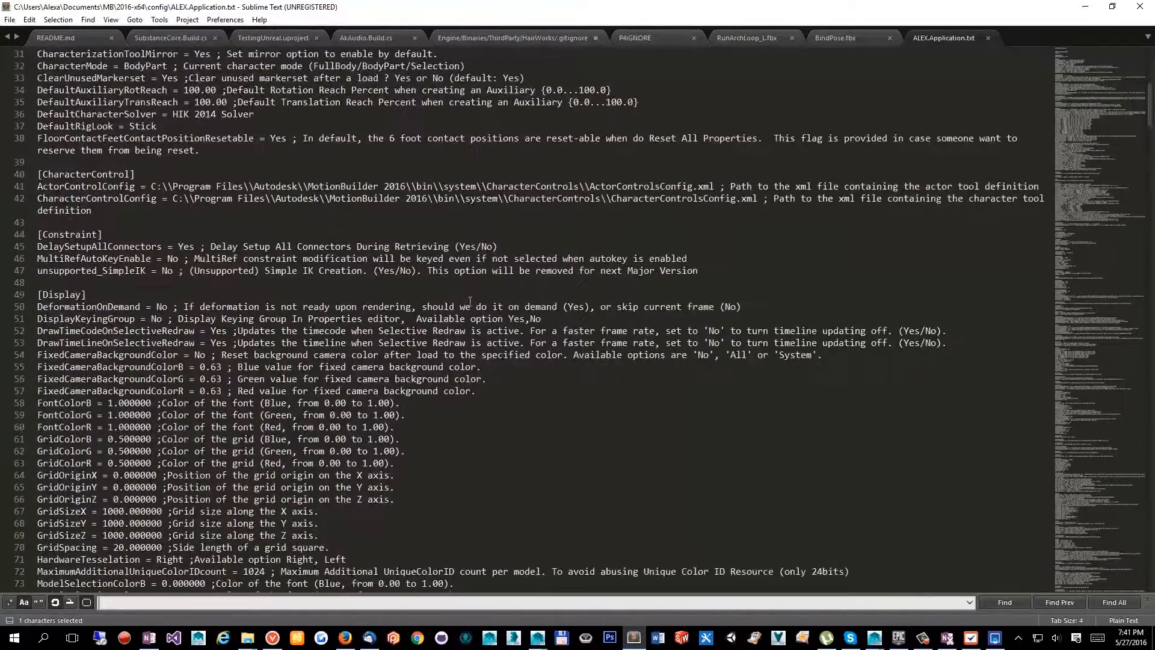
{"action": "scroll", "coordinate": [504, 246], "scroll_direction": "down", "scroll_amount": 4}
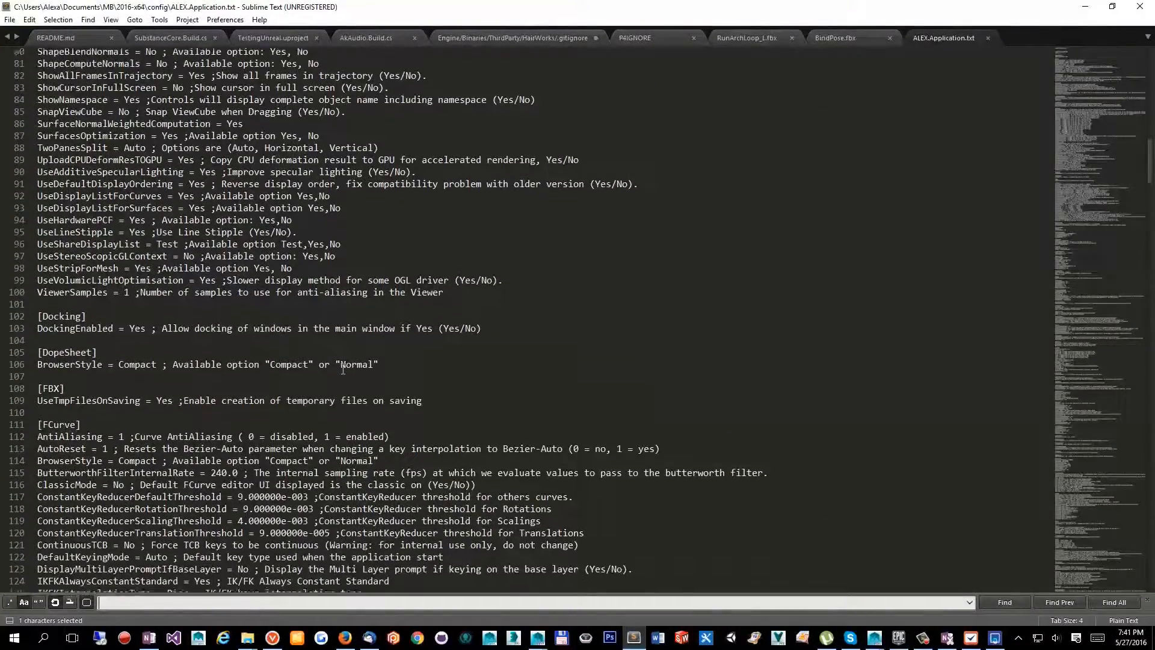
{"action": "left_click", "coordinate": [178, 291]}
{"action": "scroll", "coordinate": [192, 394], "scroll_direction": "down", "scroll_amount": 12}
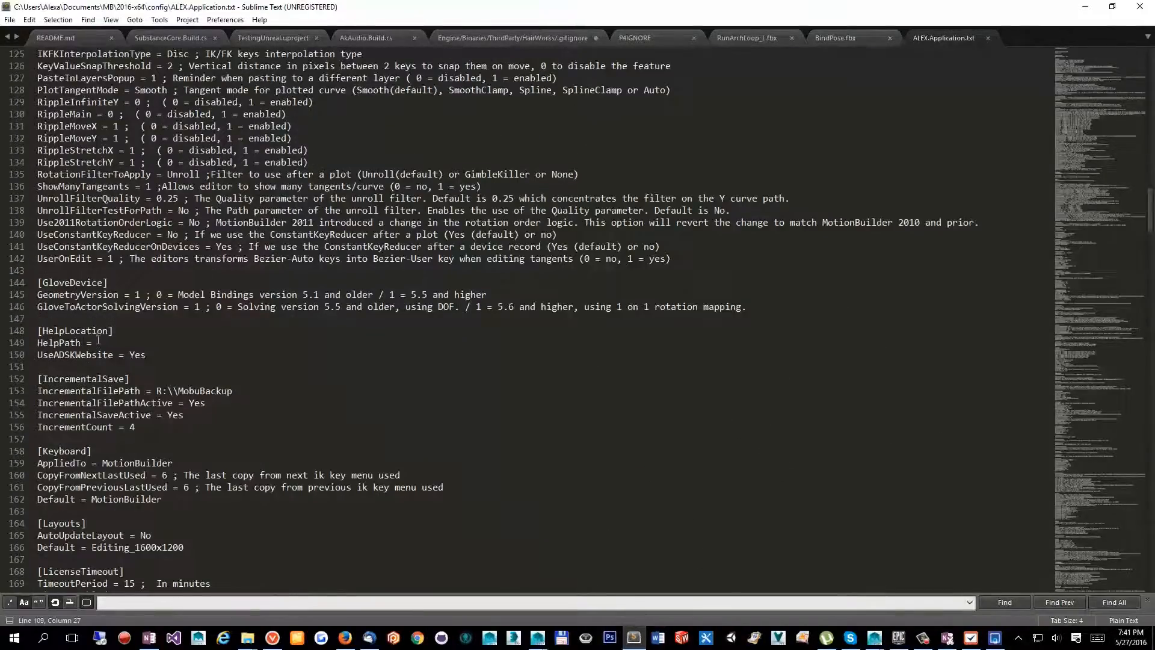
{"action": "scroll", "coordinate": [98, 340], "scroll_direction": "down", "scroll_amount": 4}
{"action": "scroll", "coordinate": [171, 361], "scroll_direction": "down", "scroll_amount": 15}
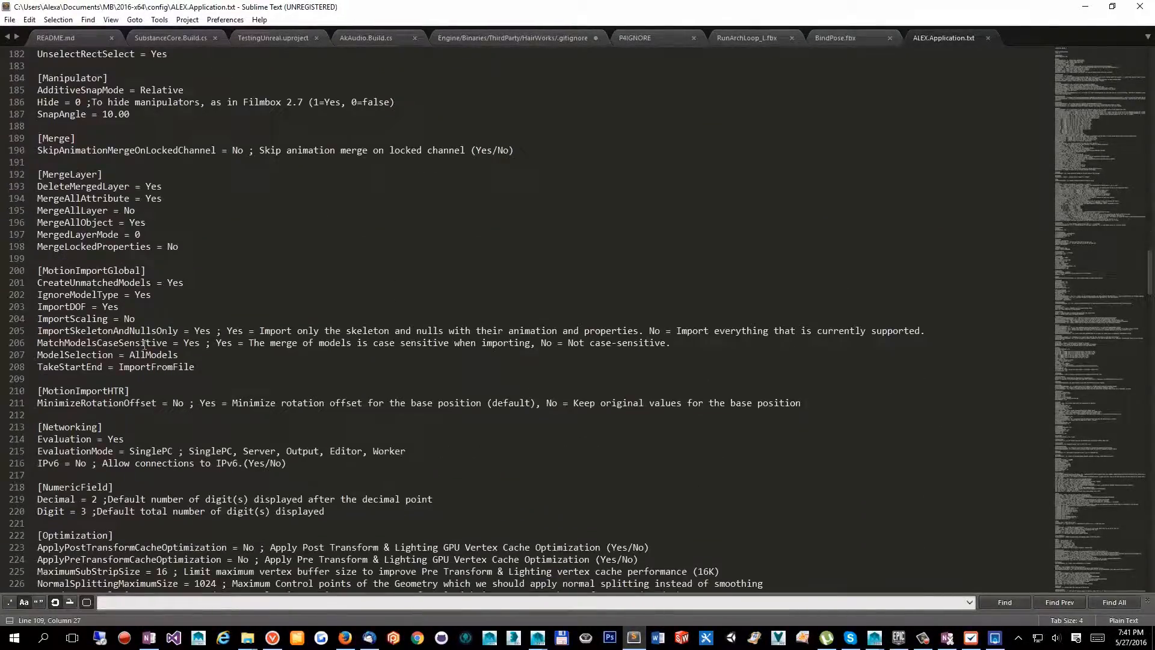
{"action": "scroll", "coordinate": [163, 347], "scroll_direction": "down", "scroll_amount": 4}
{"action": "scroll", "coordinate": [231, 381], "scroll_direction": "down", "scroll_amount": 12}
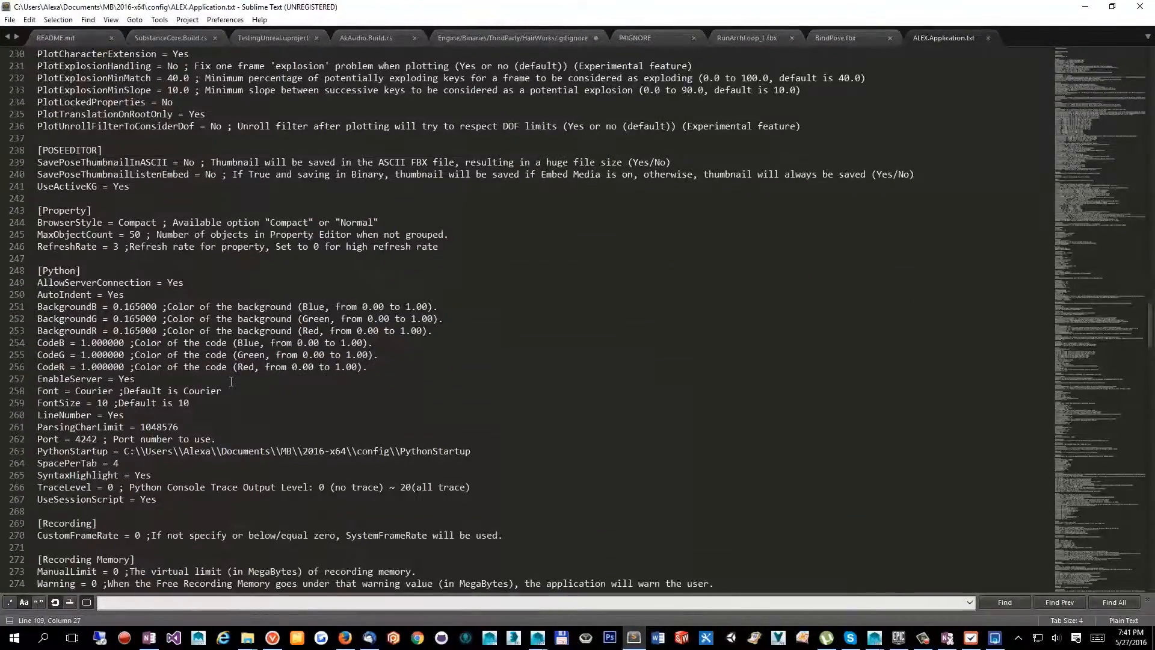
{"action": "scroll", "coordinate": [231, 381], "scroll_direction": "down", "scroll_amount": 5}
{"action": "scroll", "coordinate": [231, 382], "scroll_direction": "down", "scroll_amount": 15}
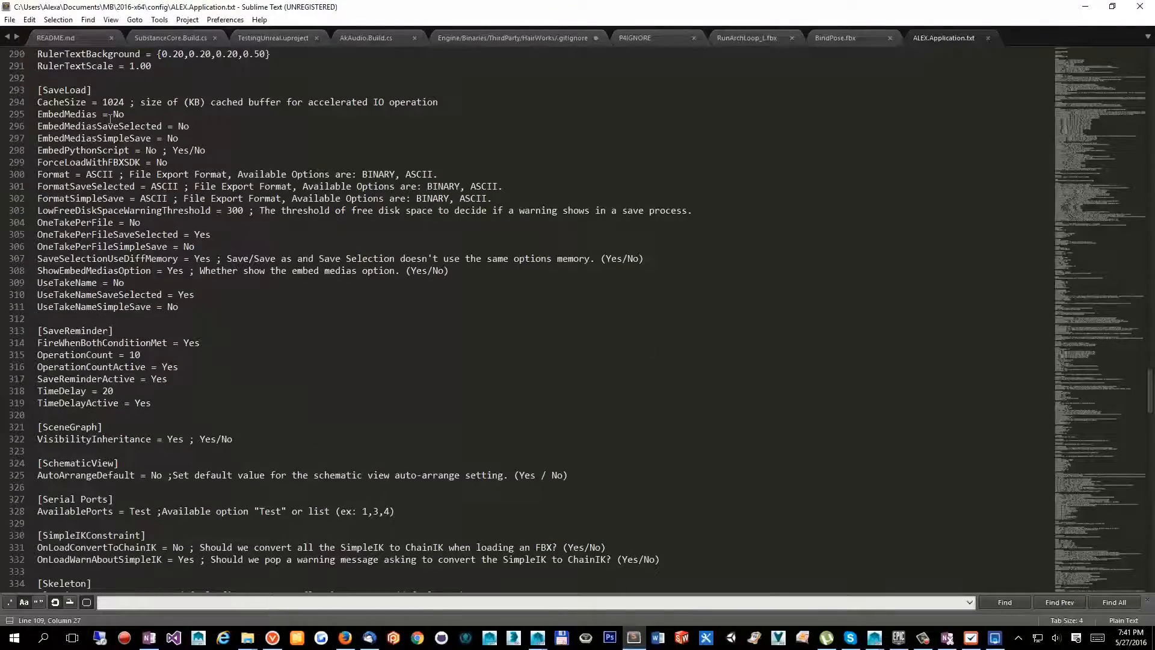
Step: Examine the EmbedMedias and EmbedMediasSaveSelected entries and their values in the [SaveLoad] section
{"action": "double_click", "coordinate": [60, 114]}
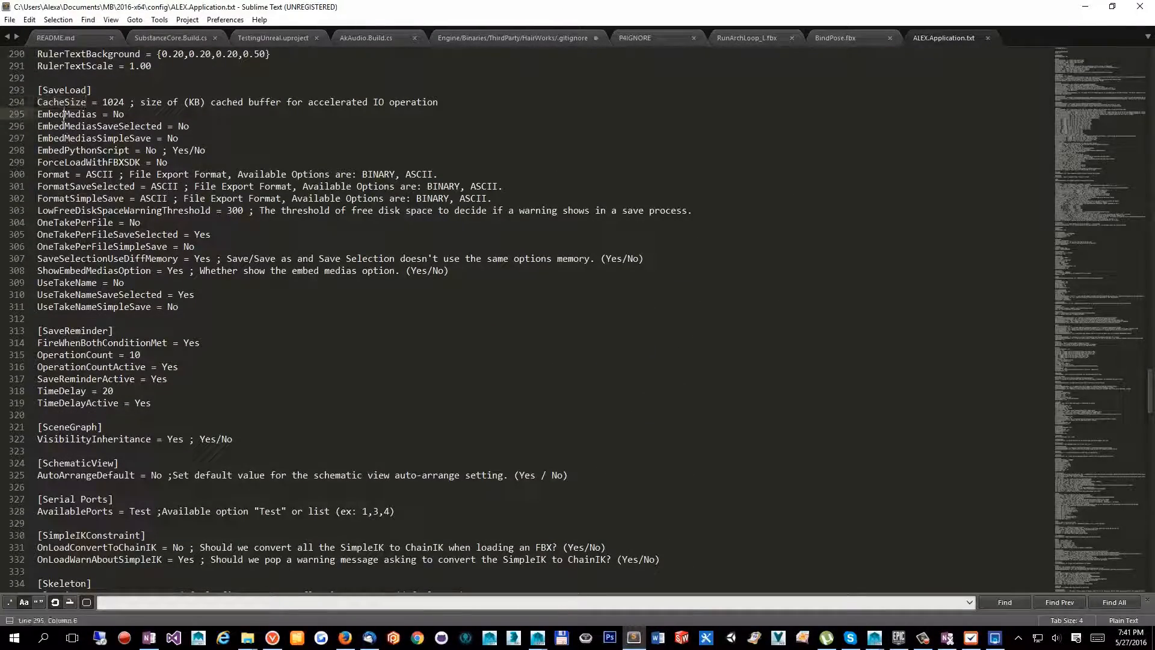
{"action": "left_click_drag", "start_coordinate": [190, 111], "coordinate": [38, 113]}
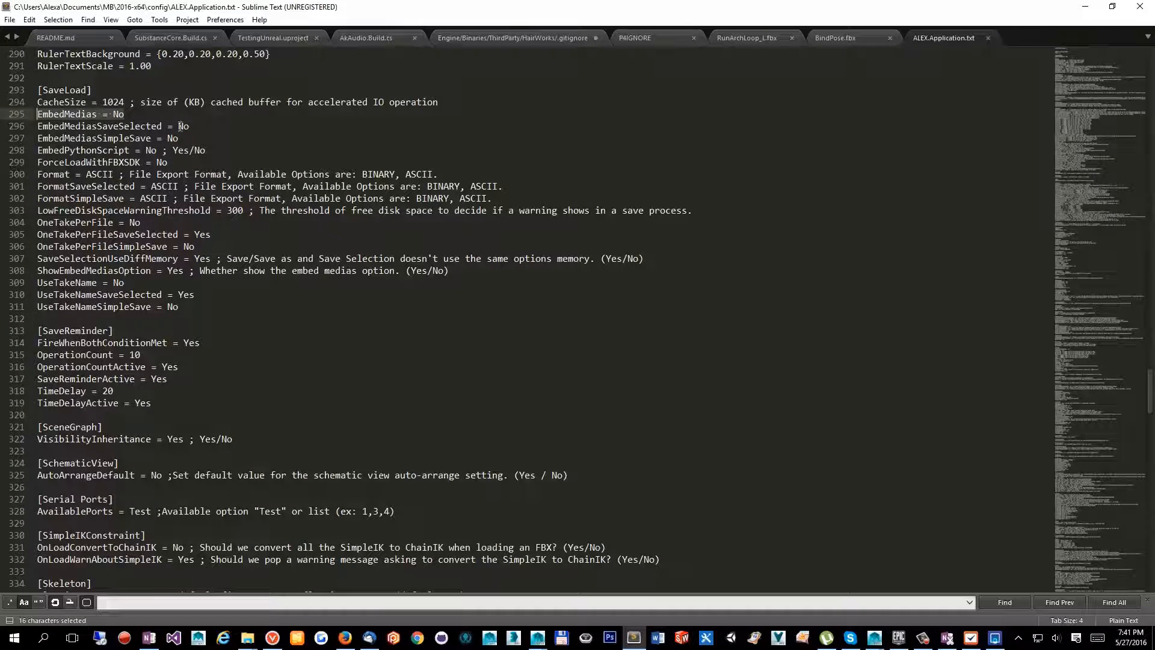
{"action": "left_click", "coordinate": [117, 114]}
{"action": "left_click_drag", "start_coordinate": [155, 116], "coordinate": [26, 110]}
{"action": "left_click_drag", "start_coordinate": [152, 118], "coordinate": [48, 112]}
{"action": "left_click", "coordinate": [110, 114]}
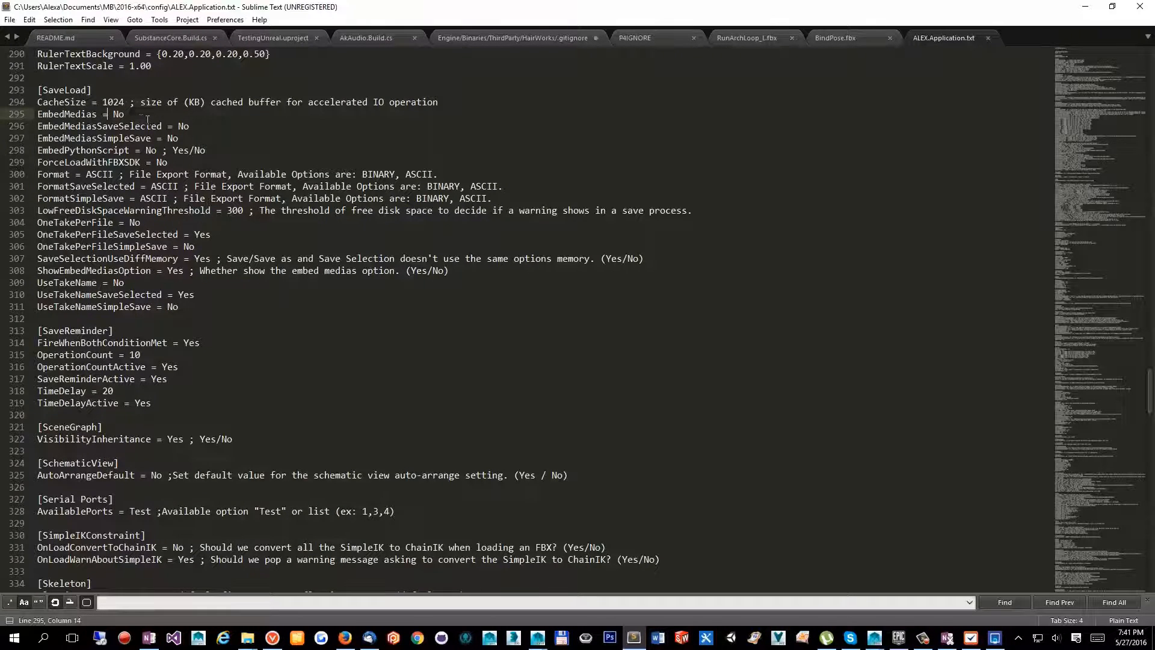
{"action": "left_click_drag", "start_coordinate": [146, 122], "coordinate": [31, 112]}
{"action": "left_click_drag", "start_coordinate": [205, 118], "coordinate": [40, 114]}
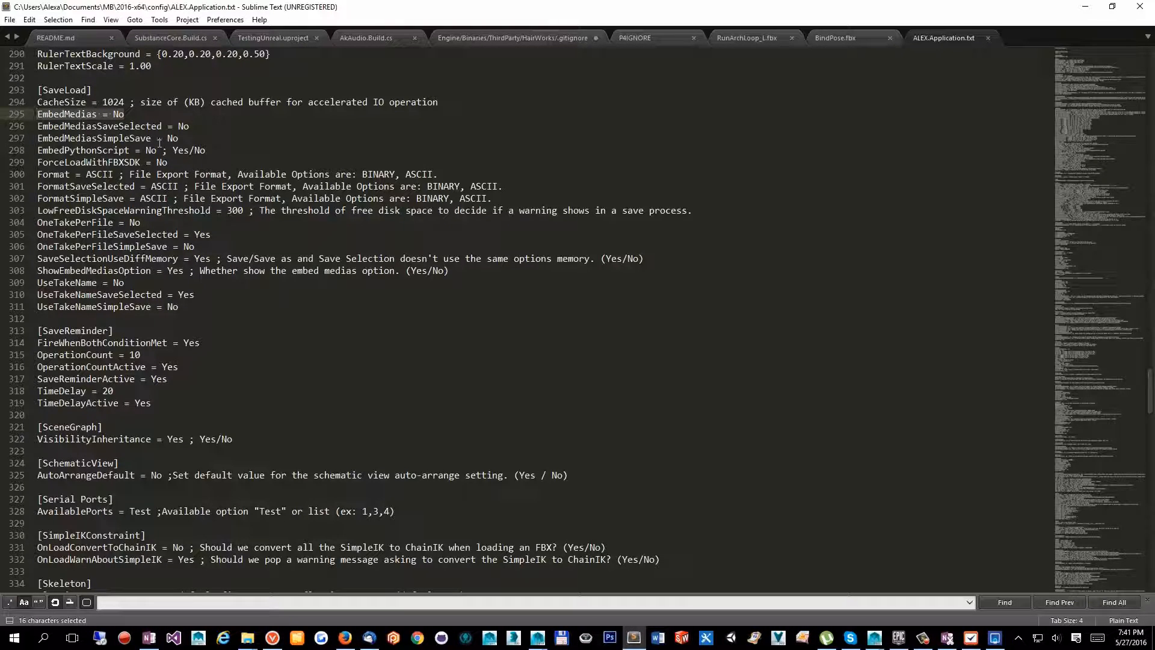
{"action": "left_click", "coordinate": [170, 115]}
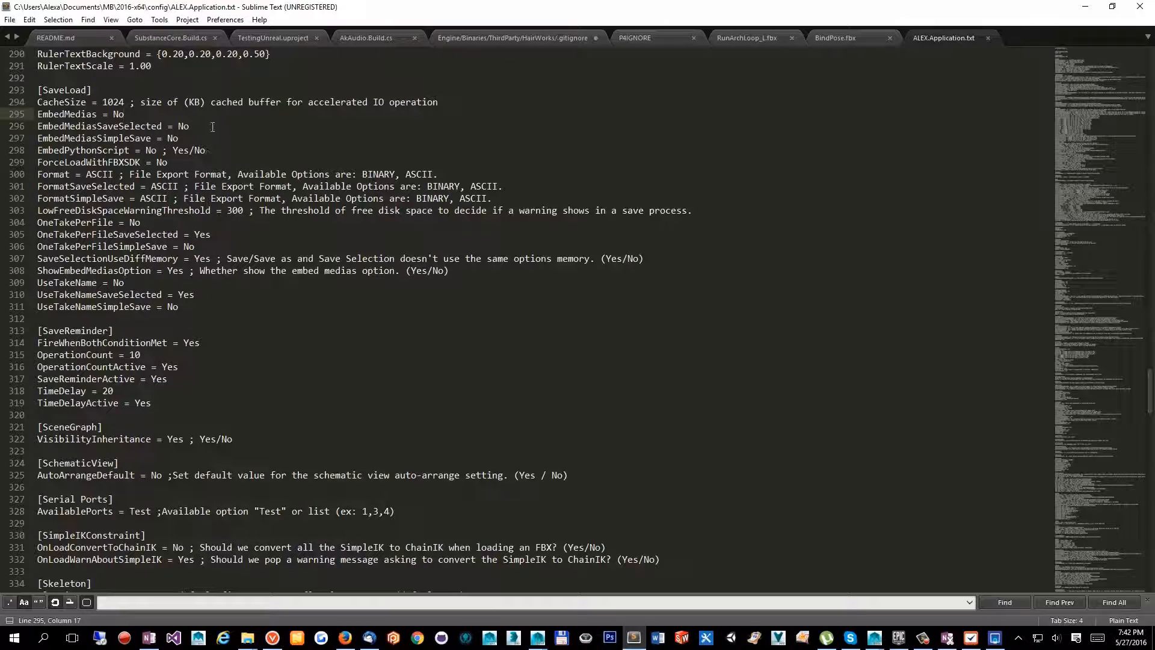
{"action": "left_click_drag", "start_coordinate": [170, 115], "coordinate": [37, 101]}
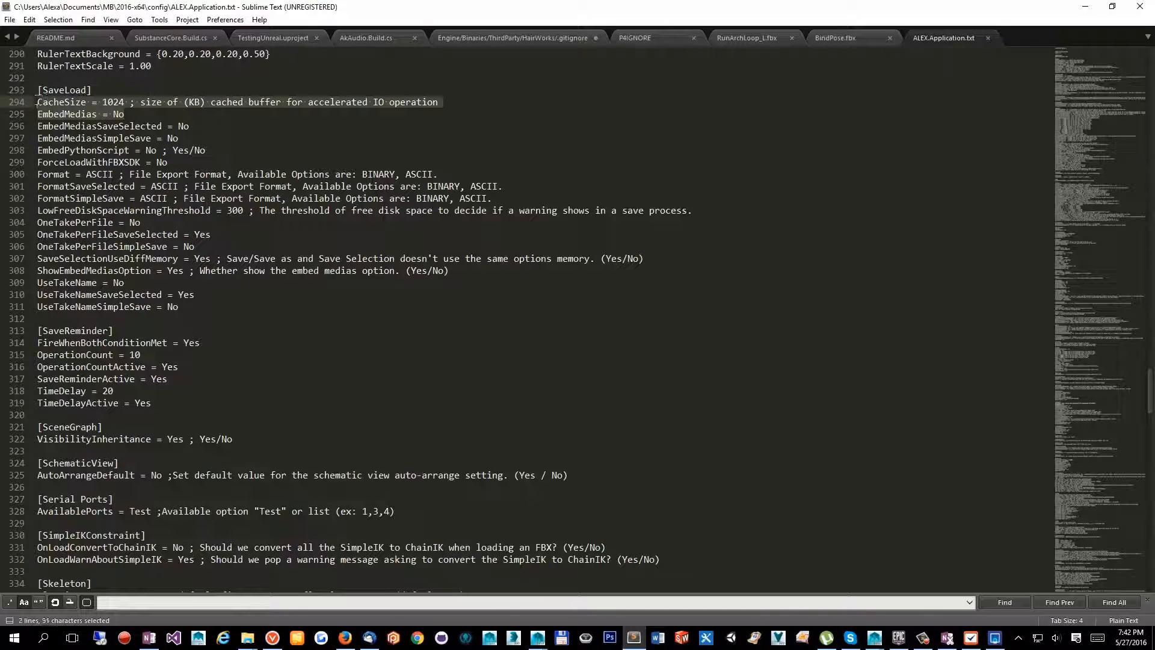
{"action": "double_click", "coordinate": [94, 114]}
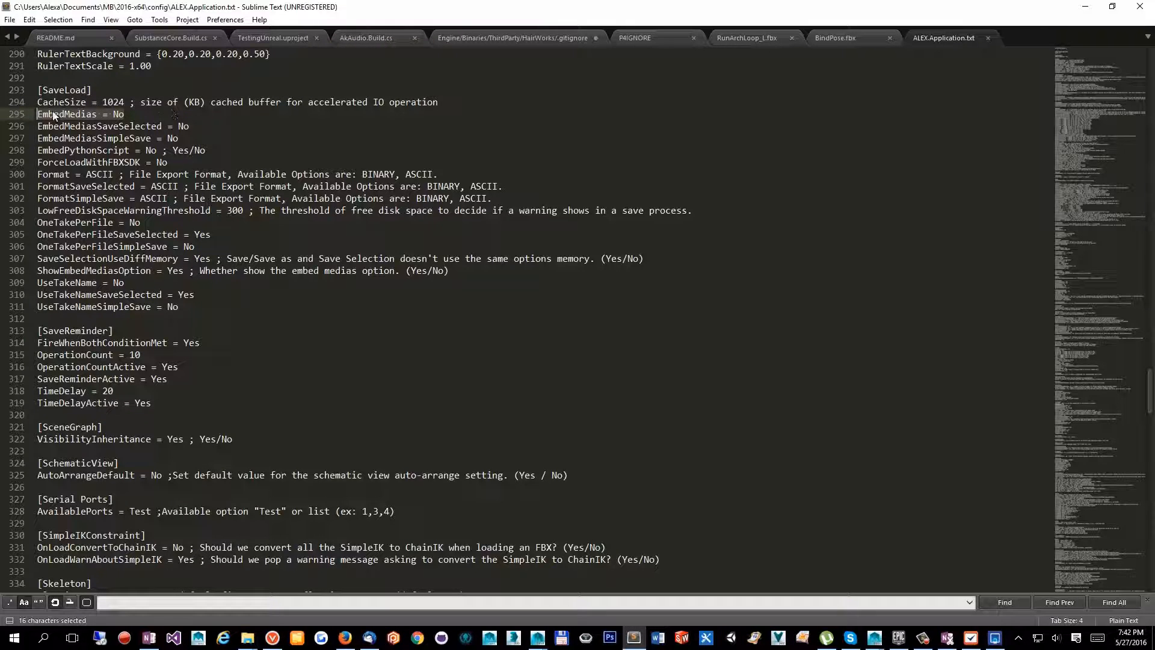
{"action": "left_click", "coordinate": [76, 116]}
{"action": "double_click", "coordinate": [55, 116]}
{"action": "left_click_drag", "start_coordinate": [125, 115], "coordinate": [108, 123]}
{"action": "double_click", "coordinate": [122, 118]}
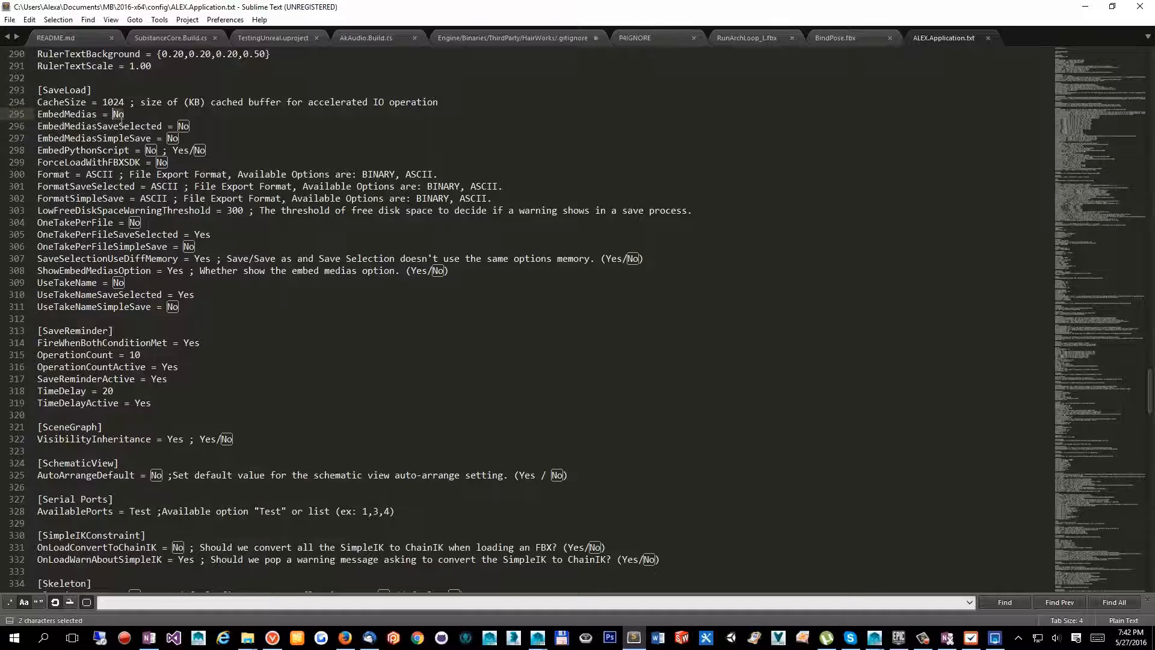
{"action": "left_click", "coordinate": [192, 125]}
{"action": "double_click", "coordinate": [56, 105]}
{"action": "left_click", "coordinate": [108, 126]}
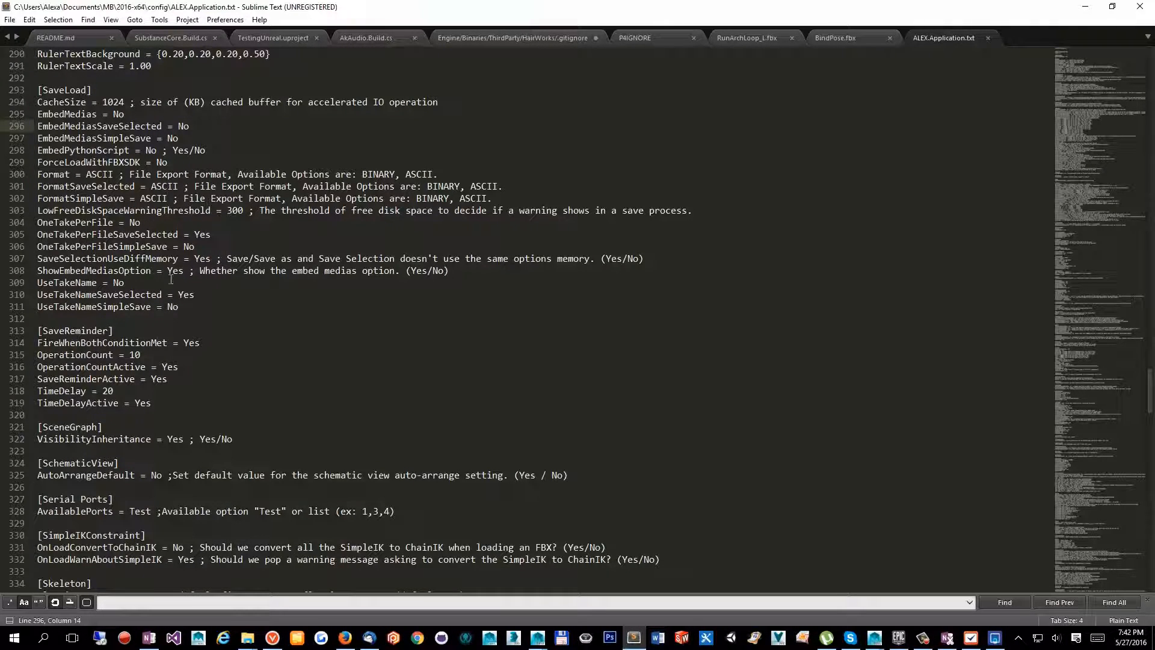
Step: Examine the Format entry in the [SaveLoad] section, including its assigned value and available export options
{"action": "left_click_drag", "start_coordinate": [249, 291], "coordinate": [125, 283]}
{"action": "left_click", "coordinate": [65, 185]}
{"action": "left_click", "coordinate": [62, 179]}
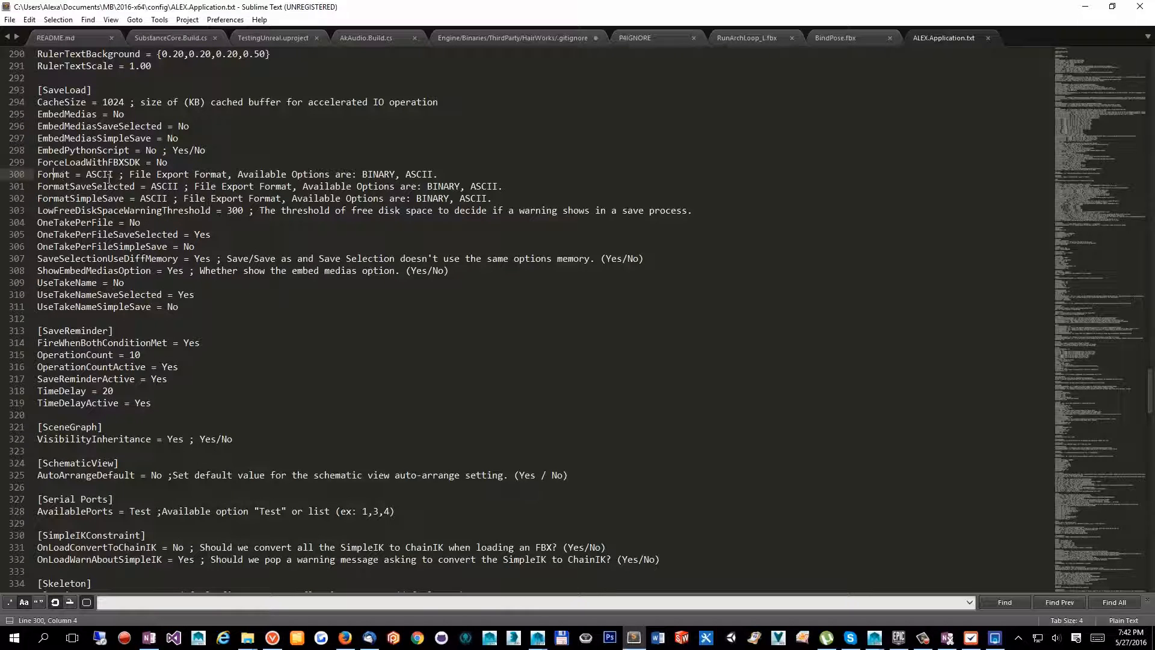
{"action": "double_click", "coordinate": [99, 175]}
{"action": "double_click", "coordinate": [54, 175]}
{"action": "double_click", "coordinate": [174, 175]}
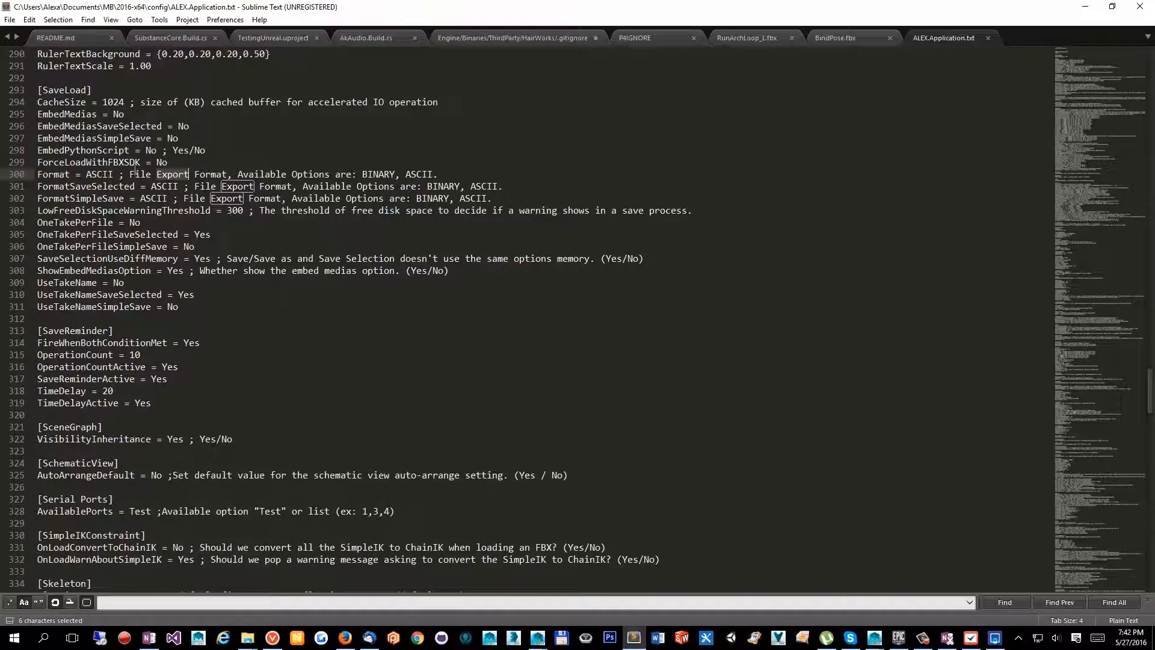
{"action": "left_click_drag", "start_coordinate": [237, 175], "coordinate": [60, 174]}
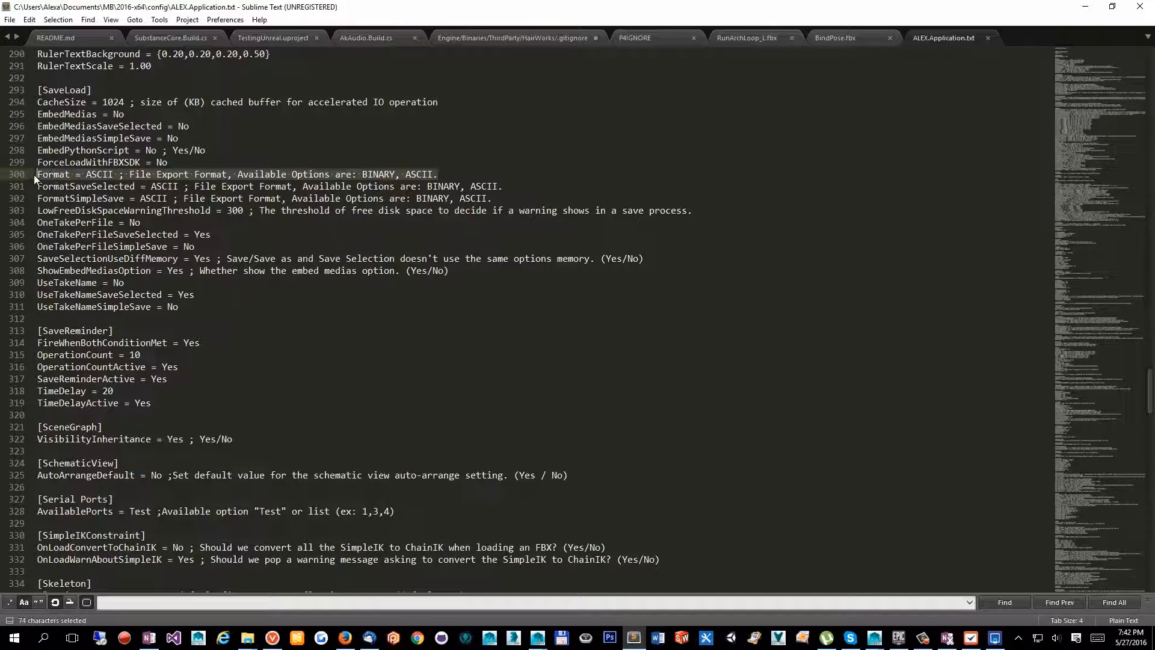
{"action": "double_click", "coordinate": [54, 174]}
{"action": "double_click", "coordinate": [100, 174]}
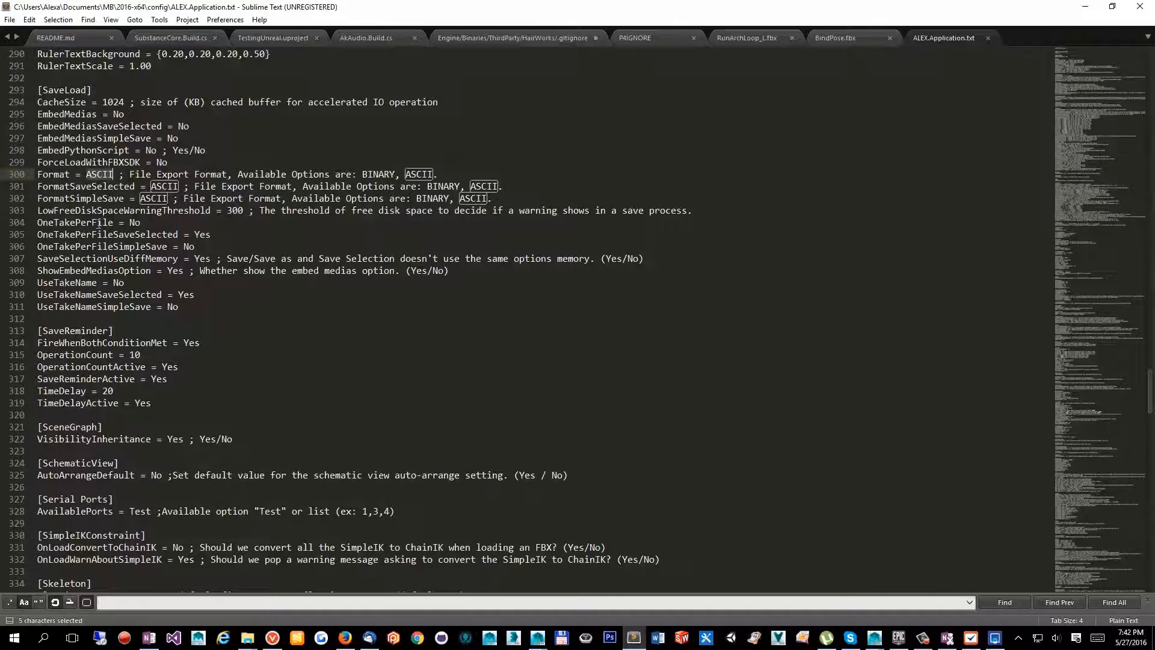
Step: Examine the ASCII value assigned to the Format entry and the comment listing BINARY and ASCII as alternatives
{"action": "left_click", "coordinate": [103, 175]}
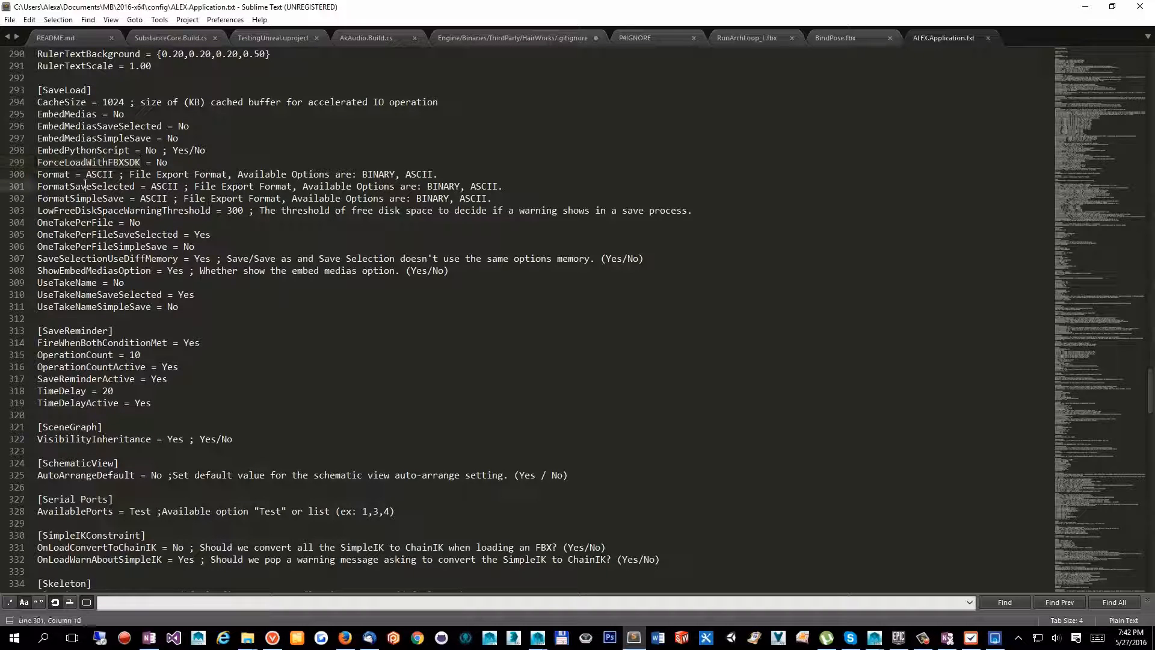
{"action": "double_click", "coordinate": [102, 176]}
{"action": "left_click", "coordinate": [145, 176]}
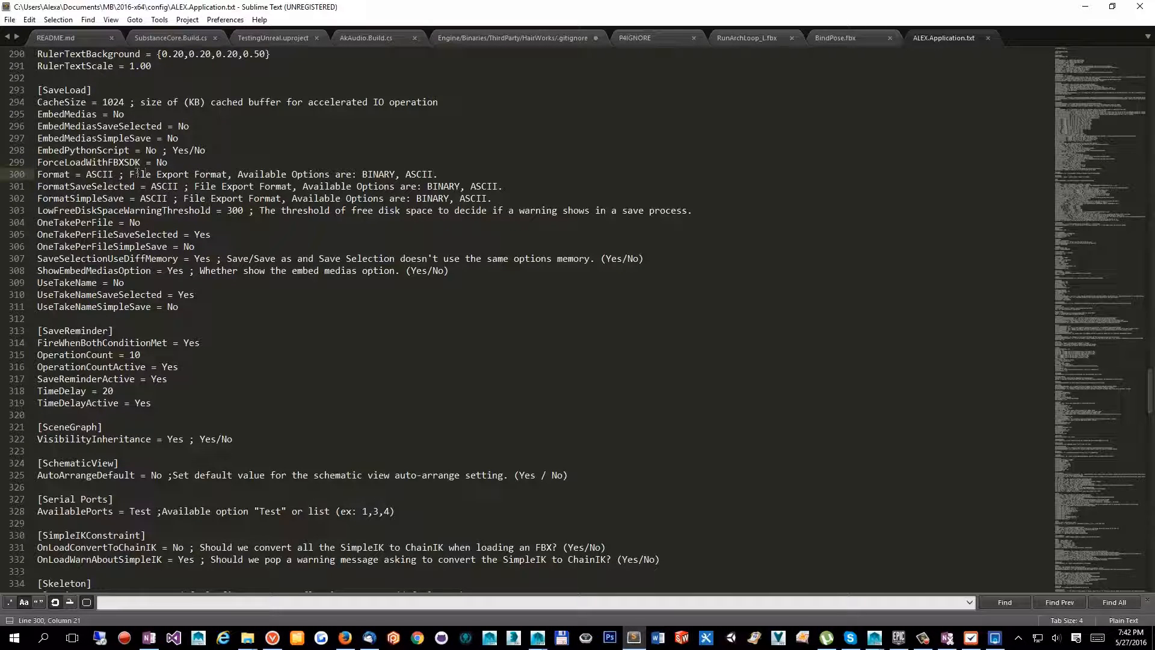
{"action": "mouse_move", "coordinate": [137, 173]}
{"action": "left_mouse_down"}
{"action": "mouse_move", "coordinate": [487, 168]}
{"action": "mouse_move", "coordinate": [174, 187]}
{"action": "mouse_move", "coordinate": [129, 176]}
{"action": "left_mouse_up"}
{"action": "left_click", "coordinate": [129, 175]}
{"action": "double_click", "coordinate": [90, 174]}
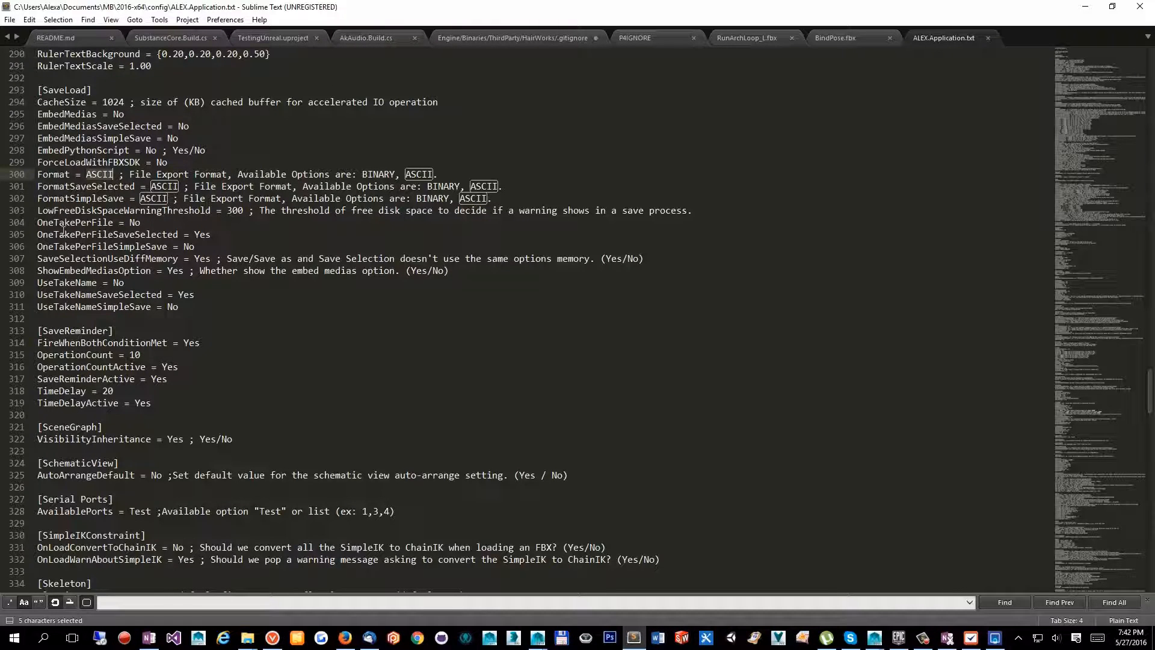
{"action": "double_click", "coordinate": [102, 177]}
{"action": "left_click_drag", "start_coordinate": [438, 174], "coordinate": [139, 174]}
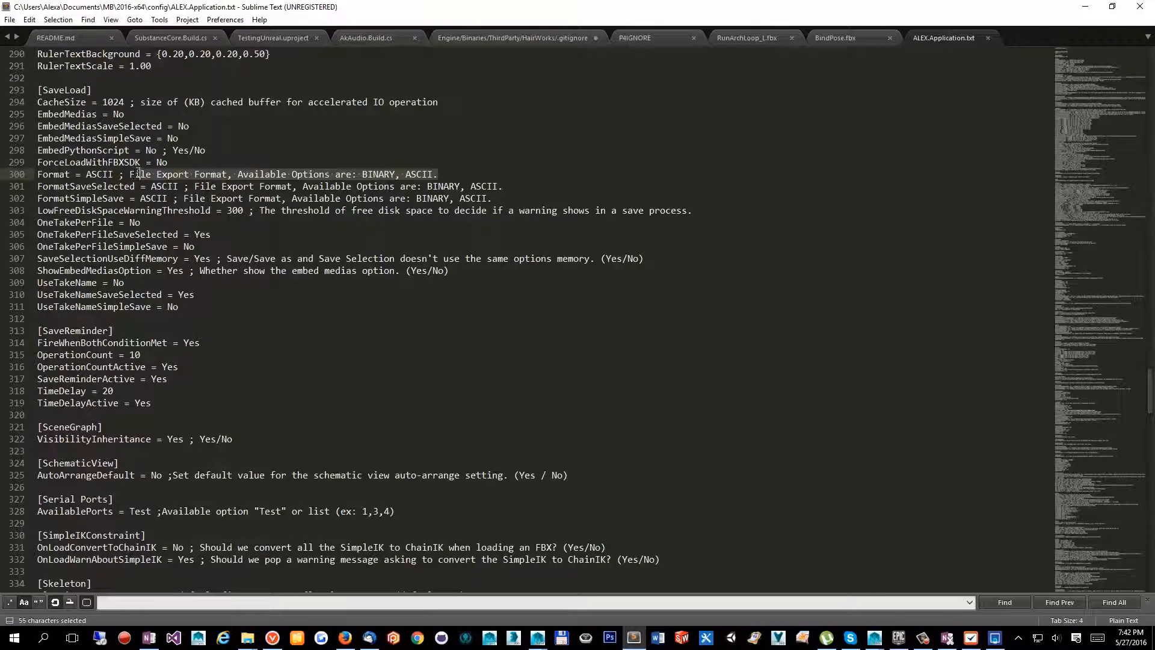
Step: Switch to the character rig scene in Maya and view the full character from the front and side
{"action": "left_click", "coordinate": [1086, 7]}
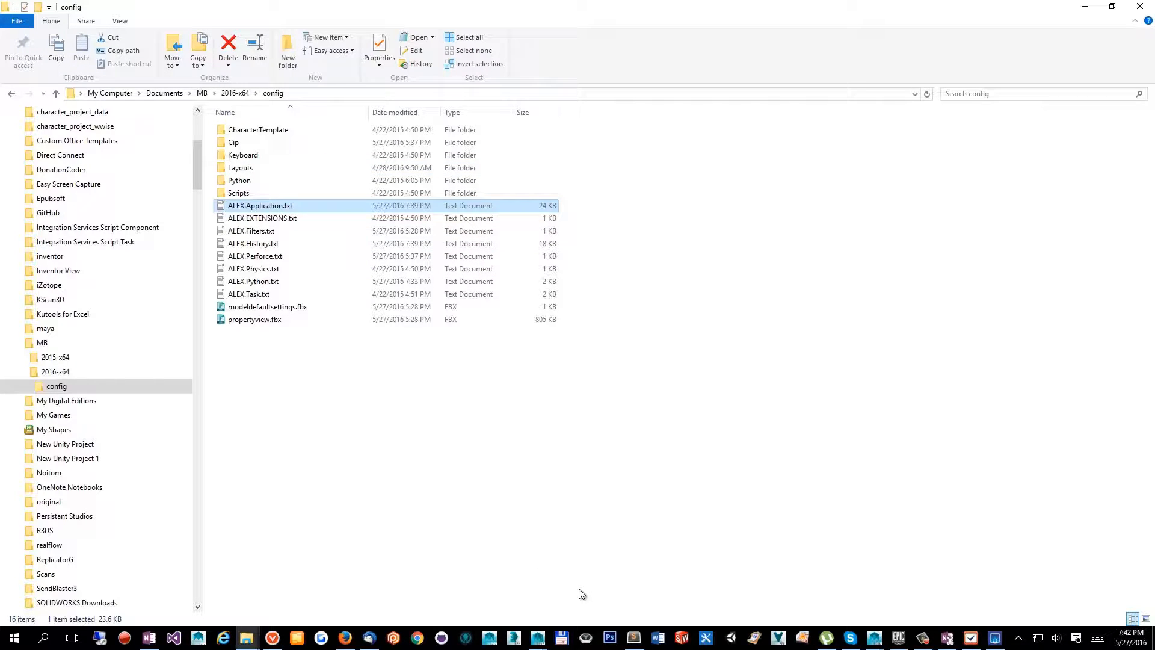
{"action": "mouse_move", "coordinate": [536, 646]}
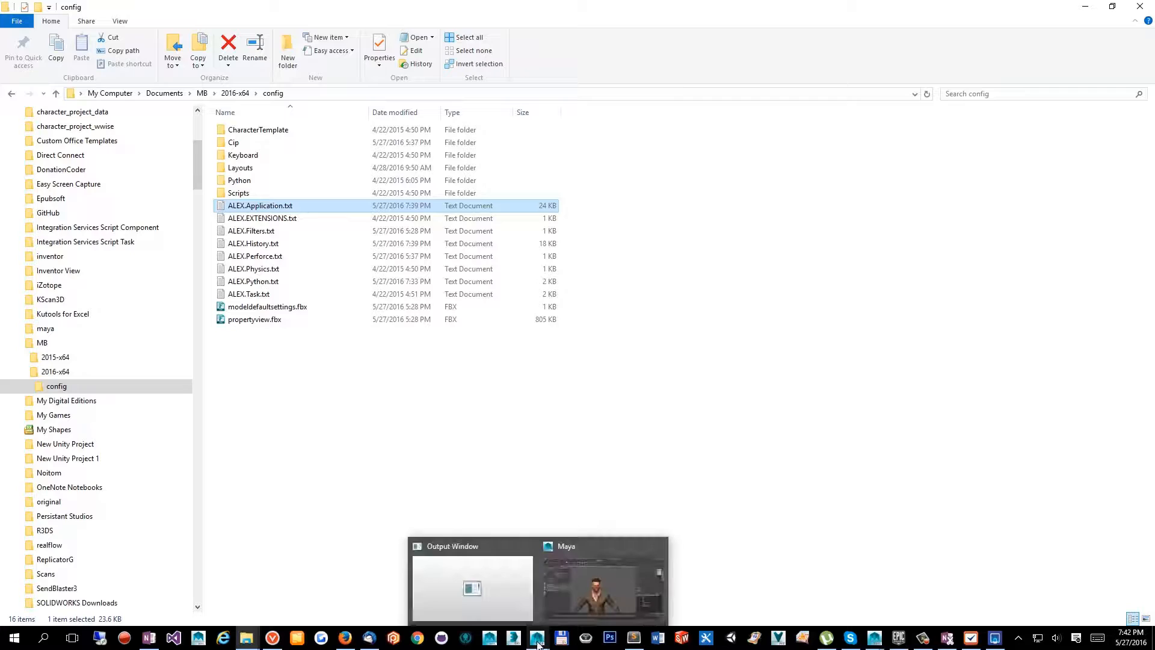
{"action": "left_click", "coordinate": [596, 590]}
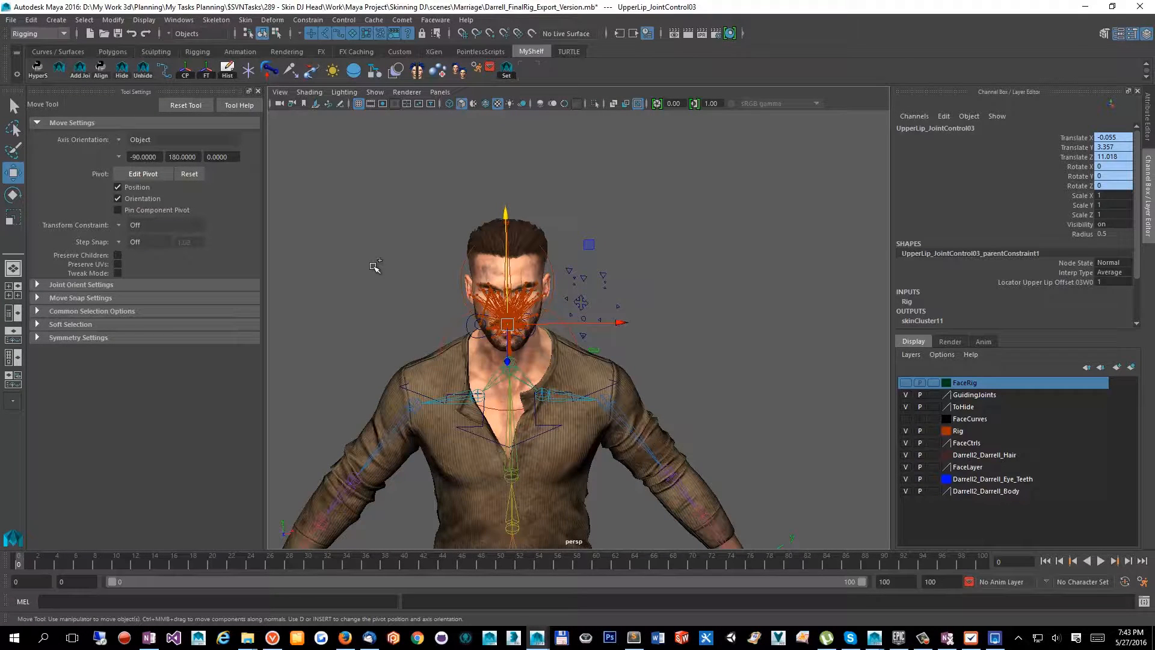
{"action": "left_click_drag", "start_coordinate": [373, 266], "coordinate": [410, 289]}
{"action": "scroll", "coordinate": [409, 288], "scroll_direction": "down", "scroll_amount": 5}
{"action": "middle_click_drag", "start_coordinate": [511, 483], "coordinate": [487, 374], "text": "alt"}
{"action": "scroll", "coordinate": [487, 374], "scroll_direction": "down", "scroll_amount": 3}
{"action": "left_click_drag", "start_coordinate": [485, 385], "coordinate": [594, 361], "text": "alt"}
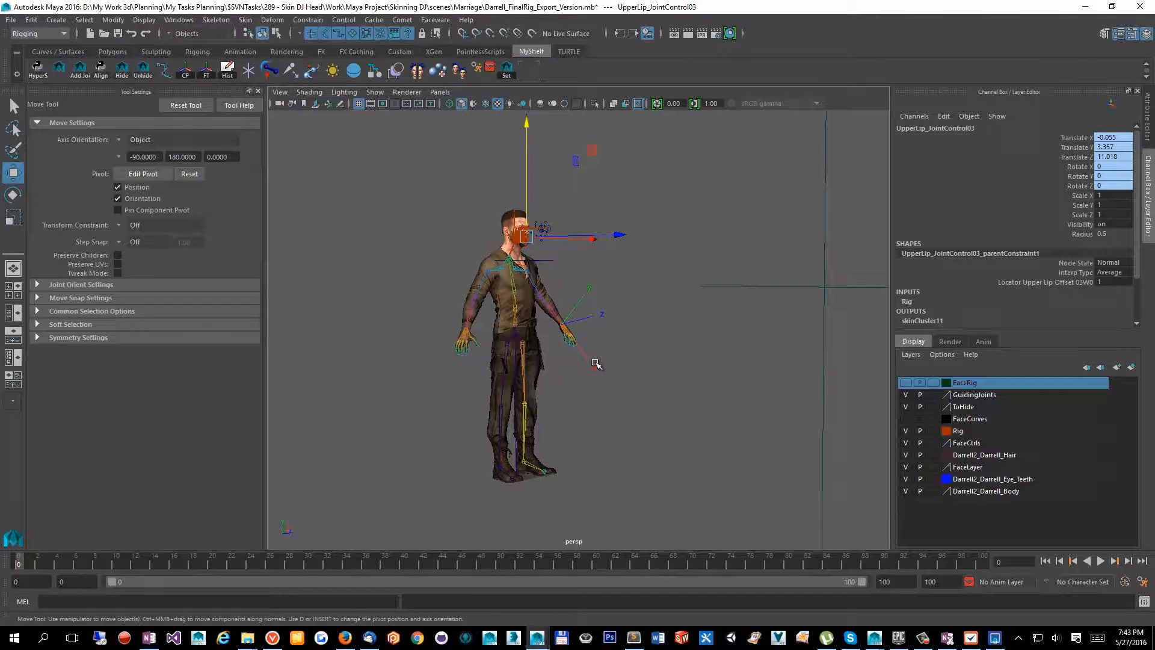
{"action": "left_click_drag", "start_coordinate": [432, 435], "coordinate": [374, 459], "text": "alt"}
{"action": "scroll", "coordinate": [568, 371], "scroll_direction": "up", "scroll_amount": 4}
{"action": "left_click_drag", "start_coordinate": [566, 374], "coordinate": [494, 399], "text": "alt"}
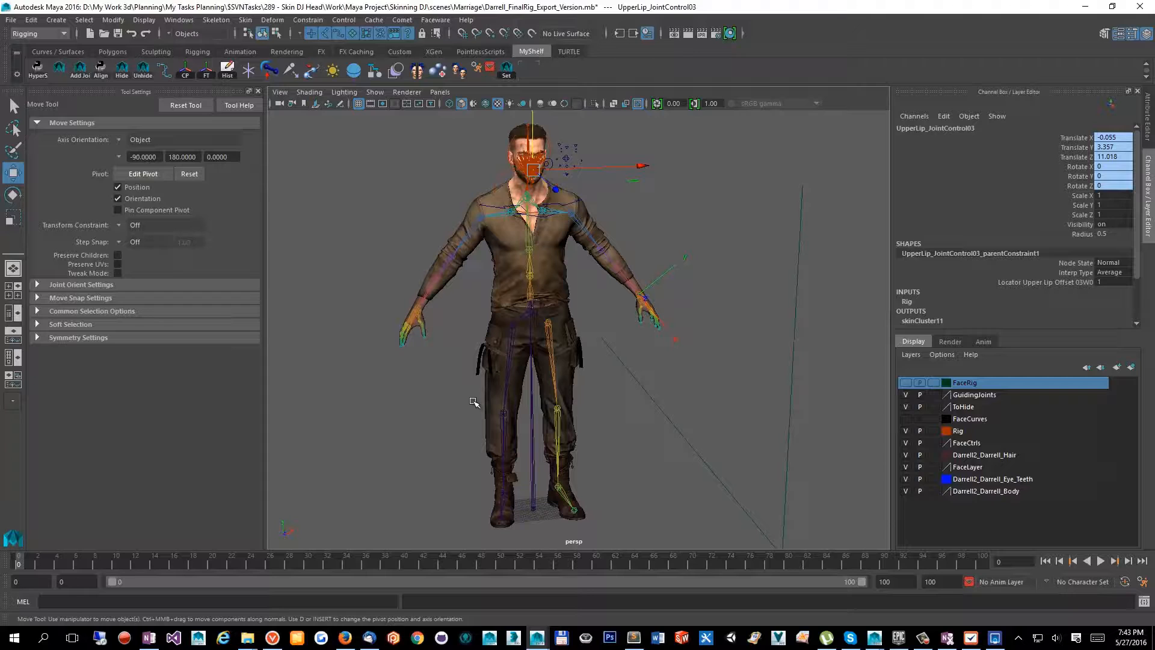
{"action": "mouse_move", "coordinate": [537, 639]}
Step: Inspect the leg joints by selecting the RightUpLeg, LeftUpLeg and LeftFoot joints in turn
{"action": "left_click", "coordinate": [515, 329]}
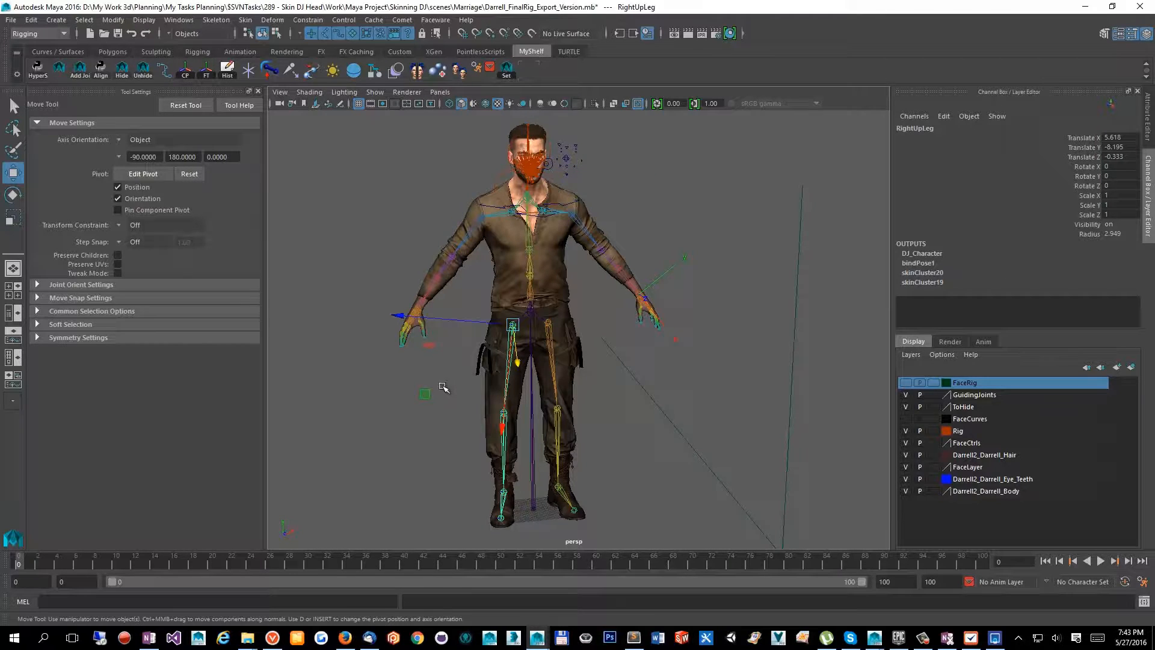
{"action": "scroll", "coordinate": [421, 397], "scroll_direction": "up", "scroll_amount": 5}
{"action": "left_click_drag", "start_coordinate": [469, 328], "coordinate": [456, 233], "text": "alt"}
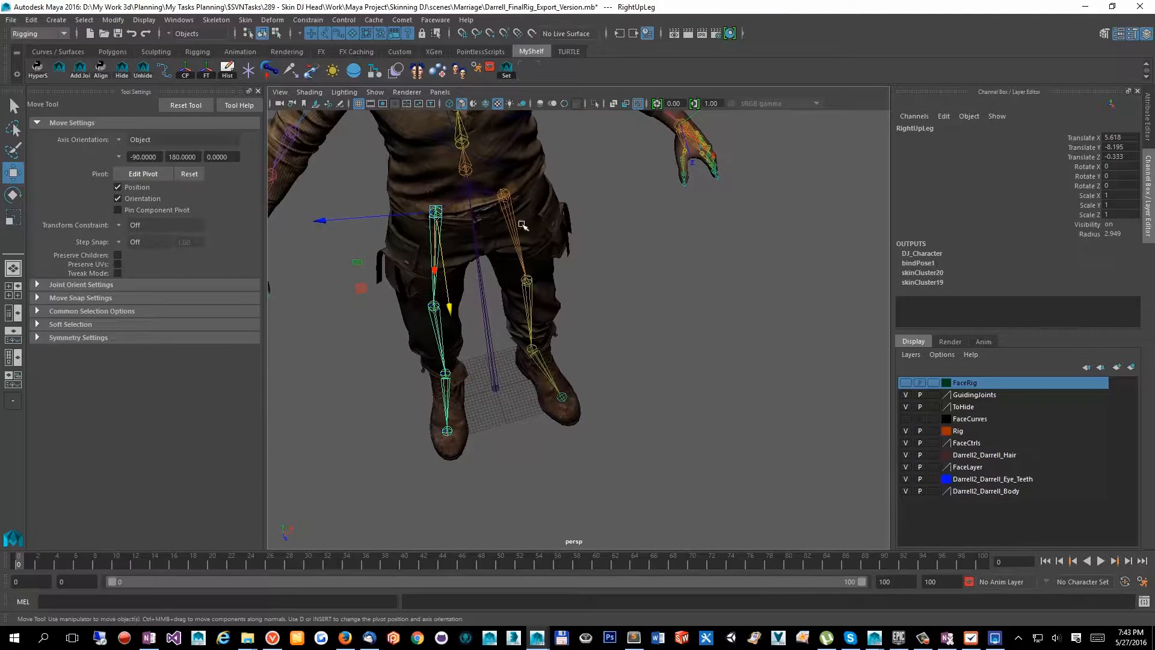
{"action": "left_click", "coordinate": [508, 202]}
{"action": "left_click_drag", "start_coordinate": [532, 381], "coordinate": [554, 394], "text": "alt"}
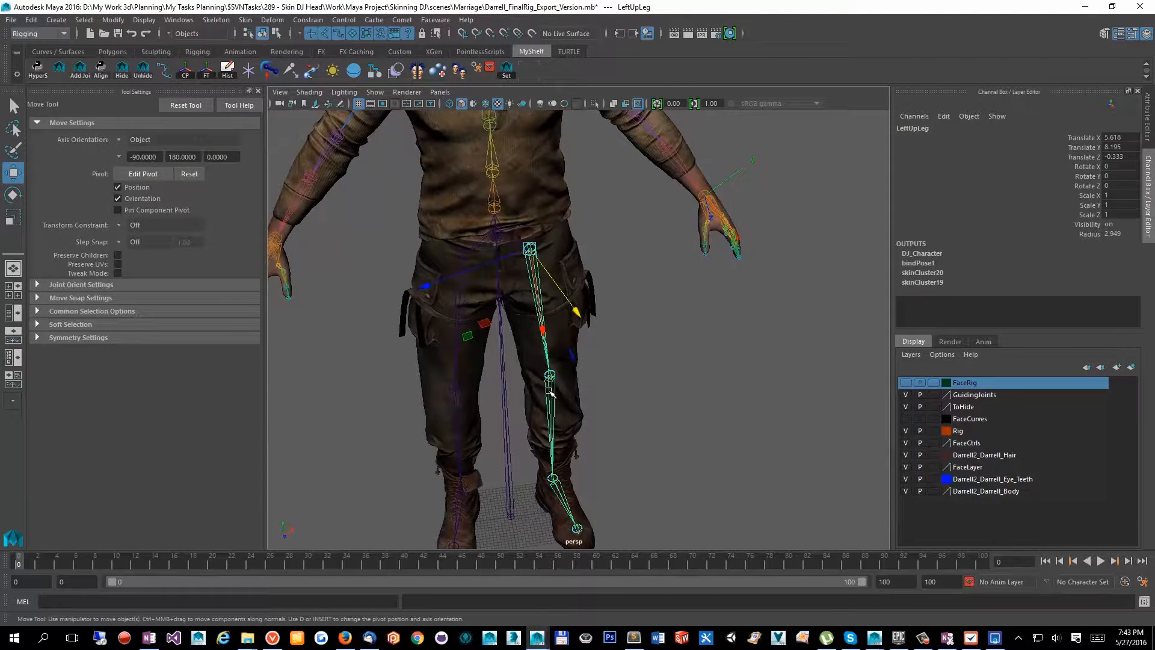
{"action": "left_click", "coordinate": [549, 390]}
{"action": "left_click", "coordinate": [557, 487]}
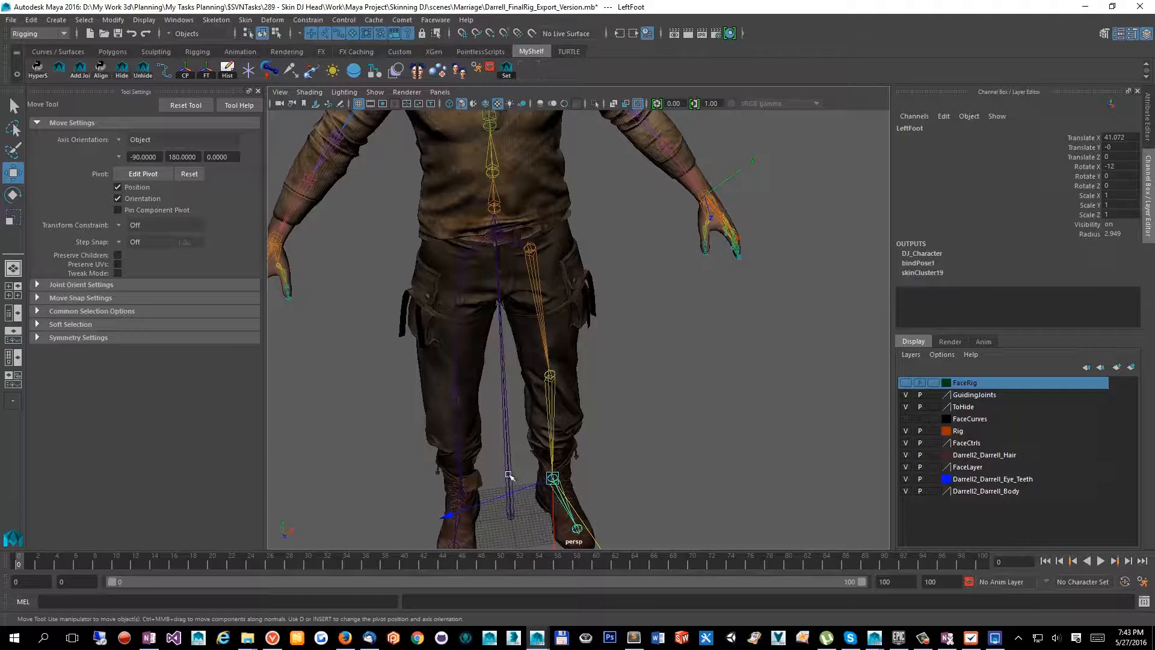
Step: Inspect the right leg's joint chain by selecting RightUpLeg, look over the skeleton commands, and clear the selection
{"action": "right_click_drag", "start_coordinate": [509, 418], "coordinate": [502, 459], "text": "alt"}
{"action": "middle_click_drag", "start_coordinate": [524, 435], "coordinate": [516, 372], "text": "alt"}
{"action": "right_click_drag", "start_coordinate": [515, 373], "coordinate": [546, 398], "text": "alt"}
{"action": "right_click_drag", "start_coordinate": [561, 437], "coordinate": [484, 432], "text": "alt"}
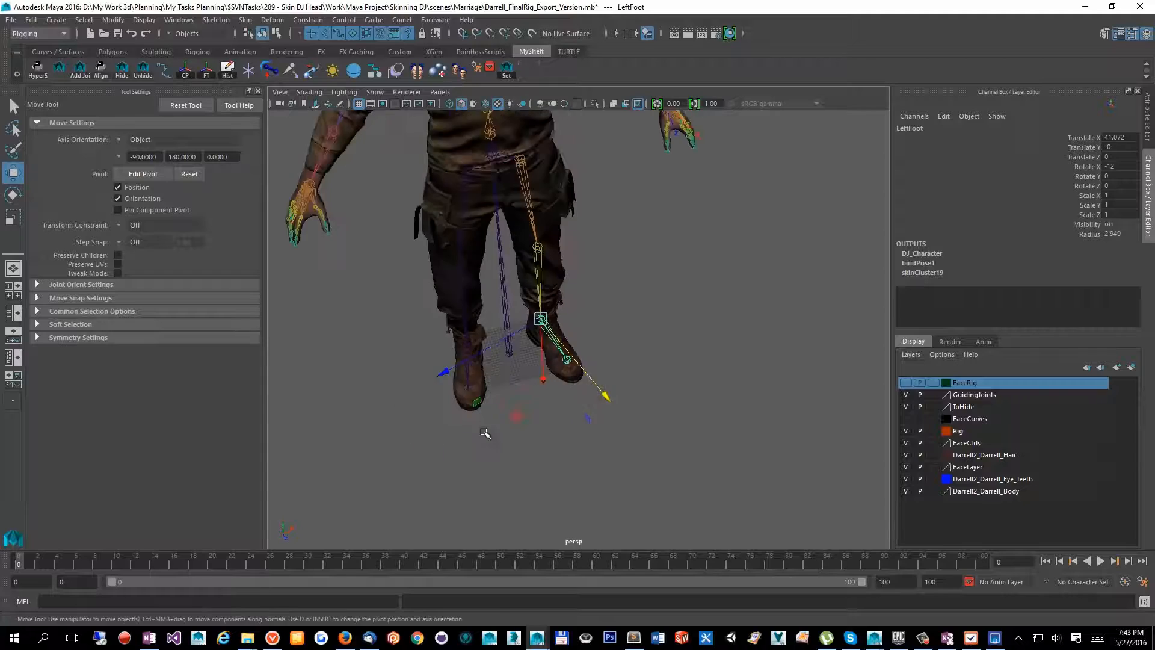
{"action": "left_click_drag", "start_coordinate": [483, 432], "coordinate": [454, 334], "text": "alt"}
{"action": "left_click", "coordinate": [471, 234]}
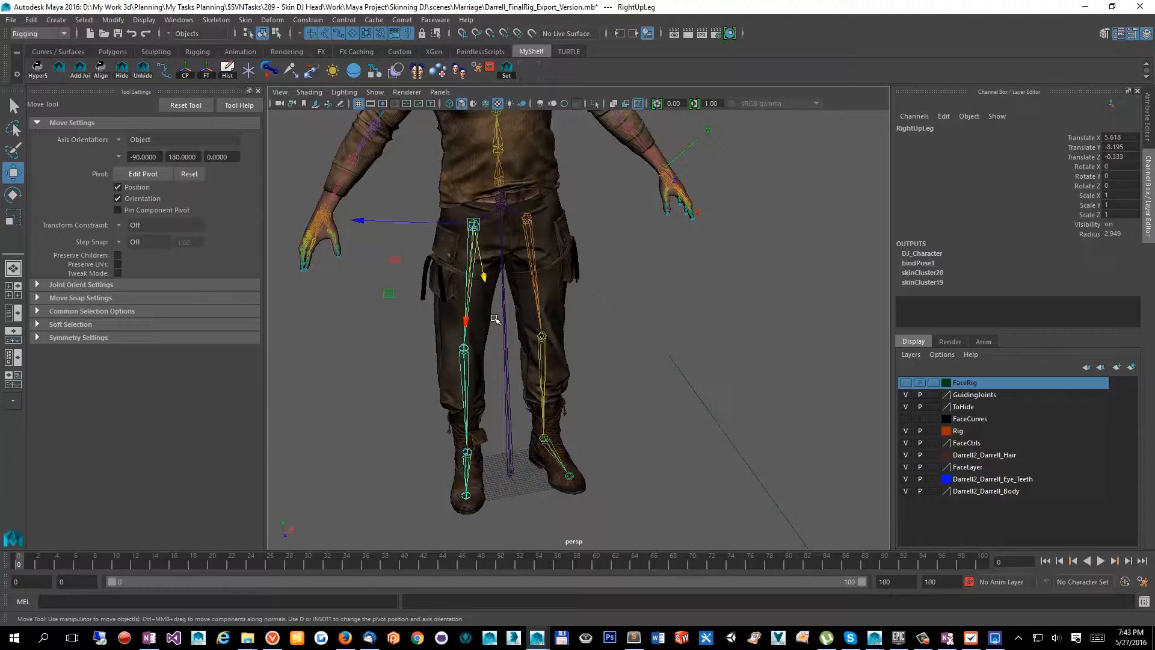
{"action": "left_click_drag", "start_coordinate": [471, 234], "coordinate": [478, 320], "text": "alt"}
{"action": "right_click_drag", "start_coordinate": [633, 375], "coordinate": [559, 361], "text": "alt"}
{"action": "middle_click_drag", "start_coordinate": [560, 361], "coordinate": [552, 412], "text": "alt"}
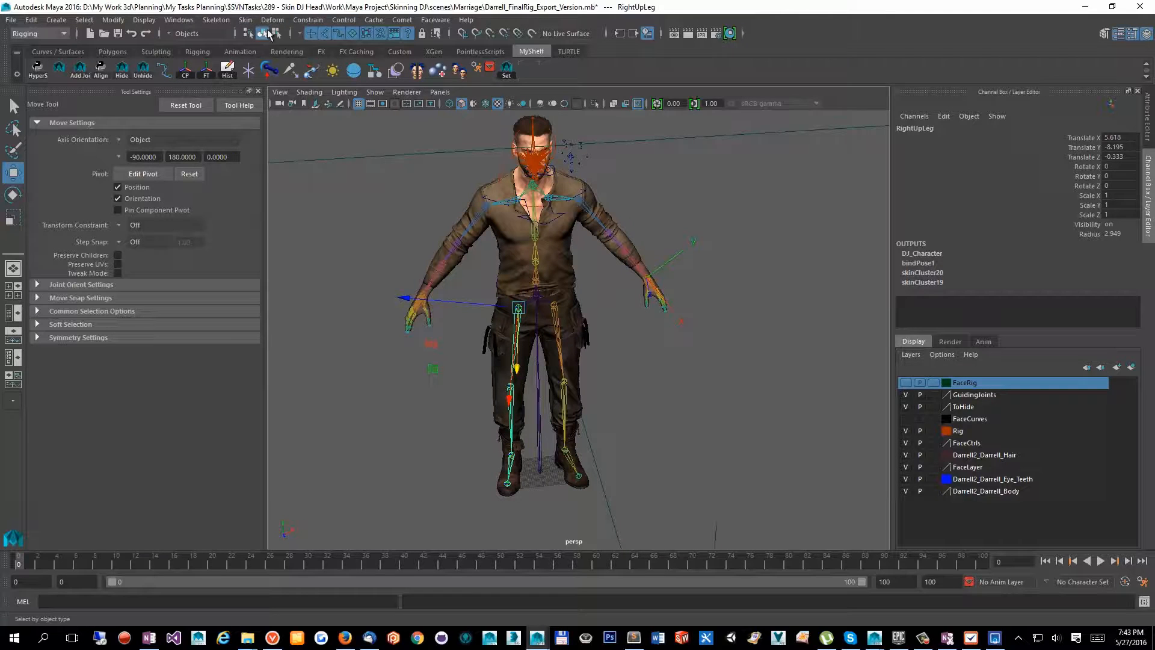
{"action": "left_click", "coordinate": [216, 20]}
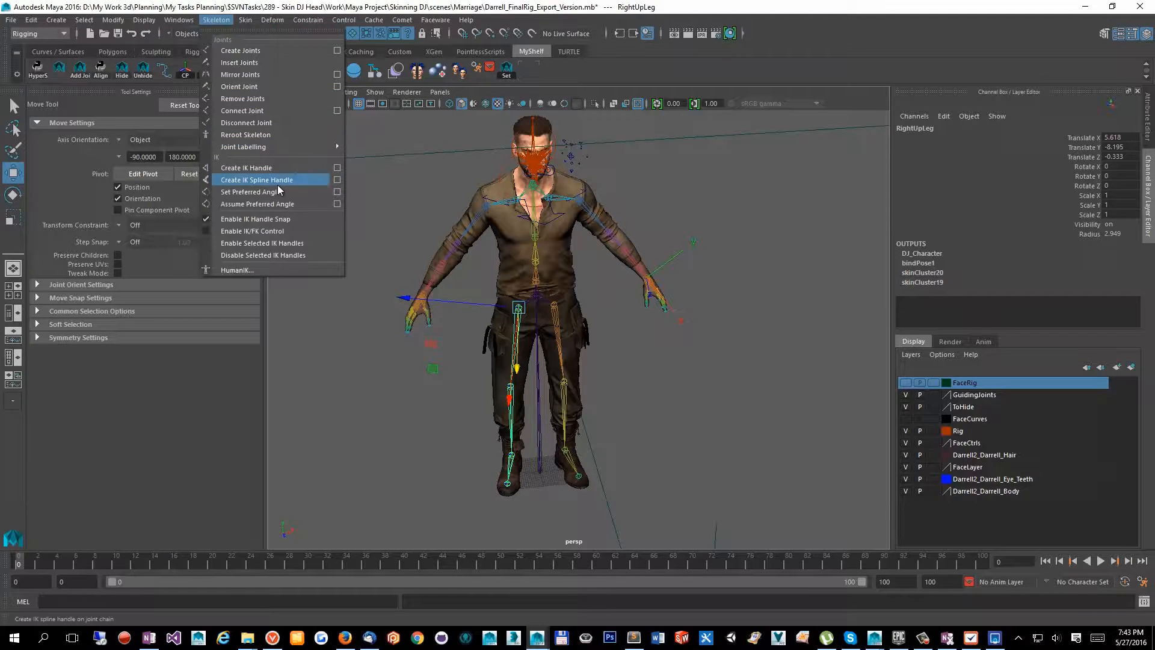
{"action": "left_click", "coordinate": [630, 363]}
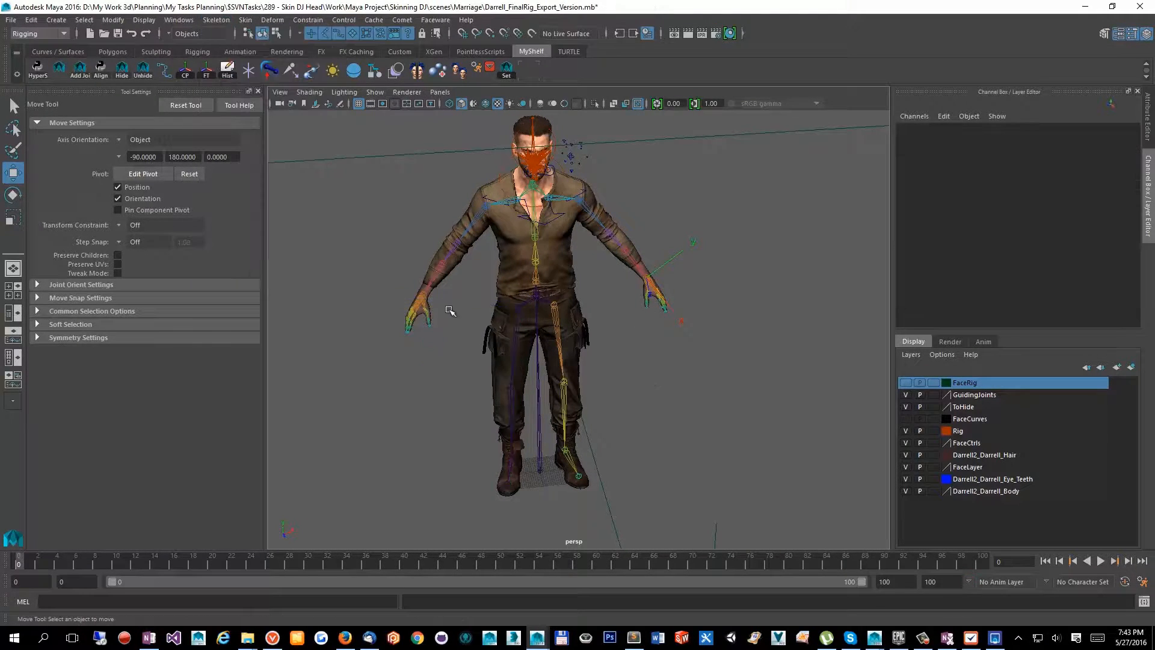
Step: Examine the character's arm, hand and spine joints from several angles and leave nothing selected
{"action": "right_click_drag", "start_coordinate": [449, 311], "coordinate": [431, 286], "text": "alt"}
{"action": "left_click_drag", "start_coordinate": [431, 287], "coordinate": [457, 253], "text": "alt"}
{"action": "middle_click_drag", "start_coordinate": [456, 252], "coordinate": [594, 271], "text": "alt"}
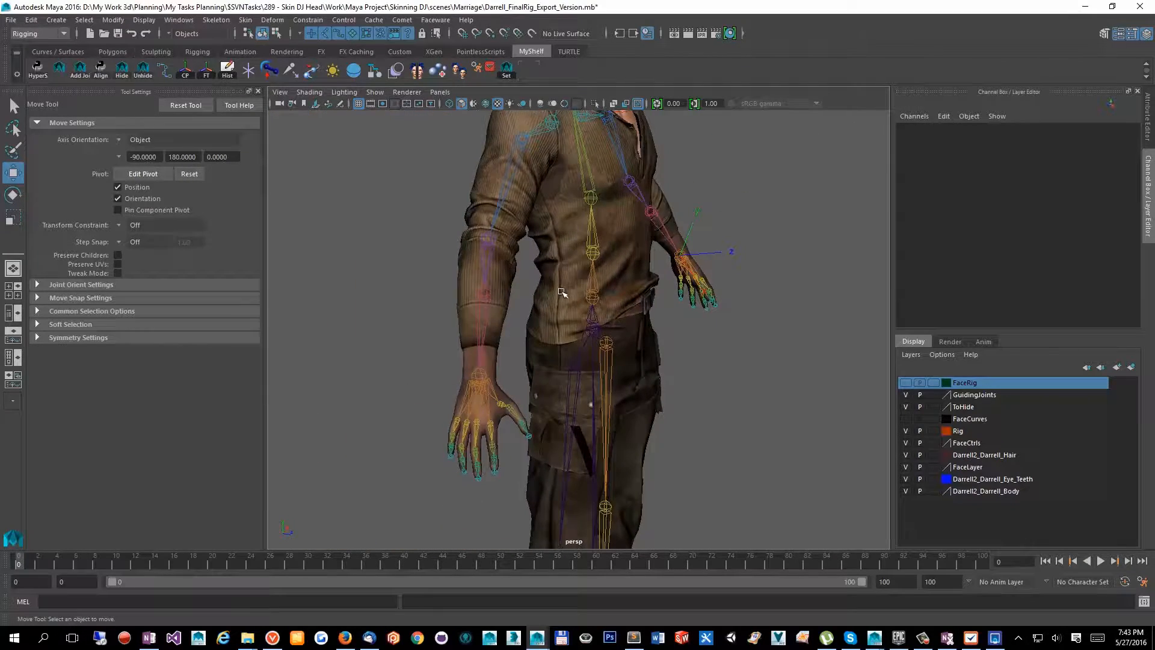
{"action": "right_click_drag", "start_coordinate": [562, 291], "coordinate": [588, 312], "text": "alt"}
{"action": "left_click_drag", "start_coordinate": [588, 313], "coordinate": [558, 353], "text": "alt"}
{"action": "left_click_drag", "start_coordinate": [650, 384], "coordinate": [489, 383], "text": "alt"}
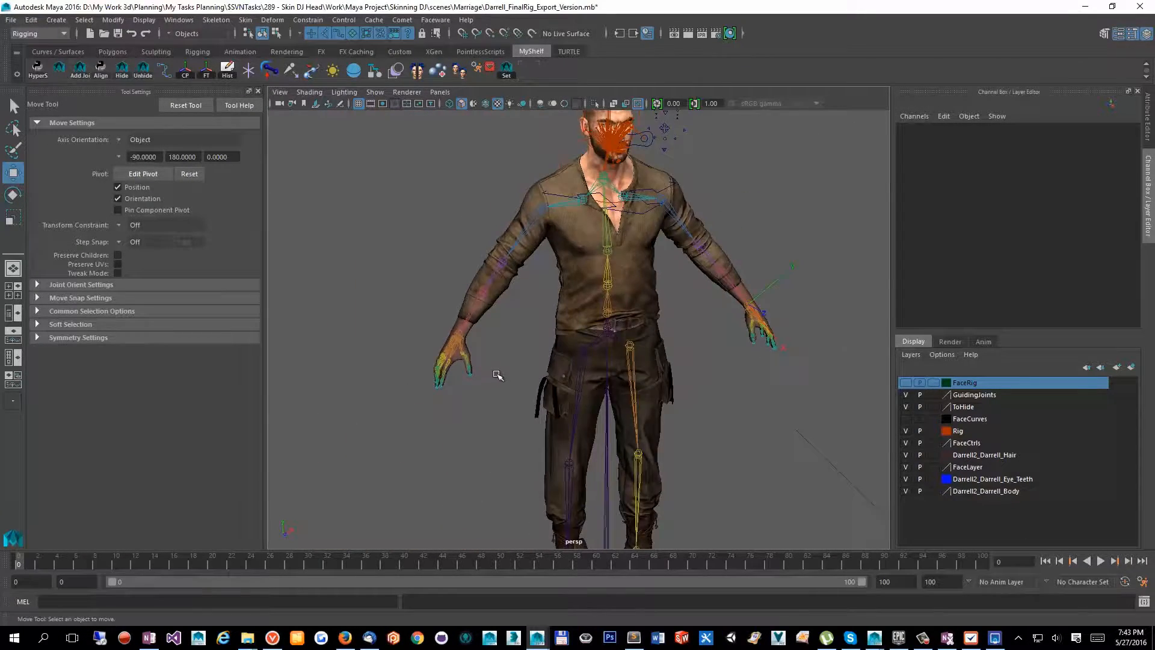
{"action": "right_click_drag", "start_coordinate": [498, 373], "coordinate": [496, 346], "text": "alt"}
{"action": "right_click_drag", "start_coordinate": [668, 295], "coordinate": [638, 259], "text": "alt"}
{"action": "middle_click_drag", "start_coordinate": [638, 259], "coordinate": [573, 307], "text": "alt"}
{"action": "left_click_drag", "start_coordinate": [574, 308], "coordinate": [504, 275], "text": "alt"}
{"action": "right_click_drag", "start_coordinate": [504, 275], "coordinate": [529, 283], "text": "alt"}
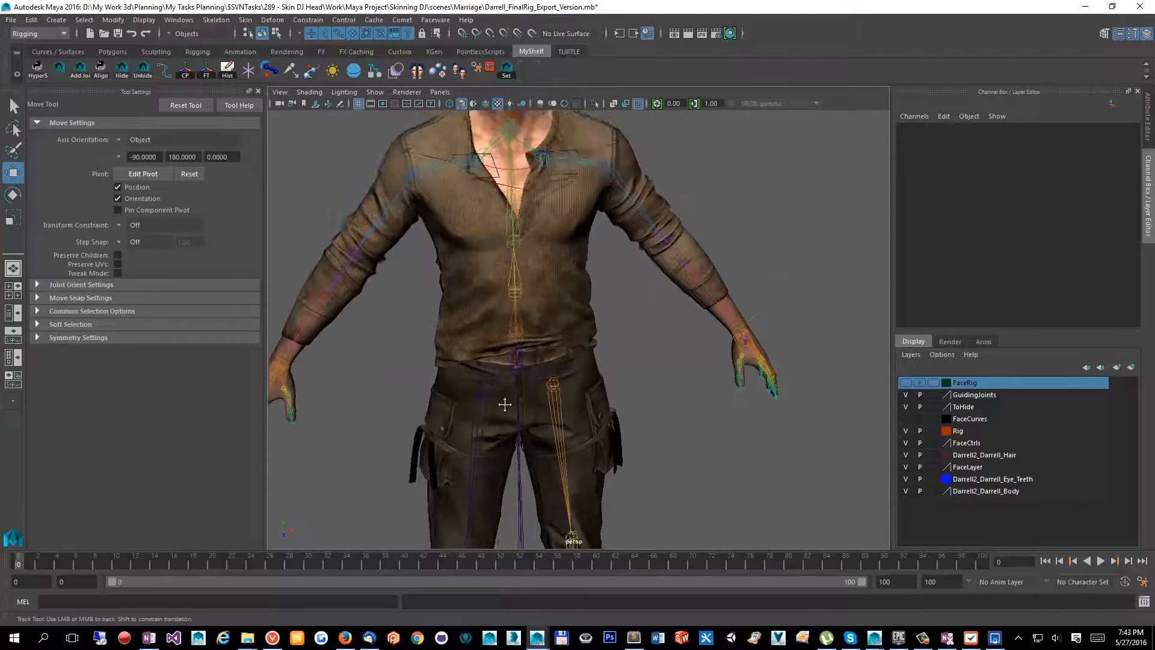
{"action": "middle_click_drag", "start_coordinate": [530, 282], "coordinate": [532, 300], "text": "alt"}
{"action": "left_click_drag", "start_coordinate": [532, 300], "coordinate": [540, 335], "text": "alt"}
{"action": "middle_click_drag", "start_coordinate": [540, 336], "coordinate": [512, 232], "text": "alt"}
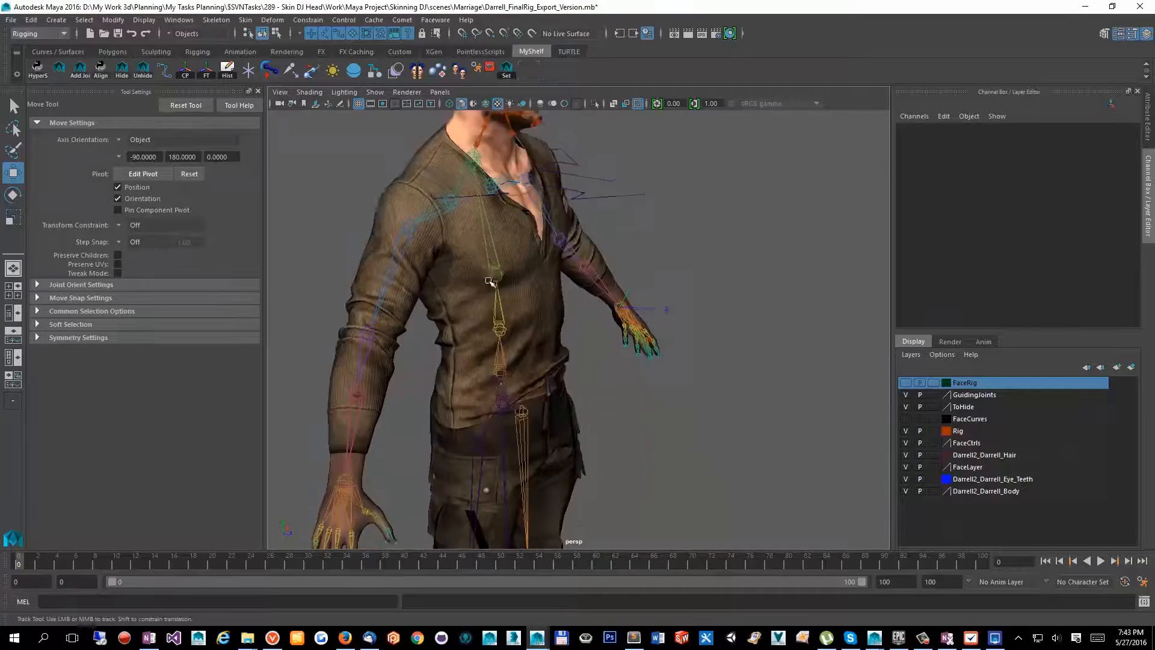
{"action": "right_click_drag", "start_coordinate": [511, 232], "coordinate": [704, 443], "text": "alt"}
{"action": "left_click_drag", "start_coordinate": [703, 443], "coordinate": [603, 372], "text": "alt"}
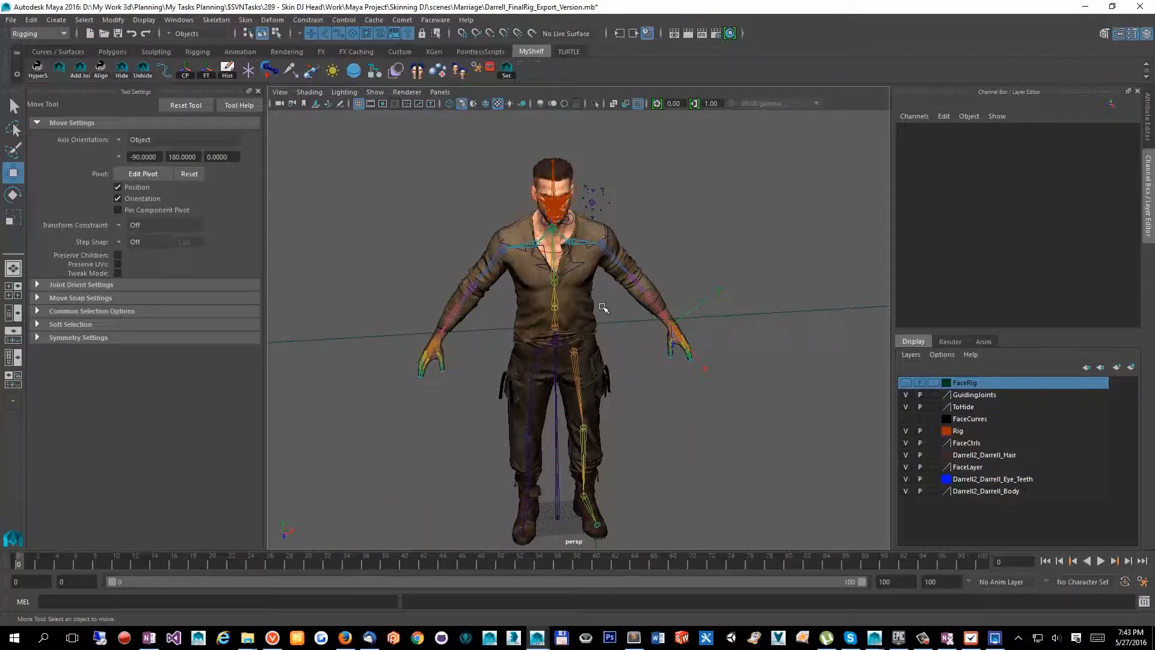
{"action": "left_click", "coordinate": [565, 303]}
{"action": "left_click", "coordinate": [614, 289]}
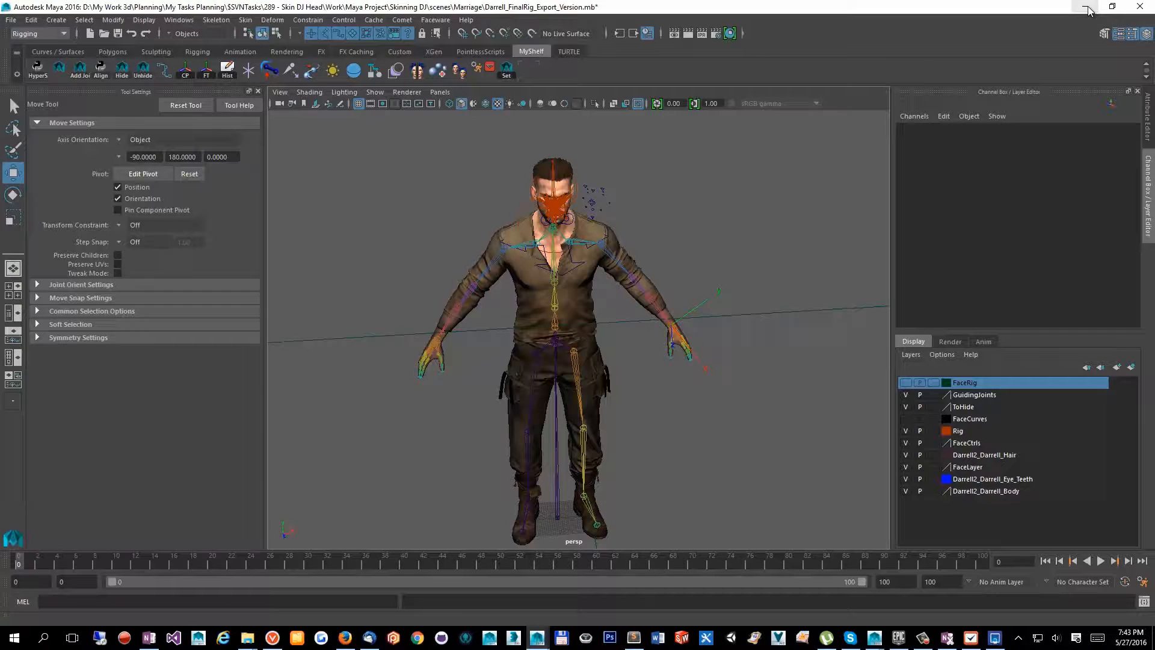
Step: Examine the scene's node structure in the Hypergraph Hierarchy, including the Mesh, SuperMover and Root branches, and move its window aside
{"action": "scroll", "coordinate": [503, 306], "scroll_direction": "up", "scroll_amount": 5}
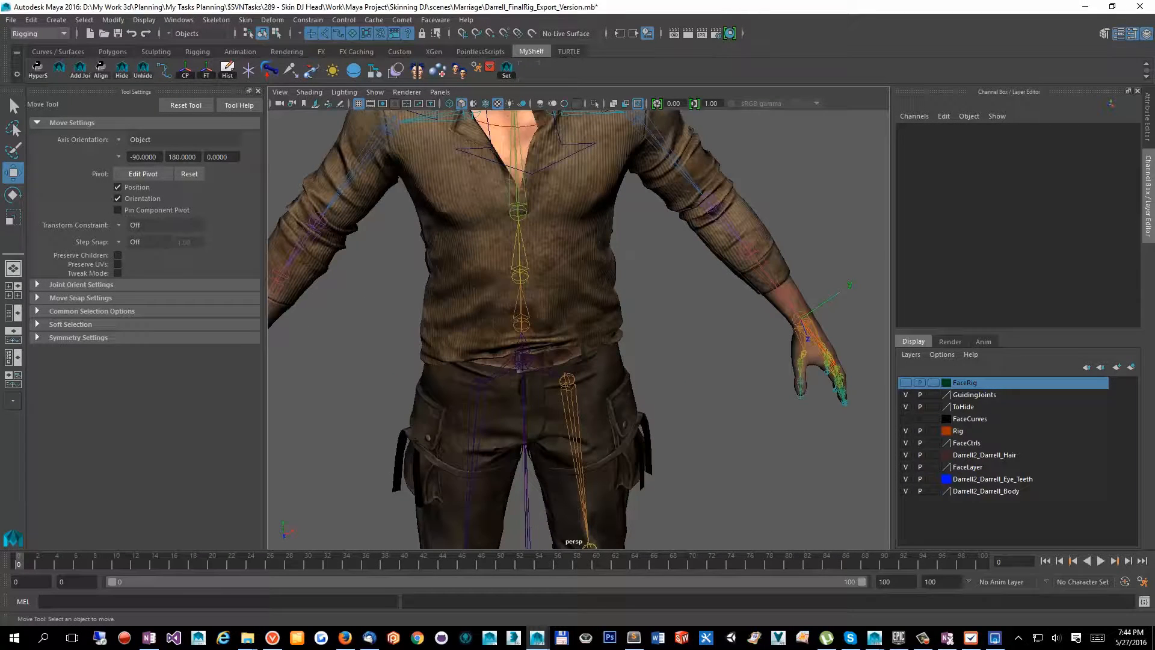
{"action": "left_click_drag", "start_coordinate": [1154, 79], "coordinate": [683, 51]}
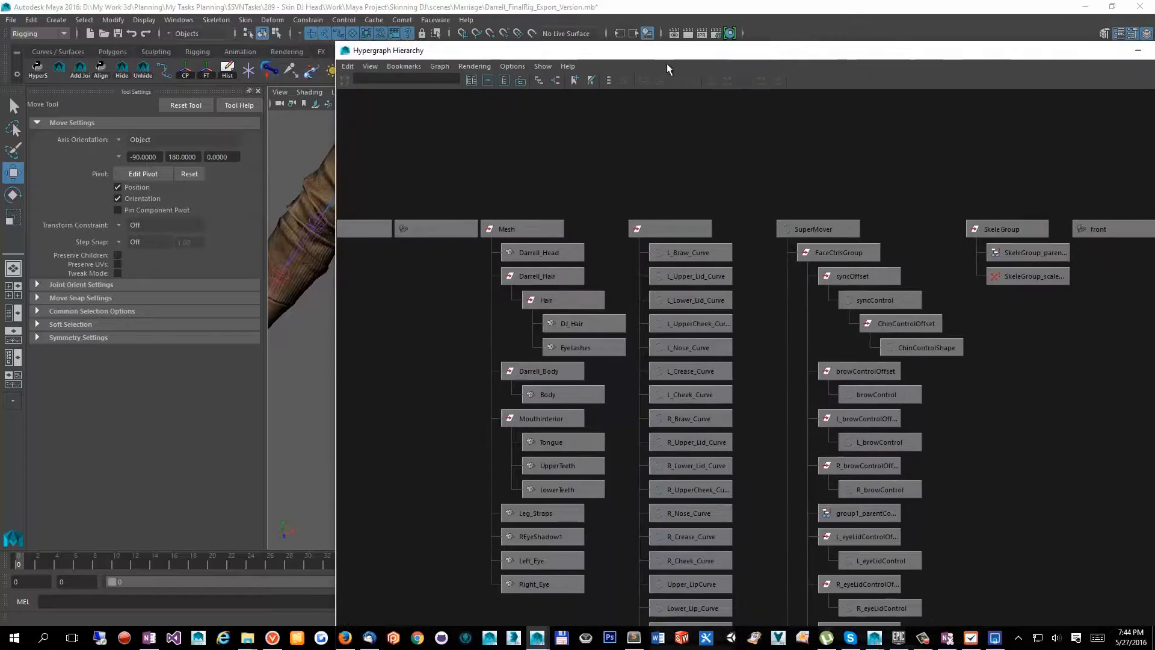
{"action": "scroll", "coordinate": [812, 457], "scroll_direction": "down", "scroll_amount": 1}
{"action": "scroll", "coordinate": [813, 460], "scroll_direction": "down", "scroll_amount": 6}
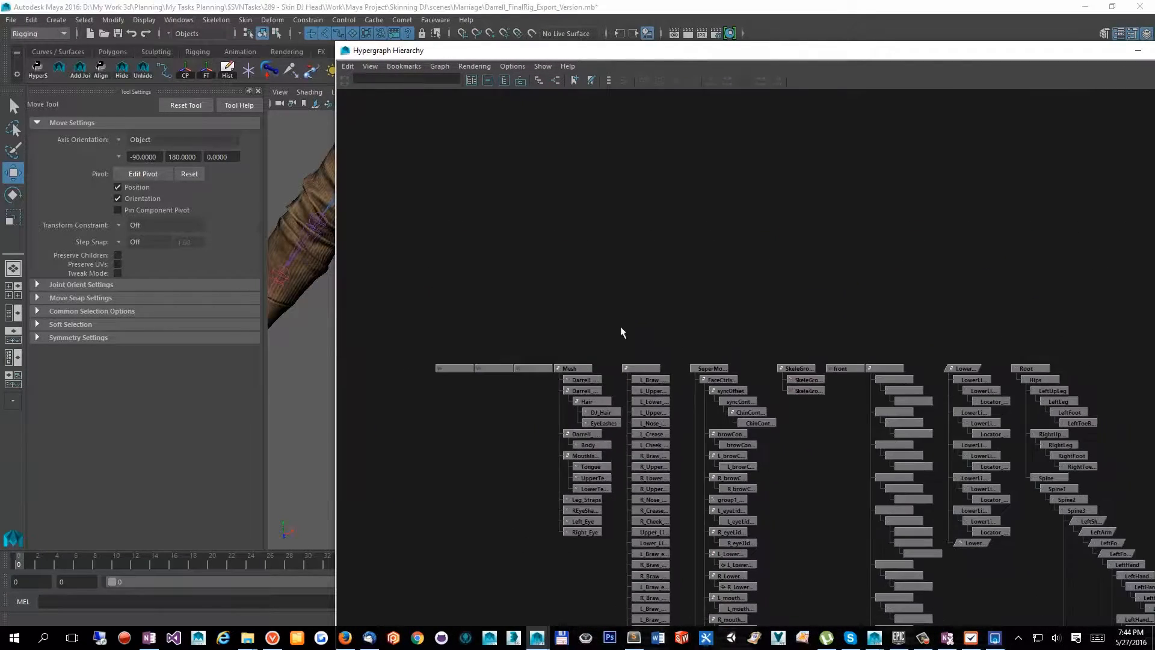
{"action": "middle_click_drag", "start_coordinate": [807, 529], "coordinate": [711, 345], "text": "alt"}
{"action": "scroll", "coordinate": [711, 345], "scroll_direction": "down", "scroll_amount": 3}
{"action": "middle_click_drag", "start_coordinate": [726, 242], "coordinate": [732, 138], "text": "alt"}
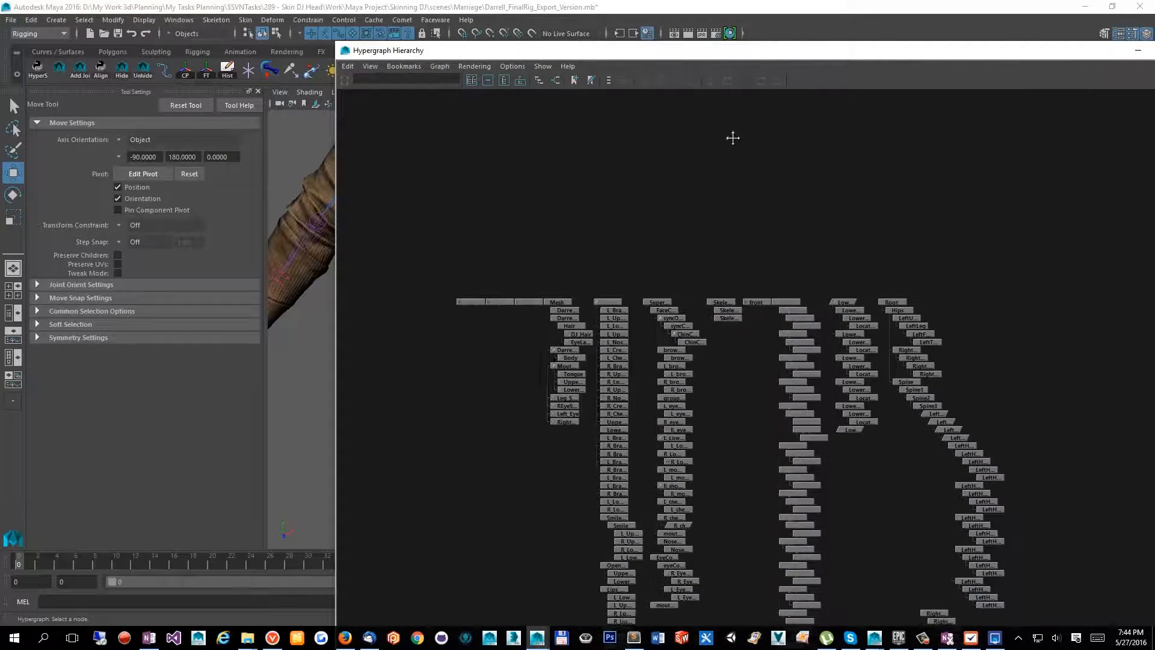
{"action": "middle_click_drag", "start_coordinate": [796, 448], "coordinate": [686, 357], "text": "alt"}
{"action": "scroll", "coordinate": [691, 397], "scroll_direction": "down", "scroll_amount": 2}
{"action": "middle_click_drag", "start_coordinate": [752, 473], "coordinate": [705, 376], "text": "alt"}
{"action": "scroll", "coordinate": [681, 457], "scroll_direction": "down", "scroll_amount": 2}
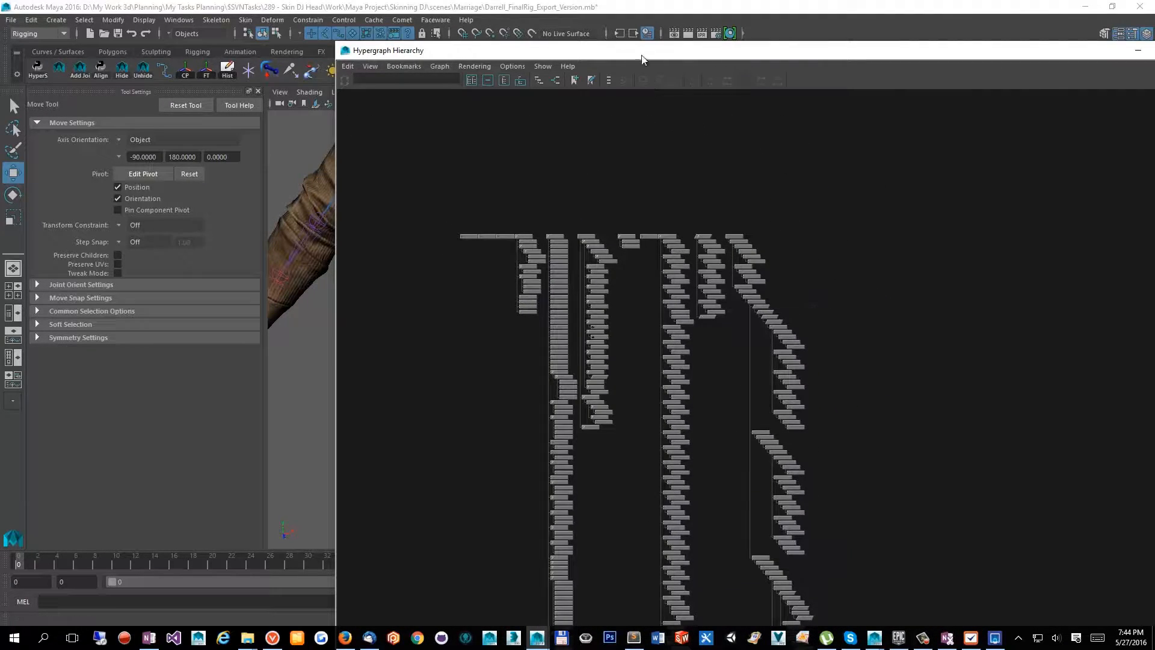
{"action": "left_click_drag", "start_coordinate": [642, 55], "coordinate": [1154, 68]}
Step: View the rigged character from the side, front and above to check how the skeleton sits in the mesh
{"action": "scroll", "coordinate": [790, 292], "scroll_direction": "down", "scroll_amount": 5}
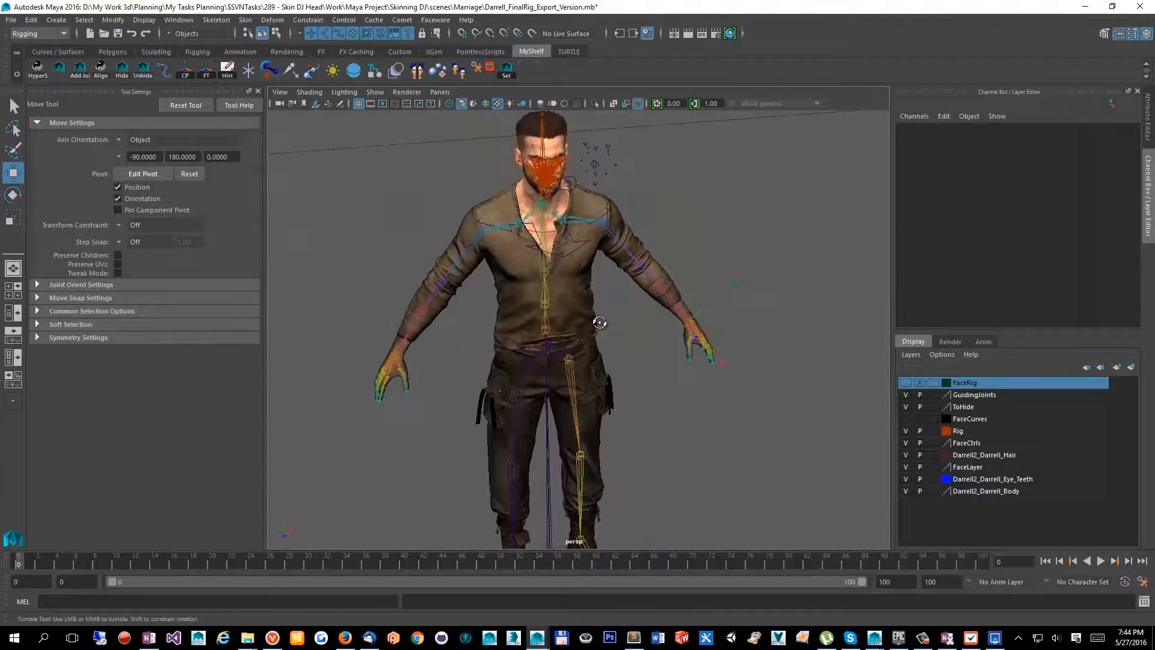
{"action": "left_click_drag", "start_coordinate": [598, 322], "coordinate": [601, 377], "text": "alt"}
{"action": "middle_click_drag", "start_coordinate": [601, 376], "coordinate": [602, 319], "text": "alt"}
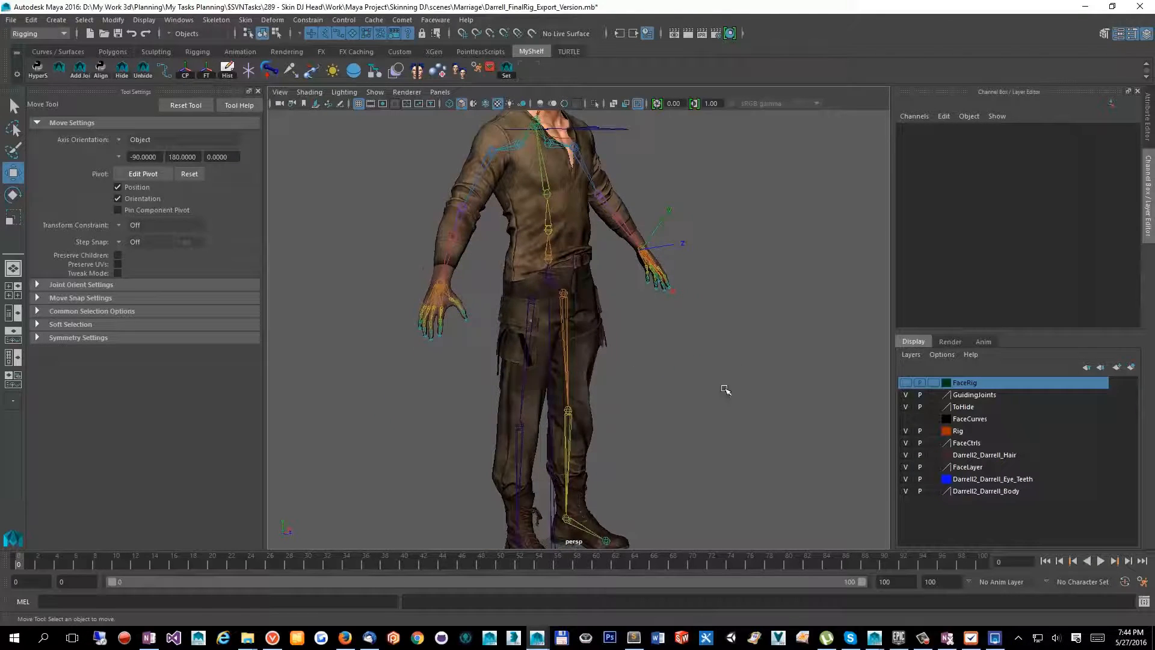
{"action": "left_click_drag", "start_coordinate": [725, 390], "coordinate": [537, 343], "text": "alt"}
{"action": "scroll", "coordinate": [571, 399], "scroll_direction": "down", "scroll_amount": 5}
{"action": "scroll", "coordinate": [587, 377], "scroll_direction": "up", "scroll_amount": 5}
{"action": "middle_click_drag", "start_coordinate": [501, 349], "coordinate": [510, 430], "text": "alt"}
{"action": "left_click_drag", "start_coordinate": [657, 304], "coordinate": [587, 303], "text": "alt"}
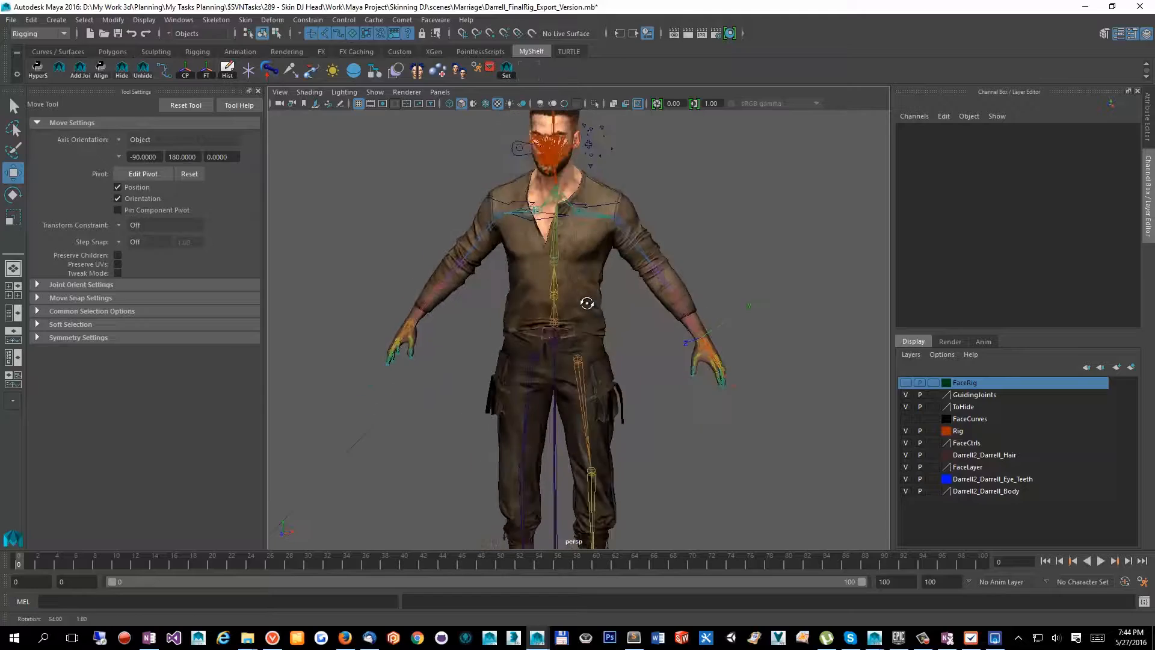
{"action": "left_click_drag", "start_coordinate": [643, 363], "coordinate": [605, 463], "text": "alt"}
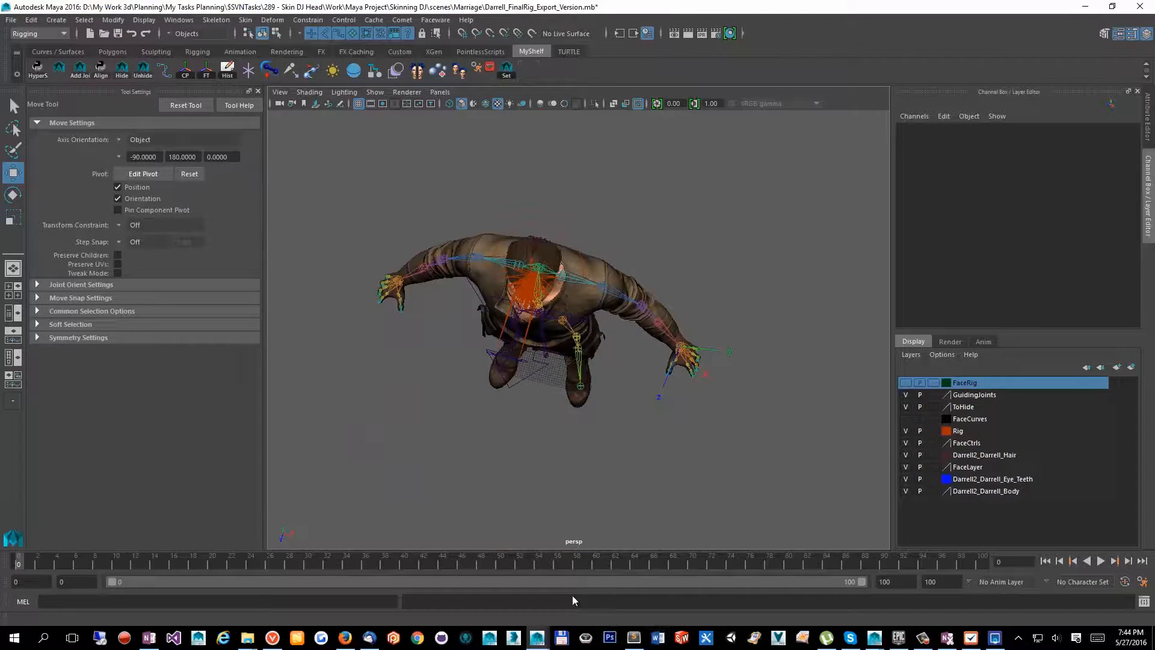
{"action": "left_click_drag", "start_coordinate": [508, 458], "coordinate": [583, 394], "text": "alt"}
Step: Switch to the MotionBuilder window with the BindPose.fbx scene, view the running character from several angles, and enlarge the viewer
{"action": "left_click", "coordinate": [521, 639]}
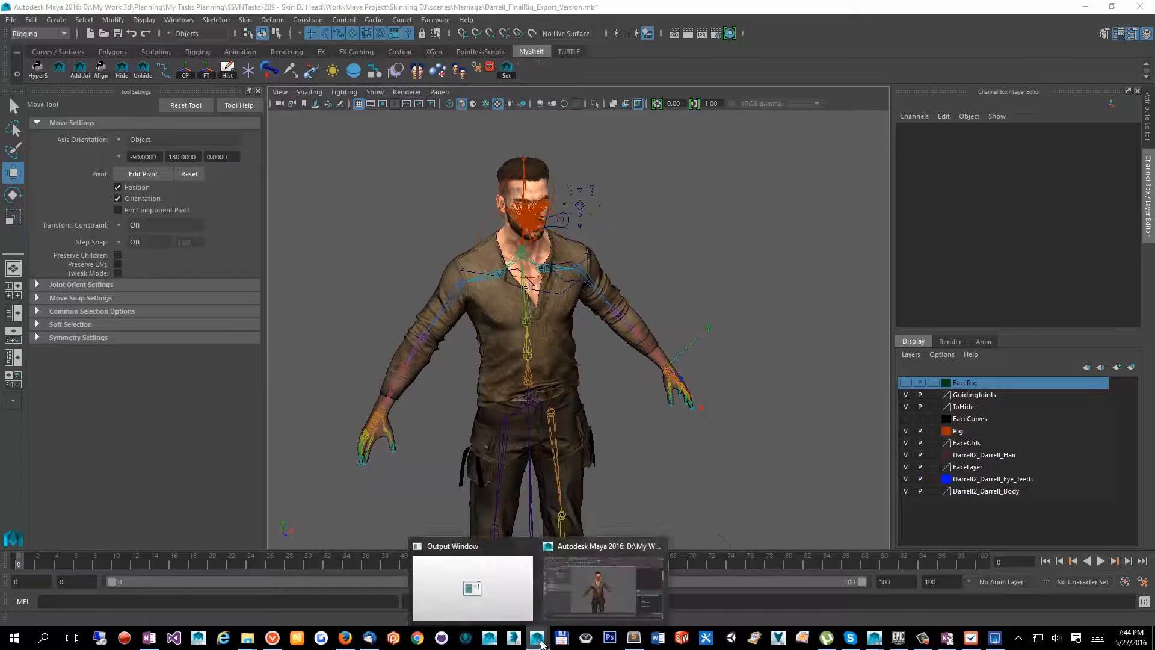
{"action": "mouse_move", "coordinate": [872, 640]}
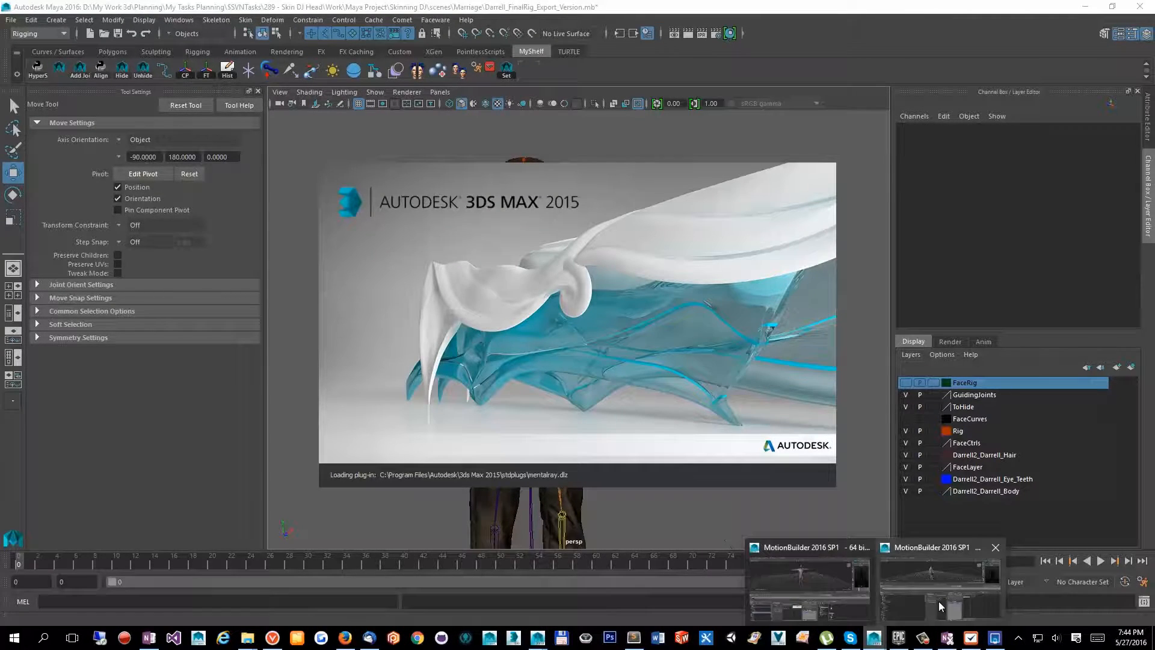
{"action": "left_click", "coordinate": [949, 592]}
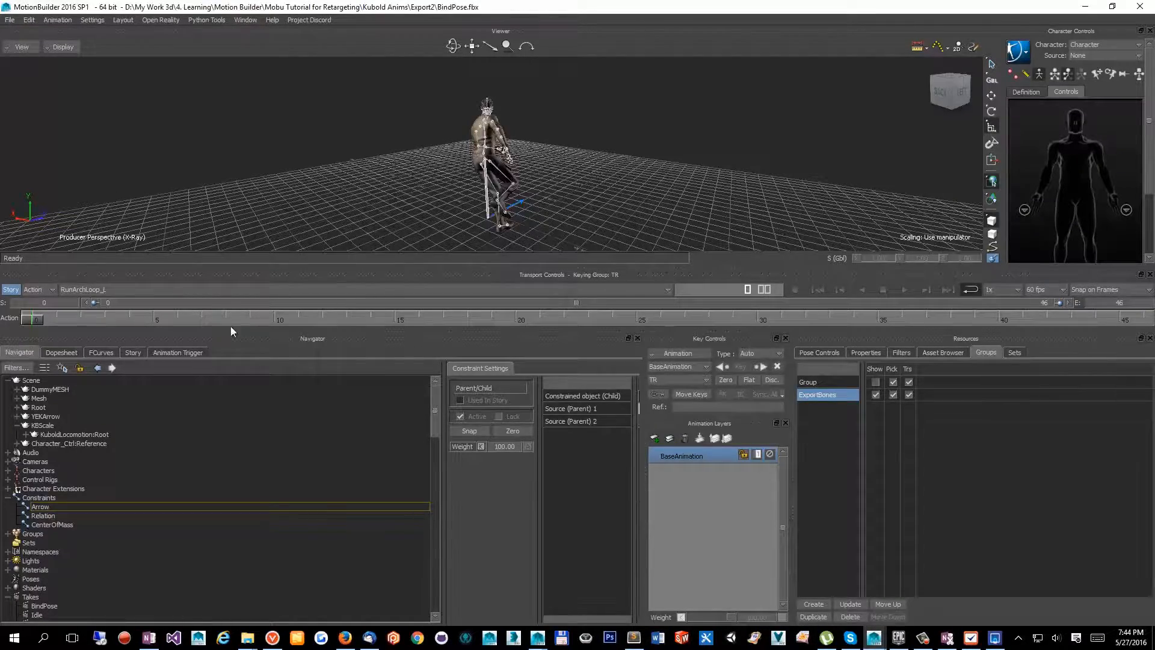
{"action": "left_click_drag", "start_coordinate": [660, 178], "coordinate": [512, 252], "text": "ctrl+shift"}
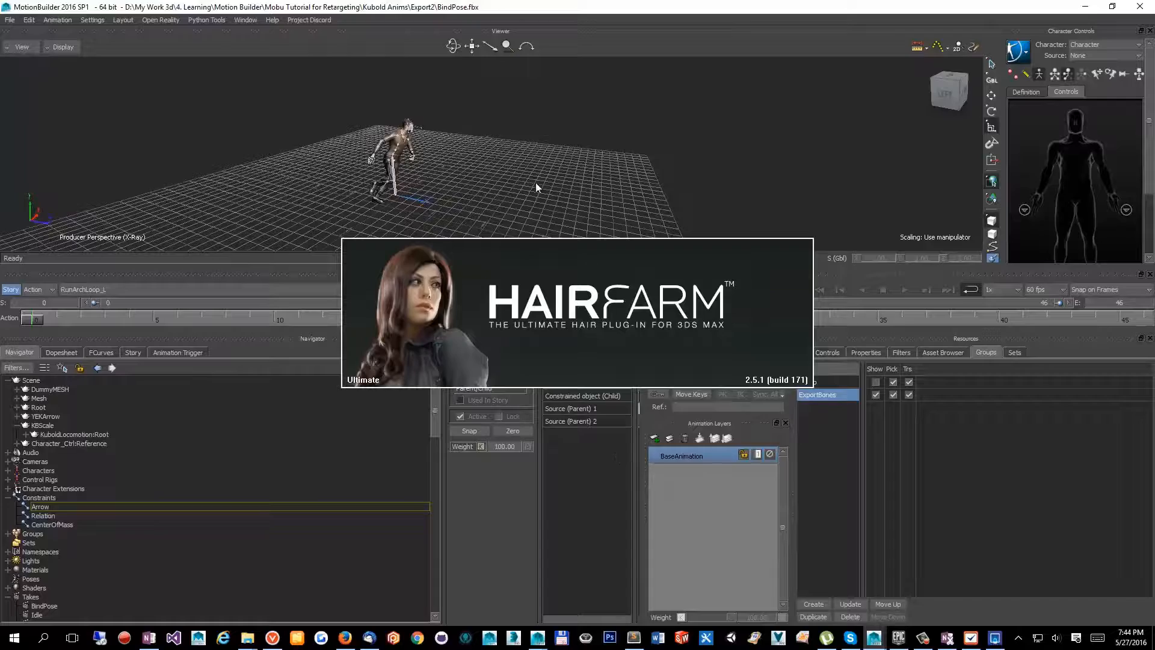
{"action": "left_click_drag", "start_coordinate": [537, 188], "coordinate": [593, 592], "text": "ctrl+shift"}
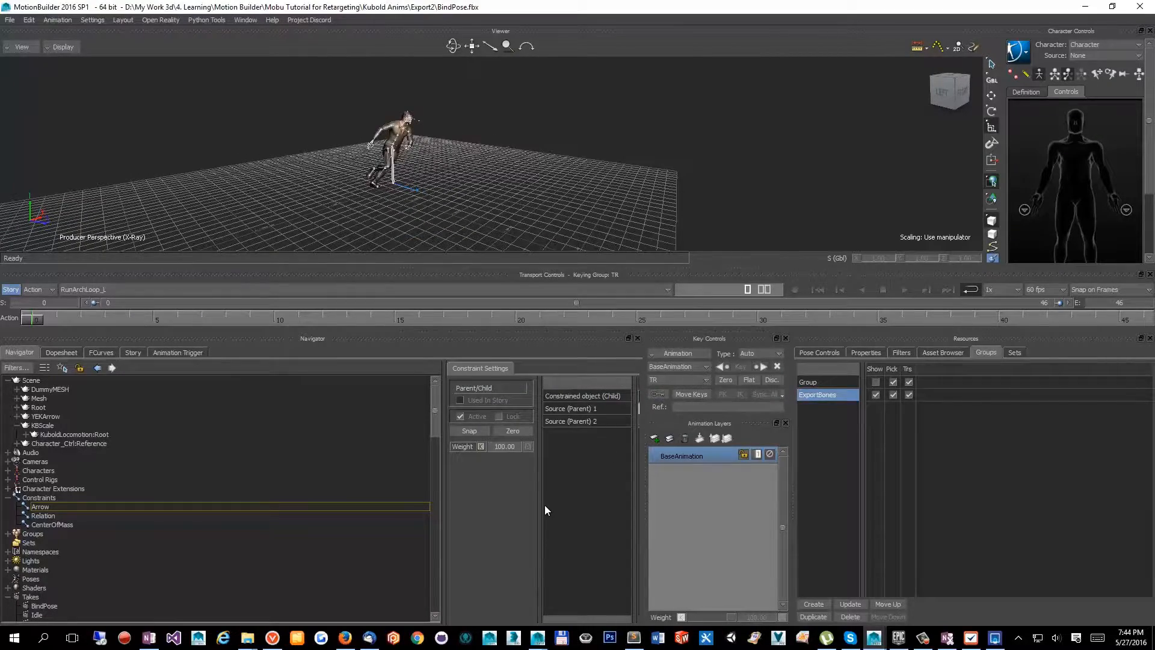
{"action": "left_click_drag", "start_coordinate": [552, 139], "coordinate": [546, 247], "text": "ctrl+shift"}
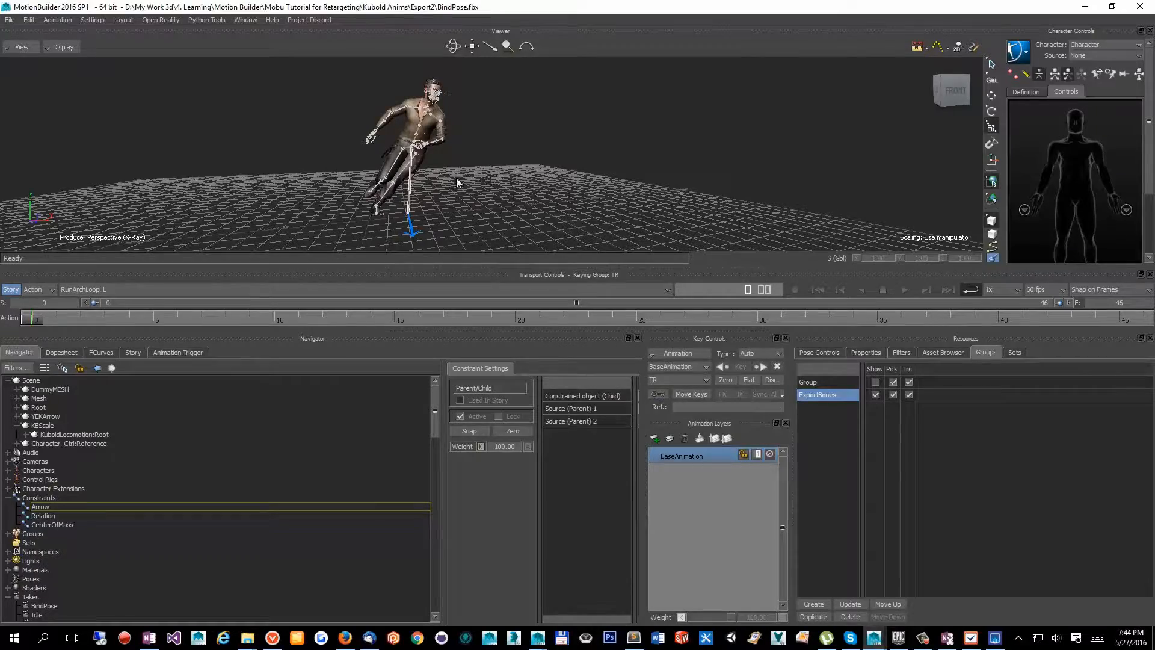
{"action": "left_click_drag", "start_coordinate": [456, 178], "coordinate": [434, 181], "text": "ctrl+shift"}
{"action": "left_click_drag", "start_coordinate": [261, 278], "coordinate": [299, 421]}
{"action": "left_click_drag", "start_coordinate": [395, 268], "coordinate": [443, 266], "text": "ctrl+shift"}
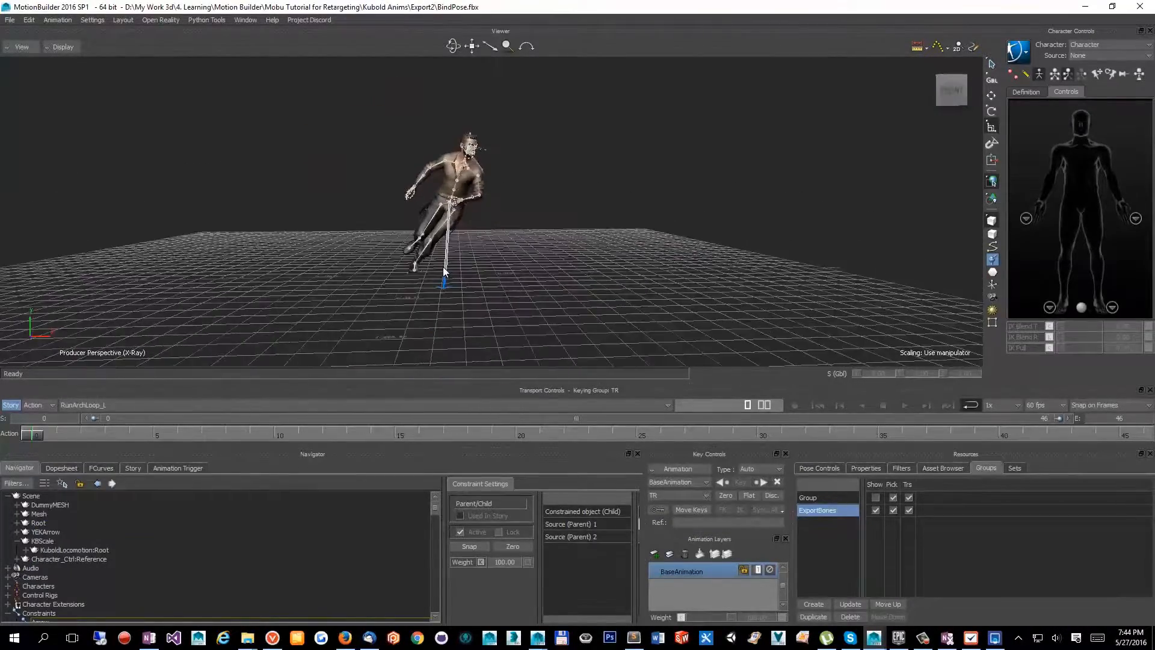
Step: Switch to the JumpIdleStart take and move the timeline to about frame 52
{"action": "left_click", "coordinate": [154, 405]}
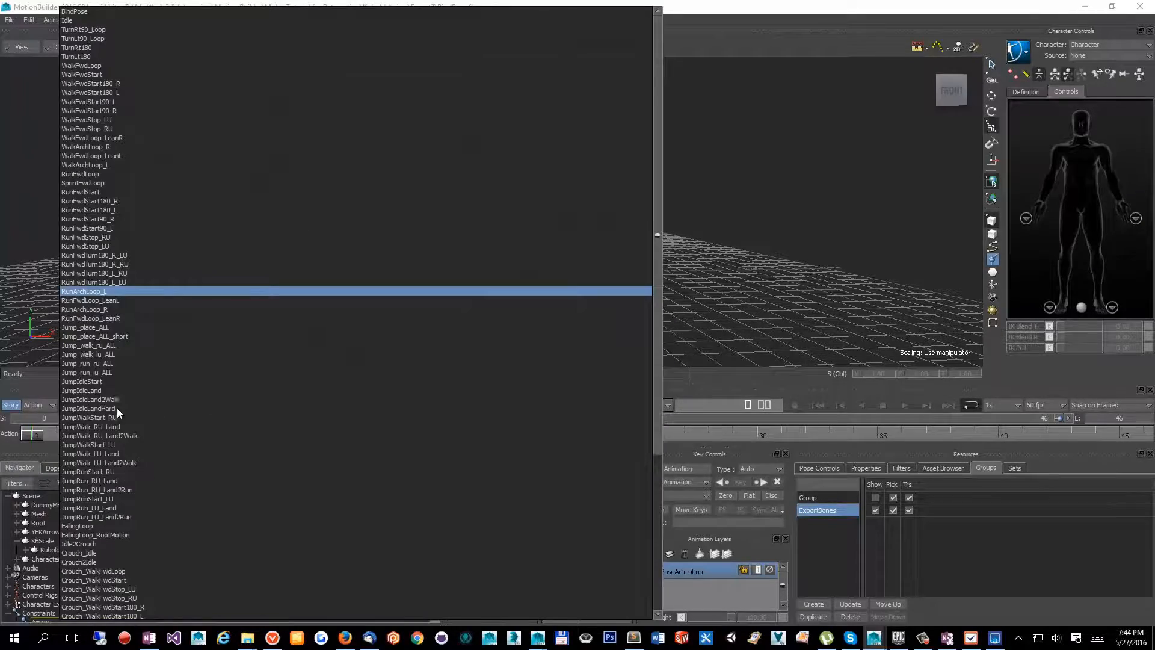
{"action": "left_click", "coordinate": [104, 384]}
{"action": "left_click_drag", "start_coordinate": [397, 323], "coordinate": [123, 410], "text": "ctrl+shift"}
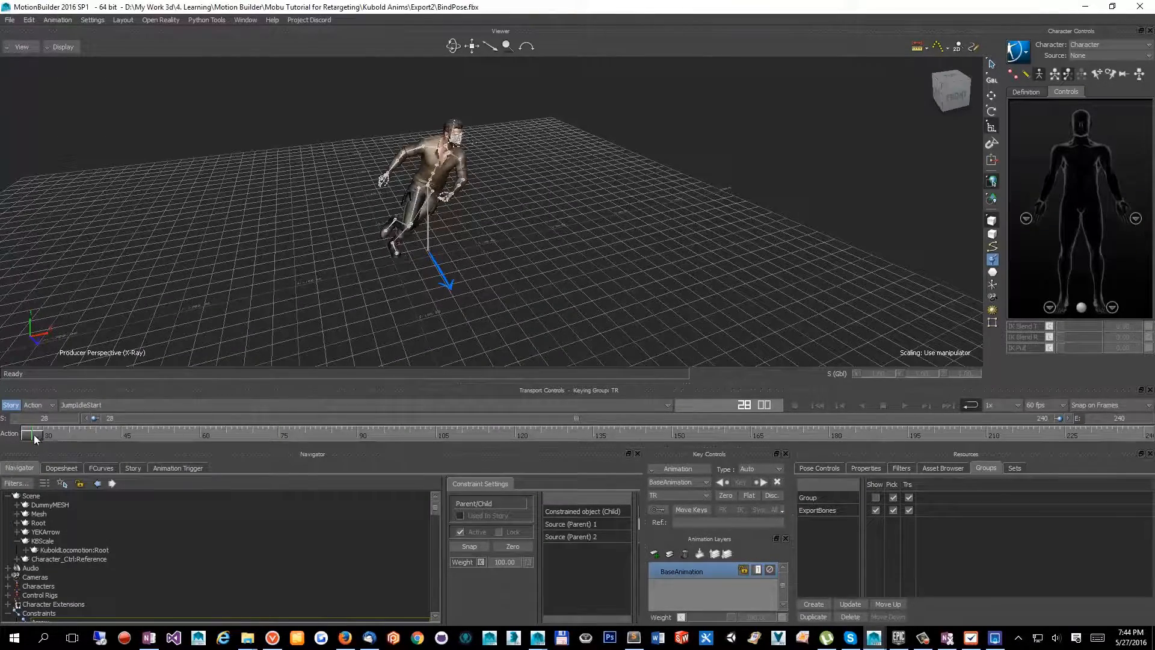
{"action": "left_click_drag", "start_coordinate": [33, 435], "coordinate": [159, 434]}
Step: Set the character's source to KuboldChar and check the jump pose from the side at frame 36
{"action": "left_click", "coordinate": [1096, 54]}
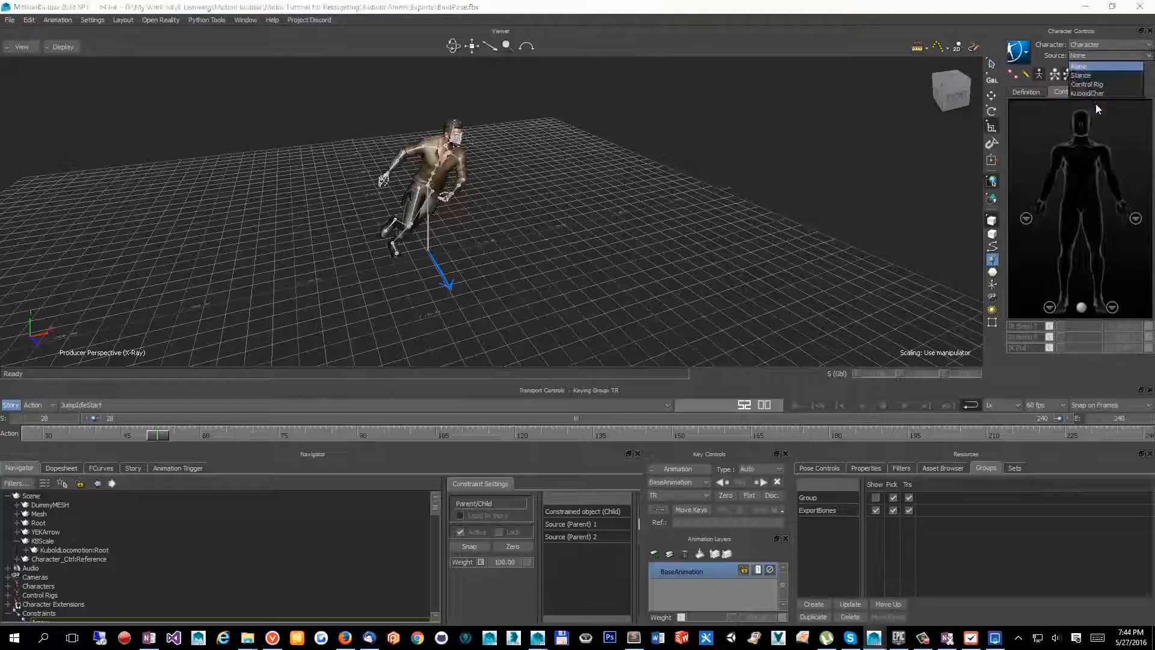
{"action": "left_click", "coordinate": [1096, 103]}
{"action": "left_click_drag", "start_coordinate": [423, 269], "coordinate": [501, 235], "text": "ctrl+shift"}
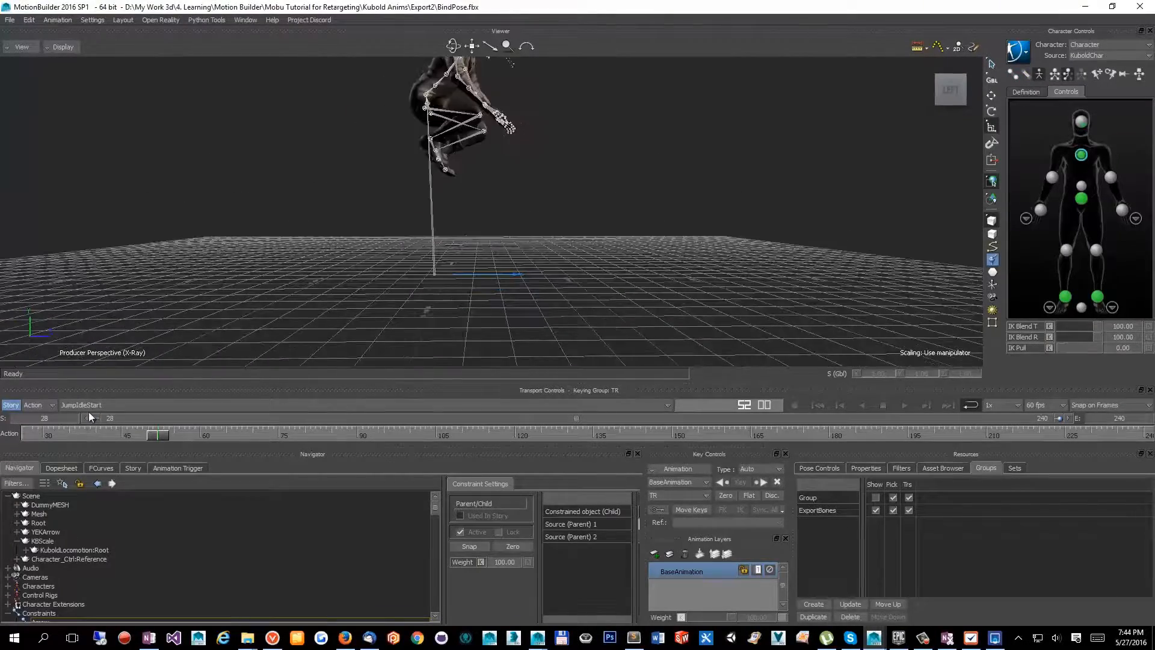
{"action": "left_click_drag", "start_coordinate": [161, 437], "coordinate": [73, 435]}
Step: Select the KBScale node in the scene hierarchy and view the jump pose from the front
{"action": "scroll", "coordinate": [103, 548], "scroll_direction": "down", "scroll_amount": 1}
{"action": "scroll", "coordinate": [118, 555], "scroll_direction": "down", "scroll_amount": 10}
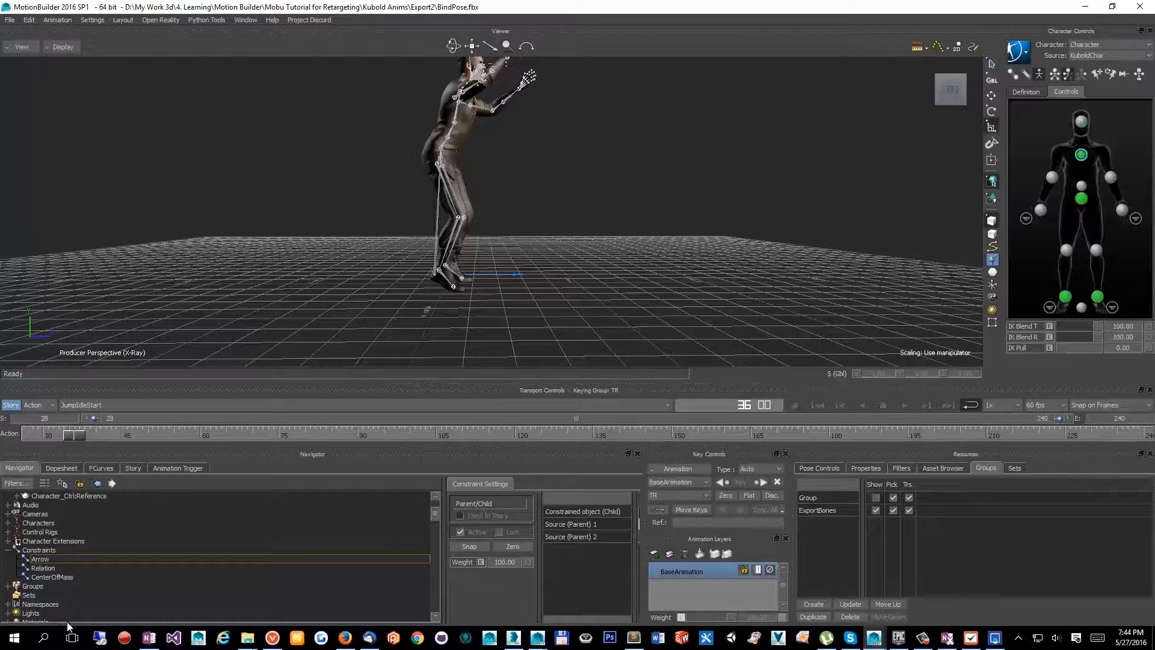
{"action": "scroll", "coordinate": [56, 587], "scroll_direction": "up", "scroll_amount": 8}
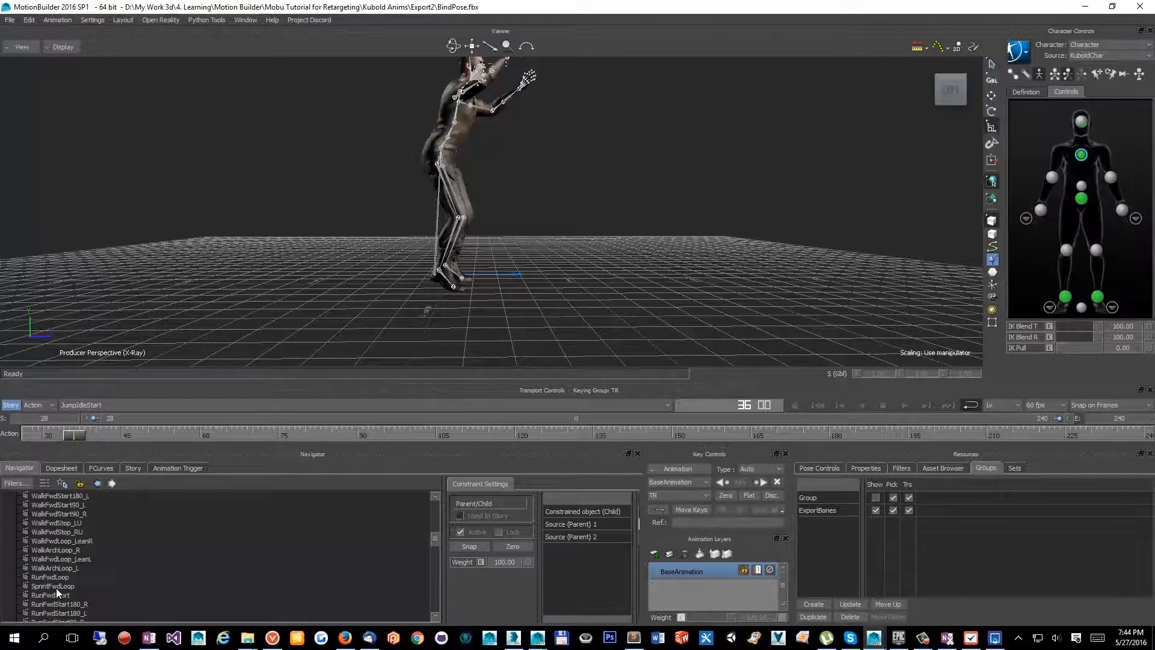
{"action": "scroll", "coordinate": [88, 536], "scroll_direction": "up", "scroll_amount": 8}
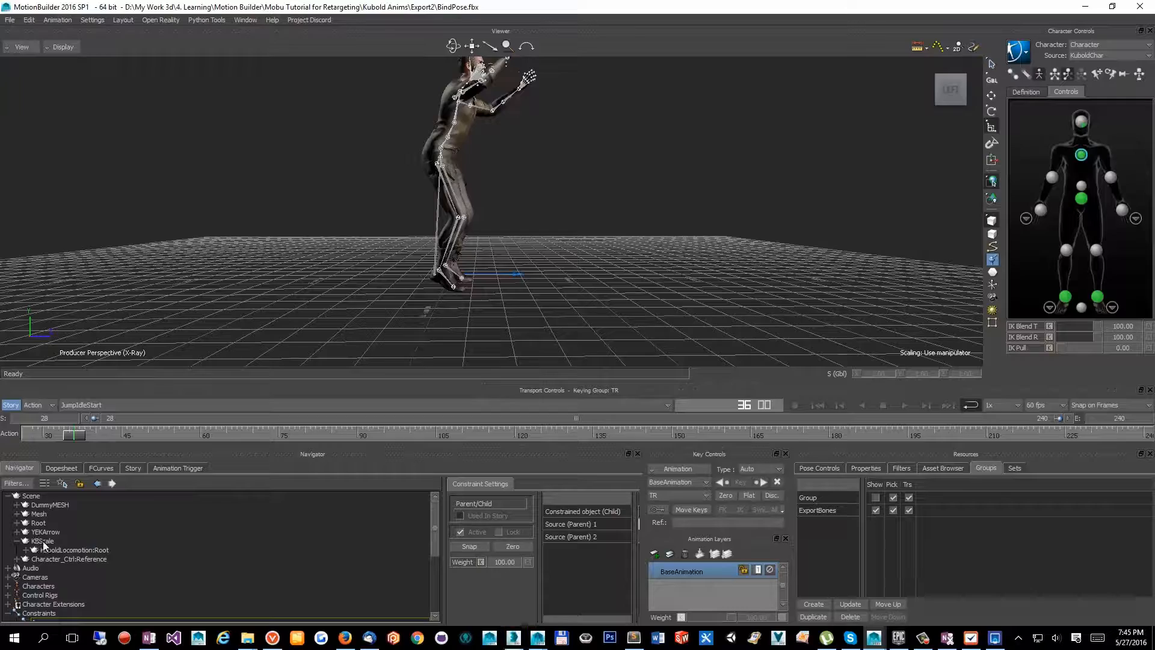
{"action": "left_click", "coordinate": [44, 543]}
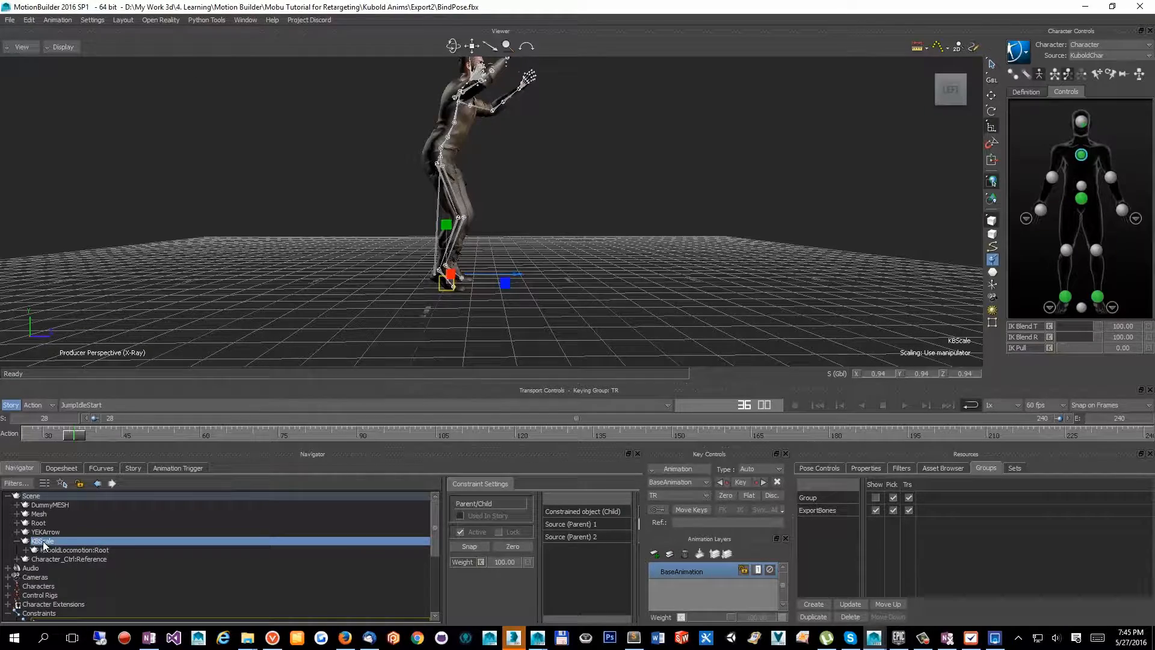
{"action": "left_click_drag", "start_coordinate": [623, 183], "coordinate": [481, 201], "text": "alt"}
{"action": "left_click_drag", "start_coordinate": [605, 166], "coordinate": [574, 172], "text": "alt"}
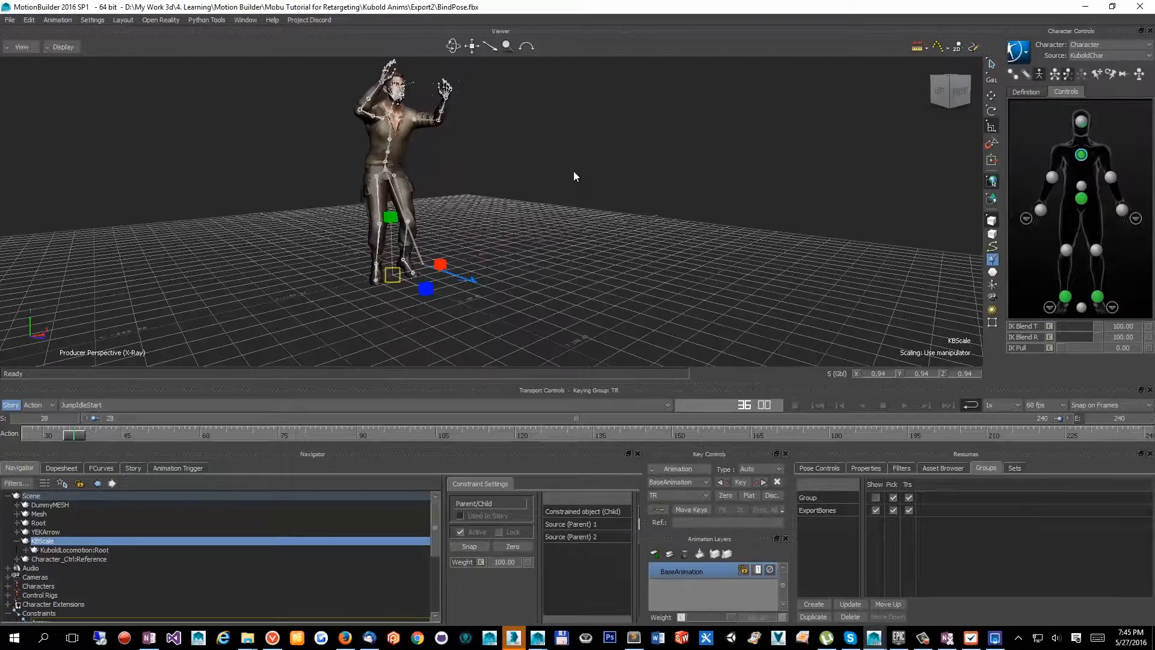
Step: Select the right hand effector, show the objects in Group, and scale KBScale uniformly to 1.10
{"action": "left_click", "coordinate": [1041, 211]}
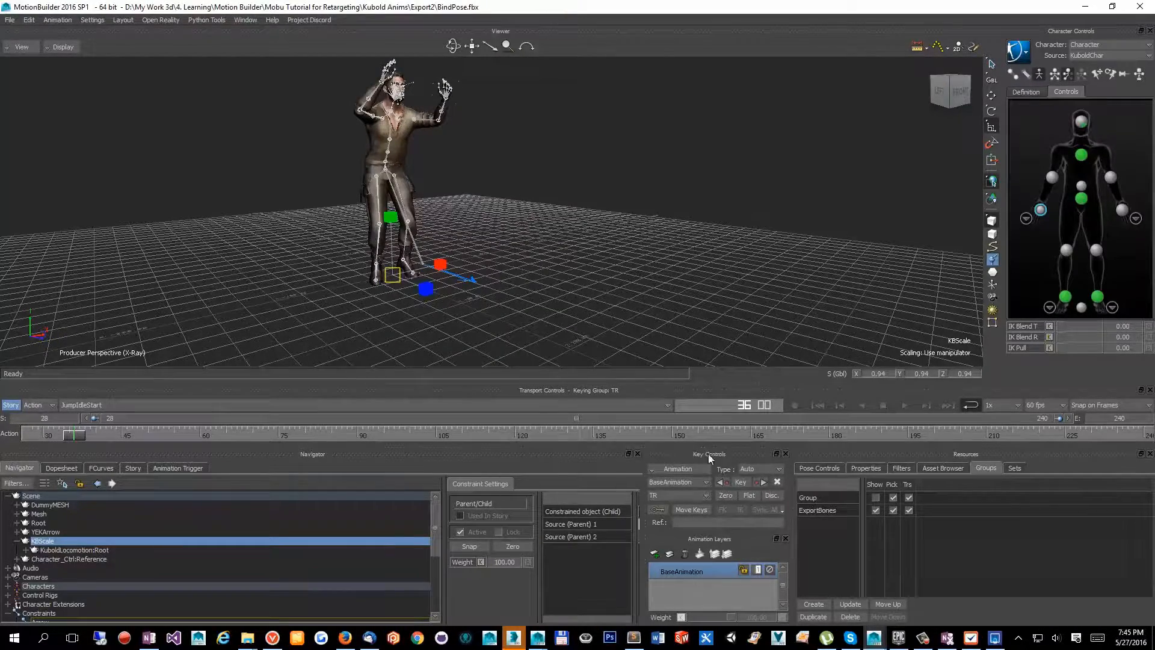
{"action": "left_click", "coordinate": [876, 498]}
{"action": "left_click_drag", "start_coordinate": [595, 363], "coordinate": [593, 261], "text": "alt"}
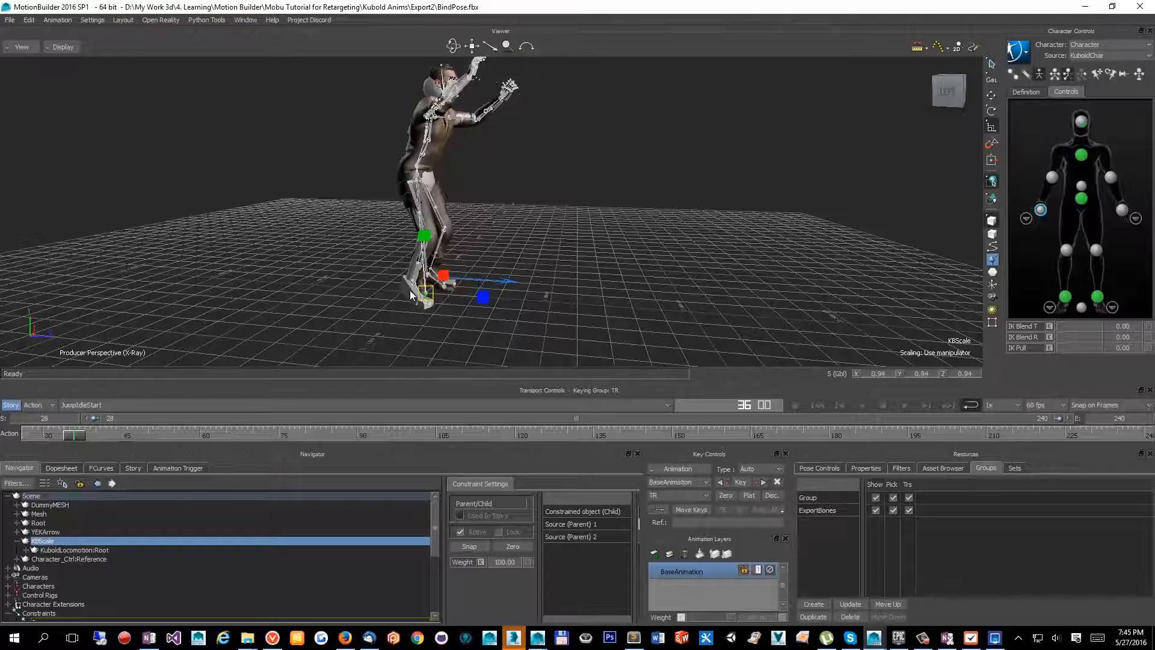
{"action": "left_click_drag", "start_coordinate": [410, 290], "coordinate": [434, 284]}
{"action": "middle_click_drag", "start_coordinate": [515, 147], "coordinate": [498, 255], "text": "alt"}
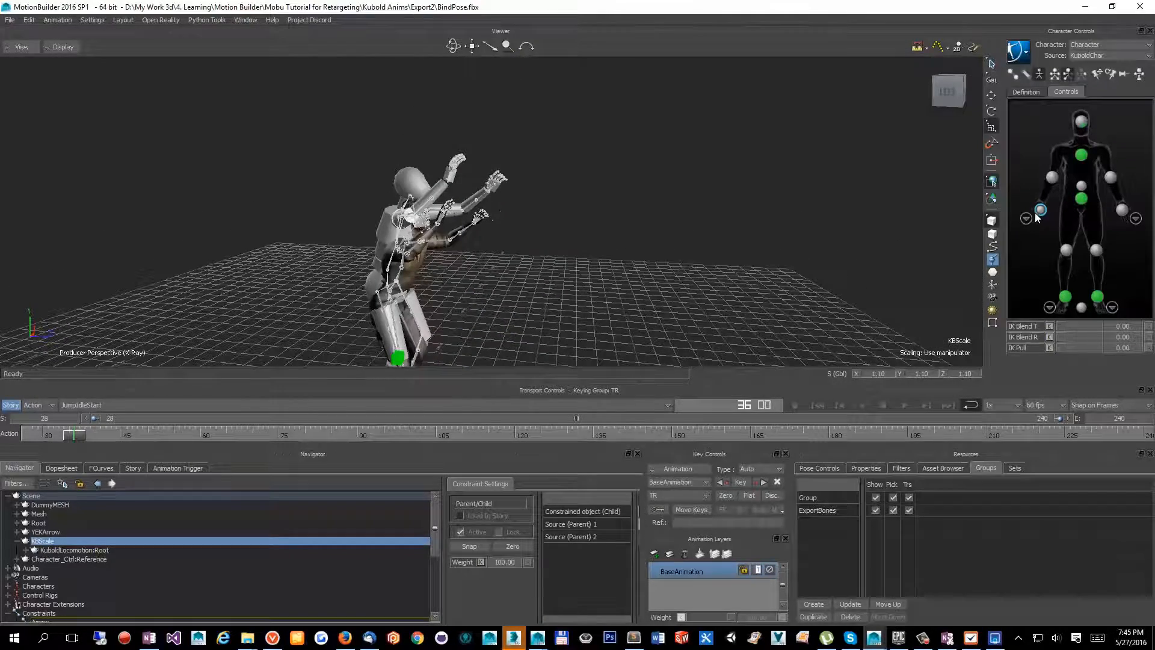
Step: Set the right hand effector's IK Blend T to 100
{"action": "left_click_drag", "start_coordinate": [1063, 330], "coordinate": [1127, 336]}
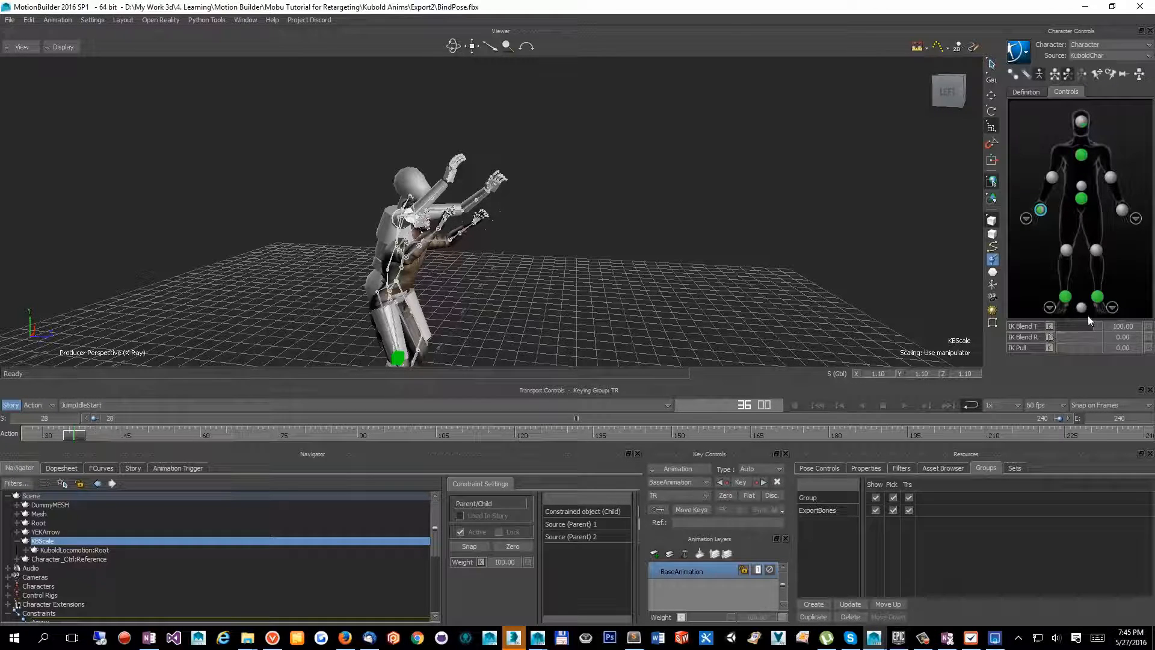
{"action": "left_click_drag", "start_coordinate": [1095, 326], "coordinate": [1154, 334]}
{"action": "left_click_drag", "start_coordinate": [489, 326], "coordinate": [486, 298]}
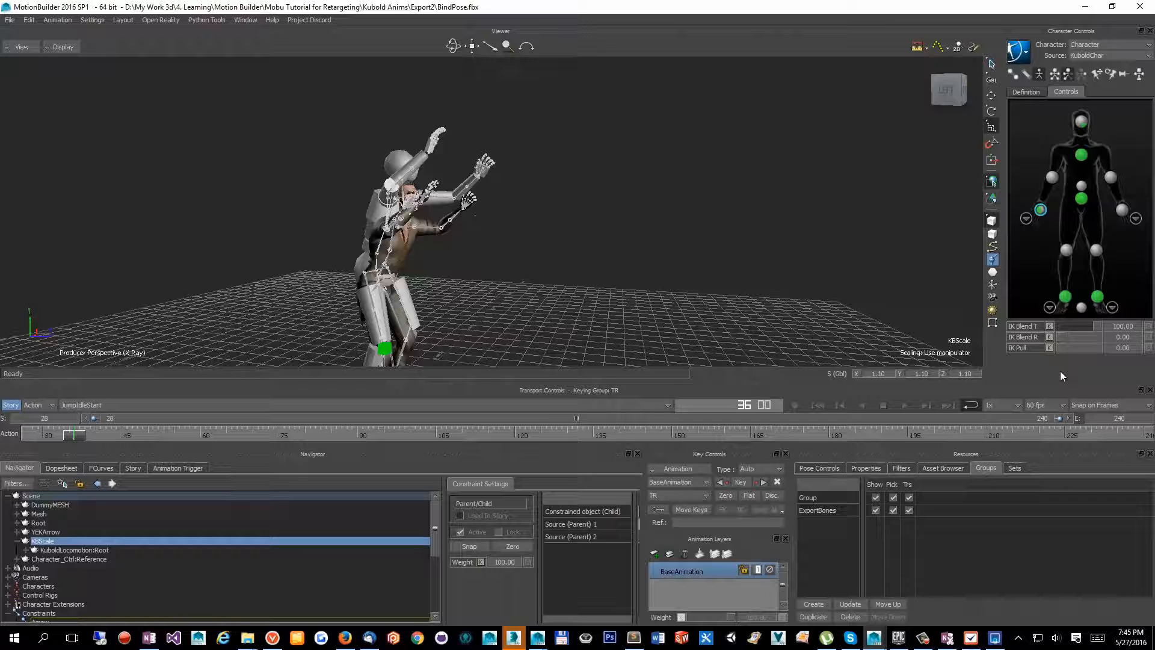
Step: Try an IK Blend T of 100 on the left hand effector and return it to 0
{"action": "left_click", "coordinate": [1121, 210]}
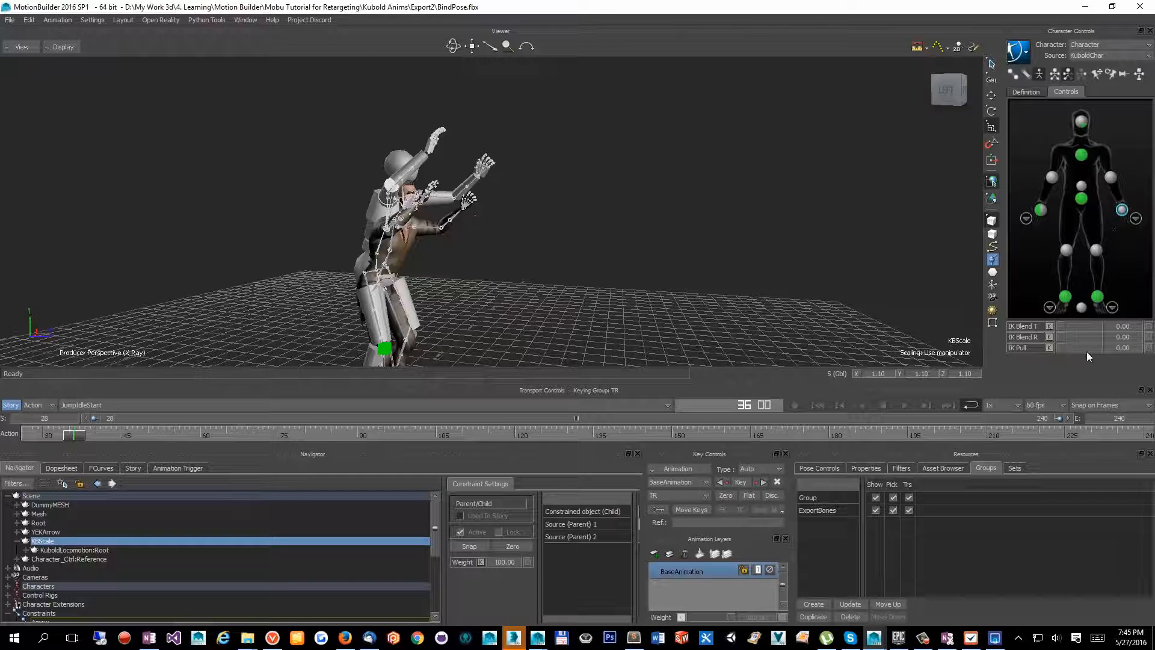
{"action": "left_click_drag", "start_coordinate": [1060, 326], "coordinate": [1141, 340]}
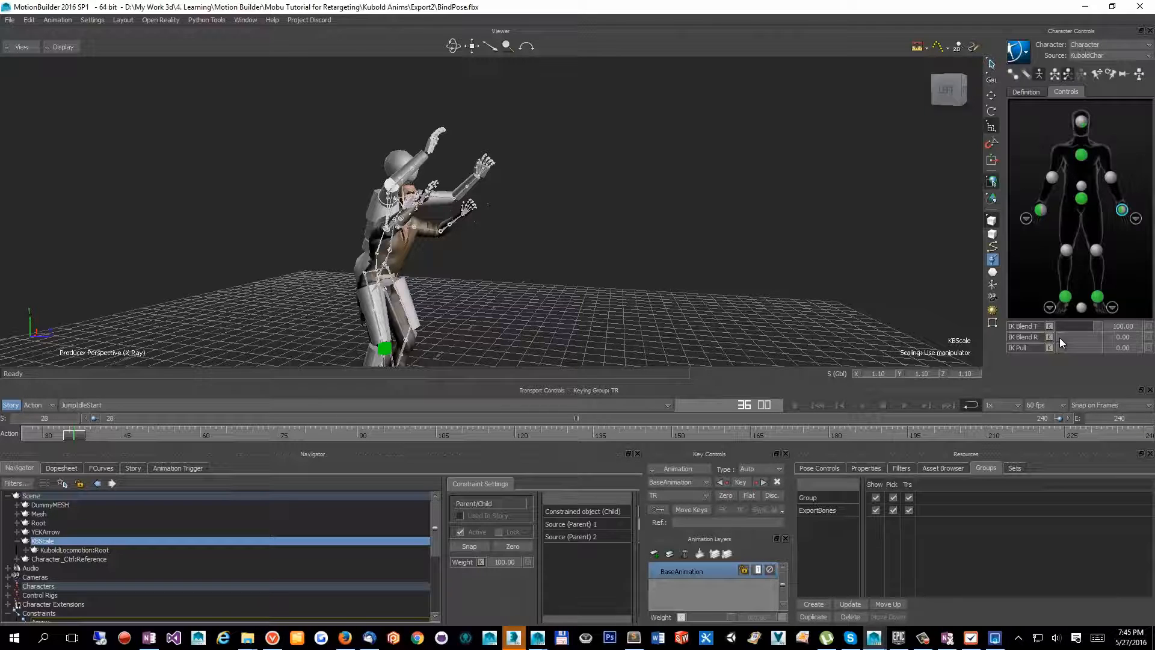
{"action": "left_click_drag", "start_coordinate": [1060, 338], "coordinate": [937, 344]}
{"action": "left_click_drag", "start_coordinate": [1096, 326], "coordinate": [842, 323]}
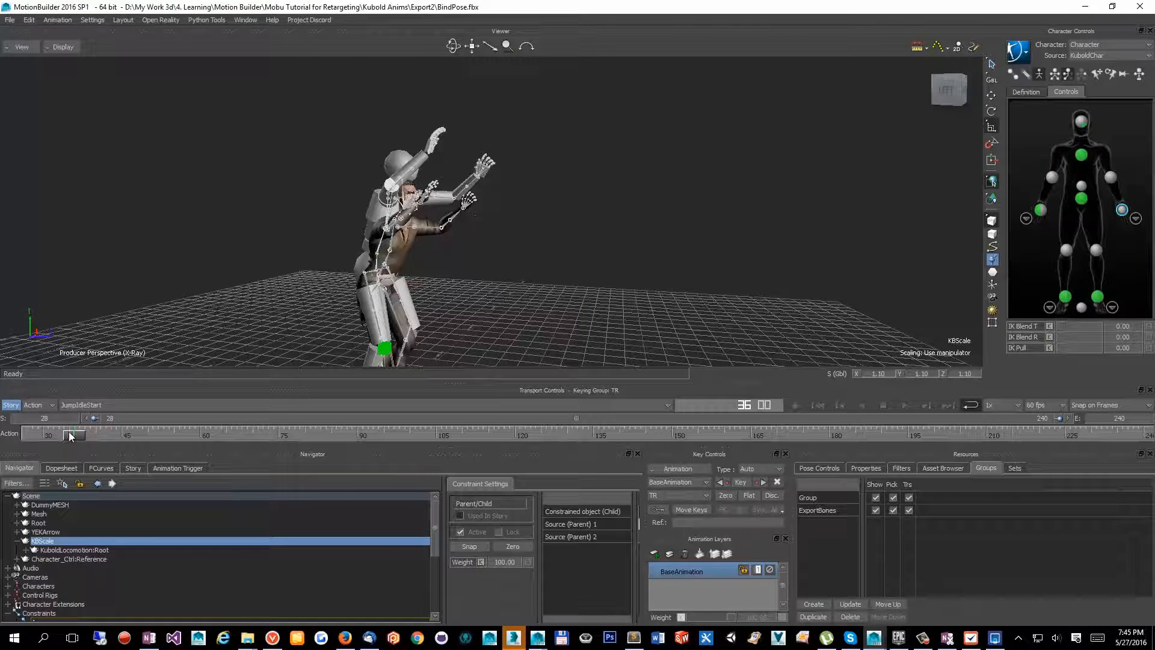
Step: Return to frame 28, open the settings of Character under Characters, and enlarge the settings area
{"action": "left_click_drag", "start_coordinate": [70, 436], "coordinate": [27, 445]}
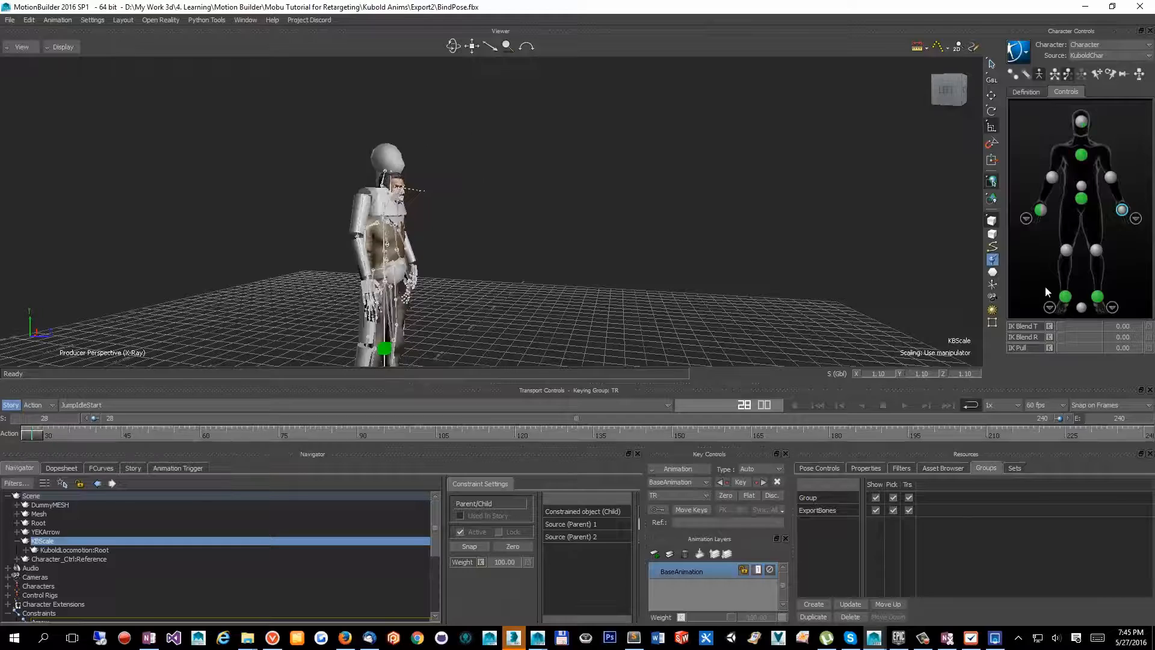
{"action": "scroll", "coordinate": [125, 567], "scroll_direction": "down", "scroll_amount": 2}
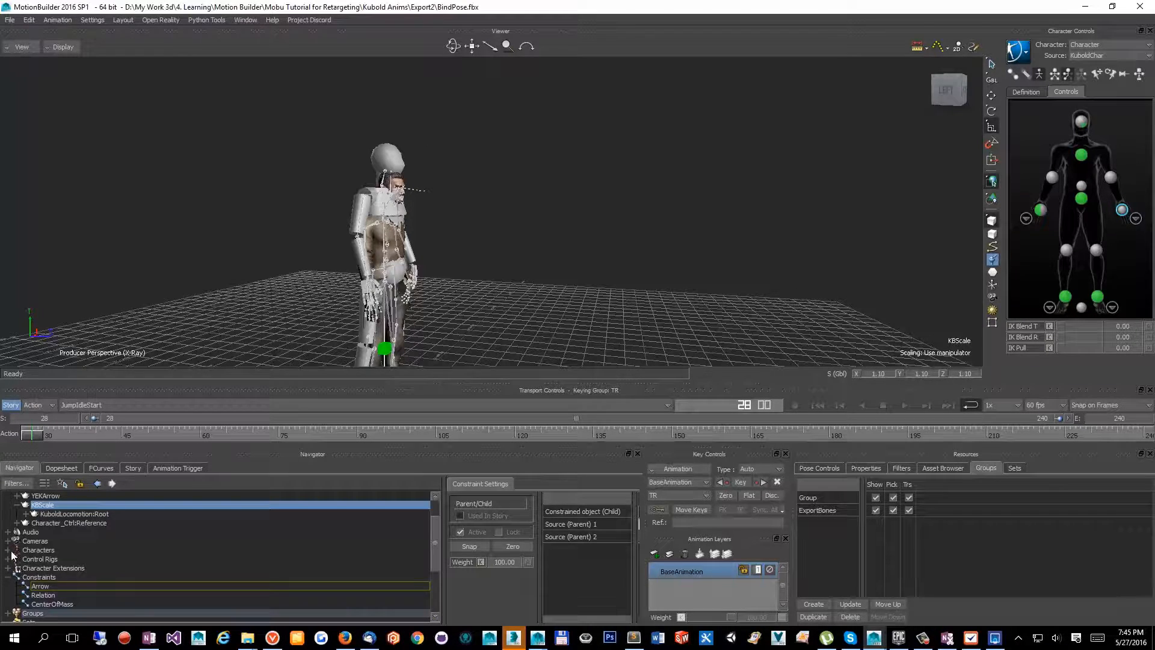
{"action": "left_click", "coordinate": [10, 551]}
{"action": "left_click", "coordinate": [17, 568]}
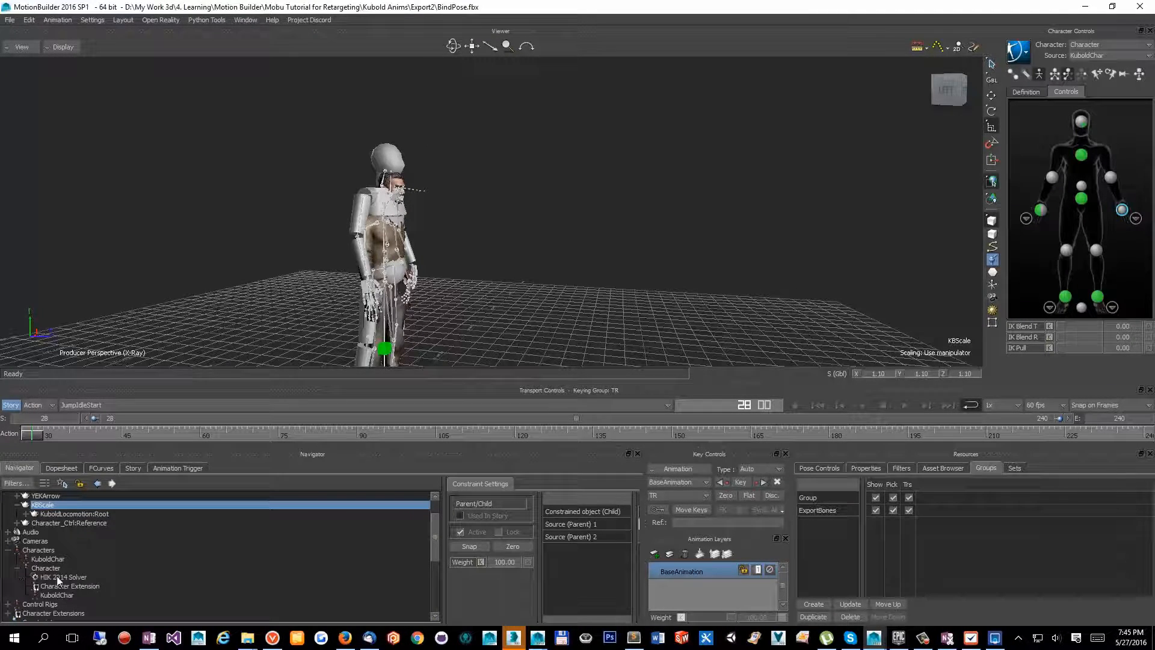
{"action": "left_click", "coordinate": [47, 568]}
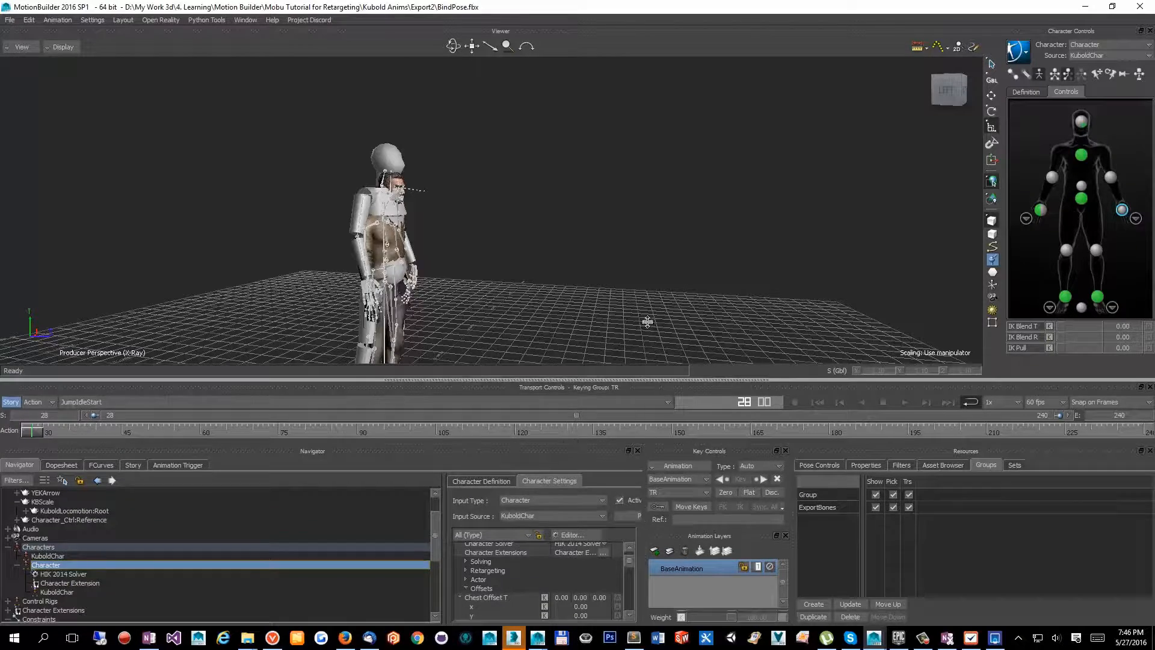
{"action": "left_click_drag", "start_coordinate": [655, 382], "coordinate": [655, 322]}
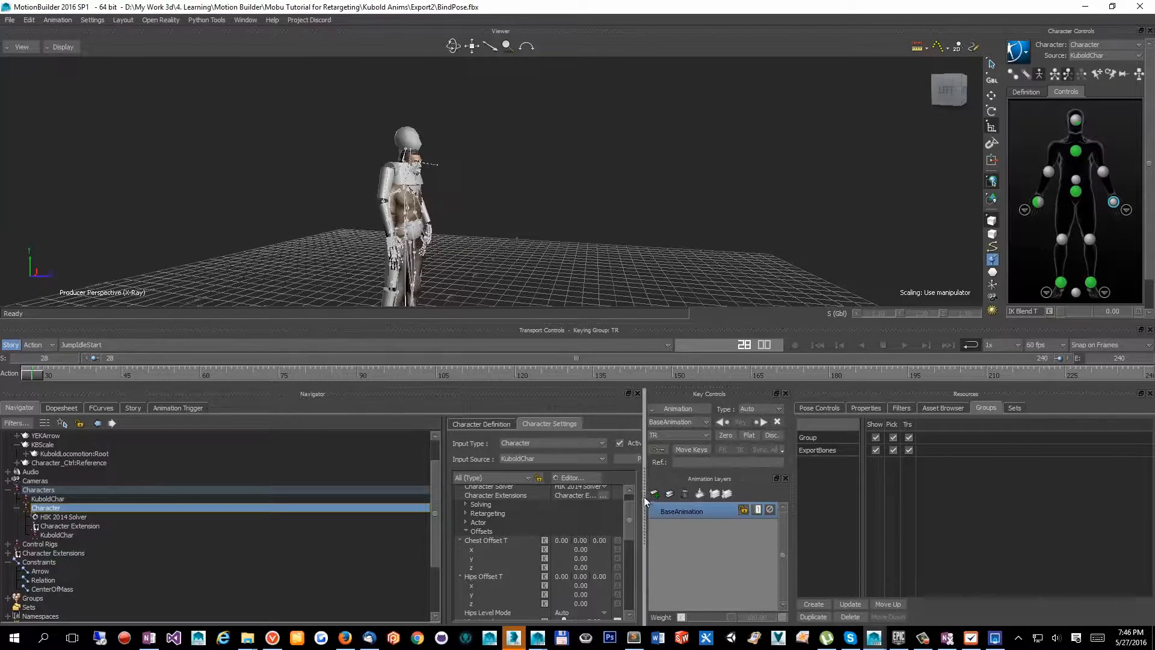
{"action": "left_click_drag", "start_coordinate": [642, 498], "coordinate": [738, 504]}
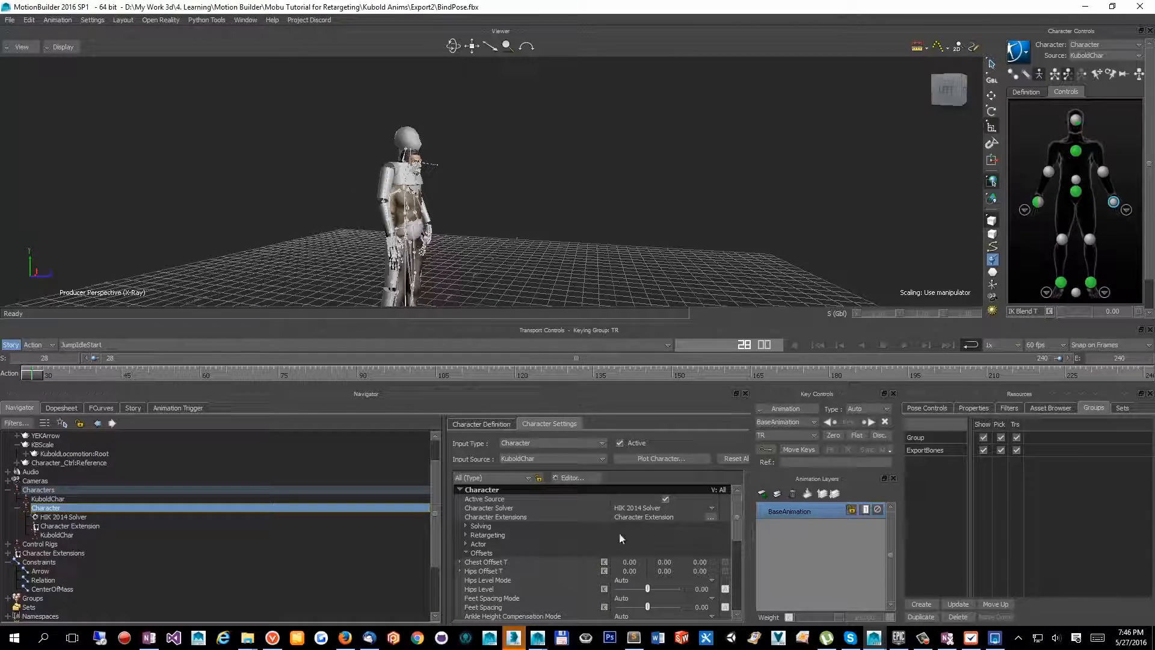
Step: Enable Match Source in Character's retargeting settings and compare the hands and feet with the source skeleton at frame 28
{"action": "left_click", "coordinate": [465, 534]}
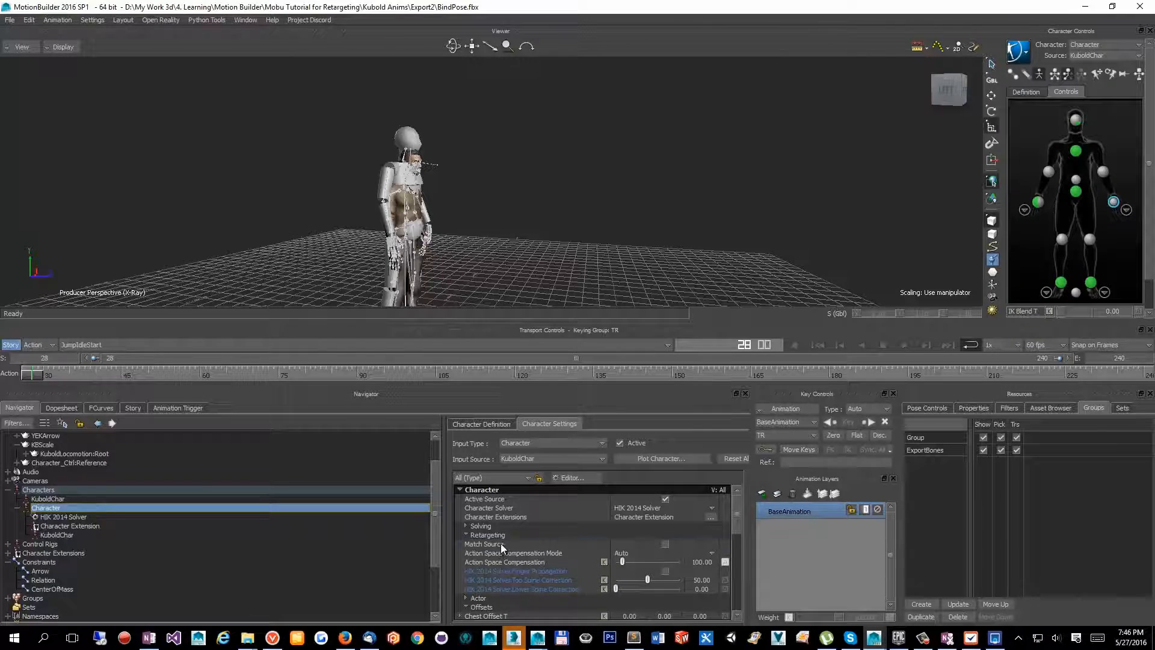
{"action": "left_click", "coordinate": [665, 544]}
{"action": "left_click_drag", "start_coordinate": [484, 234], "coordinate": [465, 226], "text": "ctrl+shift"}
{"action": "left_click_drag", "start_coordinate": [405, 207], "coordinate": [407, 226], "text": "ctrl"}
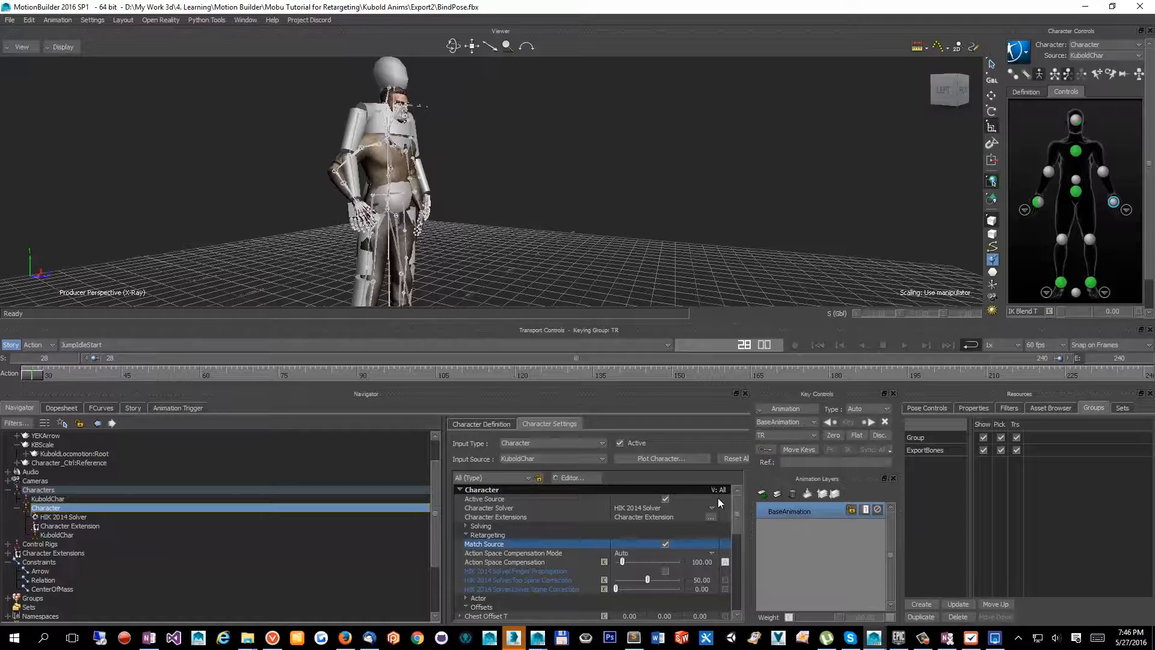
{"action": "mouse_move", "coordinate": [39, 377]}
{"action": "left_mouse_down"}
{"action": "mouse_move", "coordinate": [85, 380]}
{"action": "mouse_move", "coordinate": [24, 382]}
{"action": "mouse_move", "coordinate": [117, 376]}
{"action": "mouse_move", "coordinate": [30, 376]}
{"action": "left_mouse_up"}
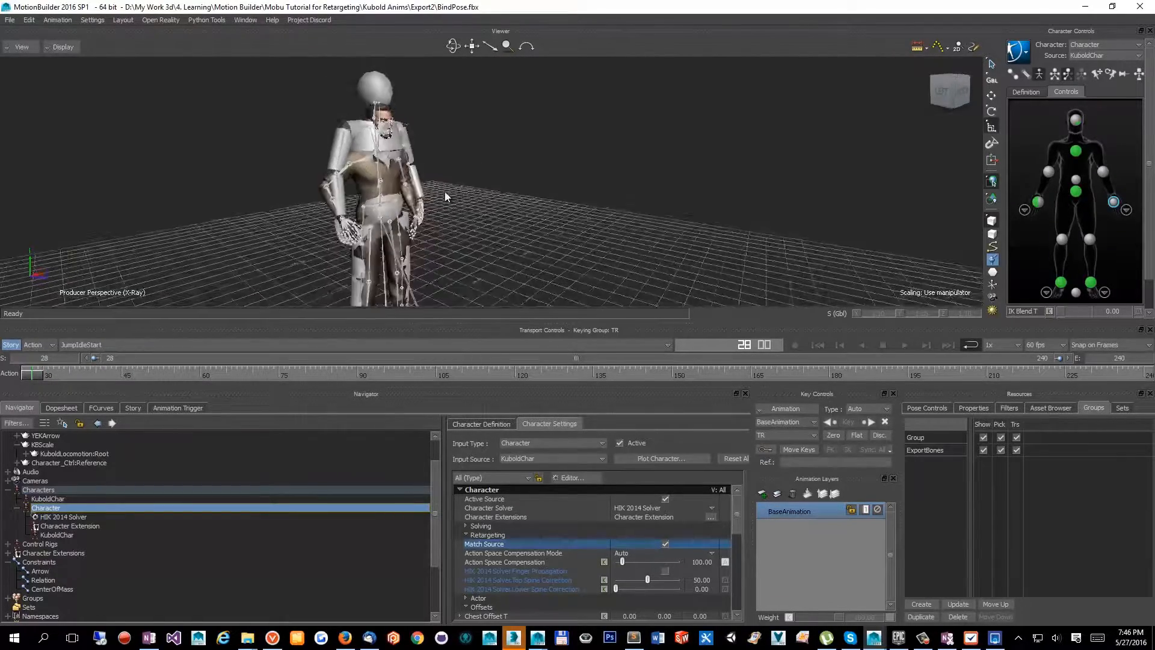
{"action": "middle_click_drag", "start_coordinate": [446, 193], "coordinate": [471, 171]}
{"action": "middle_click_drag", "start_coordinate": [431, 232], "coordinate": [519, 197], "text": "alt"}
{"action": "scroll", "coordinate": [397, 230], "scroll_direction": "up", "scroll_amount": 2}
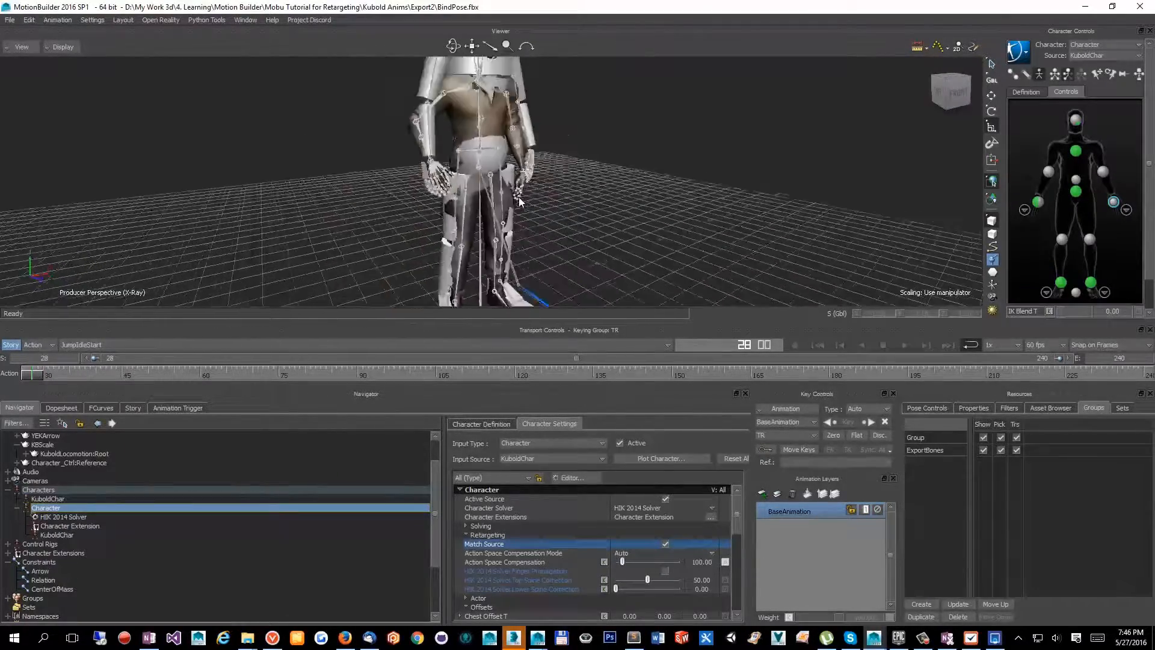
{"action": "scroll", "coordinate": [521, 201], "scroll_direction": "down", "scroll_amount": 3}
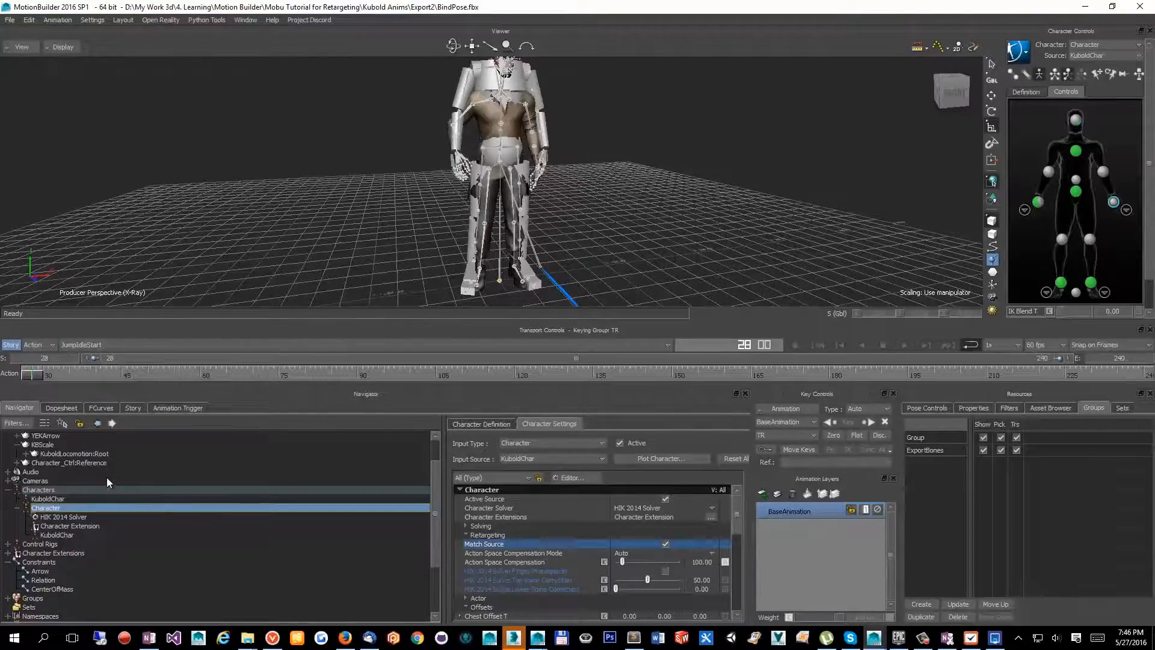
Step: Select KBScale in the scene hierarchy and scale the source skeleton uniformly to 0.98, checking the fit from the side
{"action": "scroll", "coordinate": [109, 483], "scroll_direction": "up", "scroll_amount": 1}
{"action": "left_click", "coordinate": [44, 472]}
{"action": "middle_click_drag", "start_coordinate": [418, 239], "coordinate": [498, 254], "text": "alt"}
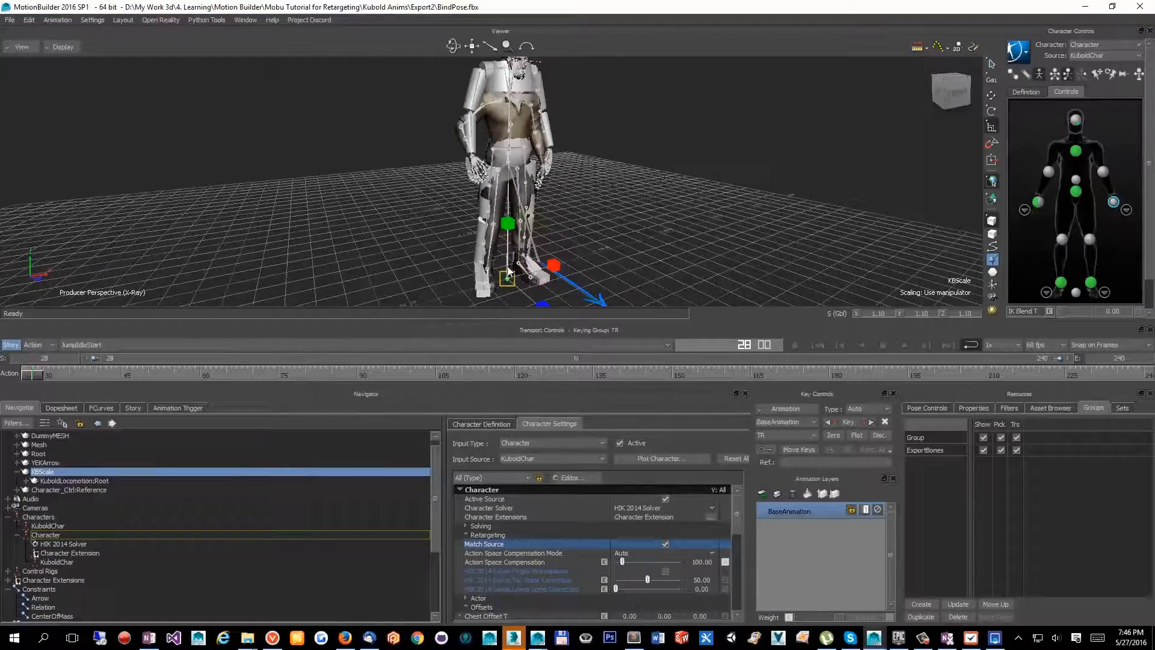
{"action": "left_click_drag", "start_coordinate": [510, 281], "coordinate": [505, 285]}
{"action": "middle_click_drag", "start_coordinate": [504, 286], "coordinate": [467, 210], "text": "alt"}
{"action": "middle_click_drag", "start_coordinate": [269, 250], "coordinate": [519, 245], "text": "alt"}
{"action": "middle_click_drag", "start_coordinate": [560, 281], "coordinate": [280, 365], "text": "alt"}
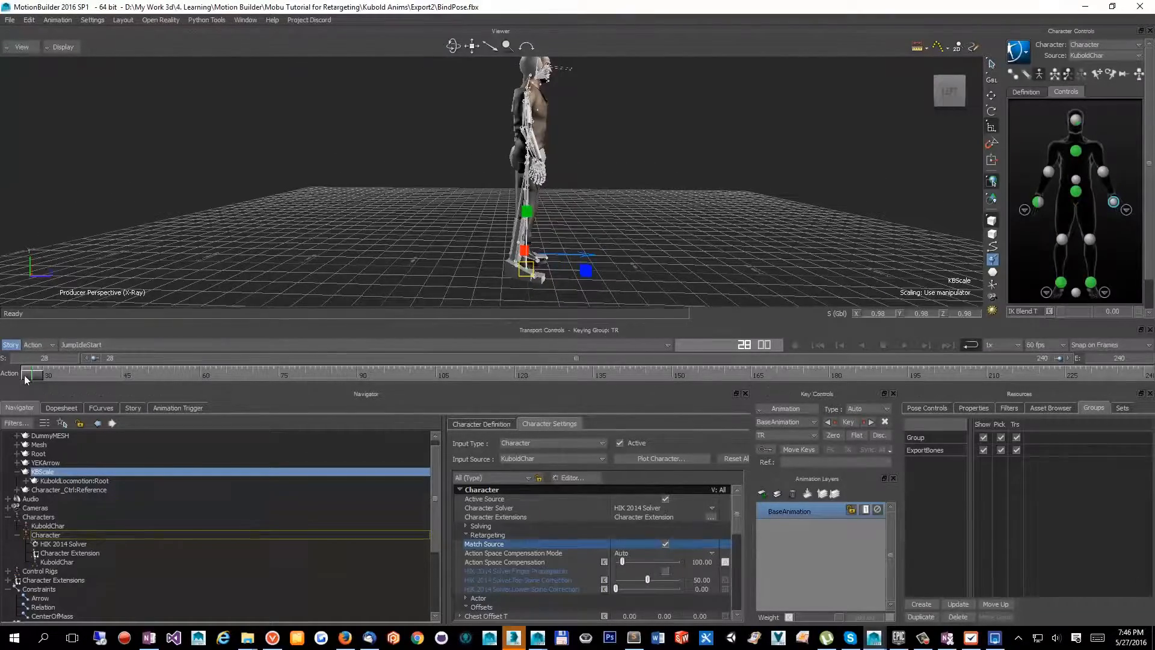
Step: At frame 60, turn Match Source off and on again to compare the retargeted jump pose with the source skeleton
{"action": "left_click_drag", "start_coordinate": [25, 378], "coordinate": [200, 383]}
{"action": "left_click", "coordinate": [666, 544]}
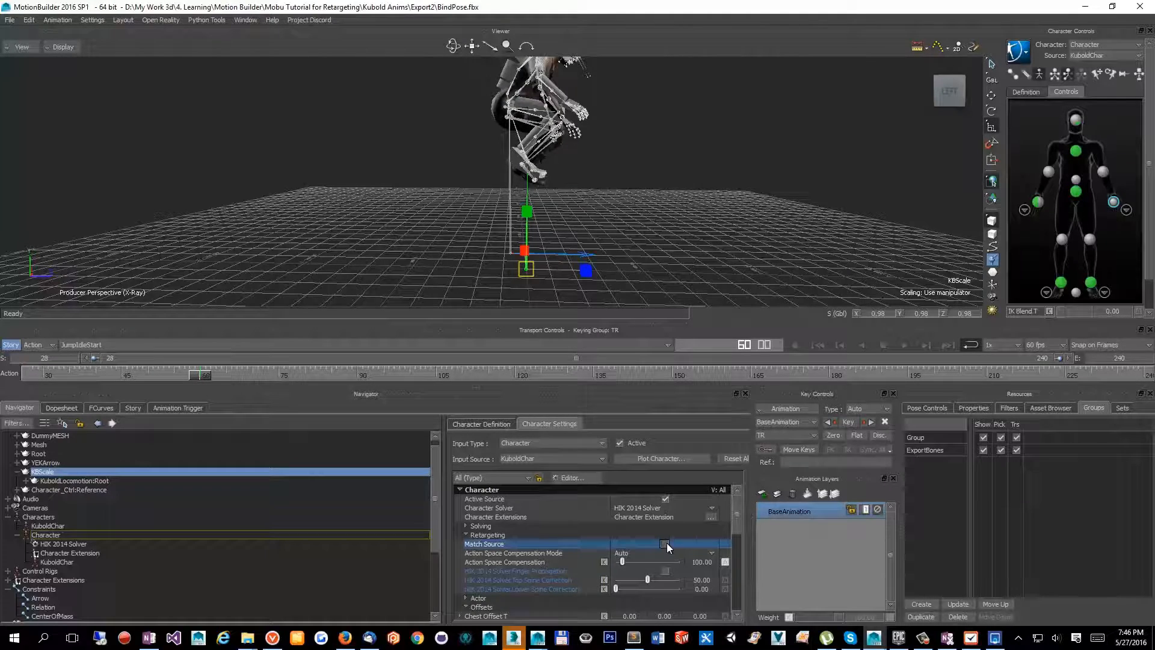
{"action": "left_click", "coordinate": [665, 544]}
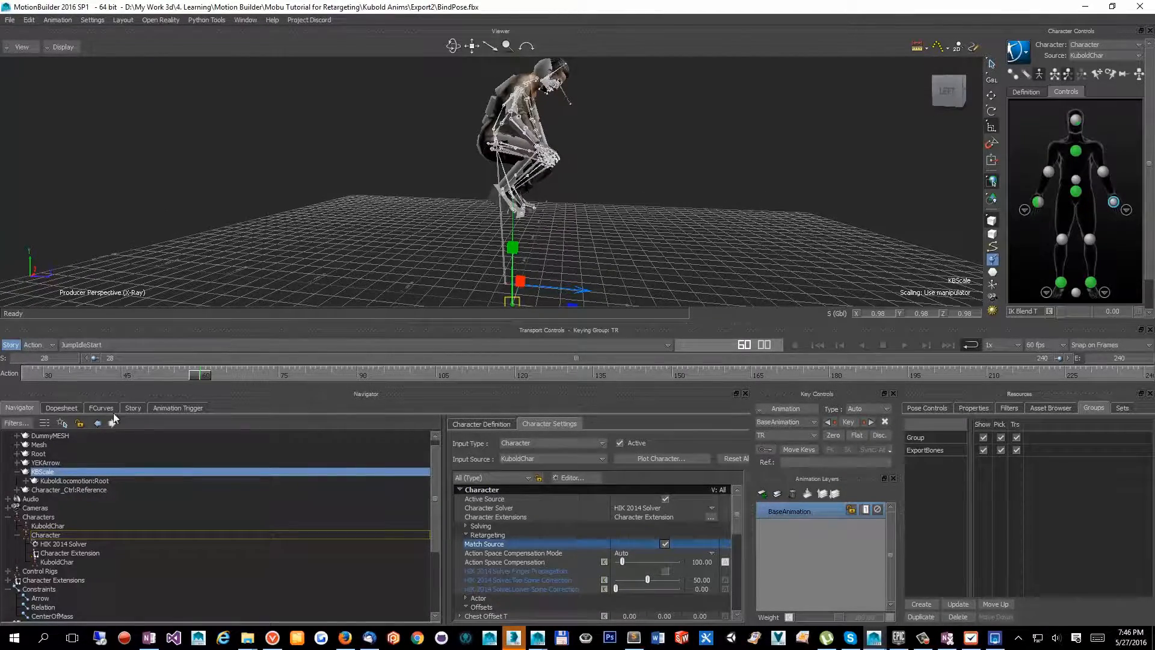
Step: Scrub through the jump animation to check the retargeted motion against the source skeleton, and return to frame 28
{"action": "left_click_drag", "start_coordinate": [208, 376], "coordinate": [189, 417]}
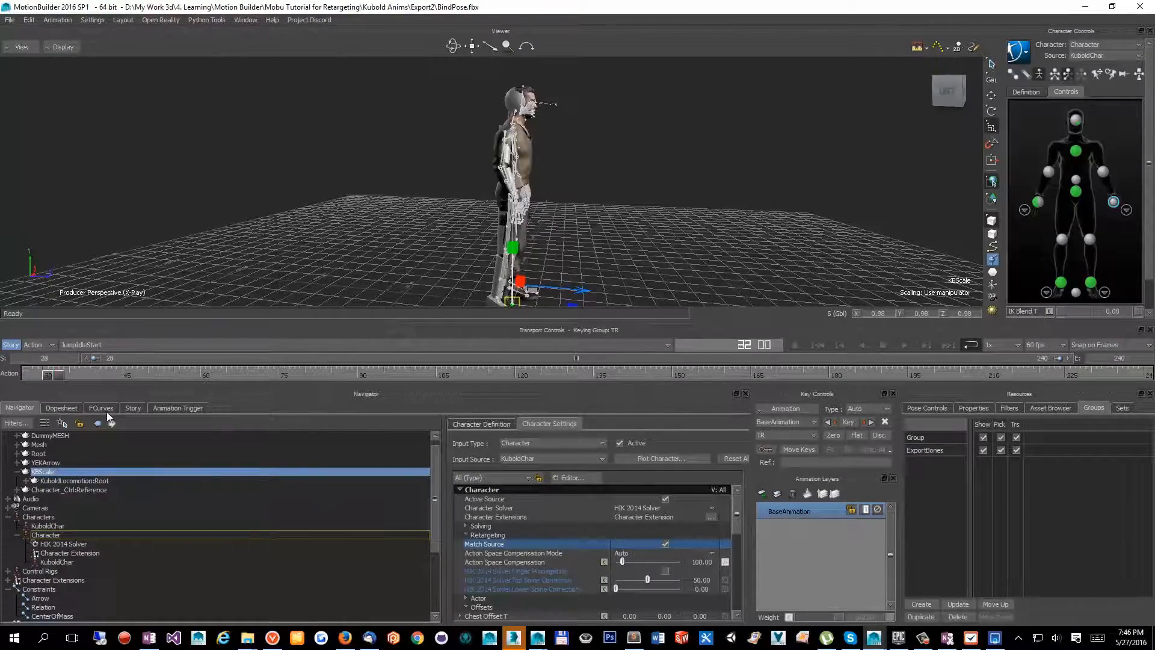
{"action": "left_click_drag", "start_coordinate": [337, 400], "coordinate": [347, 397]}
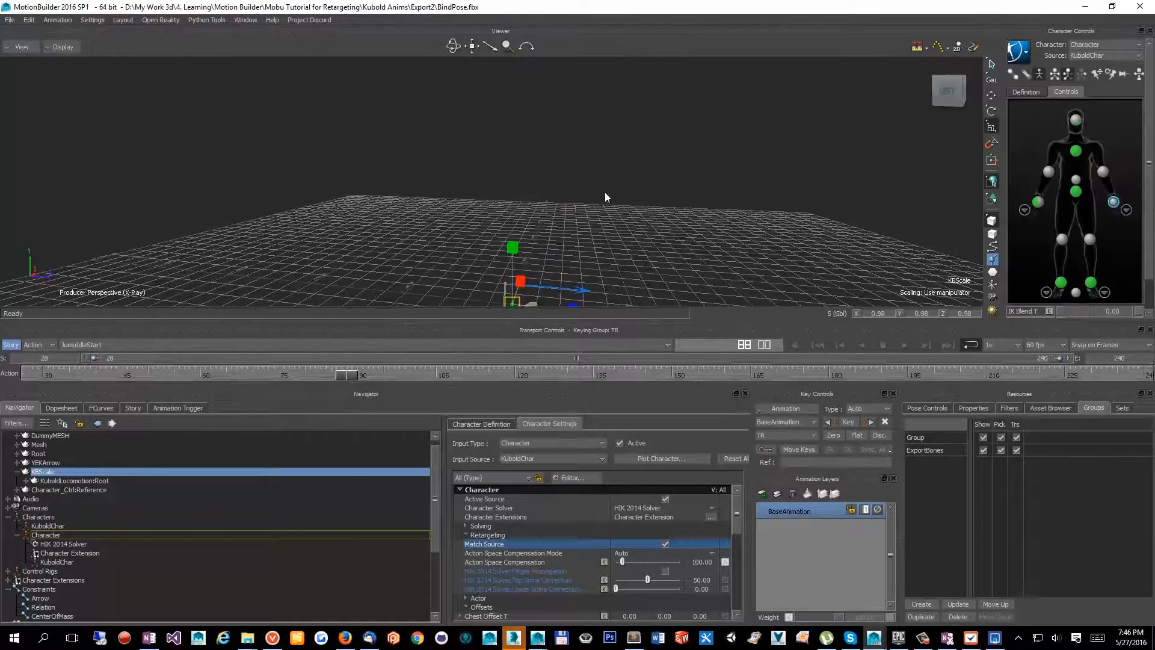
{"action": "middle_click_drag", "start_coordinate": [604, 192], "coordinate": [572, 104]}
{"action": "mouse_move", "coordinate": [363, 378]}
{"action": "left_mouse_down"}
{"action": "mouse_move", "coordinate": [39, 378]}
{"action": "mouse_move", "coordinate": [246, 399]}
{"action": "mouse_move", "coordinate": [429, 377]}
{"action": "mouse_move", "coordinate": [32, 374]}
{"action": "mouse_move", "coordinate": [482, 349]}
{"action": "mouse_move", "coordinate": [33, 355]}
{"action": "left_mouse_up"}
{"action": "left_click_drag", "start_coordinate": [402, 212], "coordinate": [551, 204], "text": "ctrl+shift"}
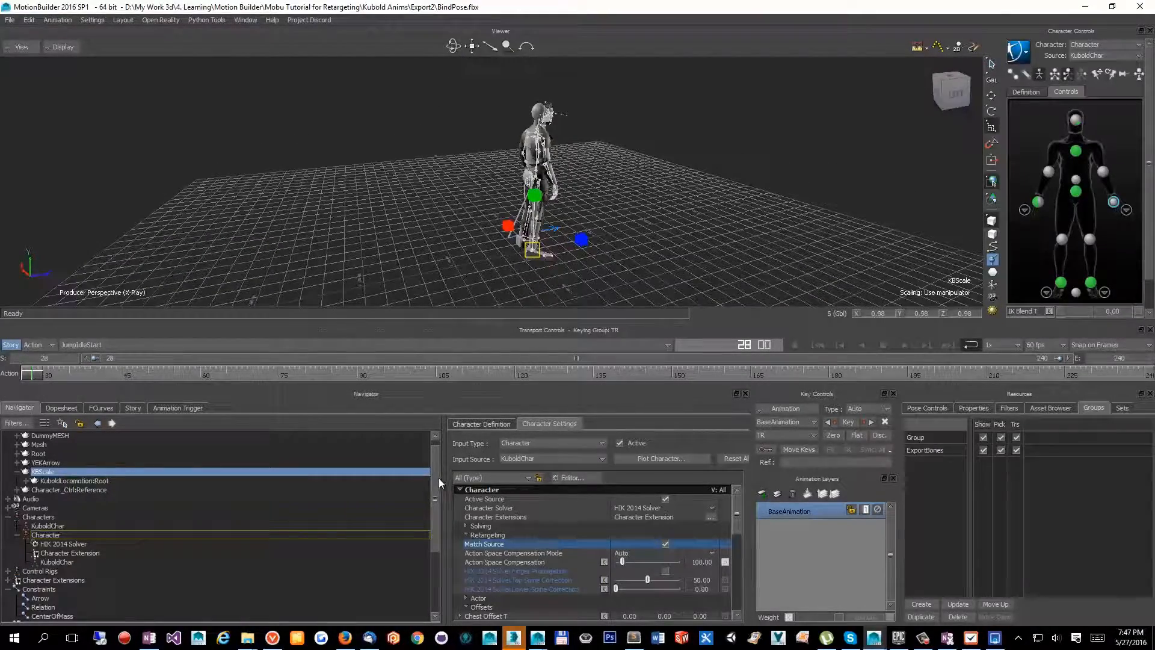
Step: Inspect the retargeted character's legs and feet against the source skeleton from the front at frame 28
{"action": "scroll", "coordinate": [431, 511], "scroll_direction": "down", "scroll_amount": 5}
{"action": "left_click_drag", "start_coordinate": [425, 514], "coordinate": [416, 517]}
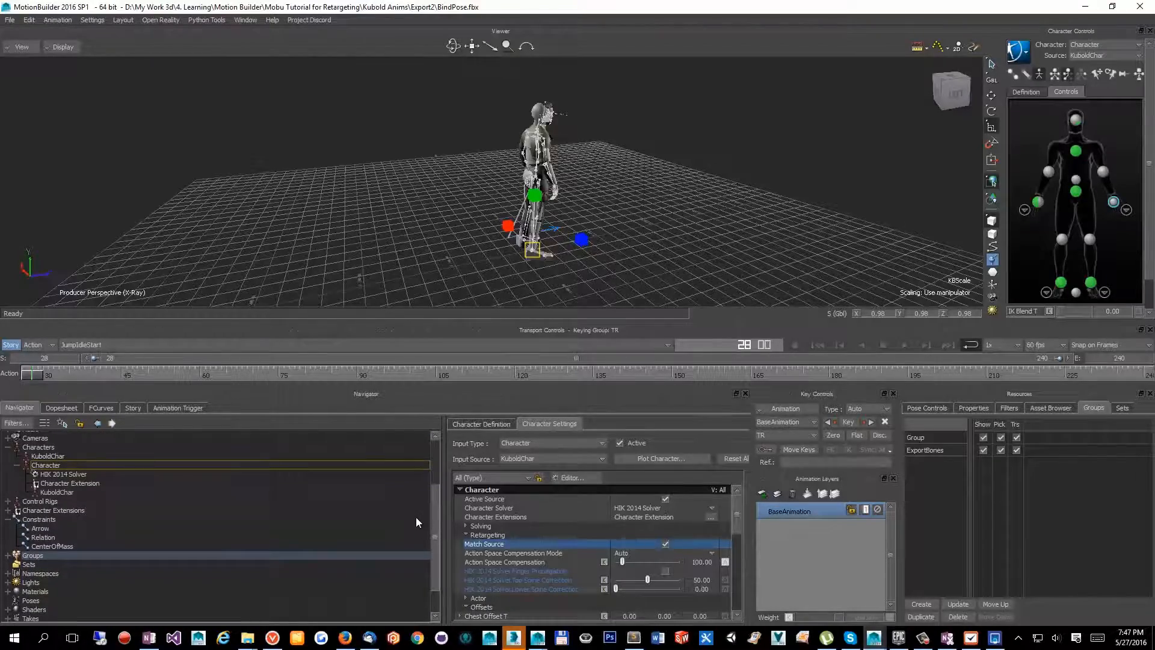
{"action": "left_click_drag", "start_coordinate": [560, 240], "coordinate": [407, 160], "text": "ctrl+shift"}
{"action": "scroll", "coordinate": [426, 213], "scroll_direction": "up", "scroll_amount": 3}
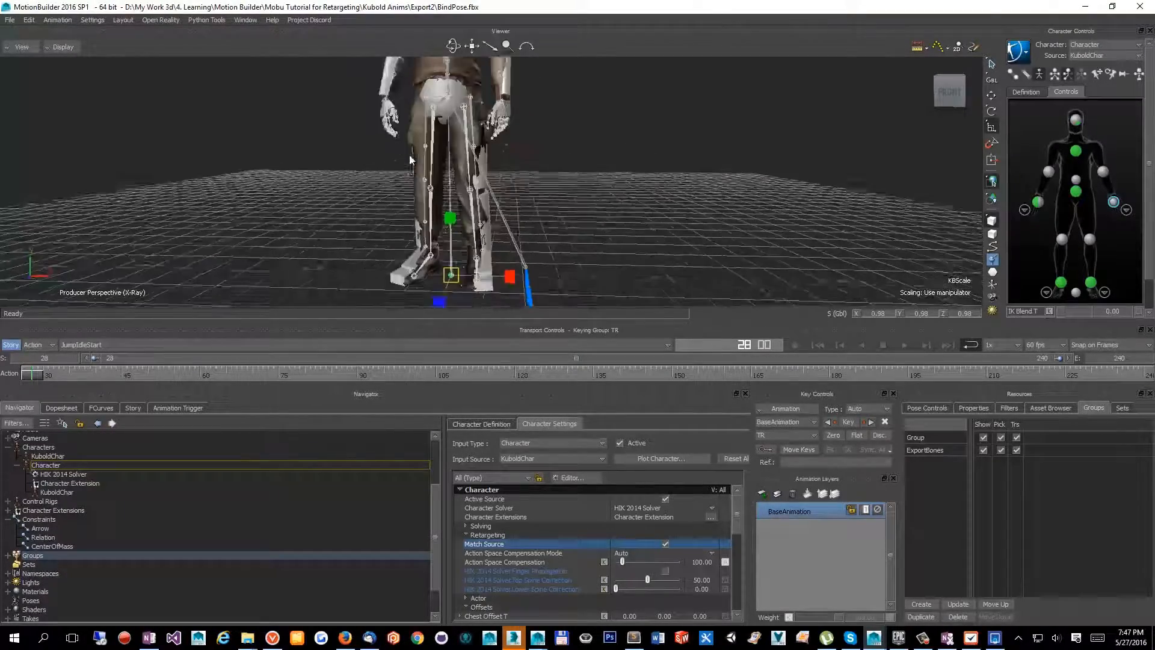
{"action": "scroll", "coordinate": [482, 271], "scroll_direction": "down", "scroll_amount": 3}
{"action": "left_click_drag", "start_coordinate": [482, 270], "coordinate": [327, 254], "text": "ctrl+shift"}
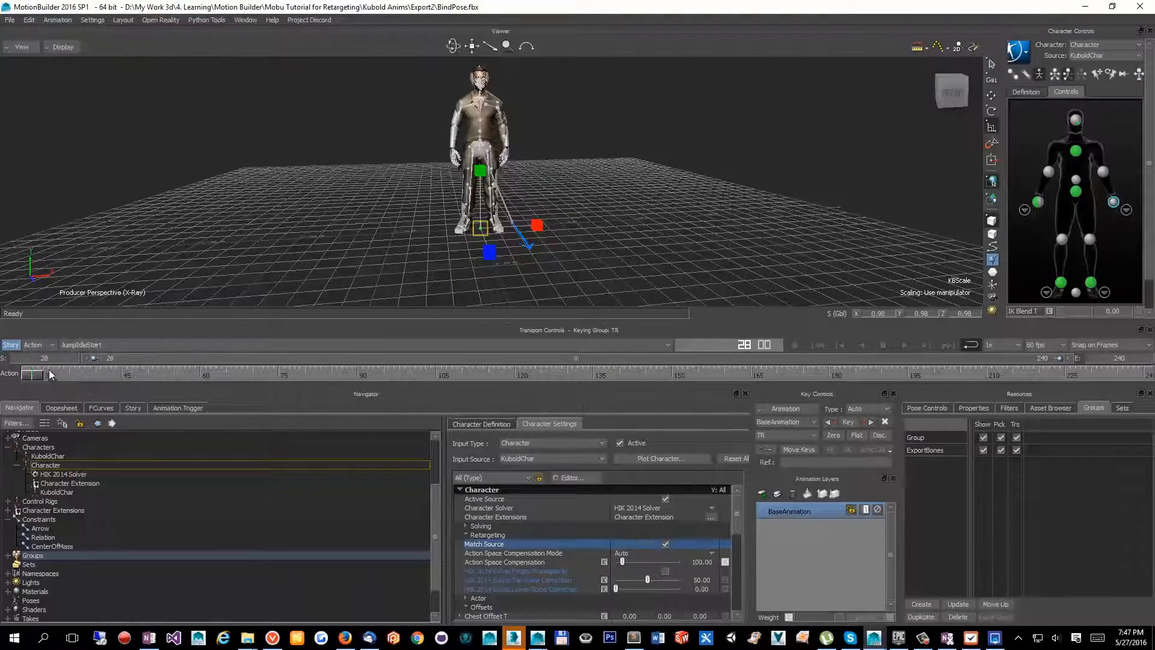
Step: Scrub the JumpIdleStart take from frame 28 and back, and examine the retargeted character from the side, back and front
{"action": "mouse_move", "coordinate": [34, 381]}
{"action": "left_mouse_down"}
{"action": "mouse_move", "coordinate": [536, 359]}
{"action": "mouse_move", "coordinate": [63, 324]}
{"action": "mouse_move", "coordinate": [61, 362]}
{"action": "mouse_move", "coordinate": [30, 367]}
{"action": "left_mouse_up"}
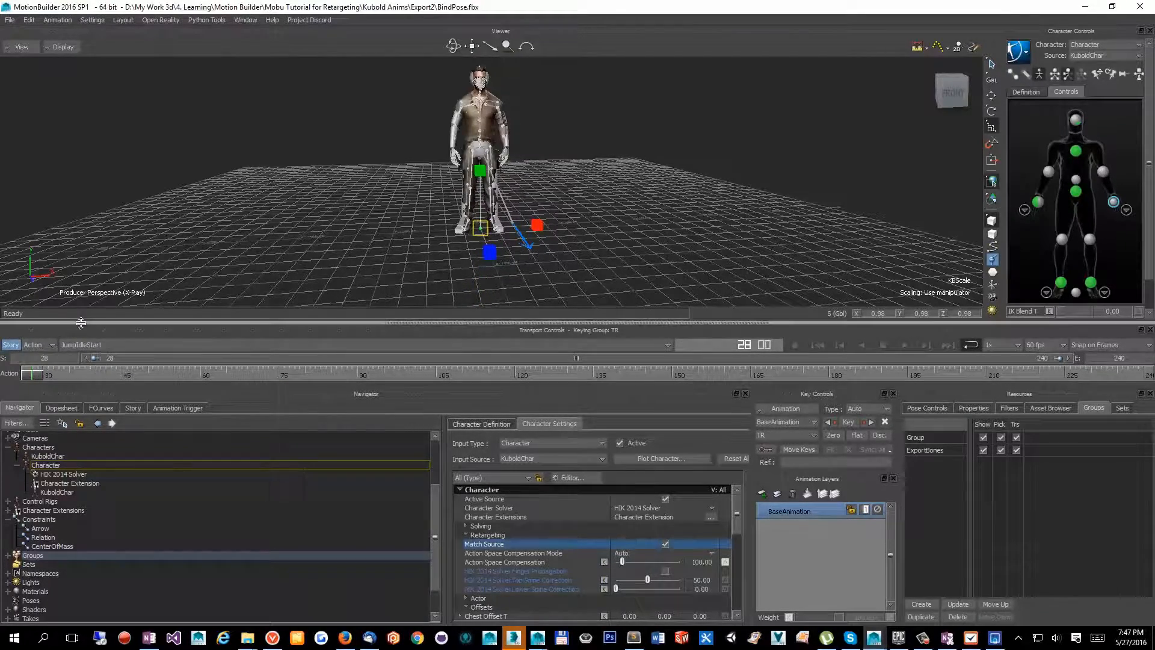
{"action": "left_click_drag", "start_coordinate": [289, 194], "coordinate": [415, 222], "text": "alt"}
{"action": "scroll", "coordinate": [570, 222], "scroll_direction": "up", "scroll_amount": 3}
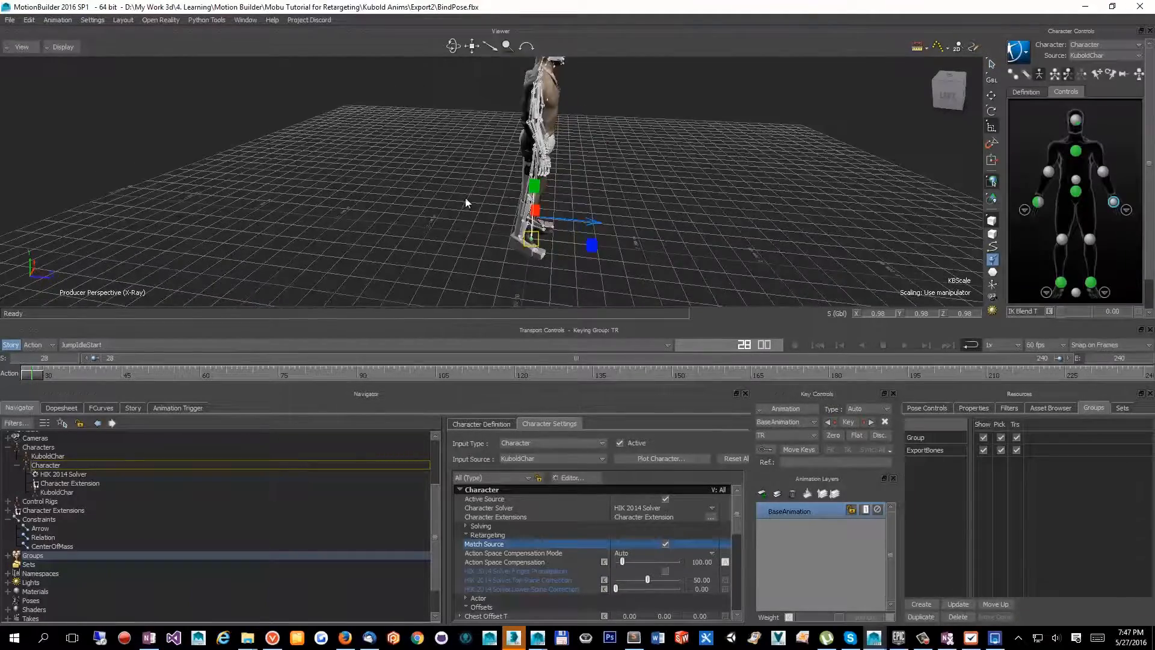
{"action": "left_click_drag", "start_coordinate": [656, 226], "coordinate": [535, 216], "text": "alt"}
{"action": "left_click_drag", "start_coordinate": [335, 197], "coordinate": [364, 276], "text": "alt"}
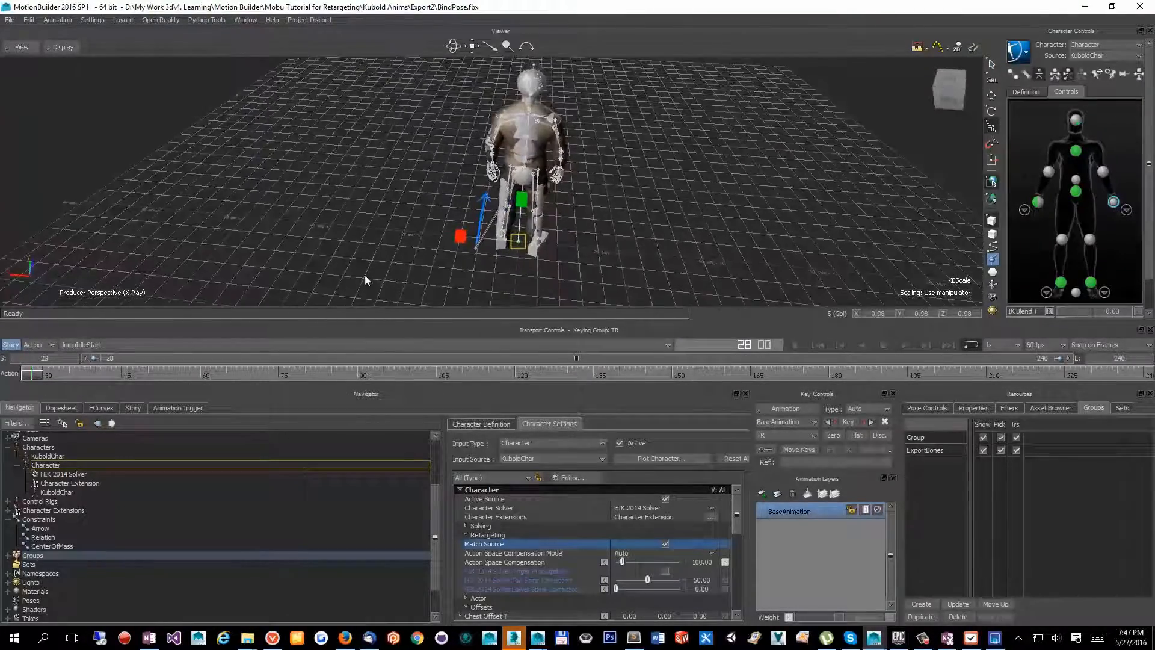
{"action": "mouse_move", "coordinate": [31, 376]}
{"action": "left_mouse_down"}
{"action": "mouse_move", "coordinate": [251, 385]}
{"action": "mouse_move", "coordinate": [357, 374]}
{"action": "mouse_move", "coordinate": [62, 373]}
{"action": "mouse_move", "coordinate": [23, 388]}
{"action": "mouse_move", "coordinate": [249, 427]}
{"action": "mouse_move", "coordinate": [318, 410]}
{"action": "mouse_move", "coordinate": [1, 395]}
{"action": "mouse_move", "coordinate": [187, 420]}
{"action": "mouse_move", "coordinate": [331, 384]}
{"action": "mouse_move", "coordinate": [27, 366]}
{"action": "left_mouse_up"}
{"action": "left_click_drag", "start_coordinate": [267, 244], "coordinate": [581, 214], "text": "ctrl+shift"}
{"action": "scroll", "coordinate": [483, 254], "scroll_direction": "up", "scroll_amount": 1}
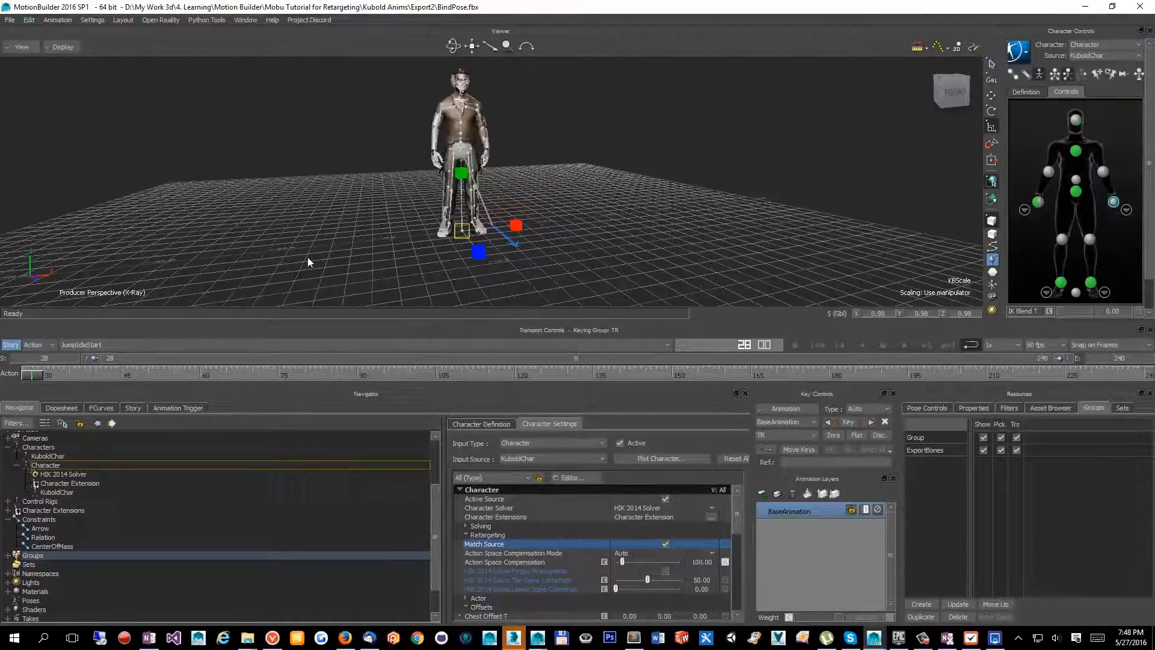
{"action": "left_click_drag", "start_coordinate": [308, 257], "coordinate": [448, 245], "text": "ctrl+shift"}
{"action": "scroll", "coordinate": [469, 239], "scroll_direction": "up", "scroll_amount": 3}
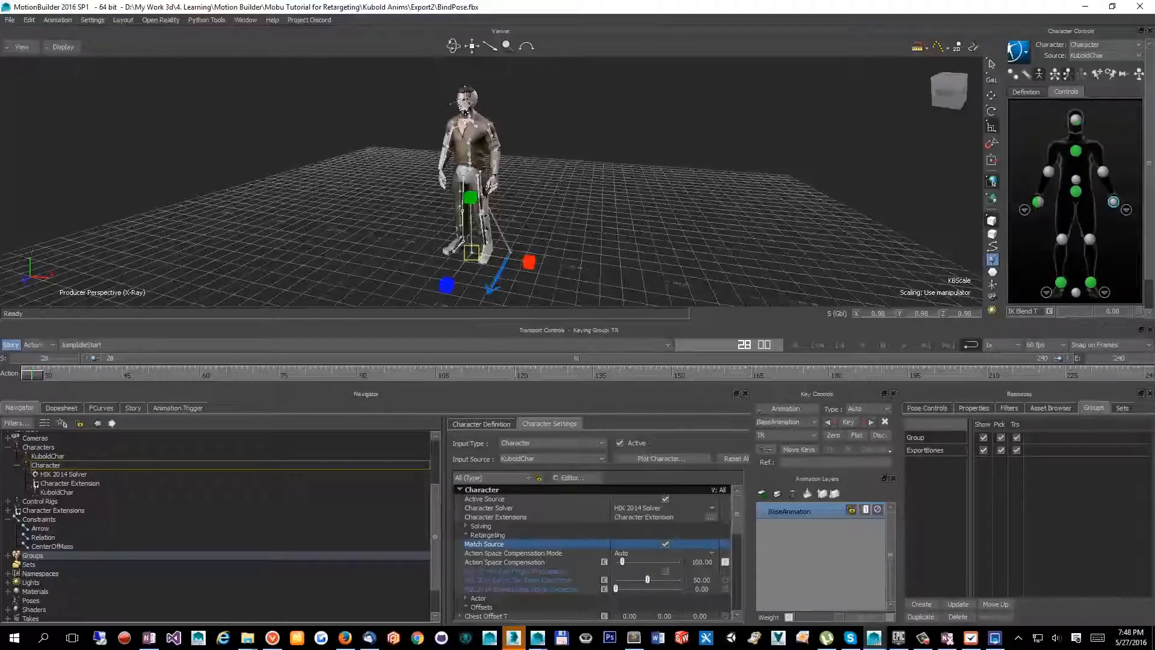